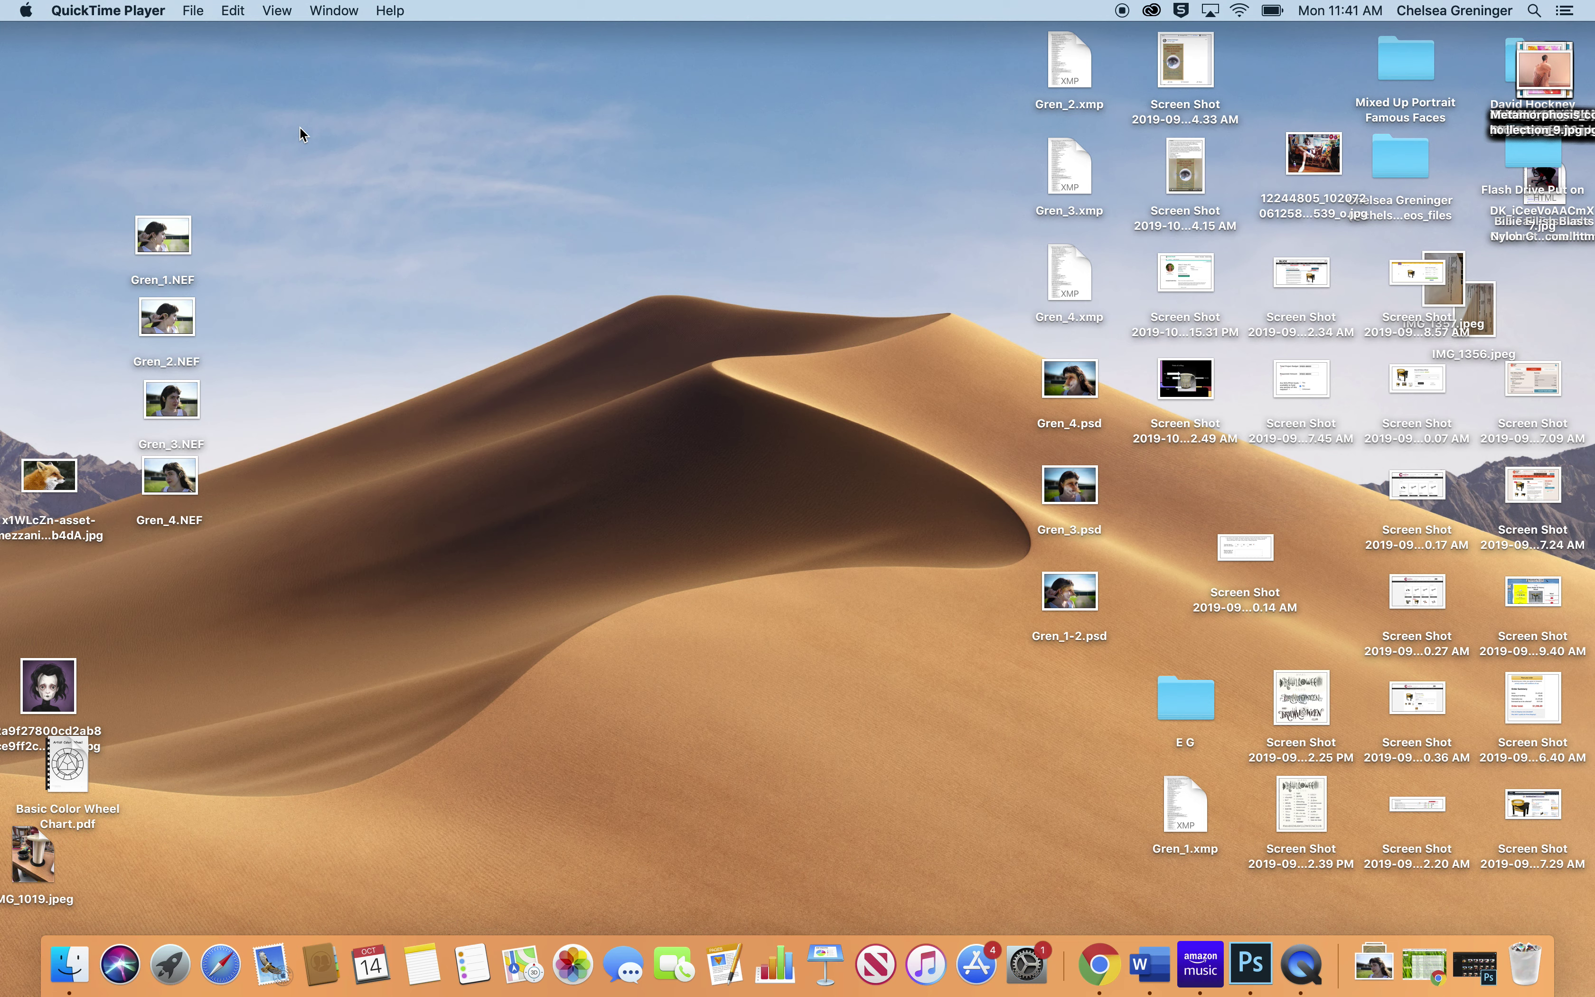
Step: Switch to the Finder desktop and select the Gren NEF photo files
left_click(278, 300)
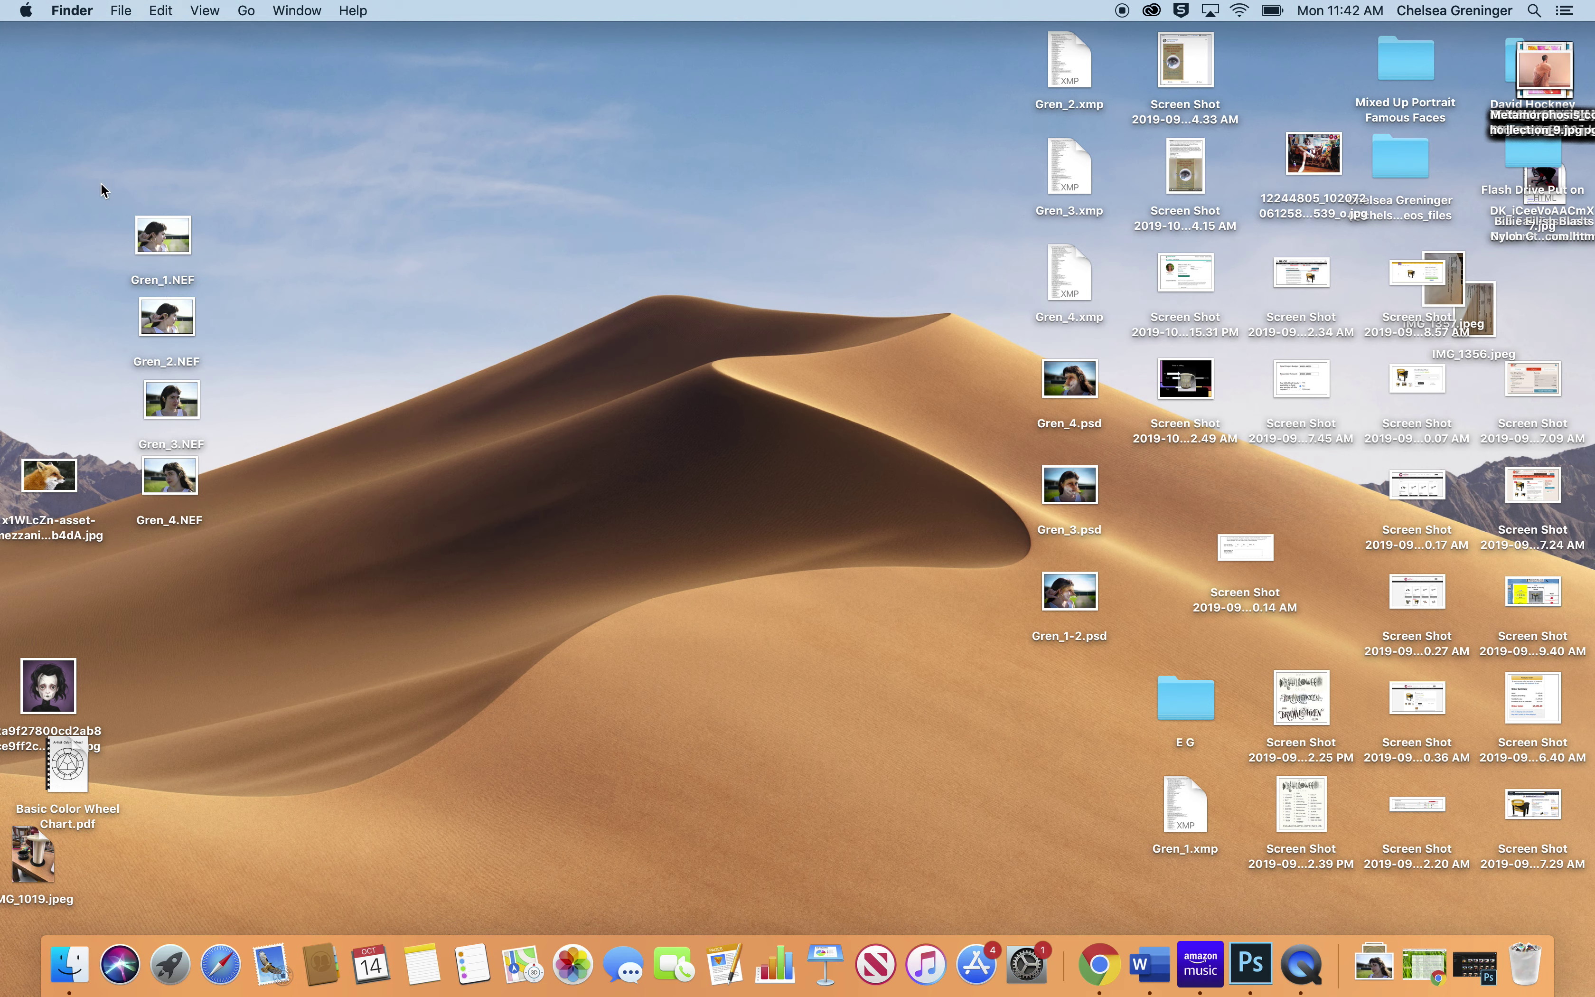
left_click_drag(101, 181, 292, 325)
Step: Move the fox image to the desktop's top-left and open the four Gren NEF files in Camera Raw
left_click(310, 326)
left_click_drag(78, 471, 89, 68)
left_click(236, 139)
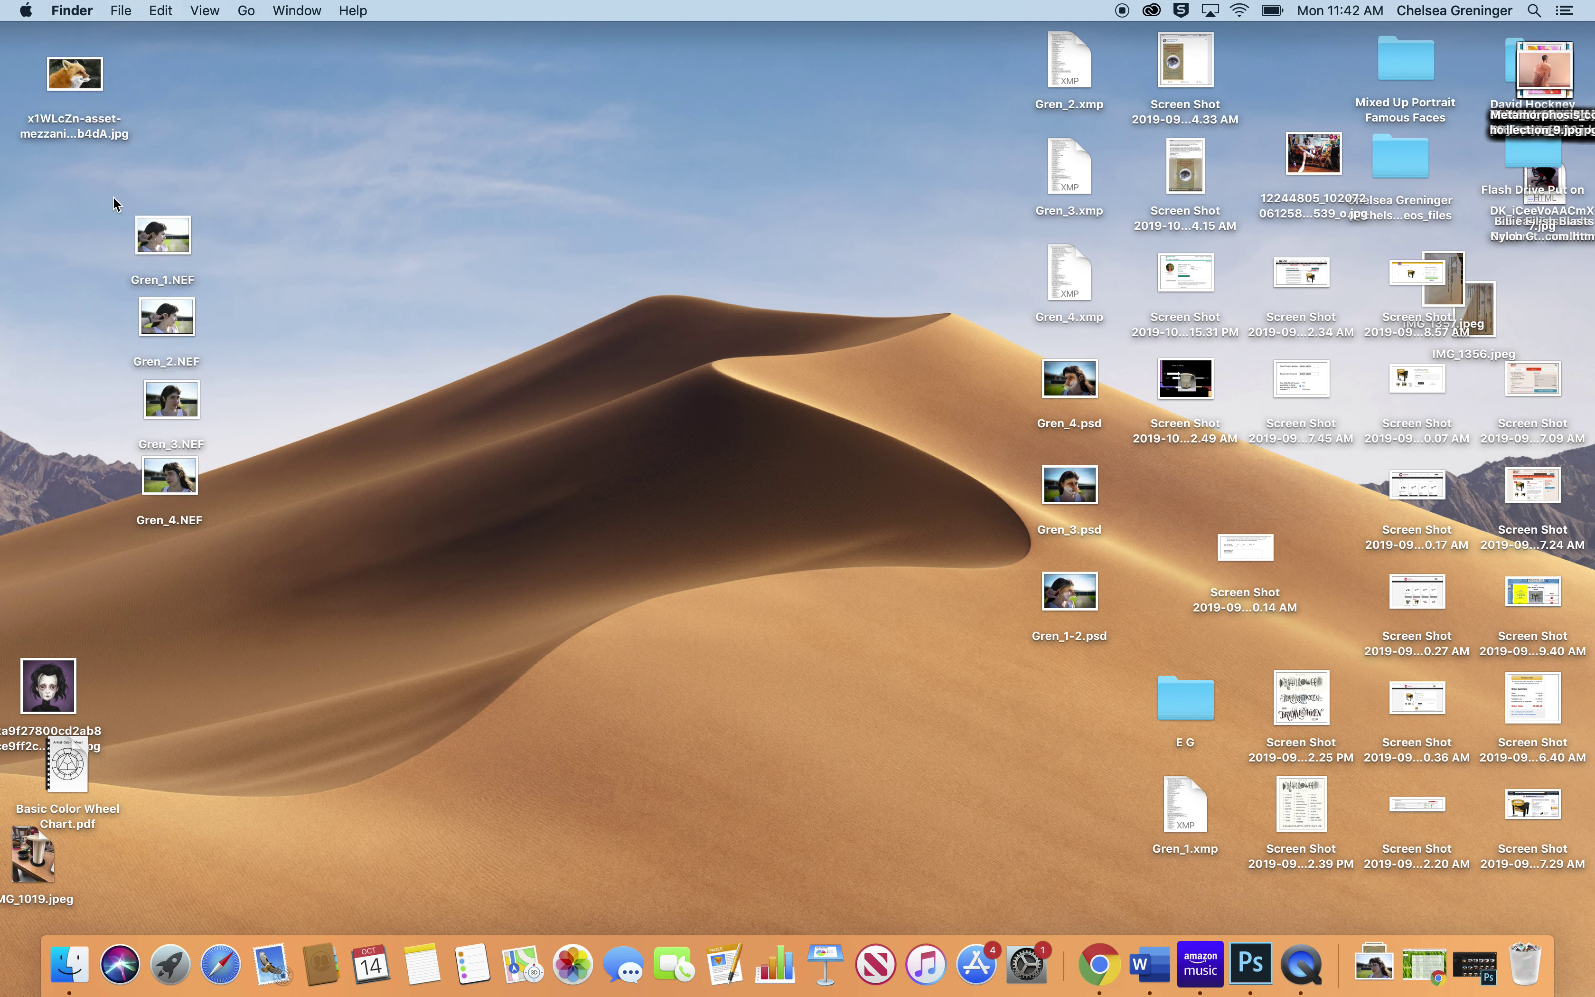
left_click_drag(113, 203, 1264, 966)
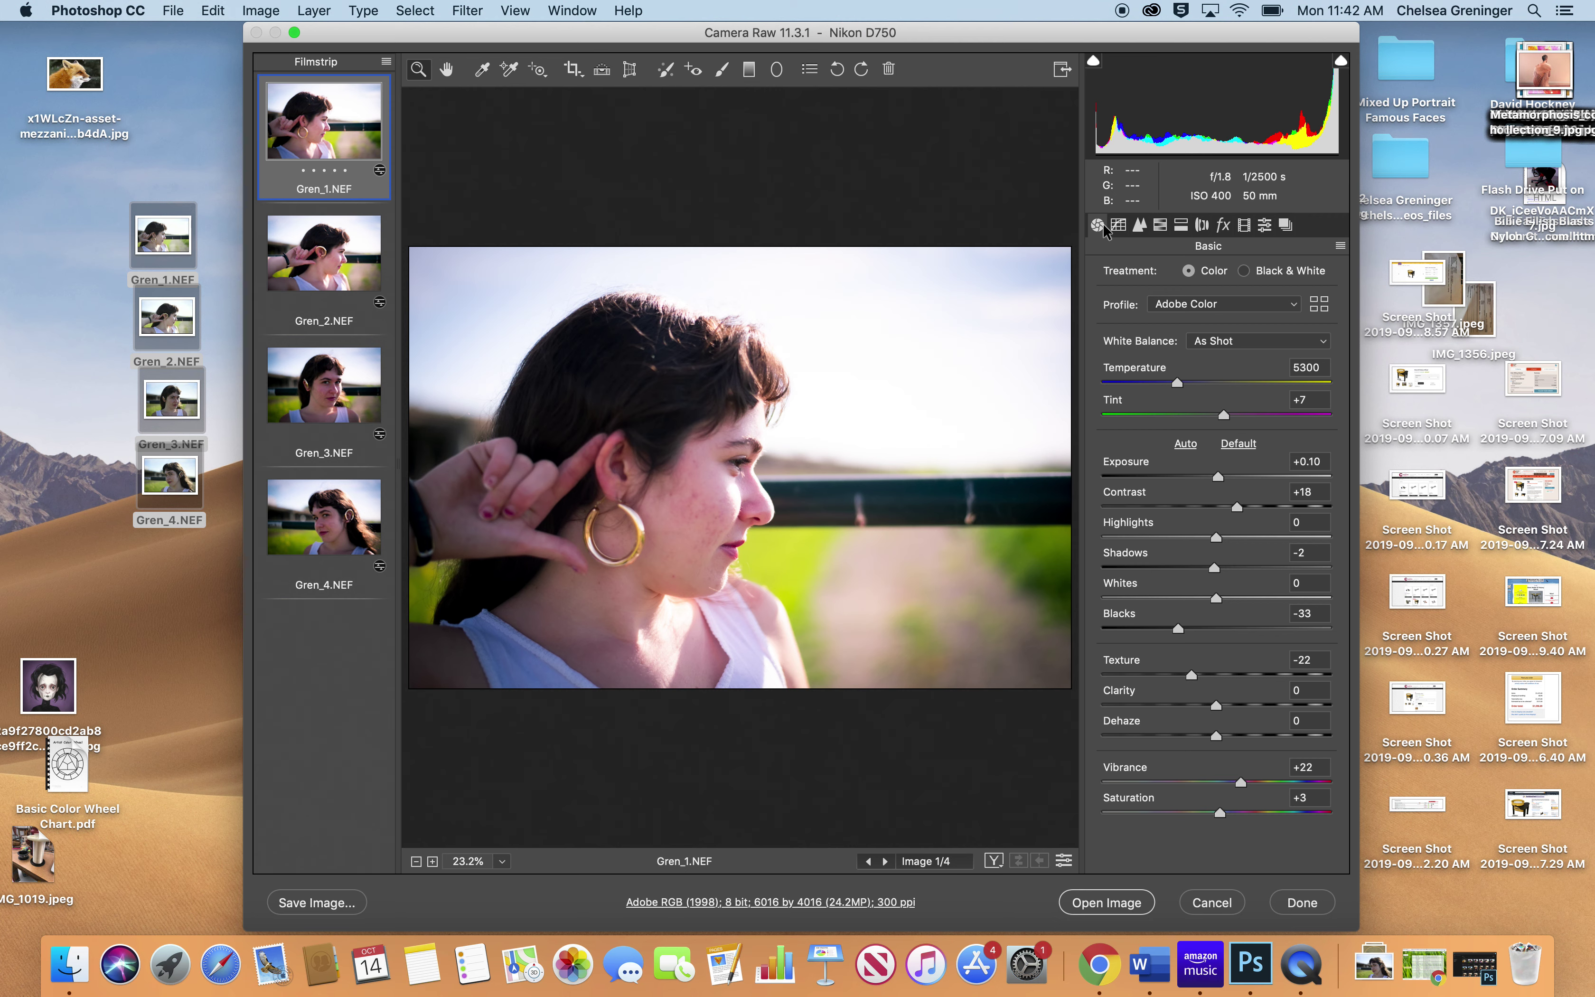
left_click(1341, 246)
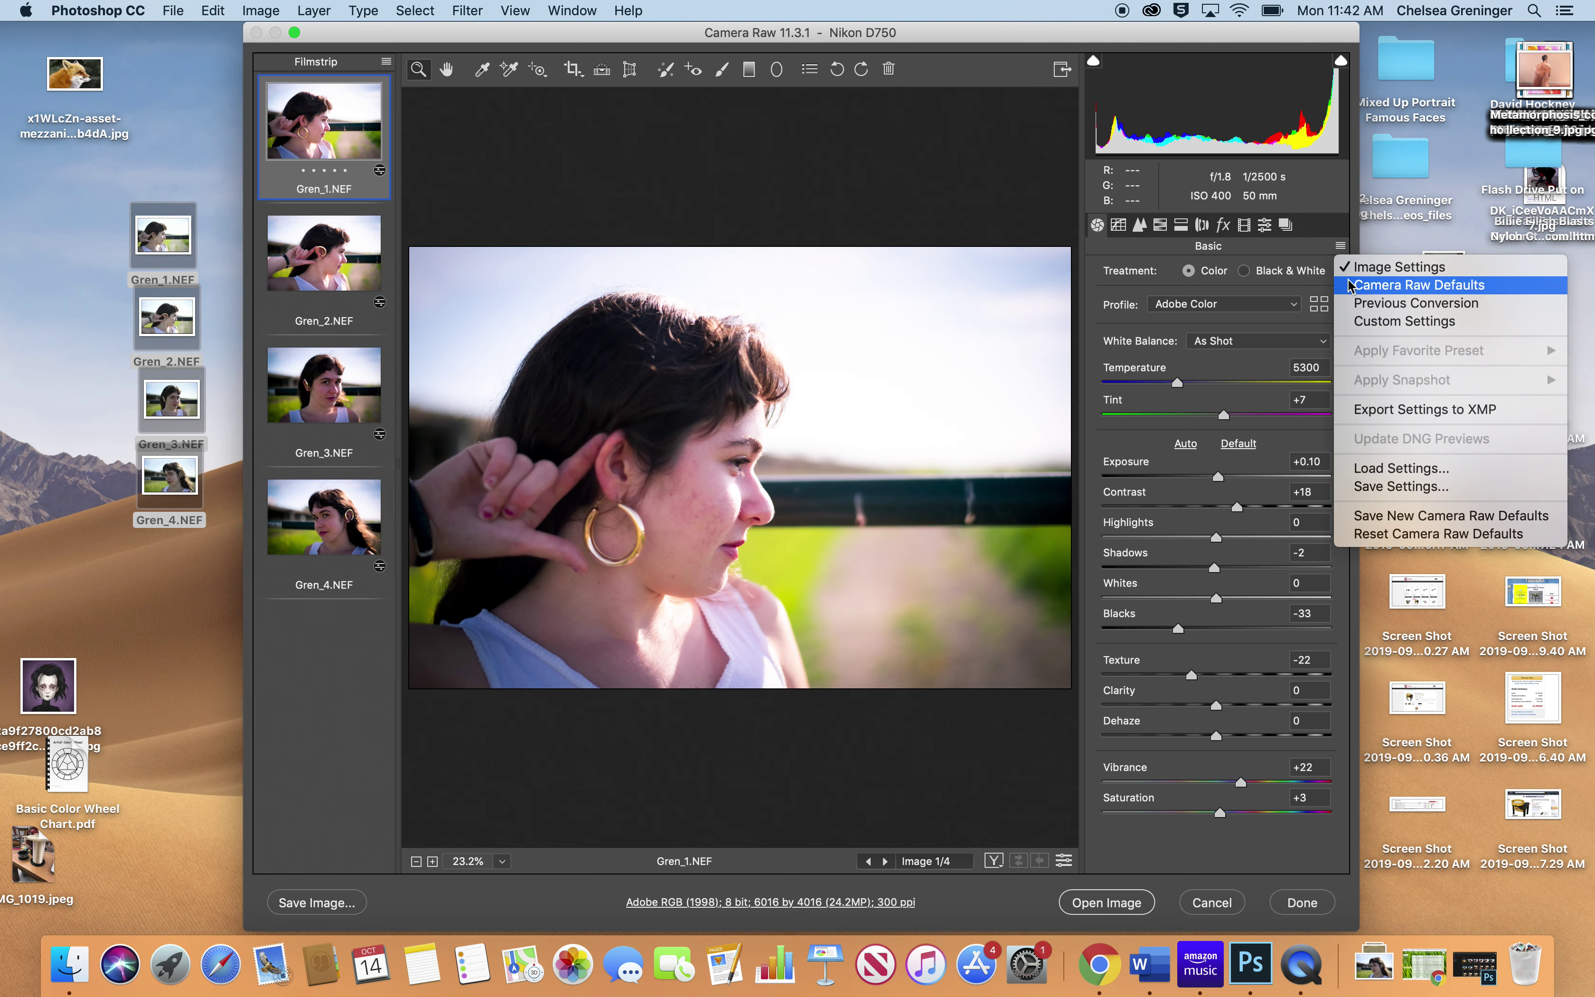
Step: Reset Gren_1.NEF to Camera Raw defaults and select all four photos in the filmstrip
left_click(1383, 536)
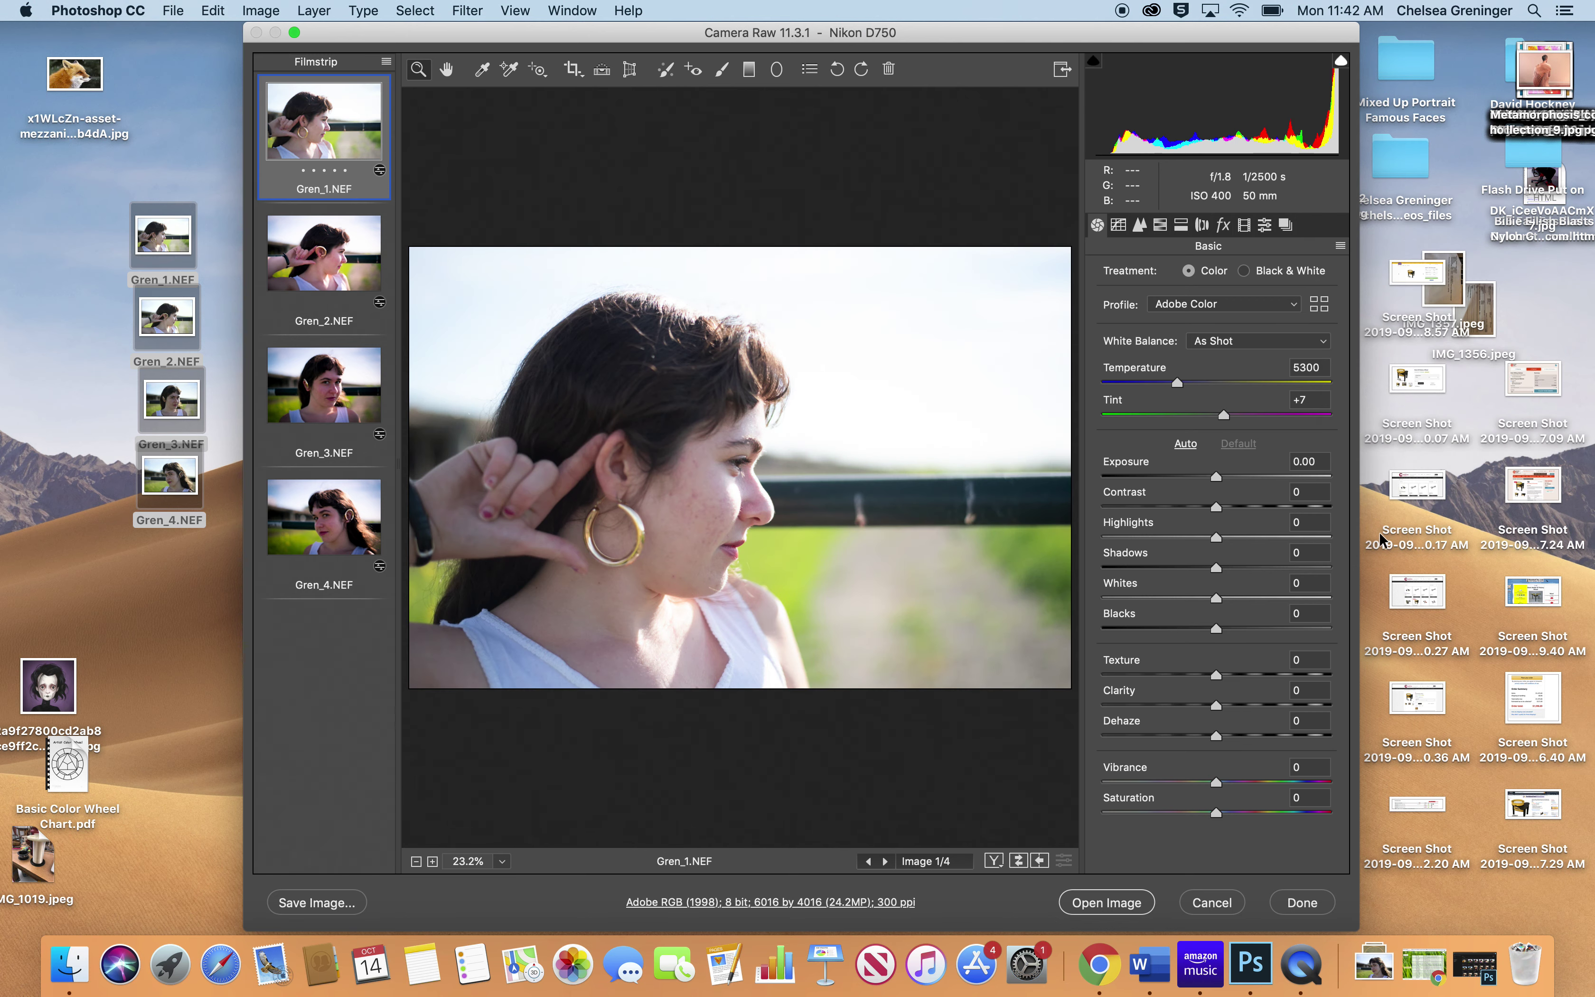
left_click(383, 504, "shift")
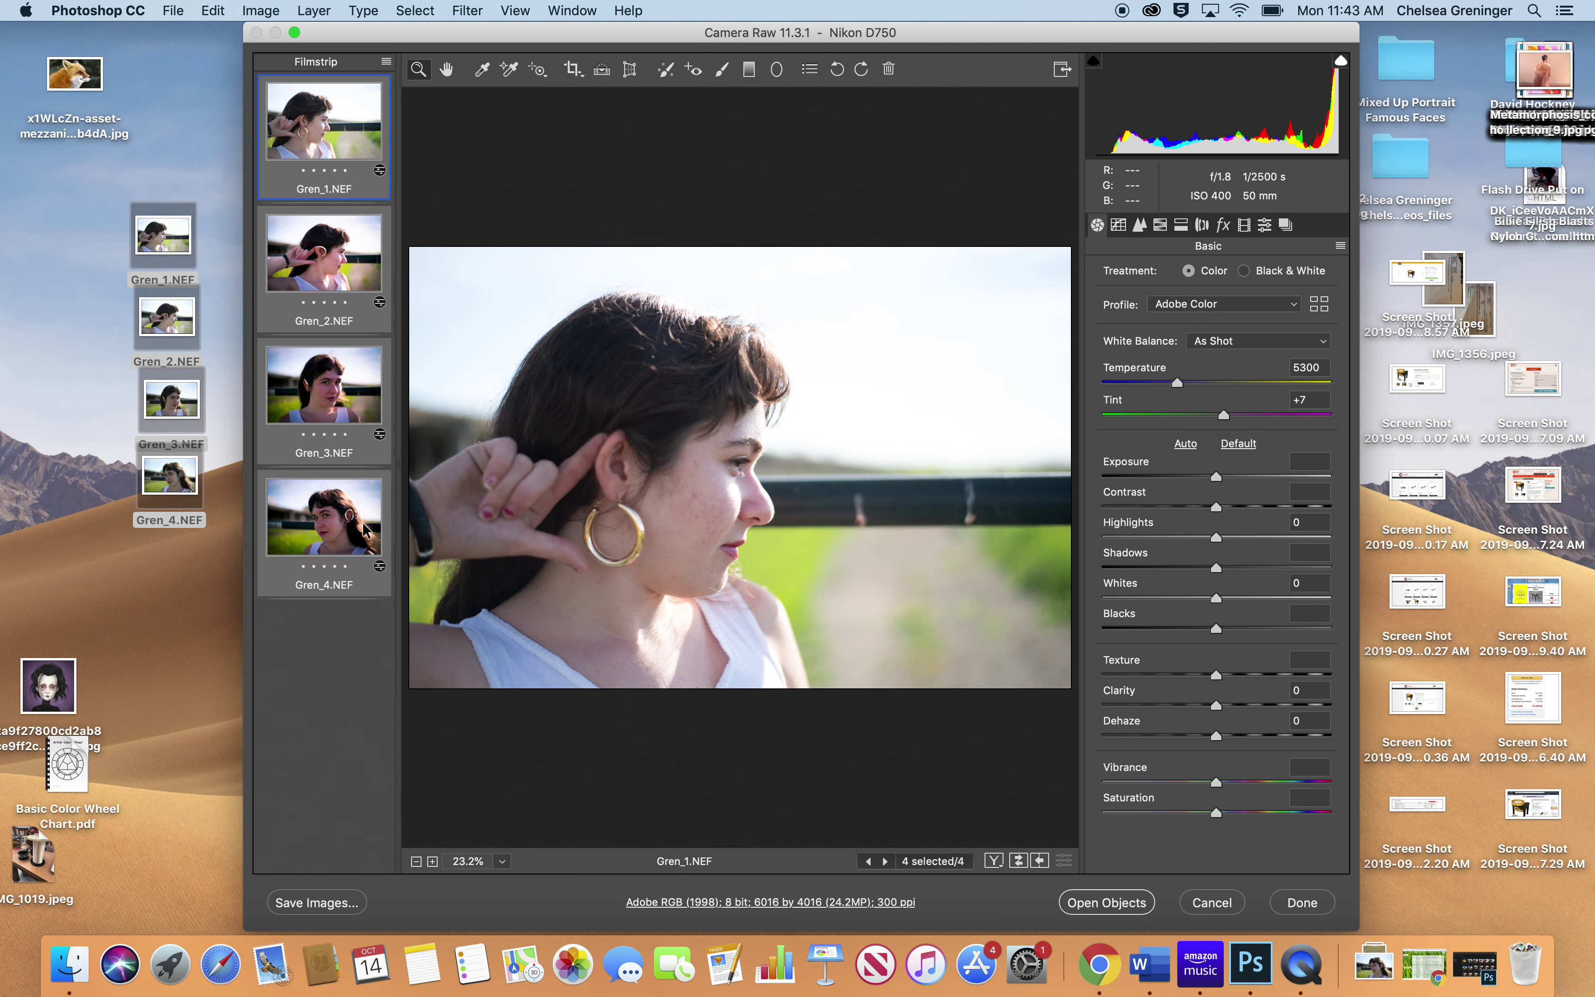
left_click(1340, 246)
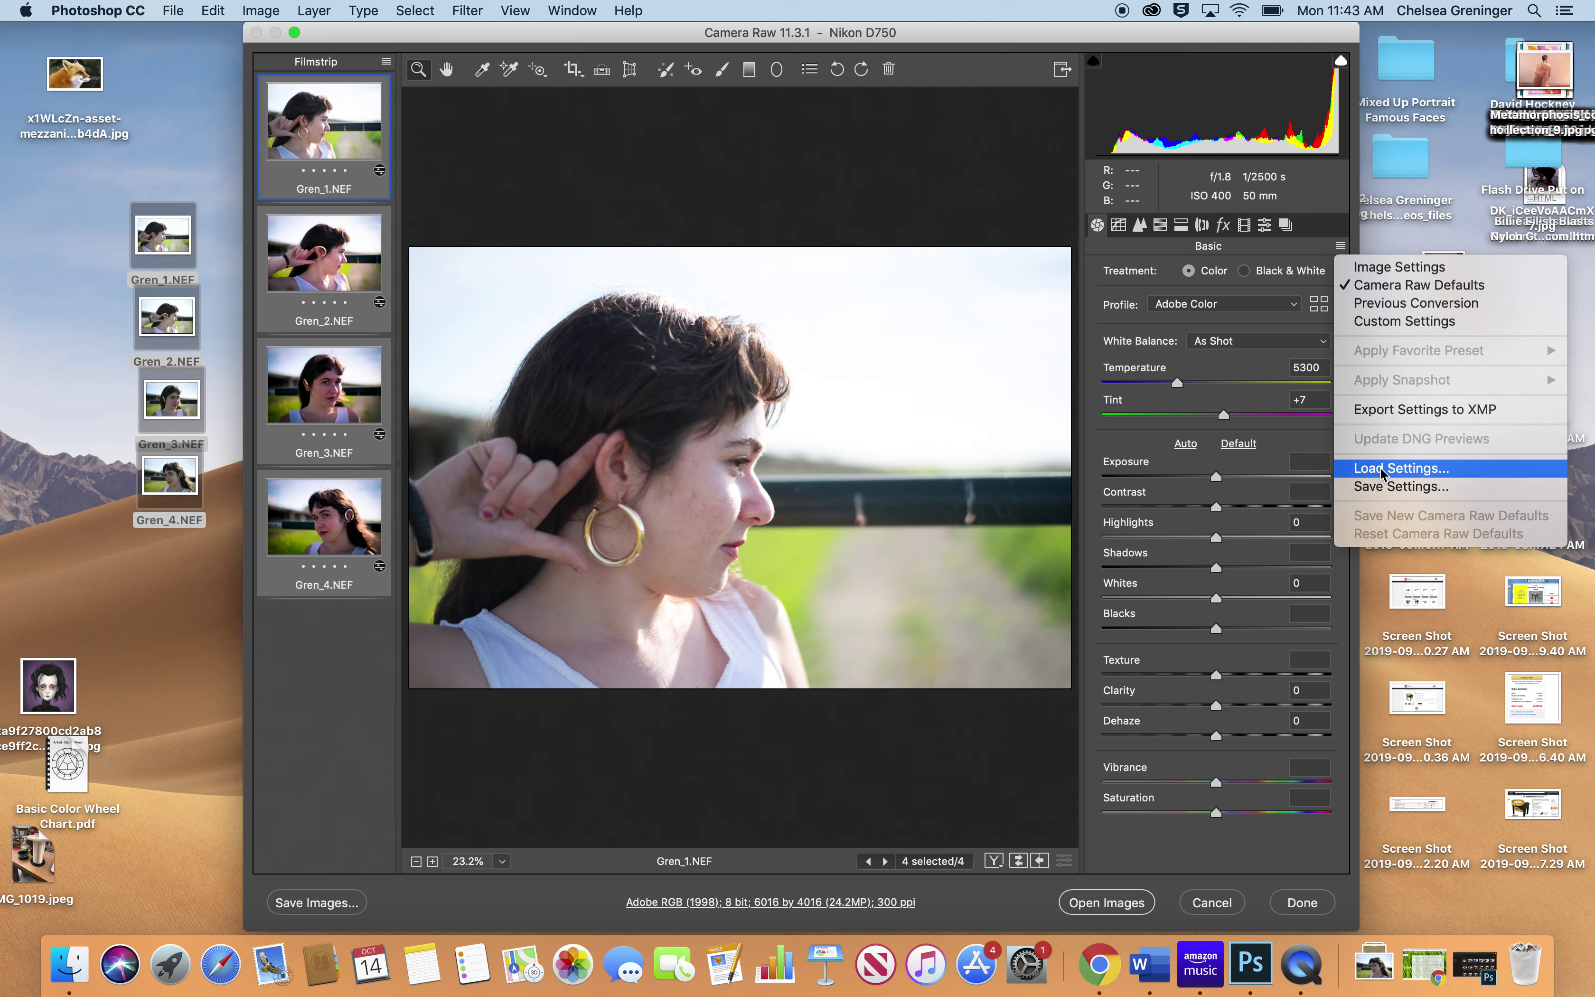
left_click(362, 714)
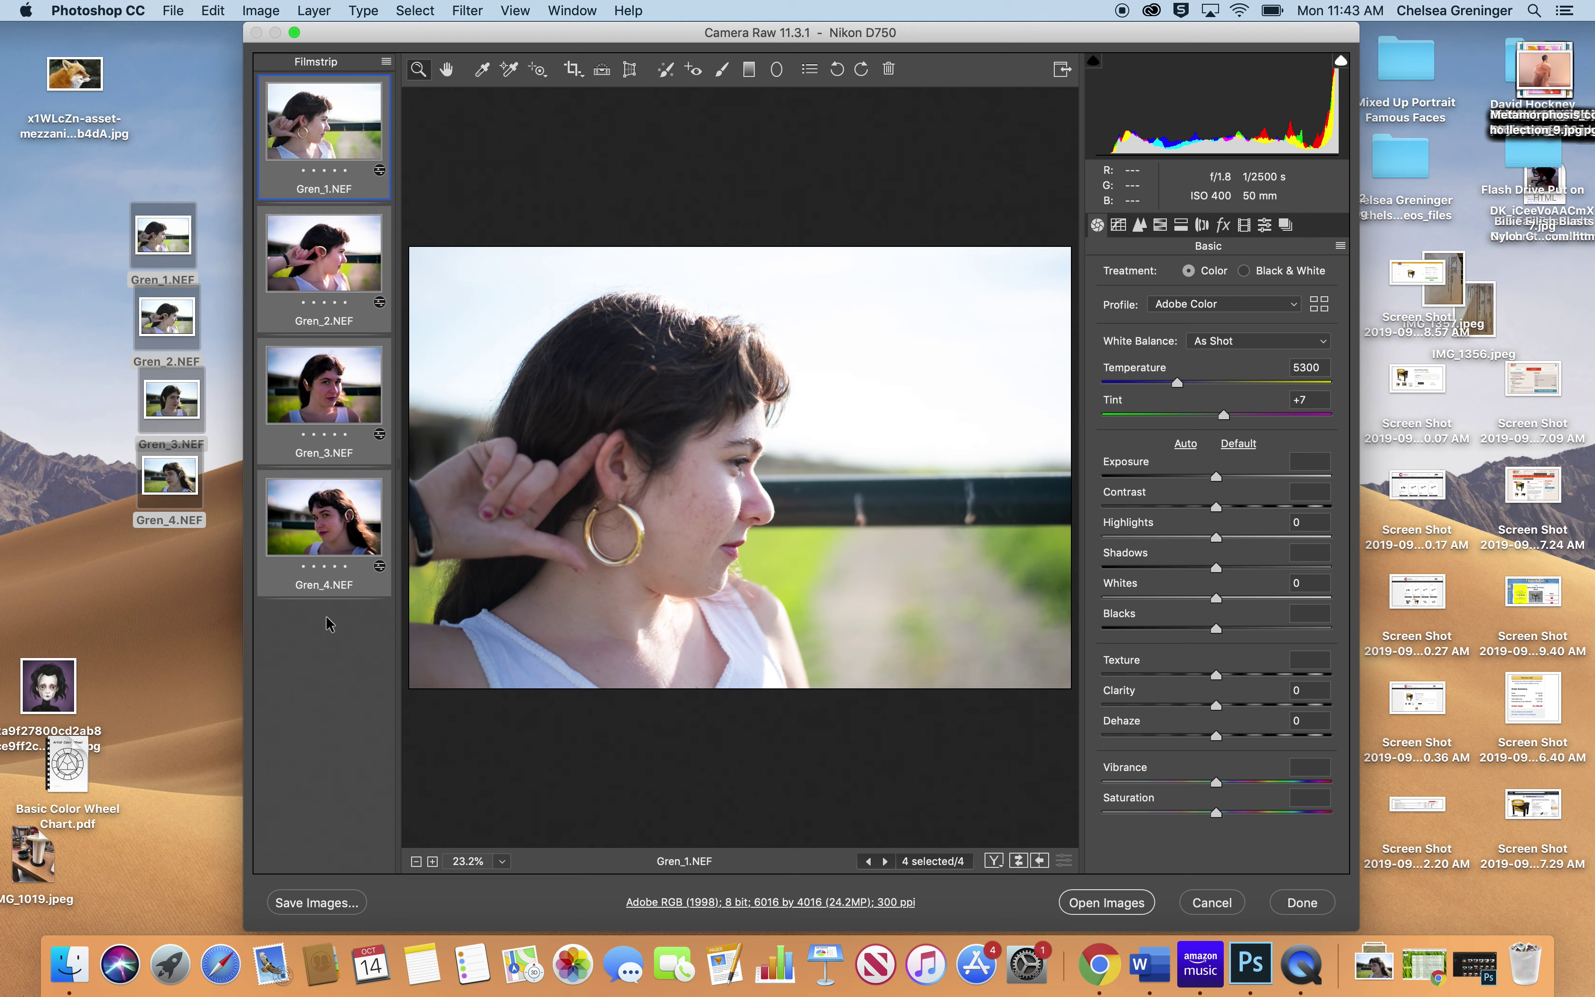
Step: Drag the Basic sliders to Exposure -0.65, Contrast -18, Blacks -27, Clarity +10, Vibrance +9
left_click(223, 632)
left_click(323, 643)
key("shift")
left_click(1216, 475)
left_click_drag(1221, 479, 1227, 714)
left_click(1217, 736)
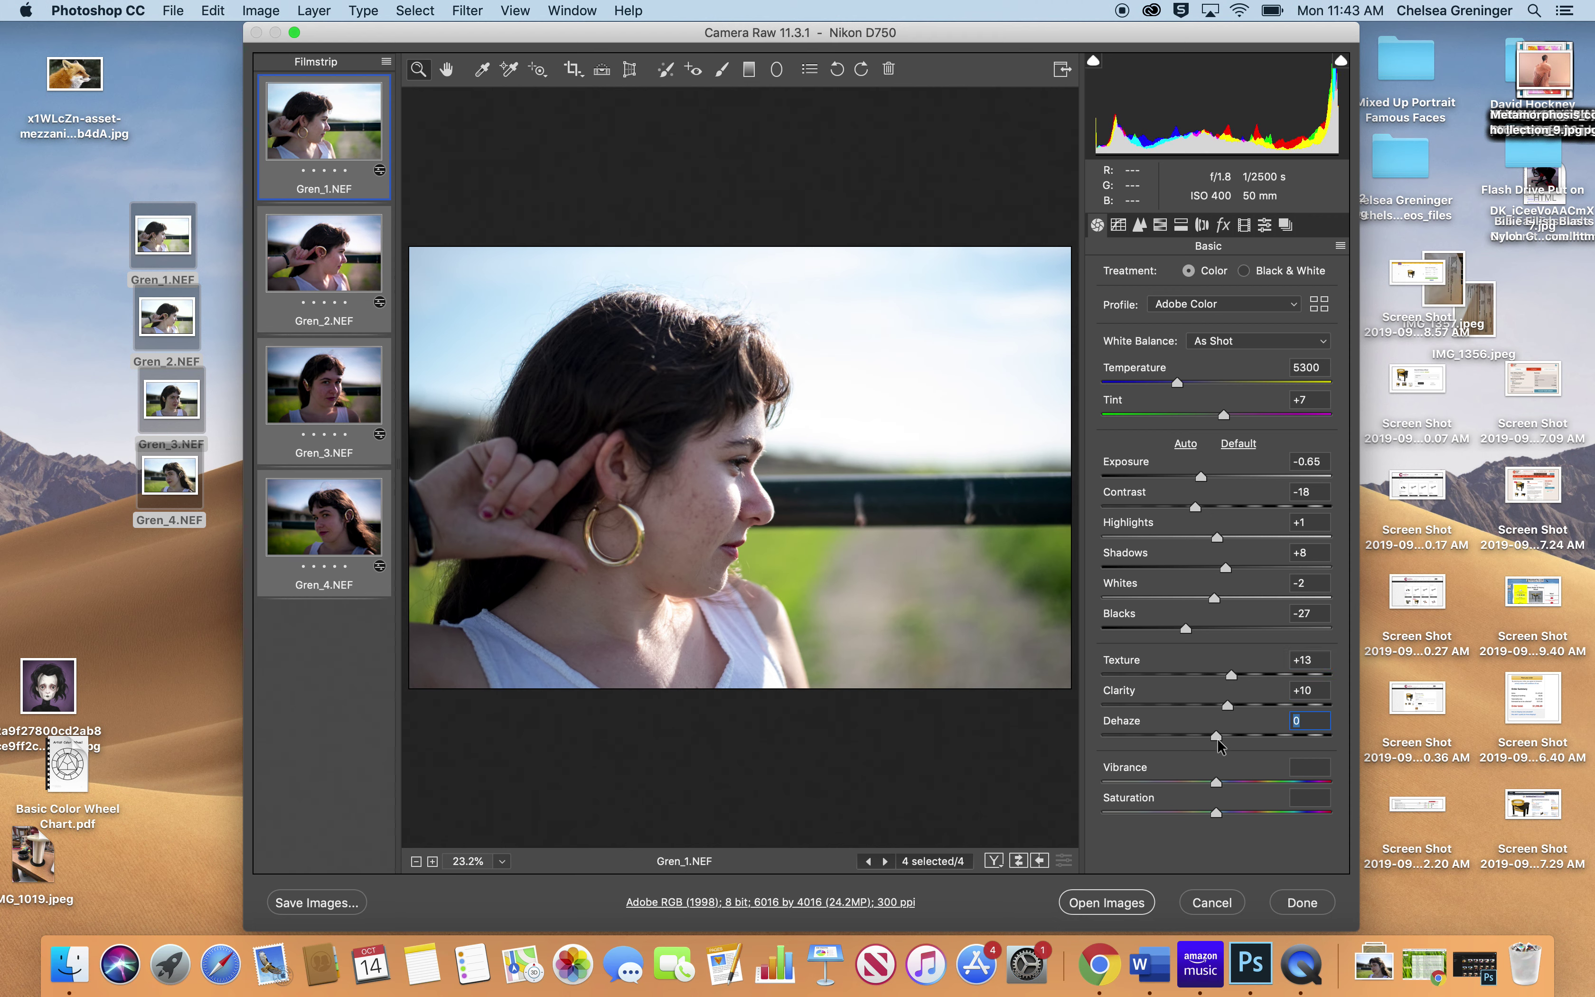
left_click_drag(1219, 784, 1233, 812)
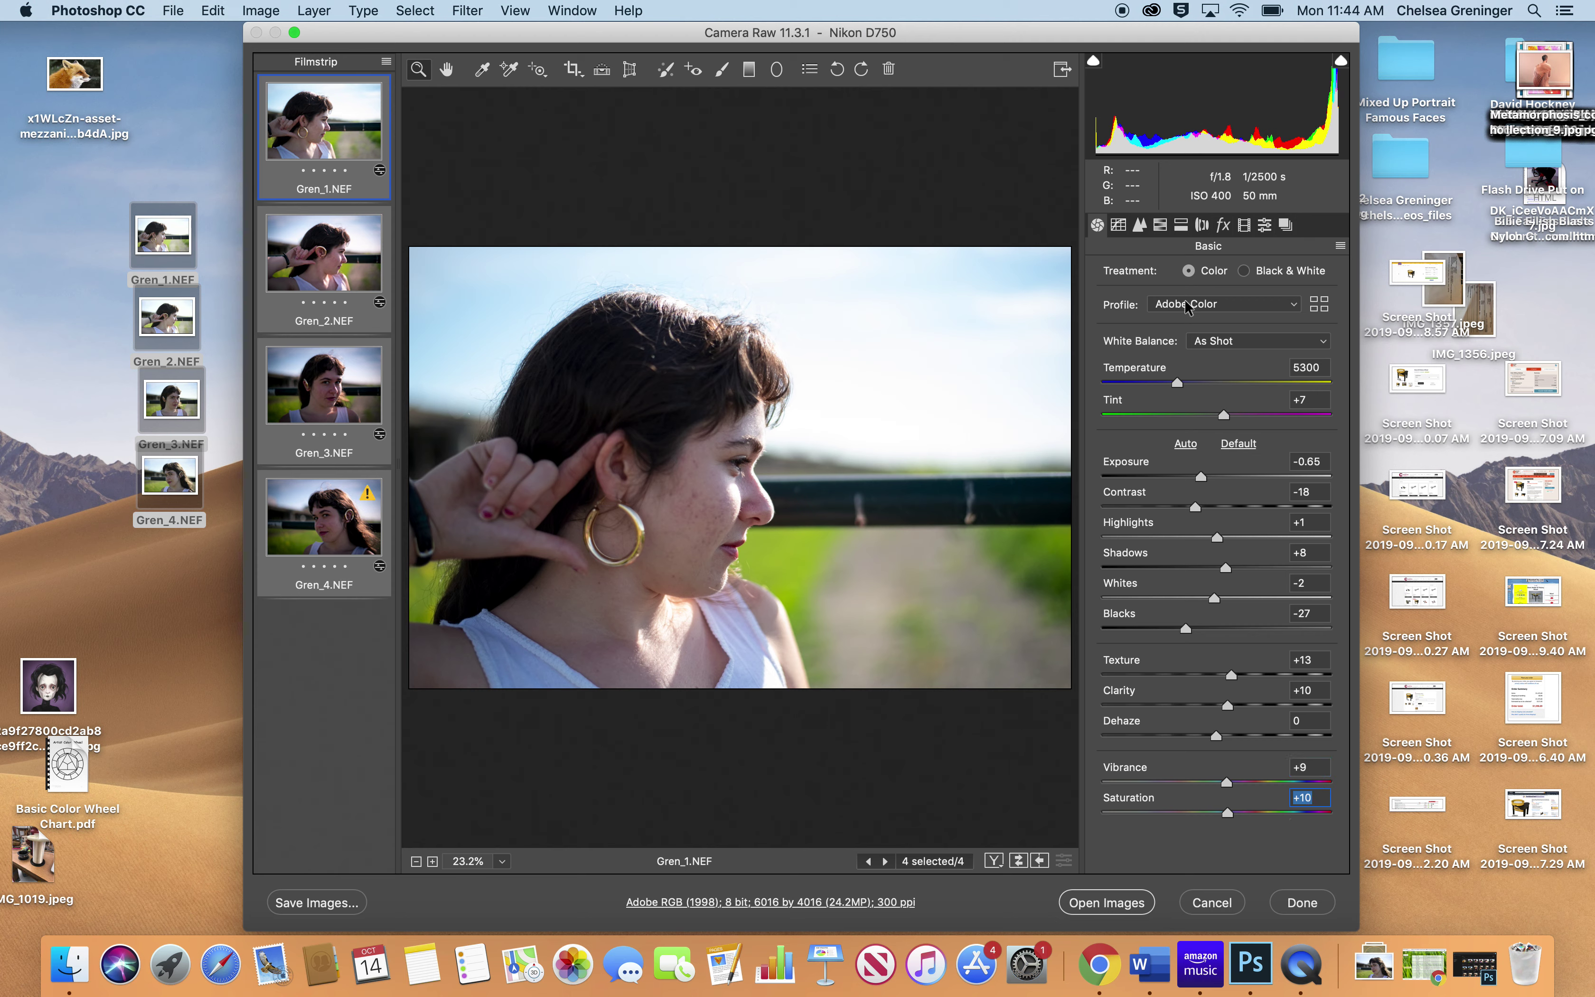
left_click(1160, 226)
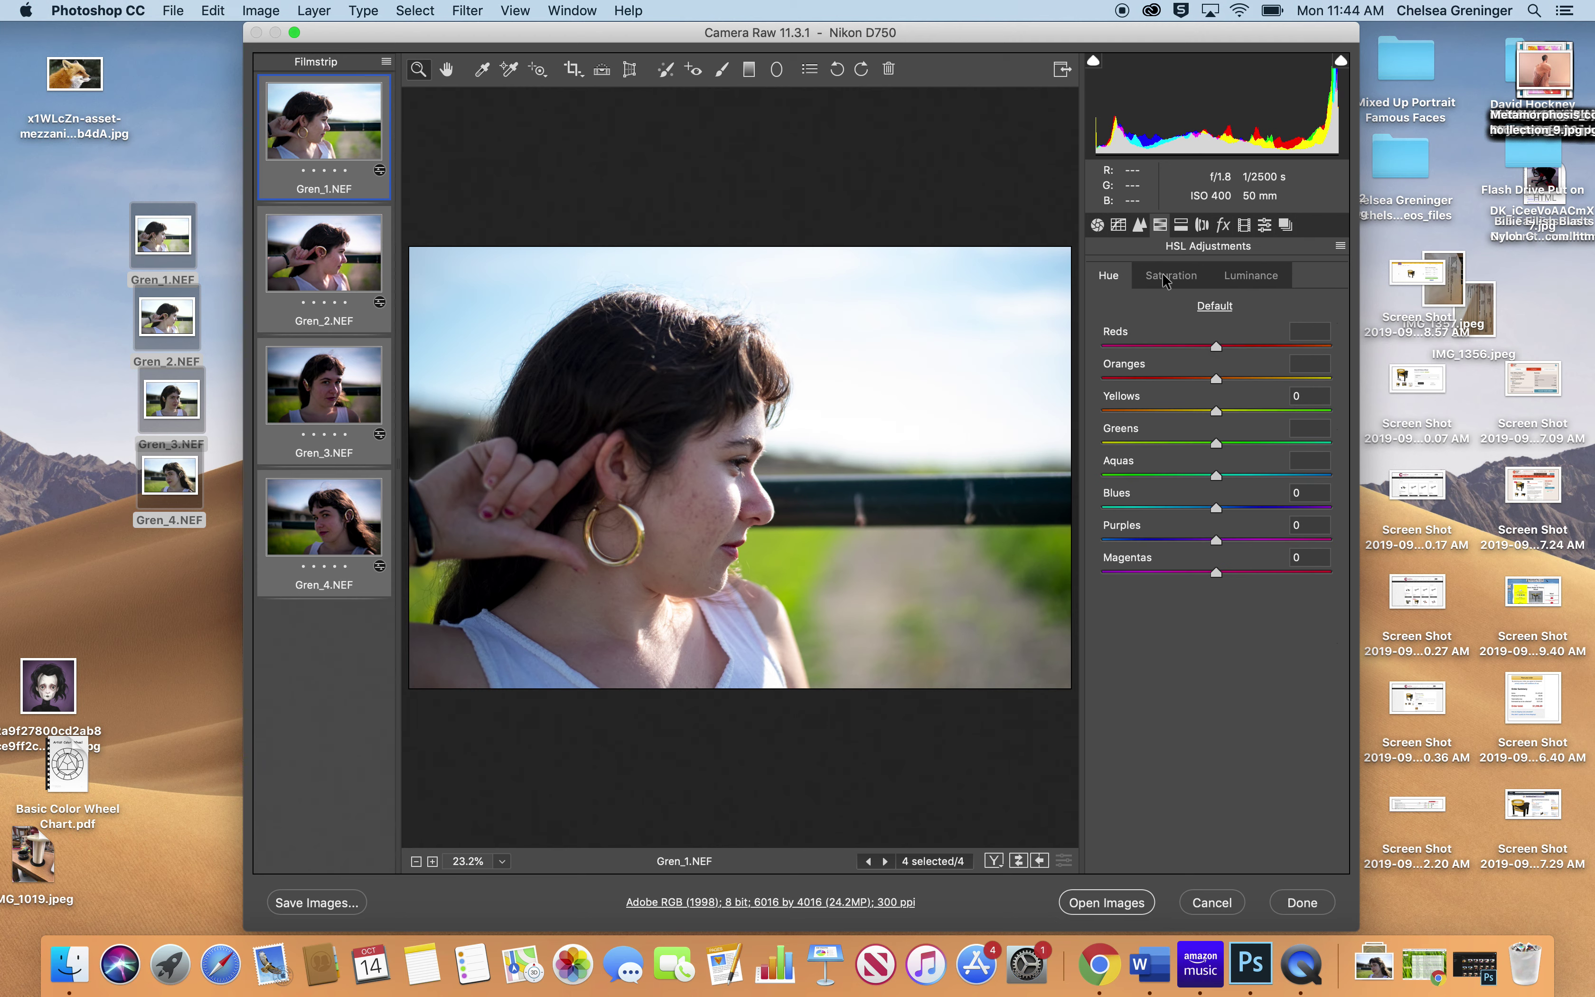
Step: Apply the Heavy vignetting preset and open all four edited photos in Photoshop
left_click(1181, 227)
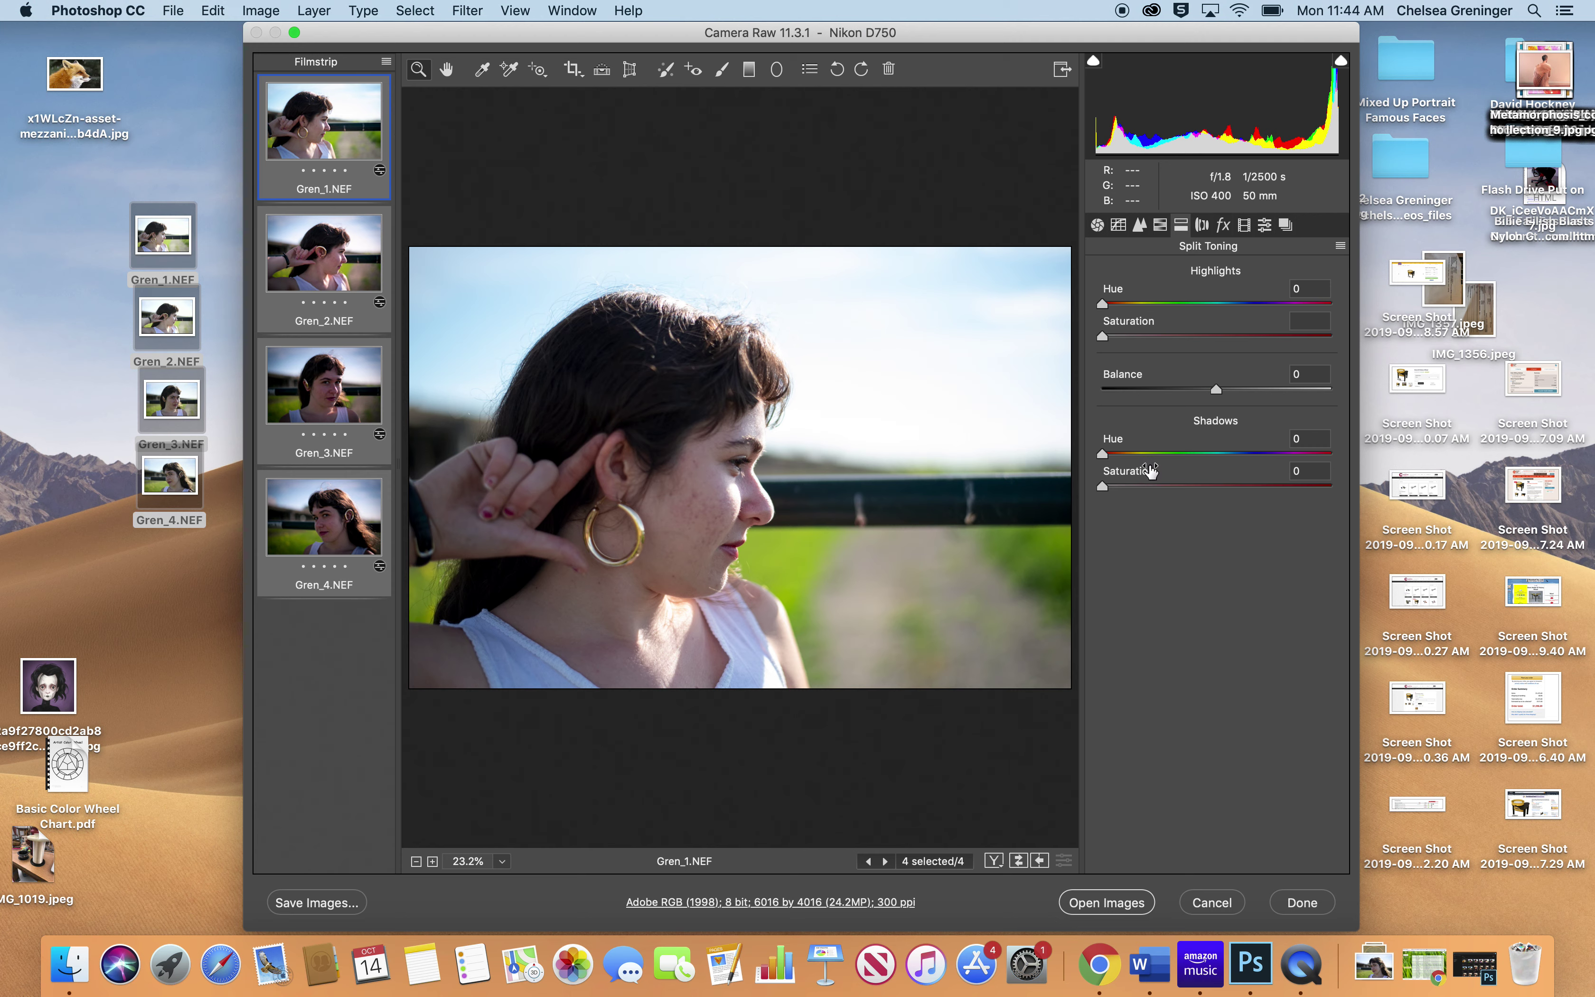
left_click(1262, 226)
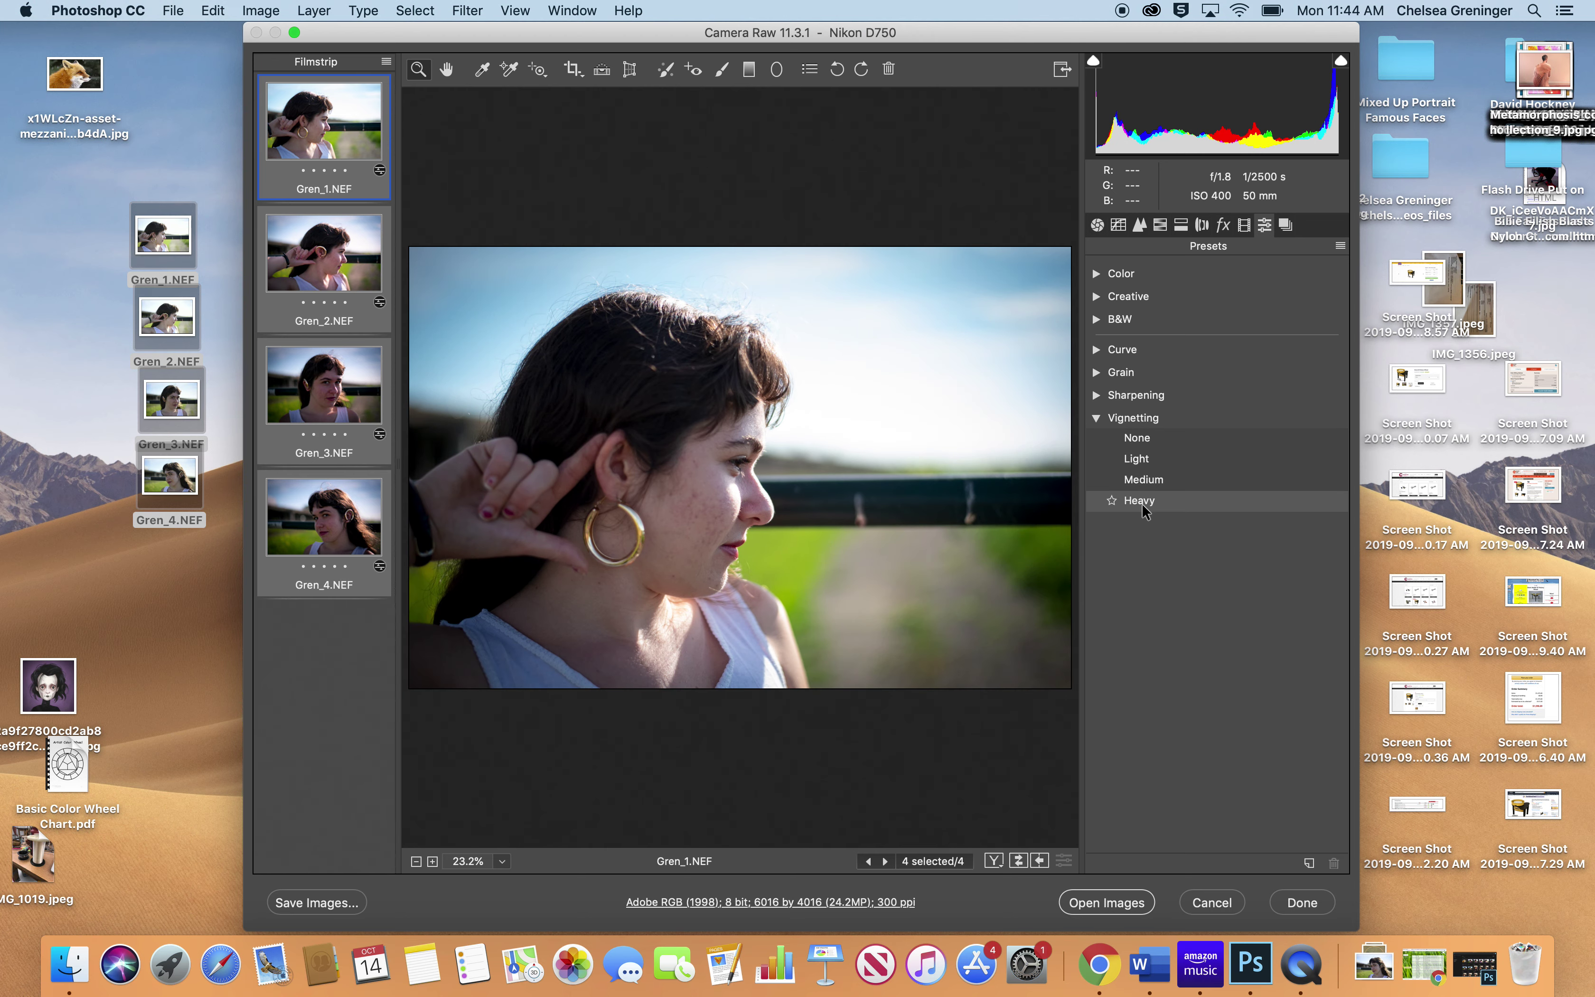
left_click(1142, 504)
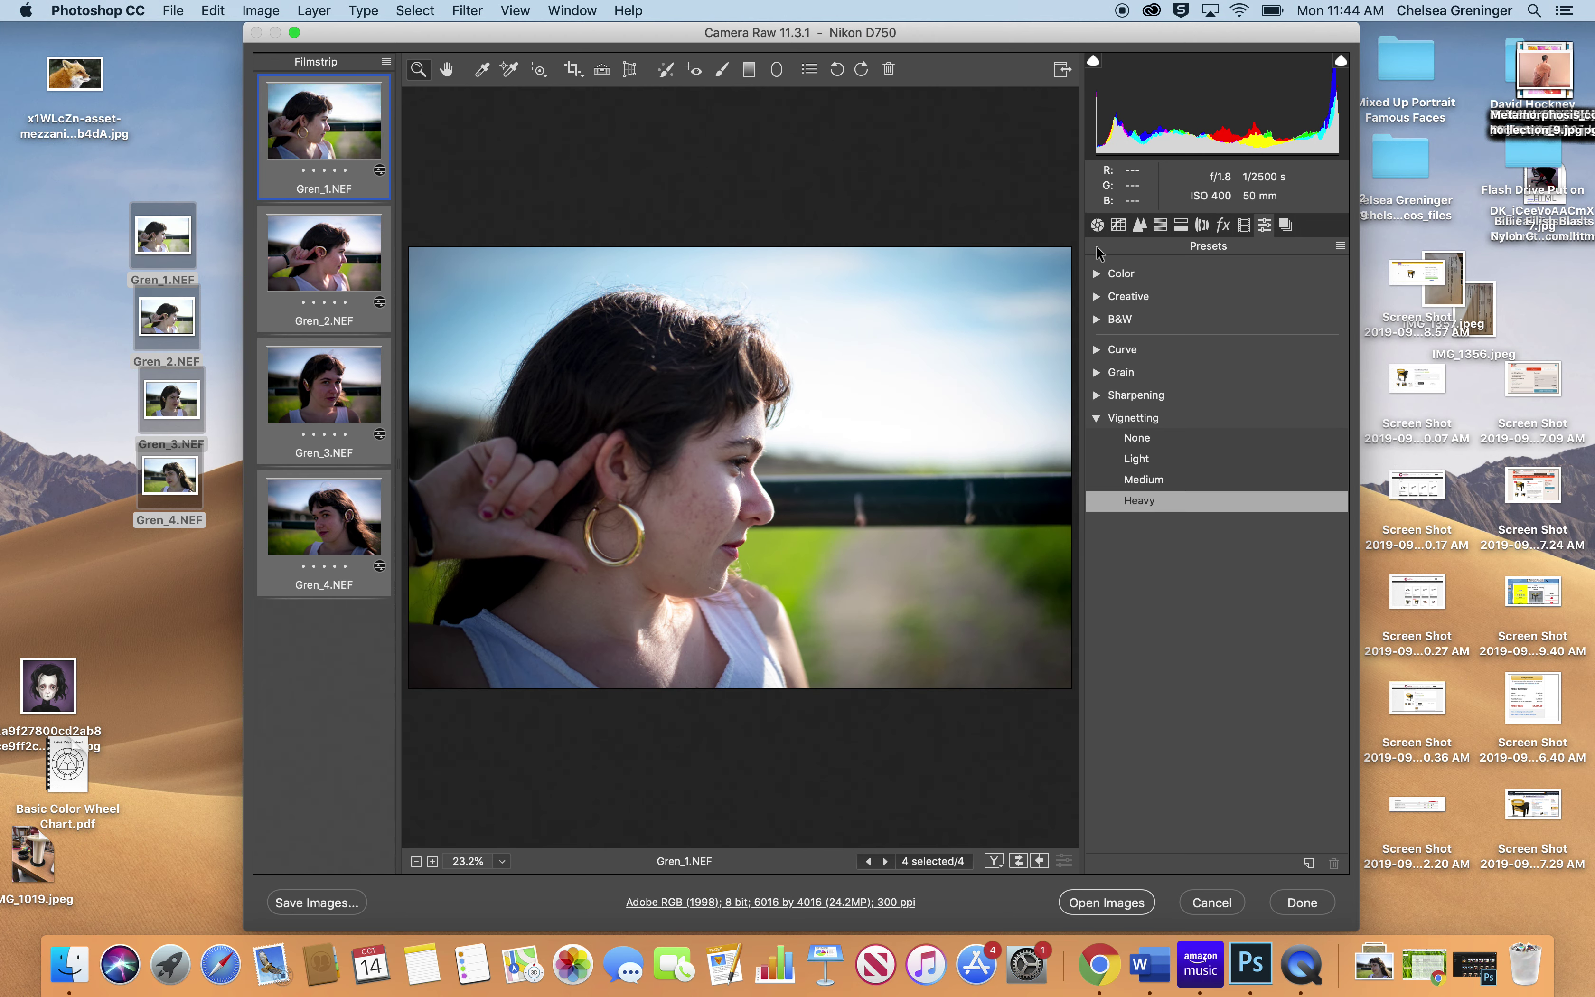
left_click(1098, 227)
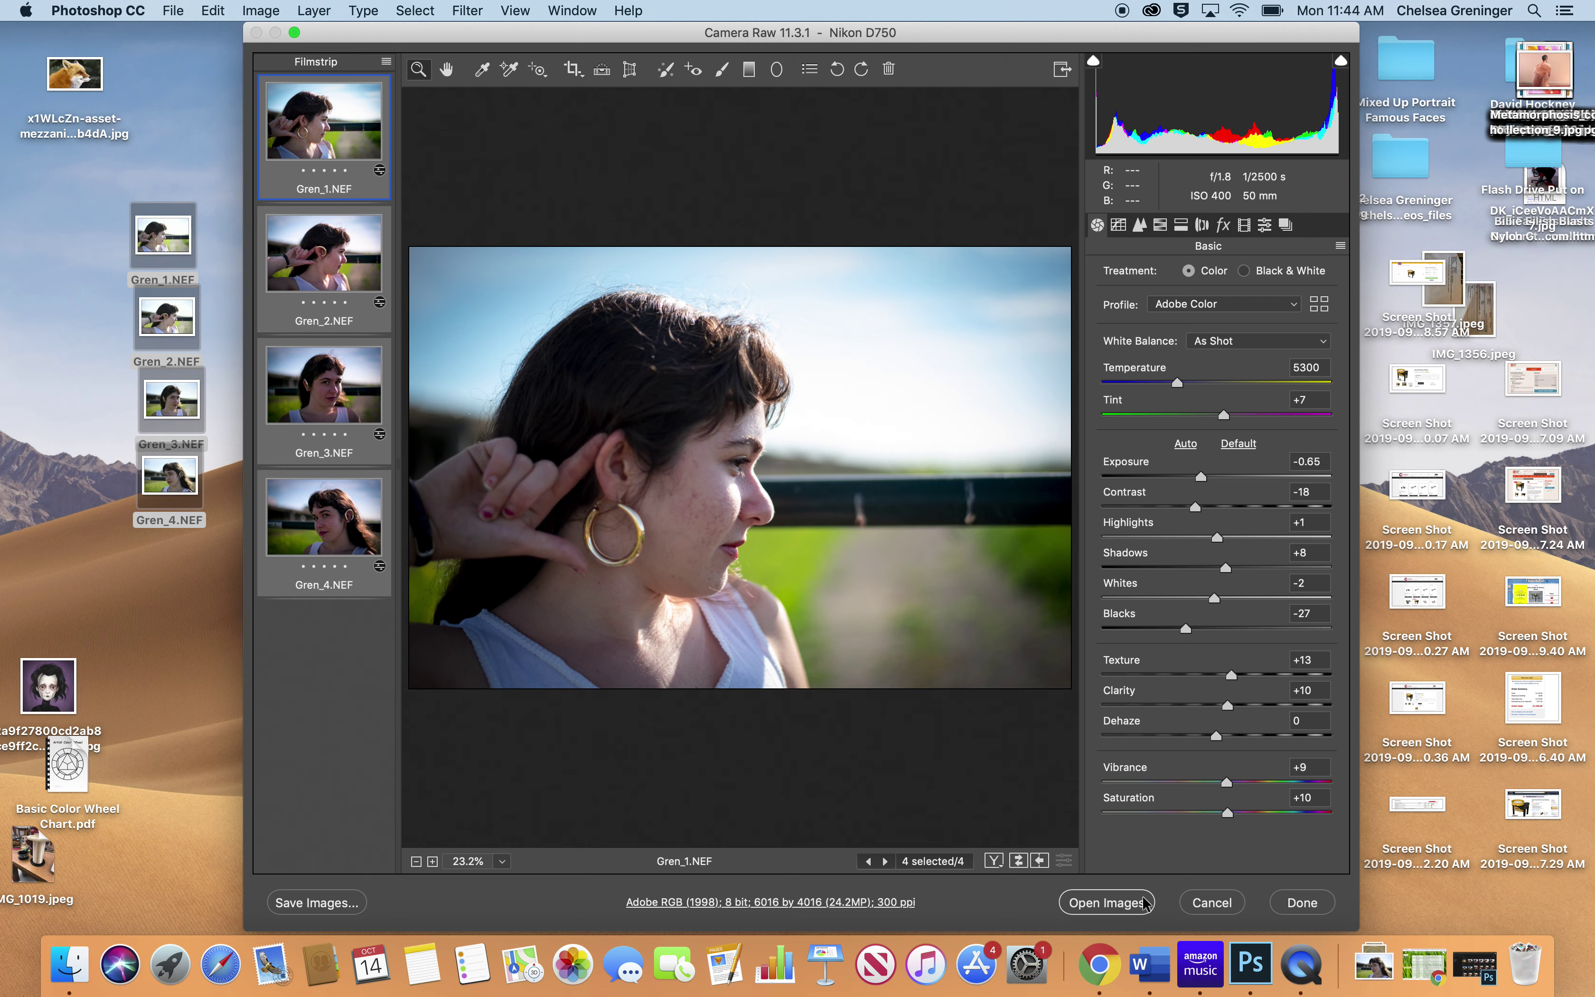
left_click(1106, 902)
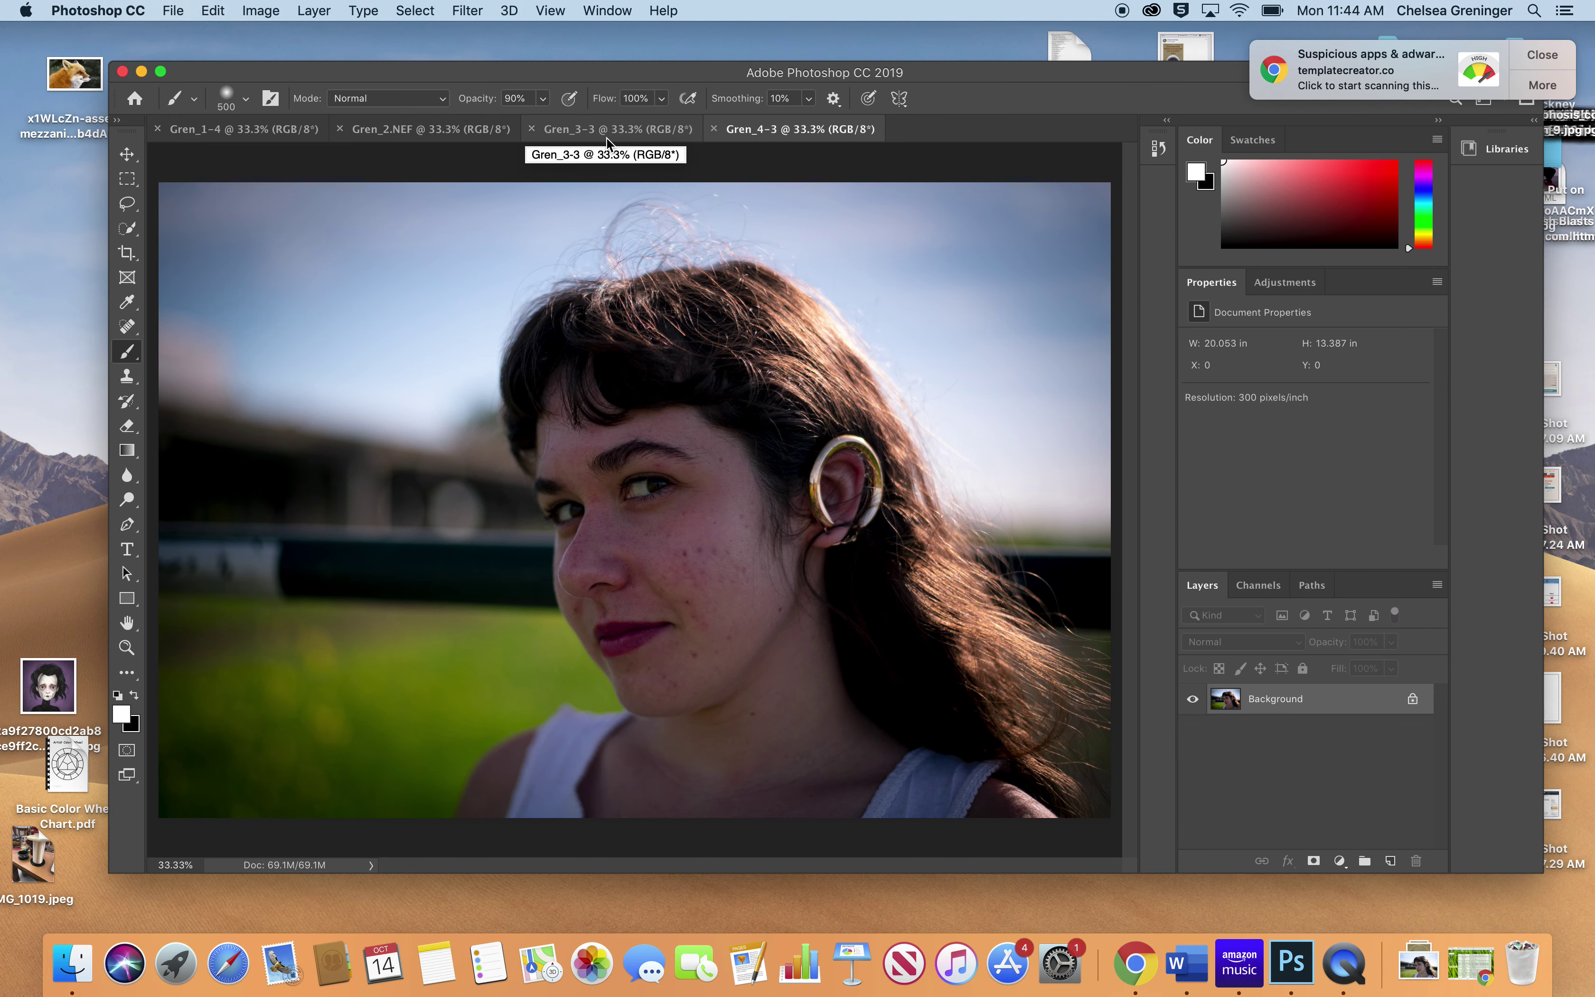
Step: Duplicate the Background layer in the Gren_1-4 and Gren_2 documents
left_click(263, 131)
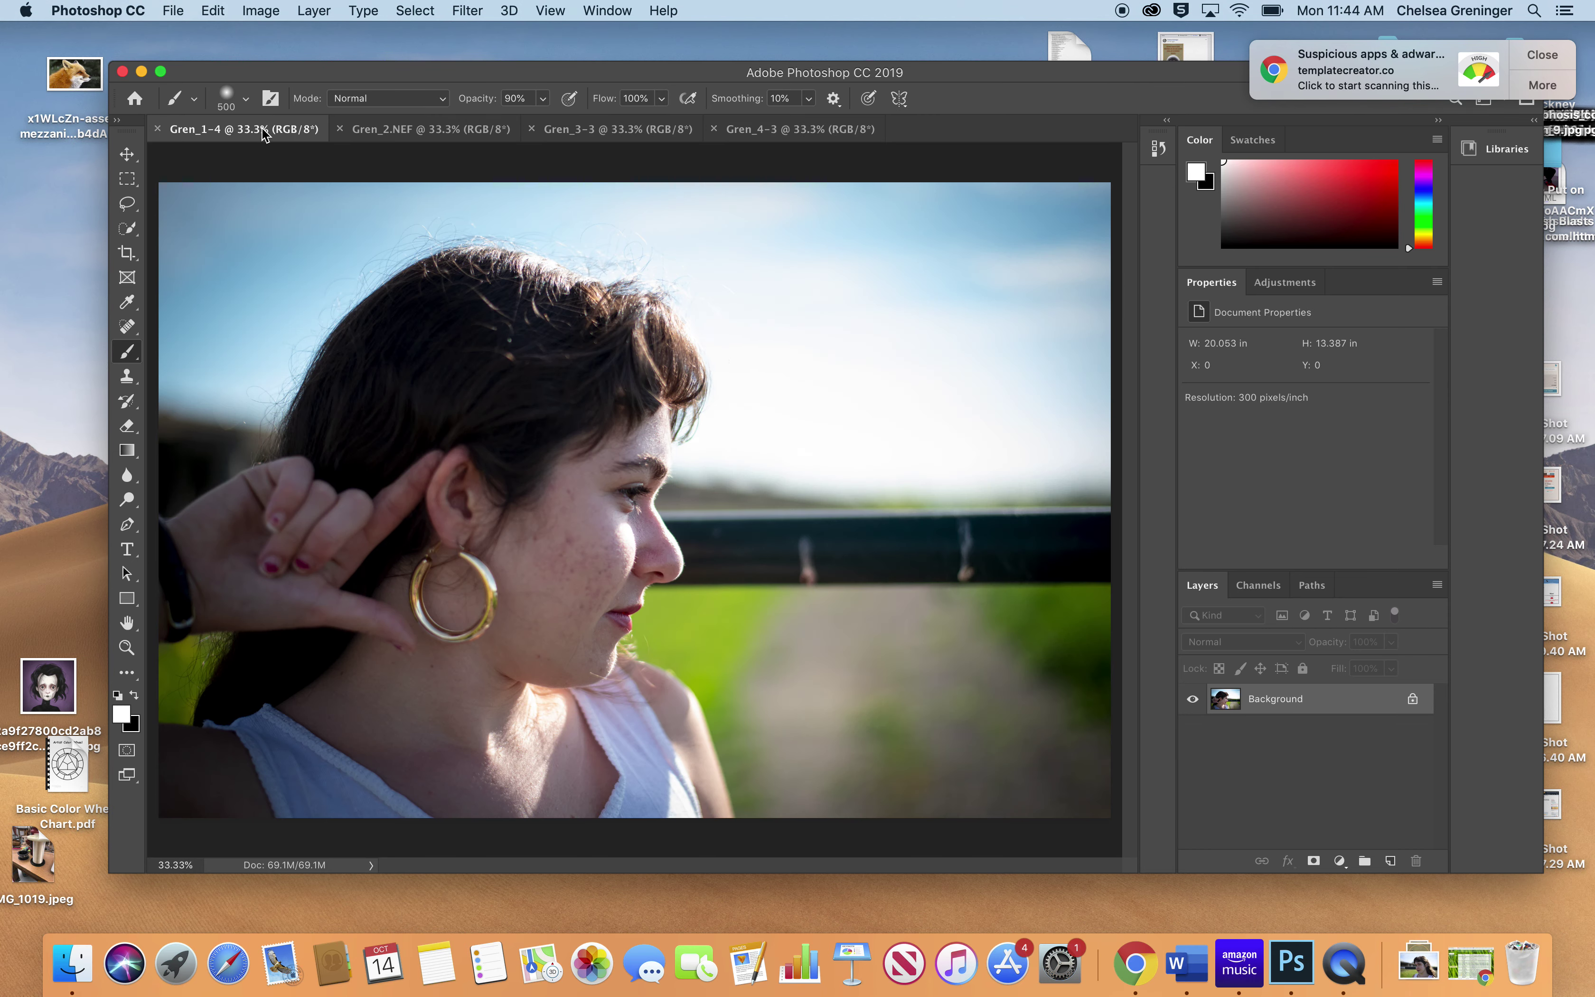
right_click(1260, 708)
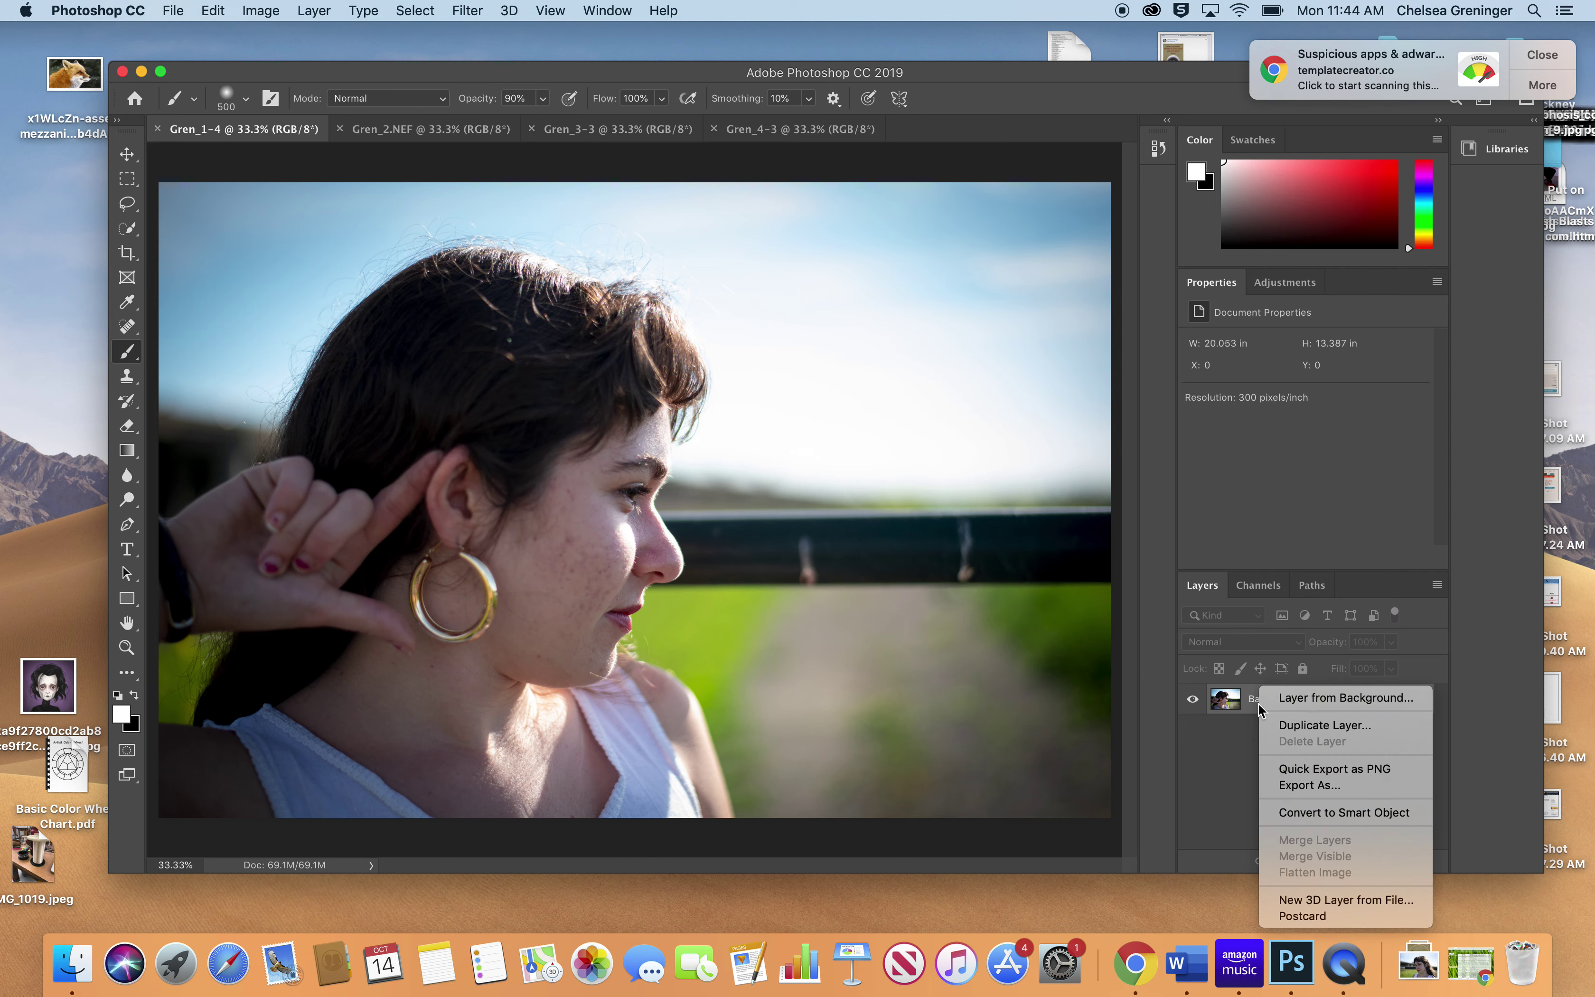
left_click(1288, 724)
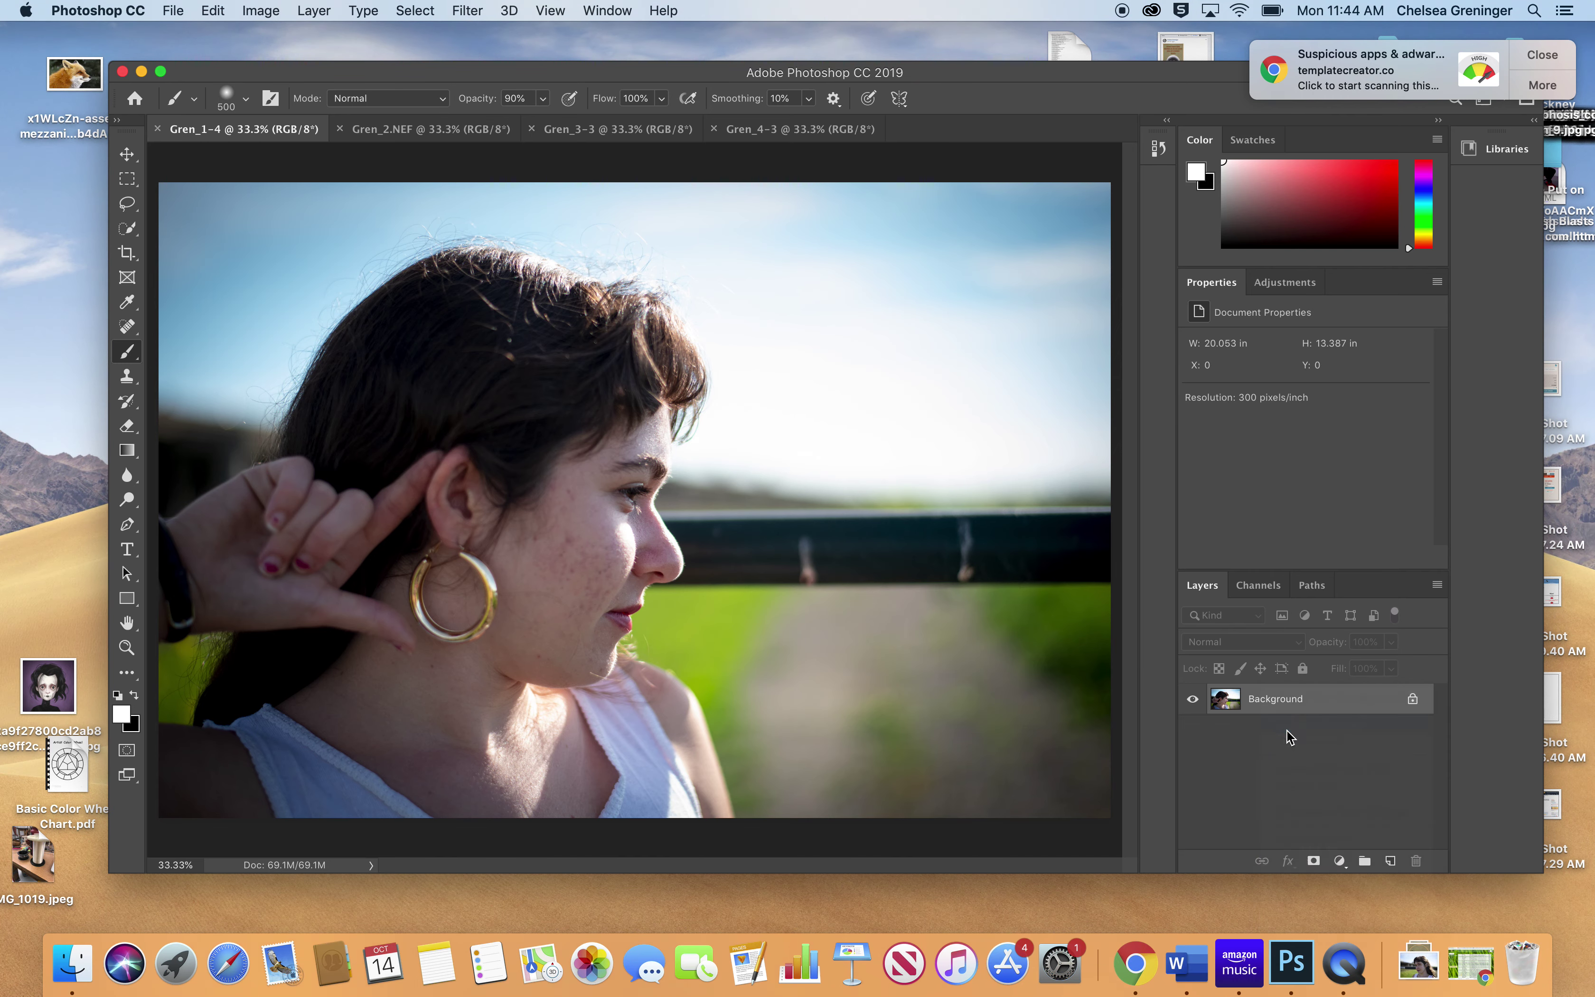
left_click(982, 390)
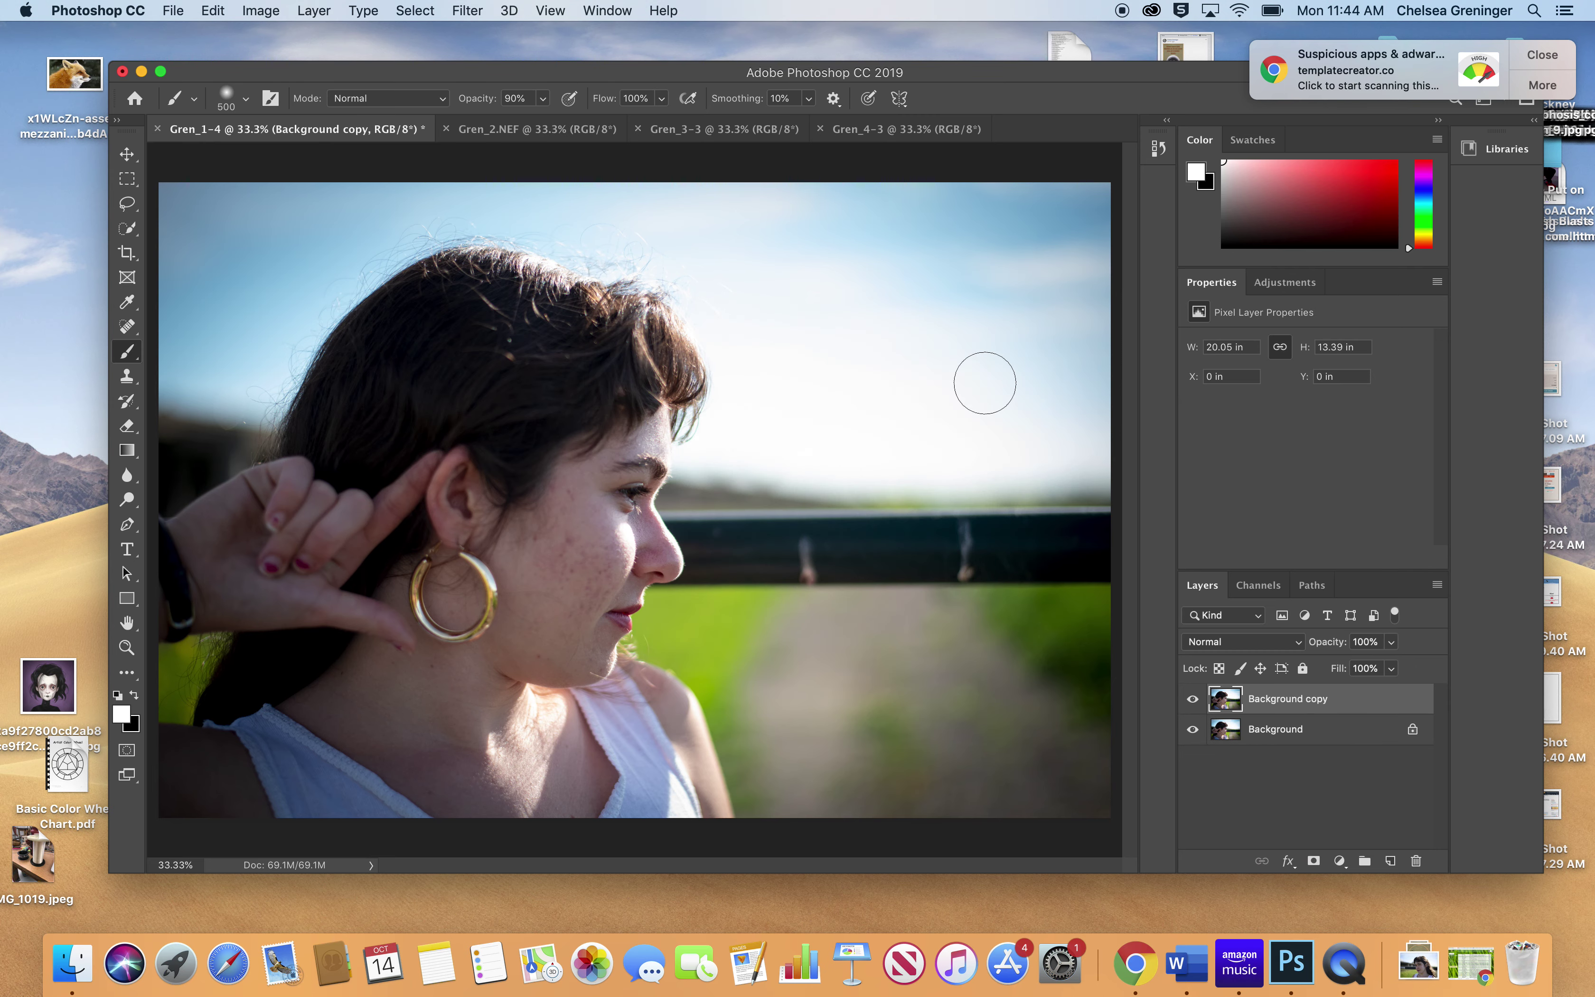
left_click(480, 133)
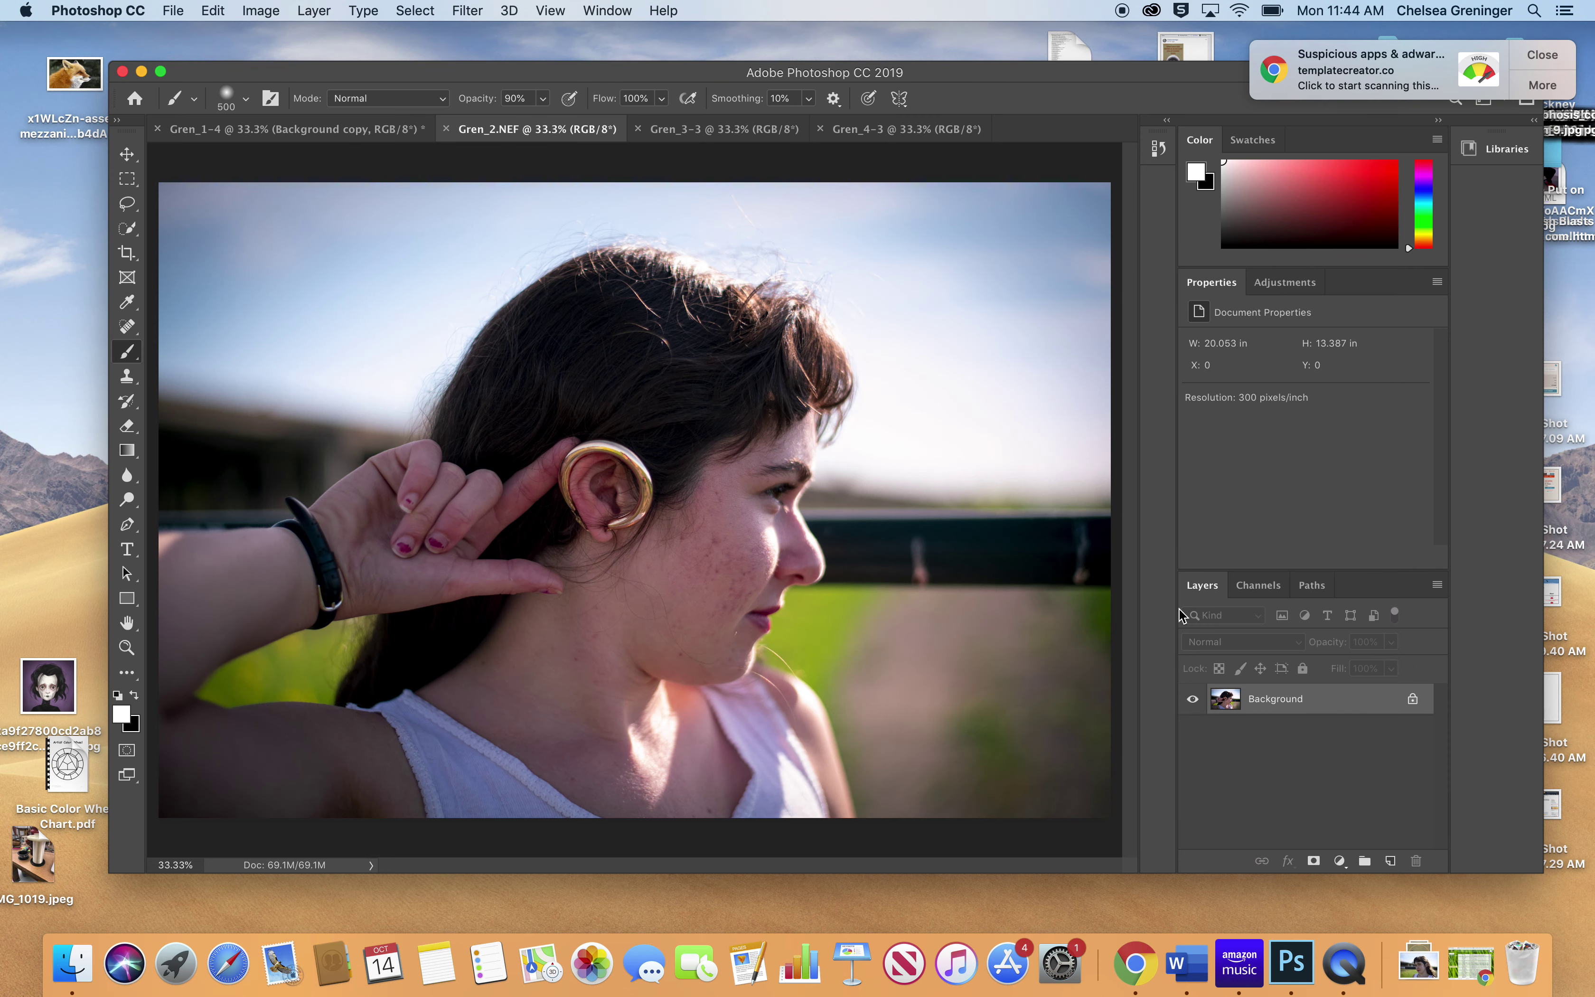
right_click(1283, 709)
left_click(1307, 726)
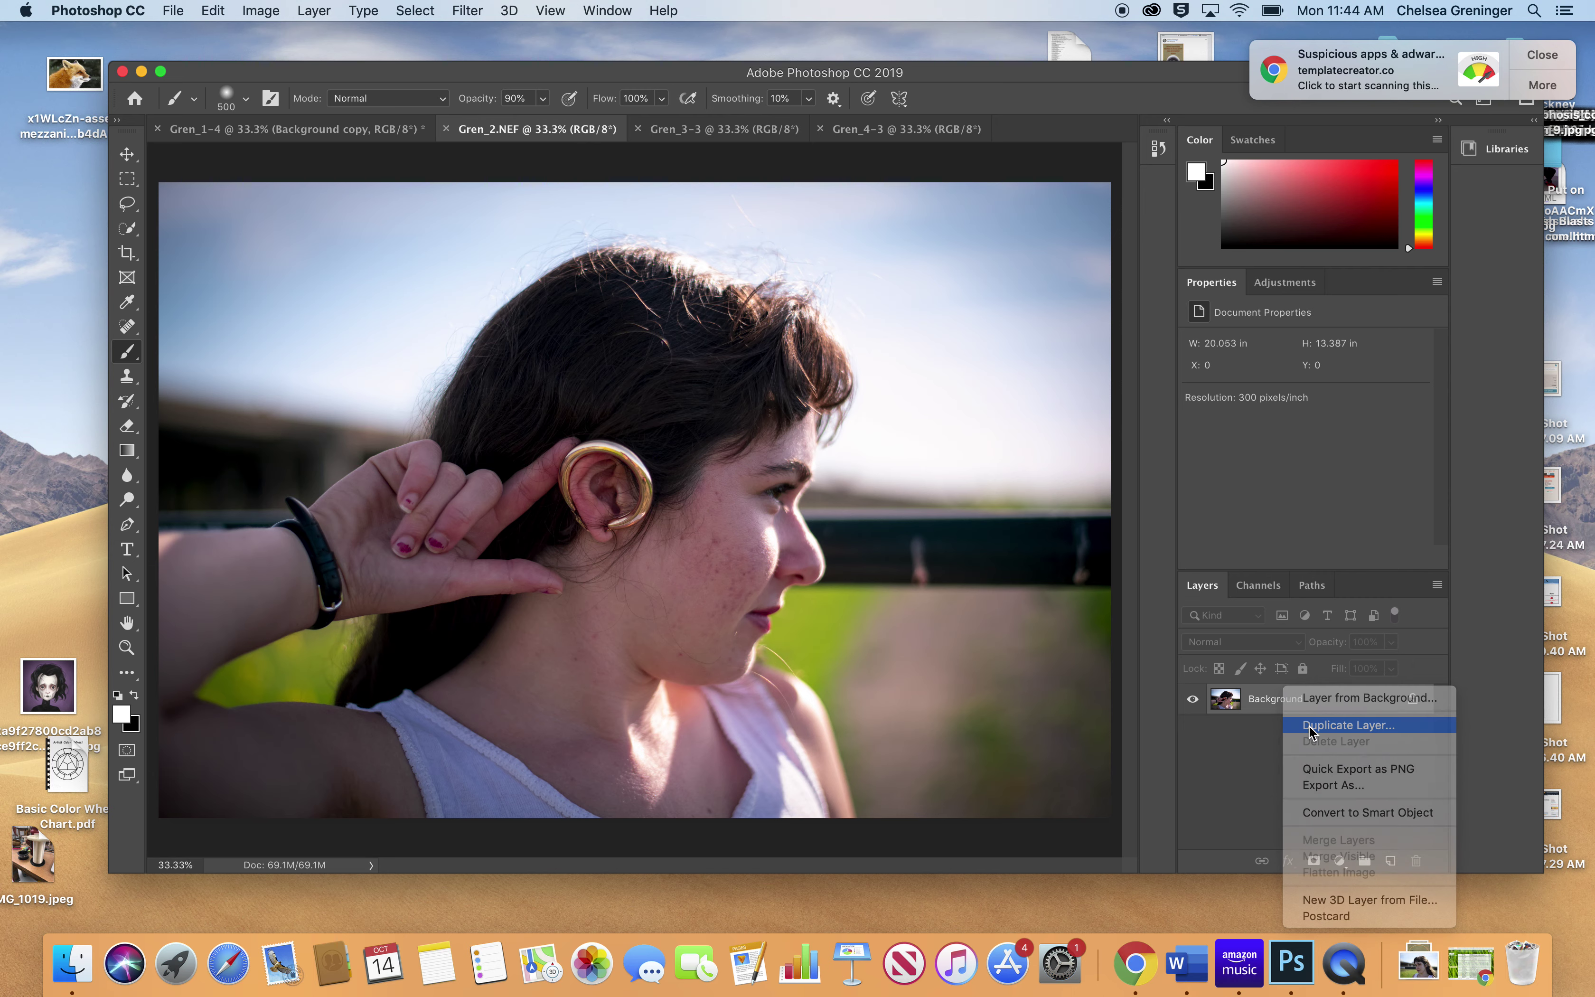
left_click(982, 394)
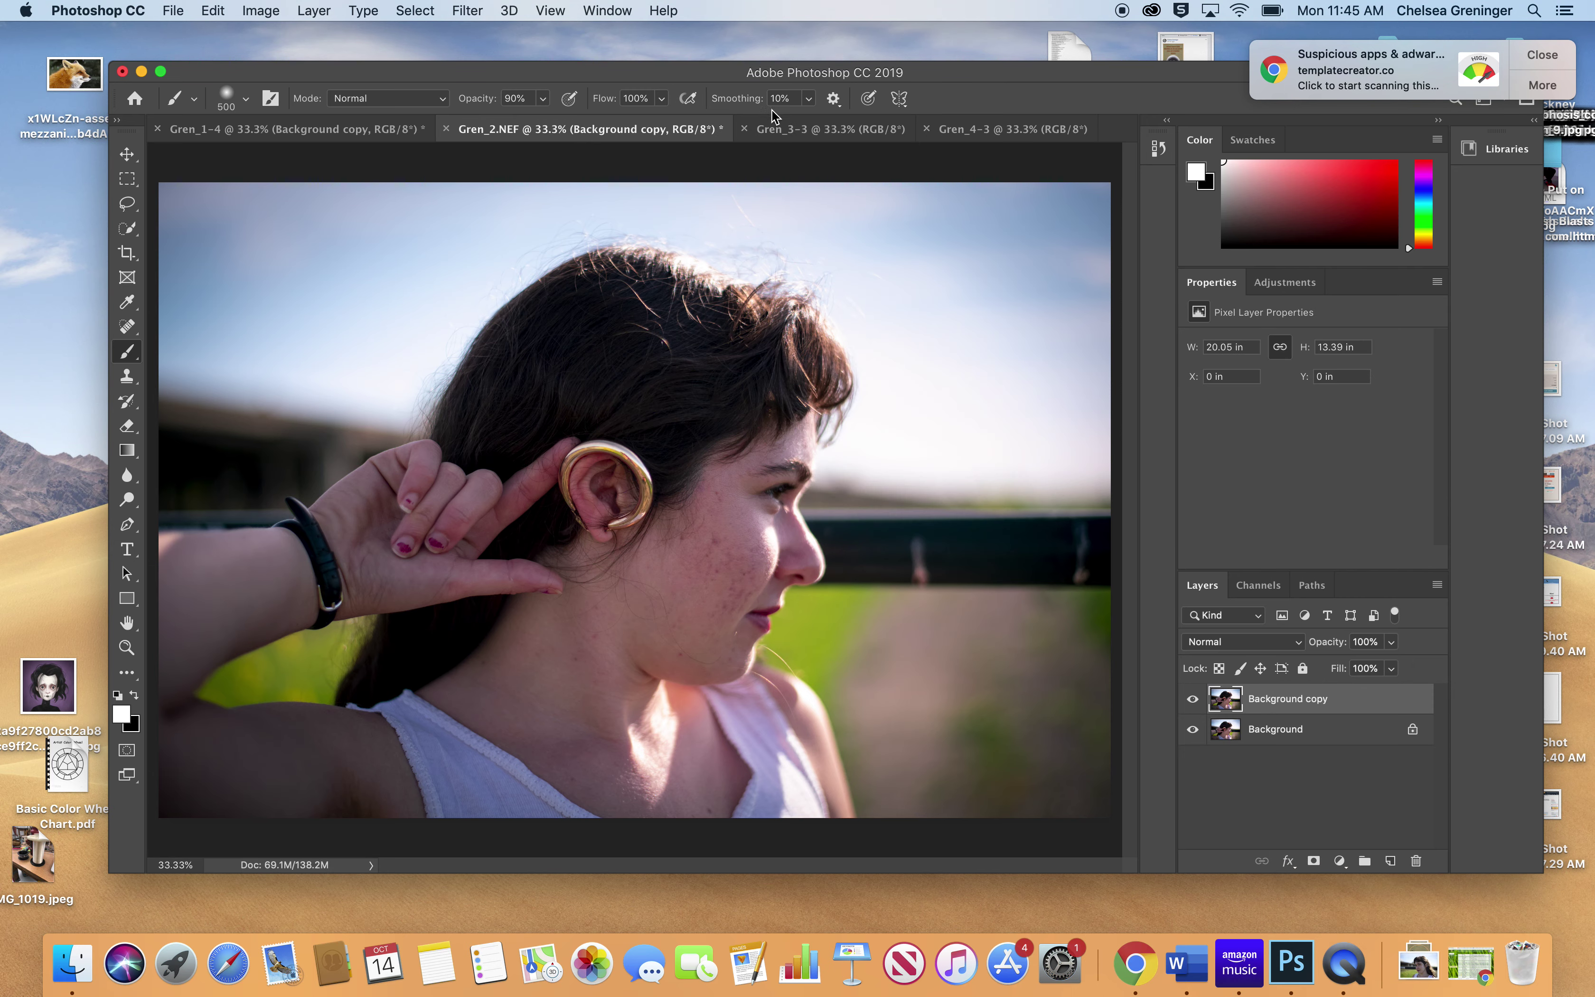
Step: Duplicate the Background layer in Gren_3-3 and Gren_4-3, then return to Gren_1-4
left_click(785, 132)
right_click(1272, 706)
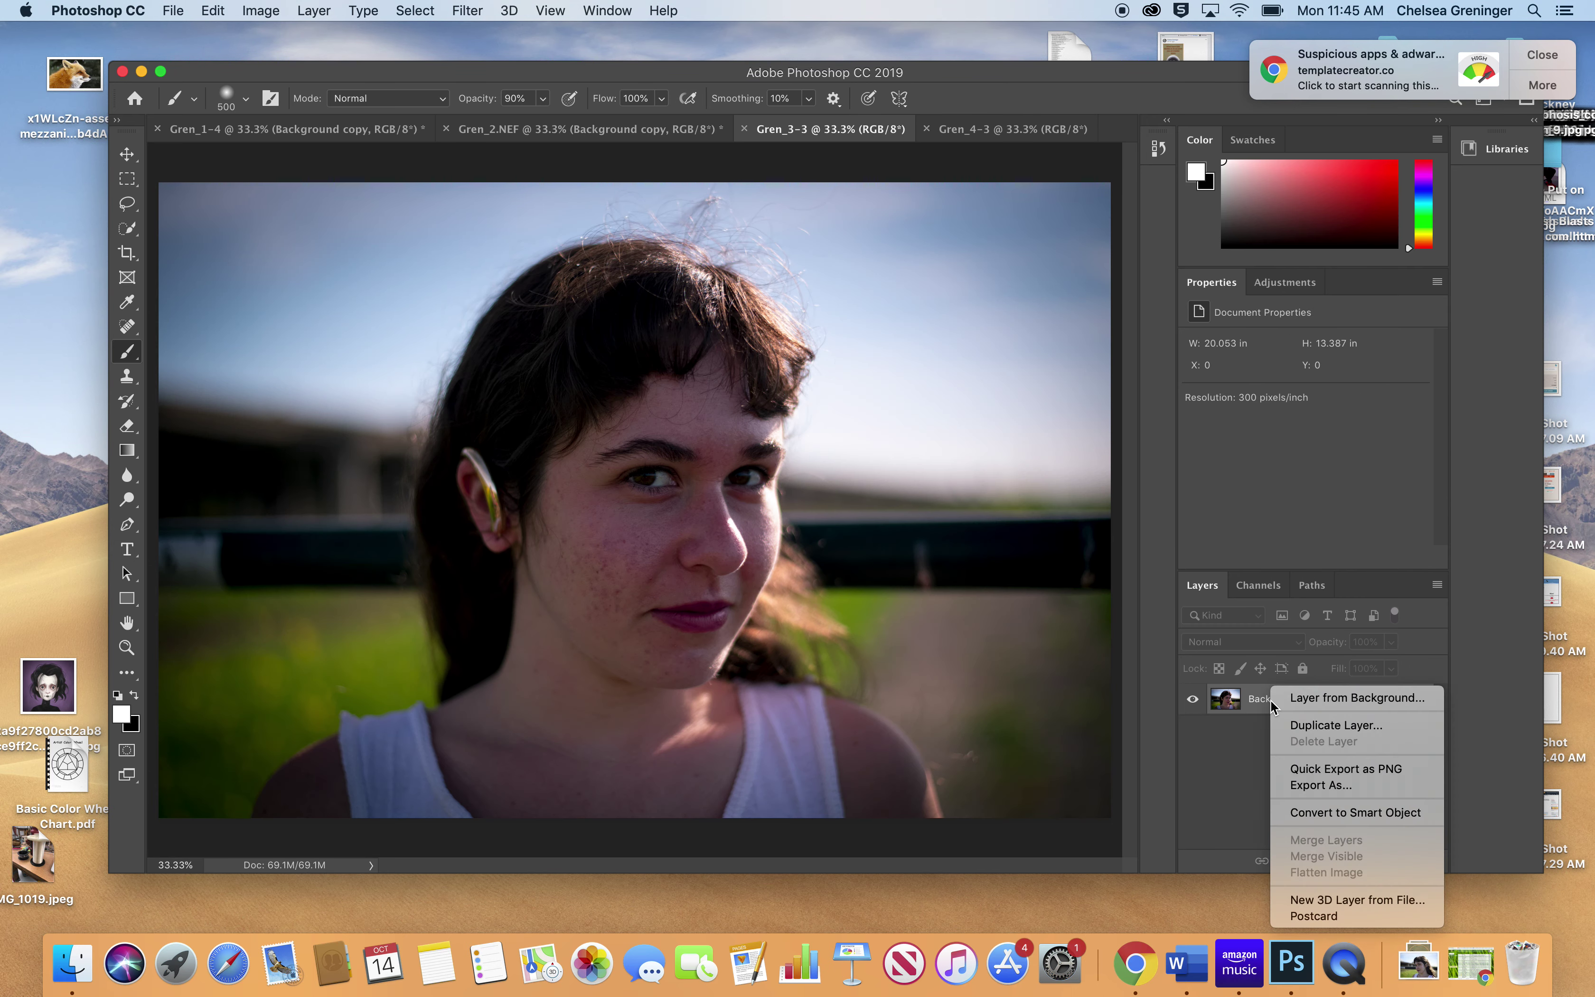
left_click(1288, 724)
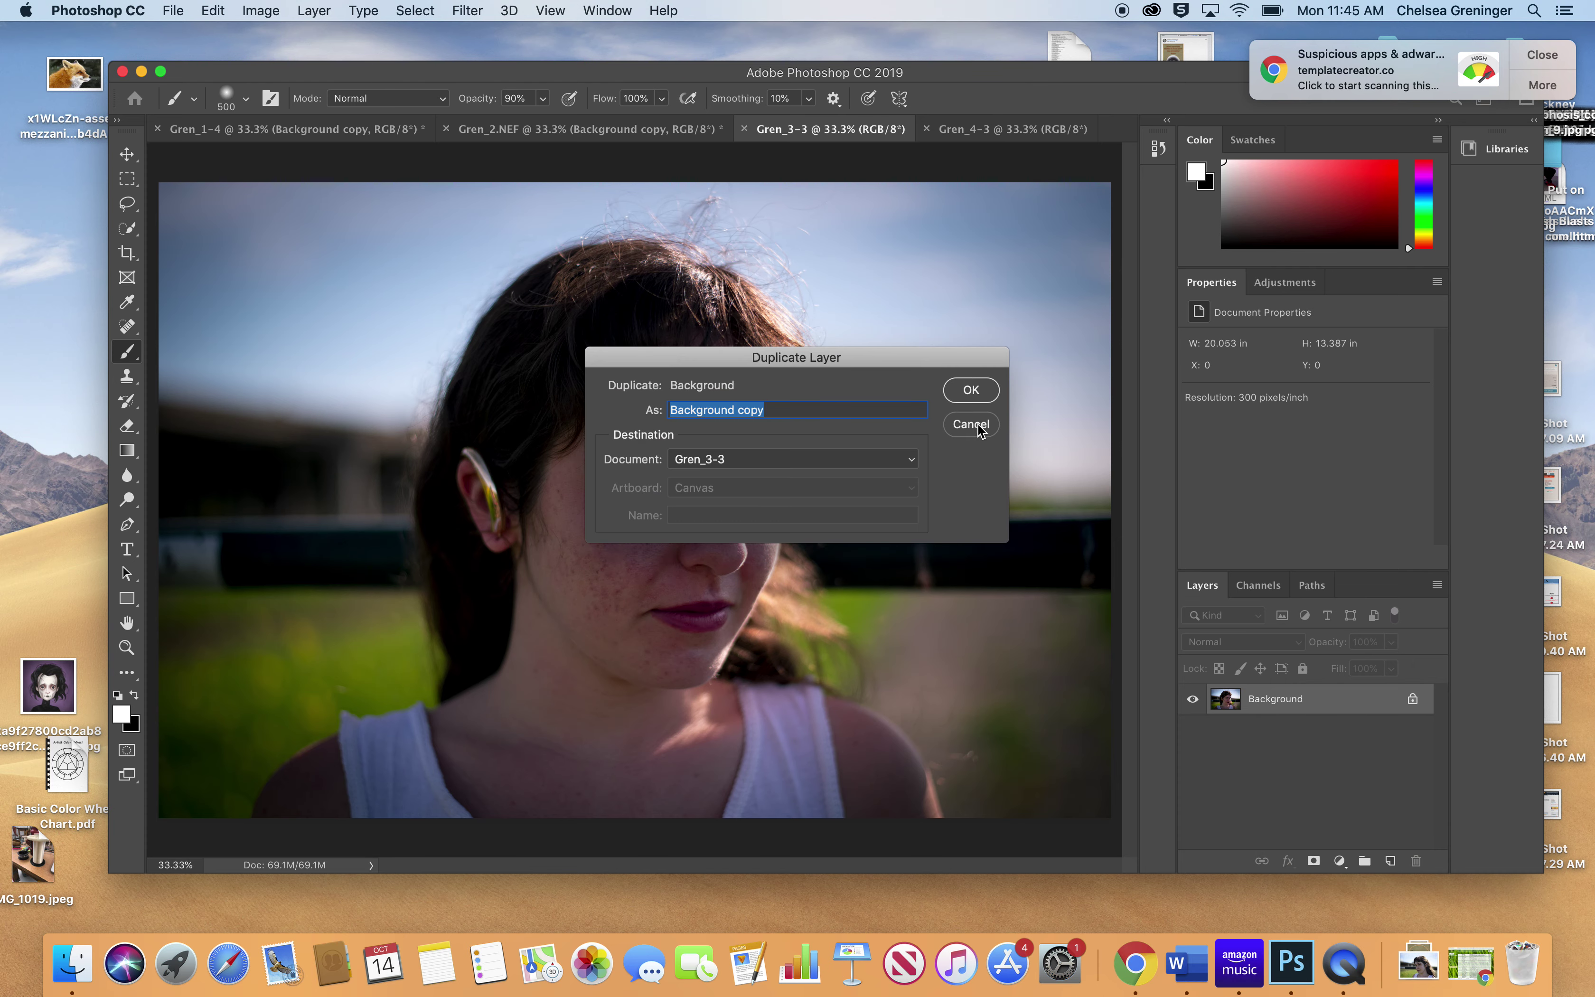
left_click(971, 390)
left_click(1013, 130)
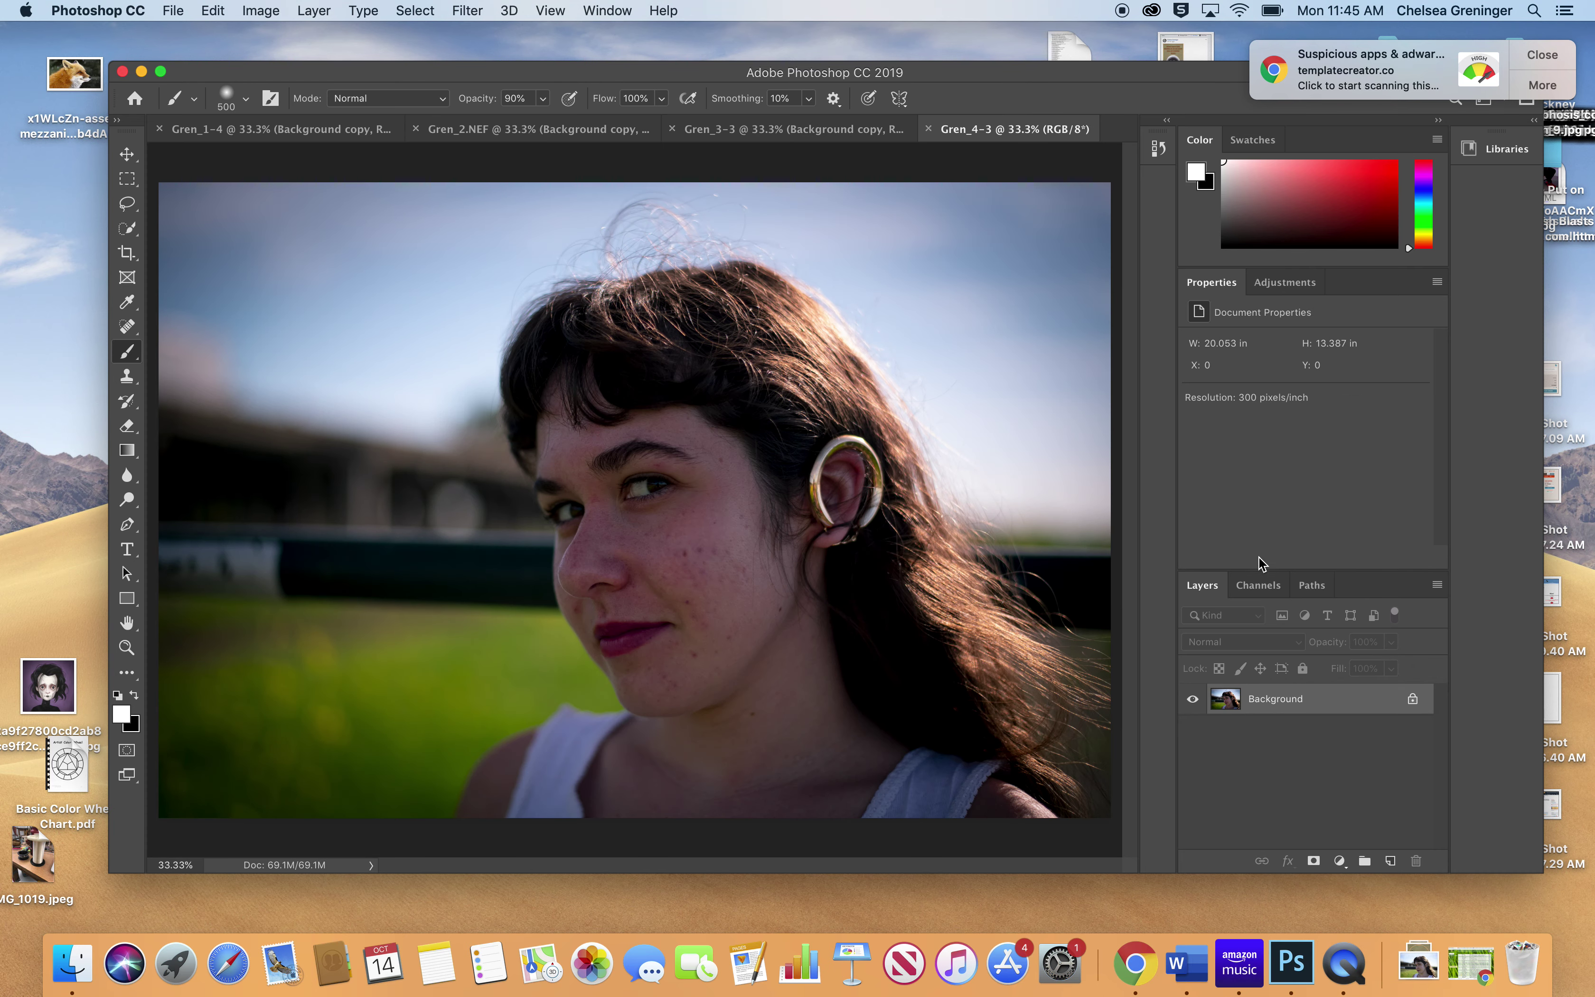
right_click(1288, 707)
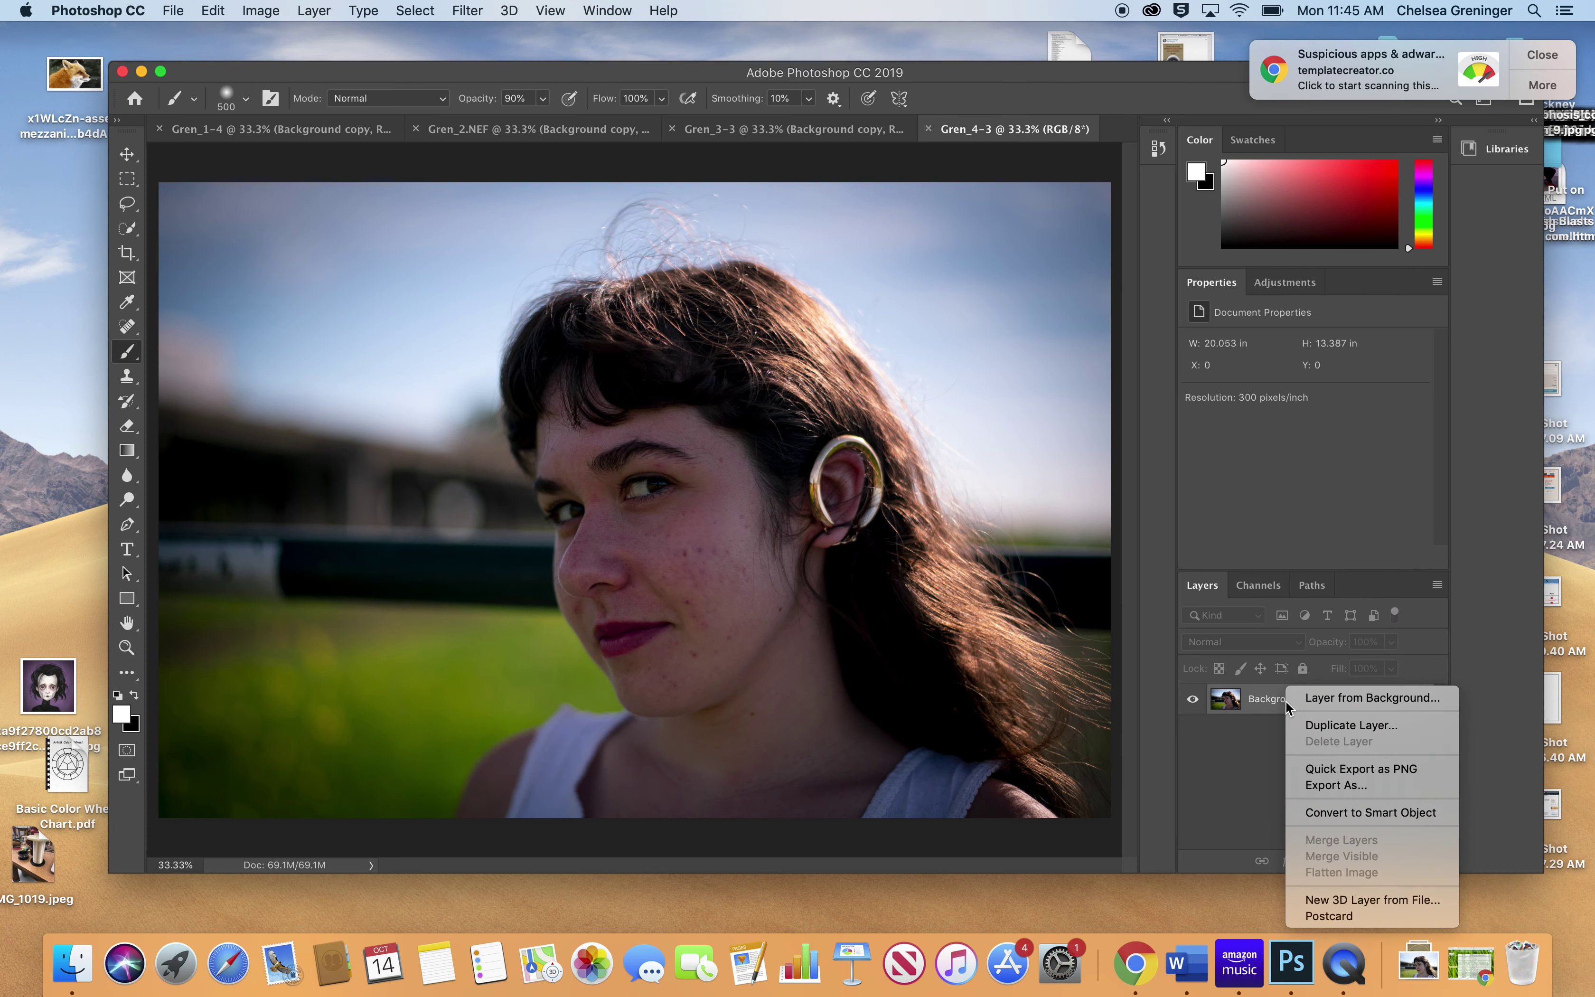
left_click(1313, 725)
left_click(972, 391)
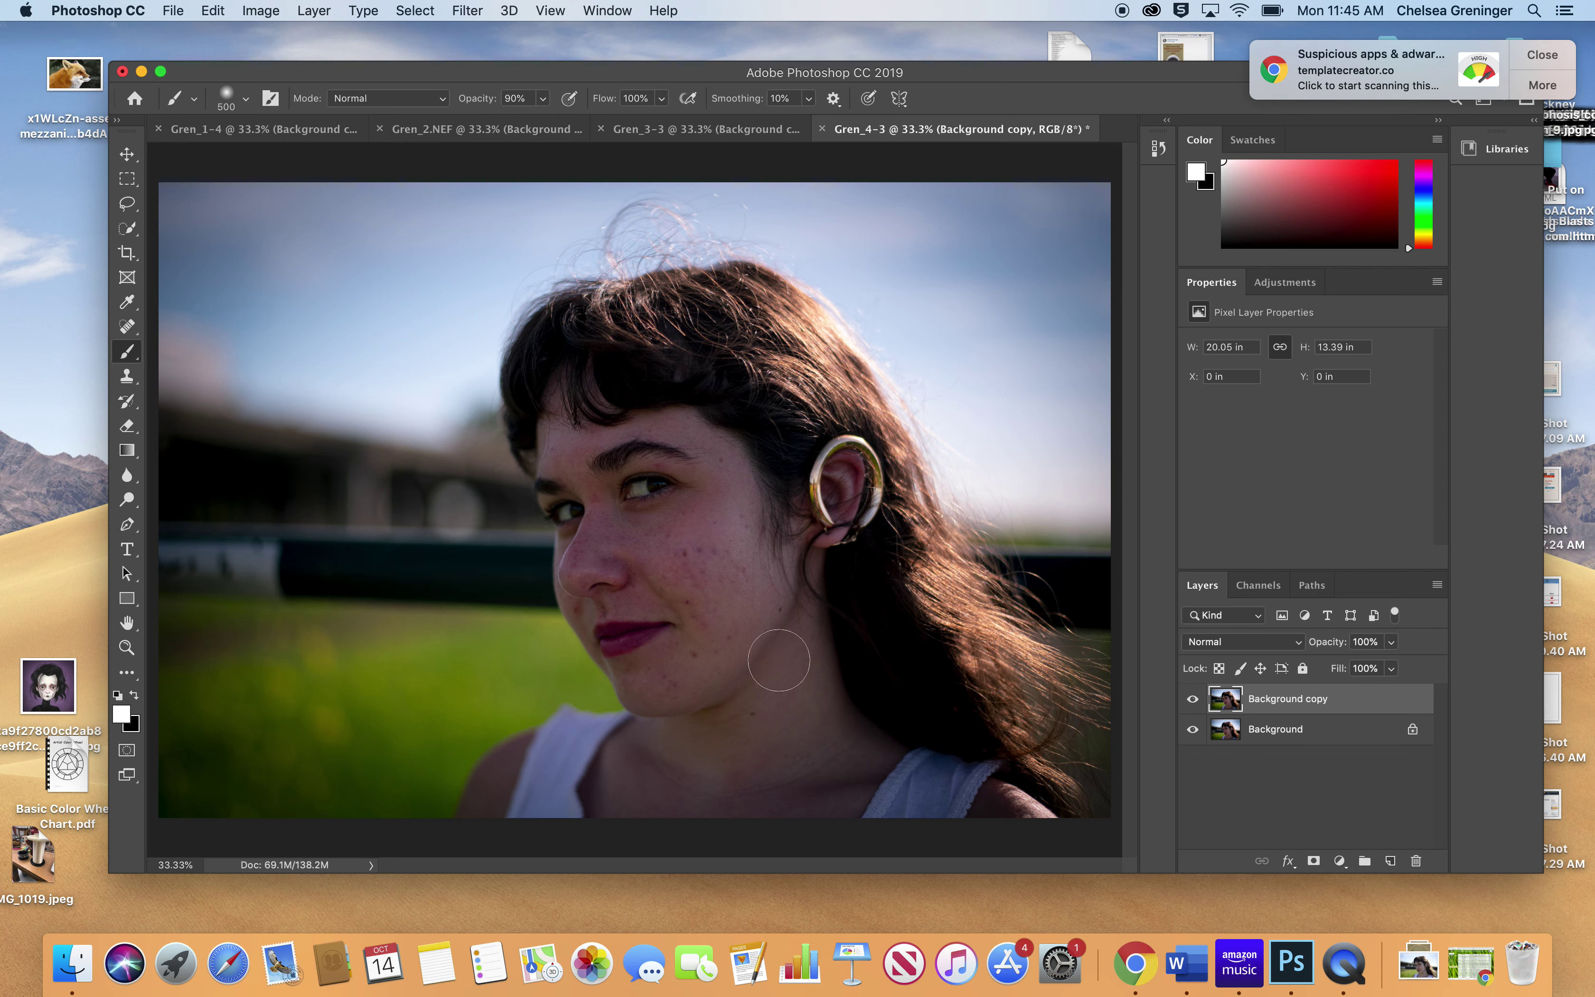
left_click(297, 131)
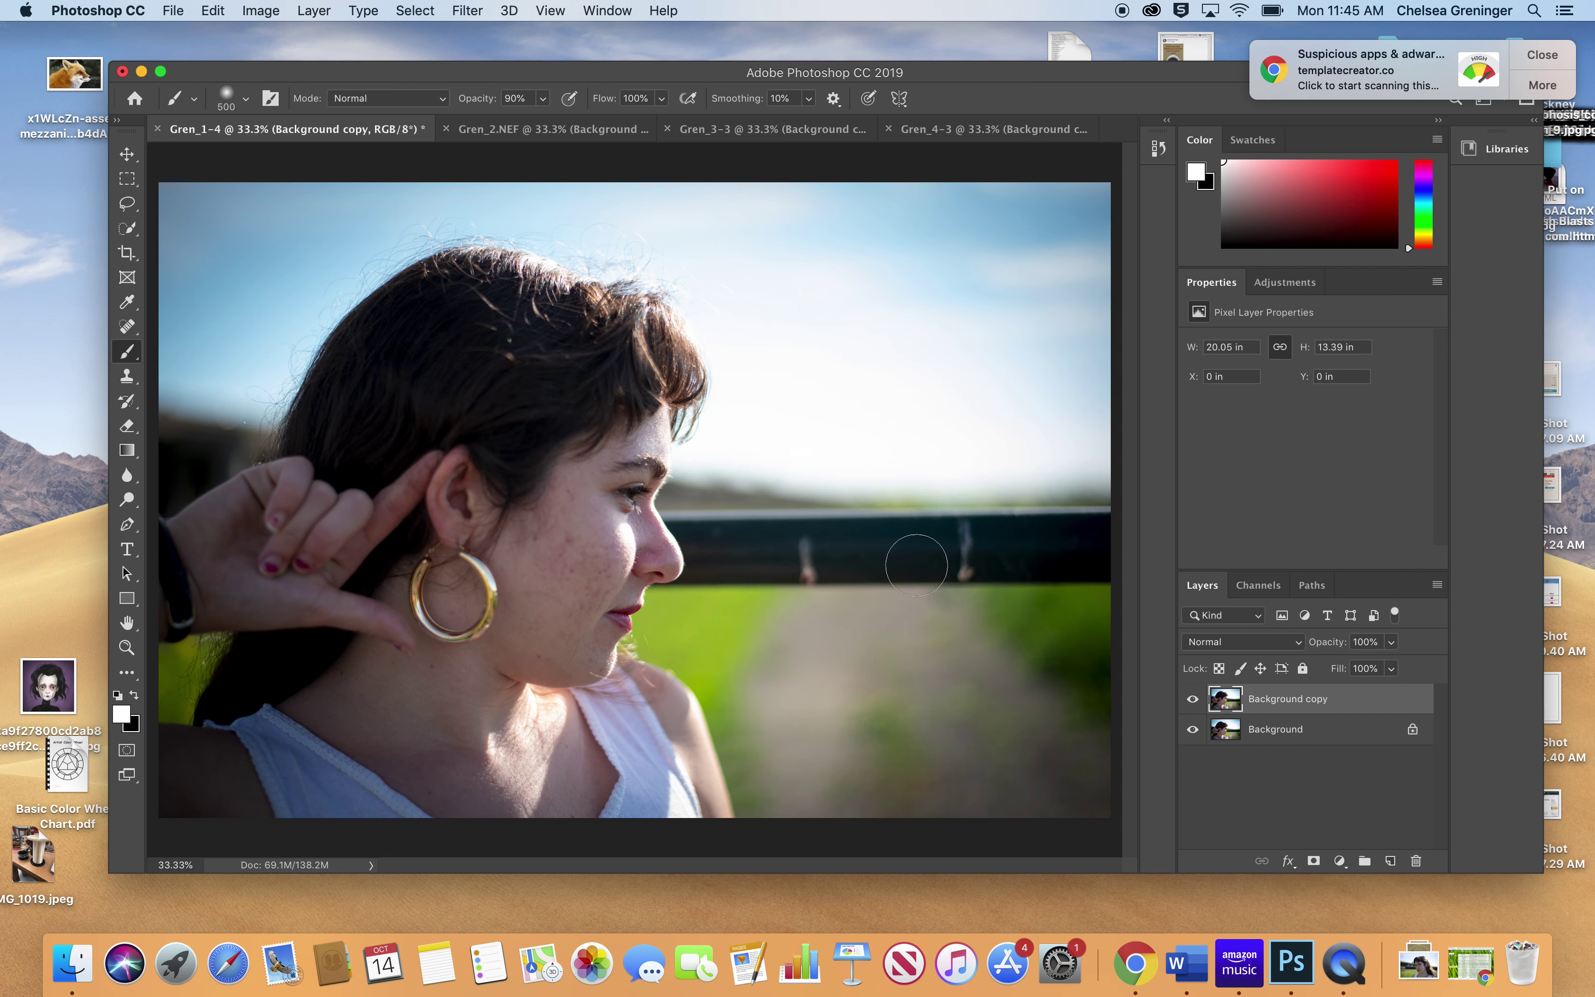
Step: Open the fox image in Photoshop and give it a Background copy layer
mouse_move(1040, 80)
left_mouse_down()
mouse_move(1032, 60)
mouse_move(1047, 59)
left_mouse_up()
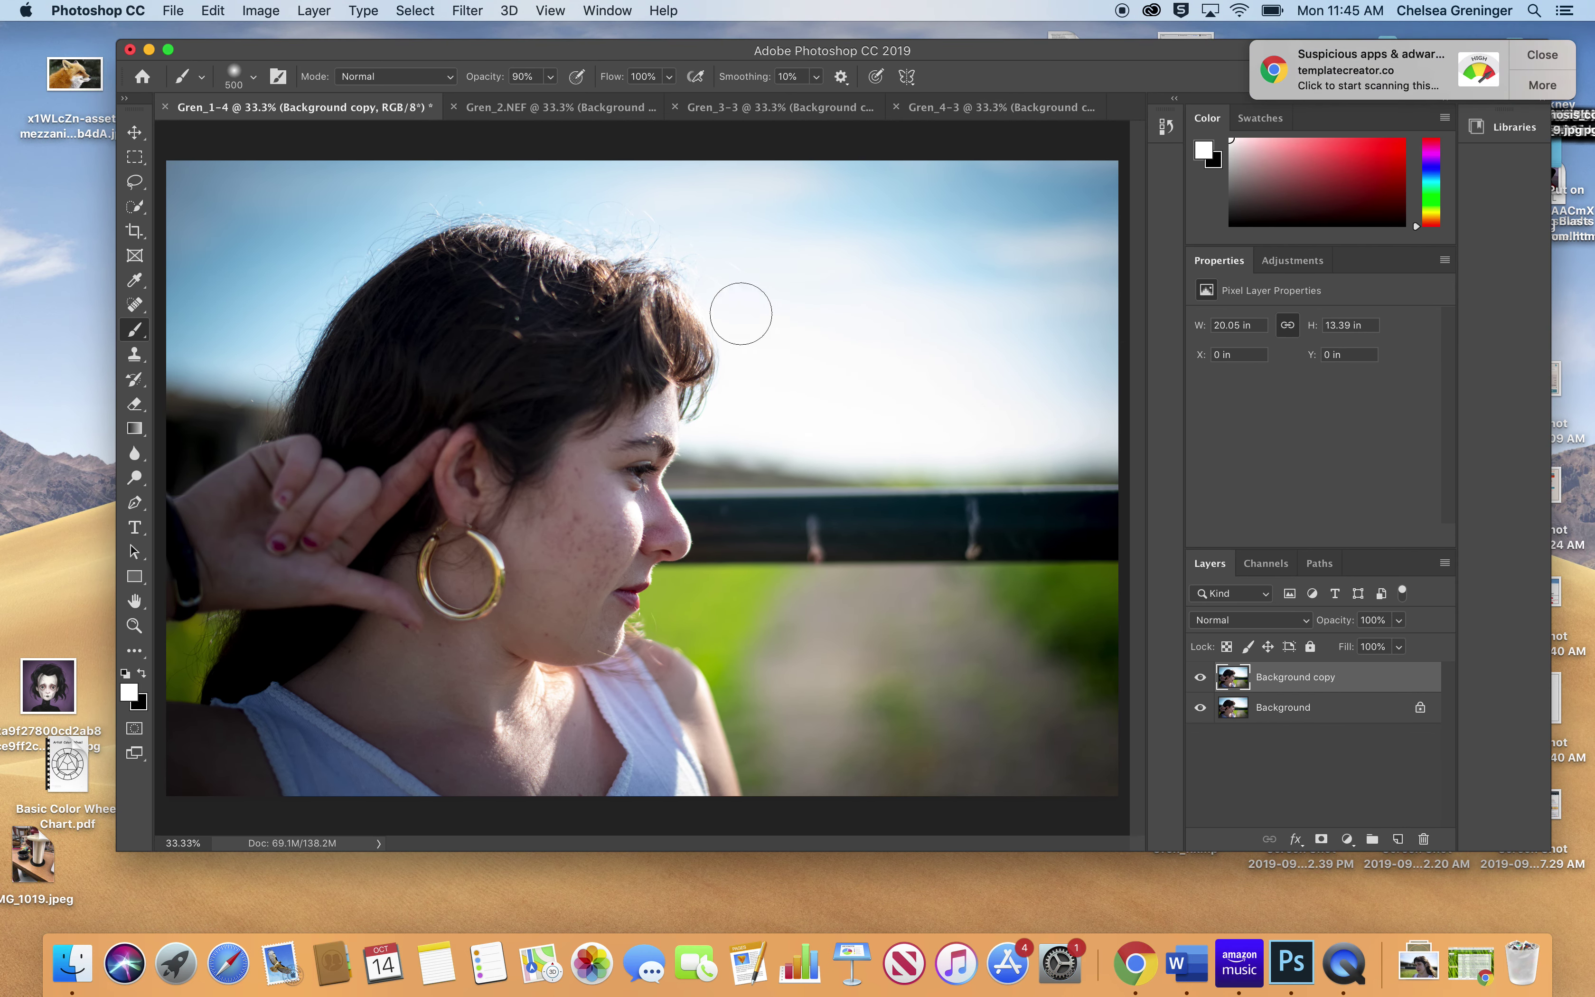
left_click_drag(91, 94, 1293, 969)
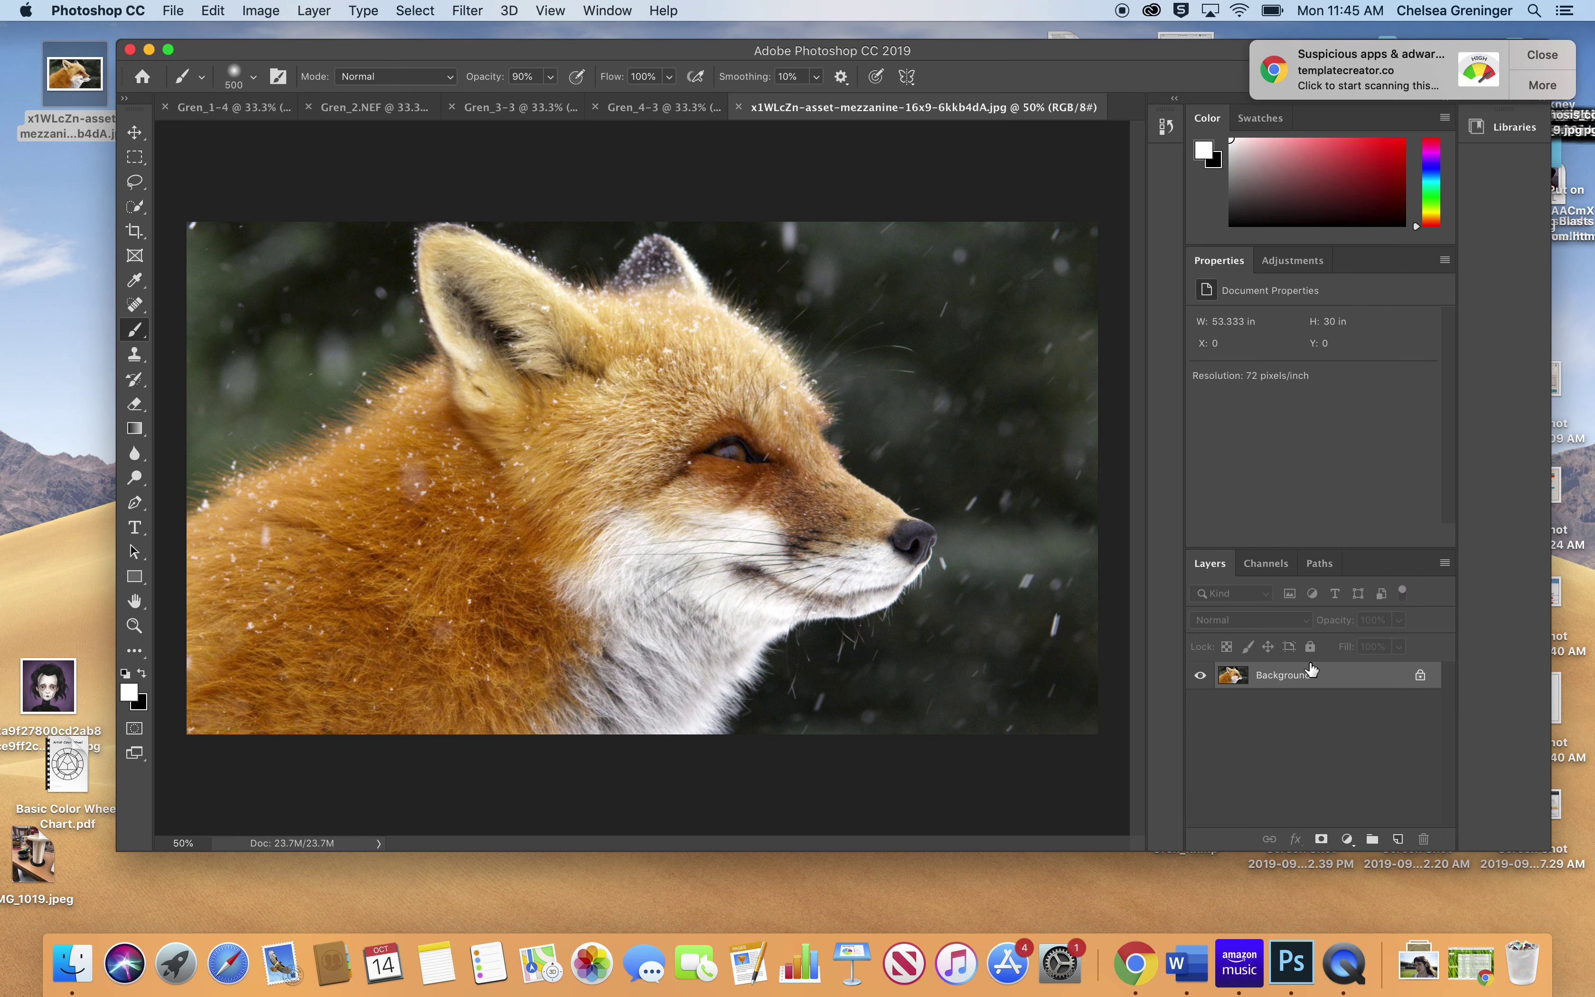
right_click(1328, 684)
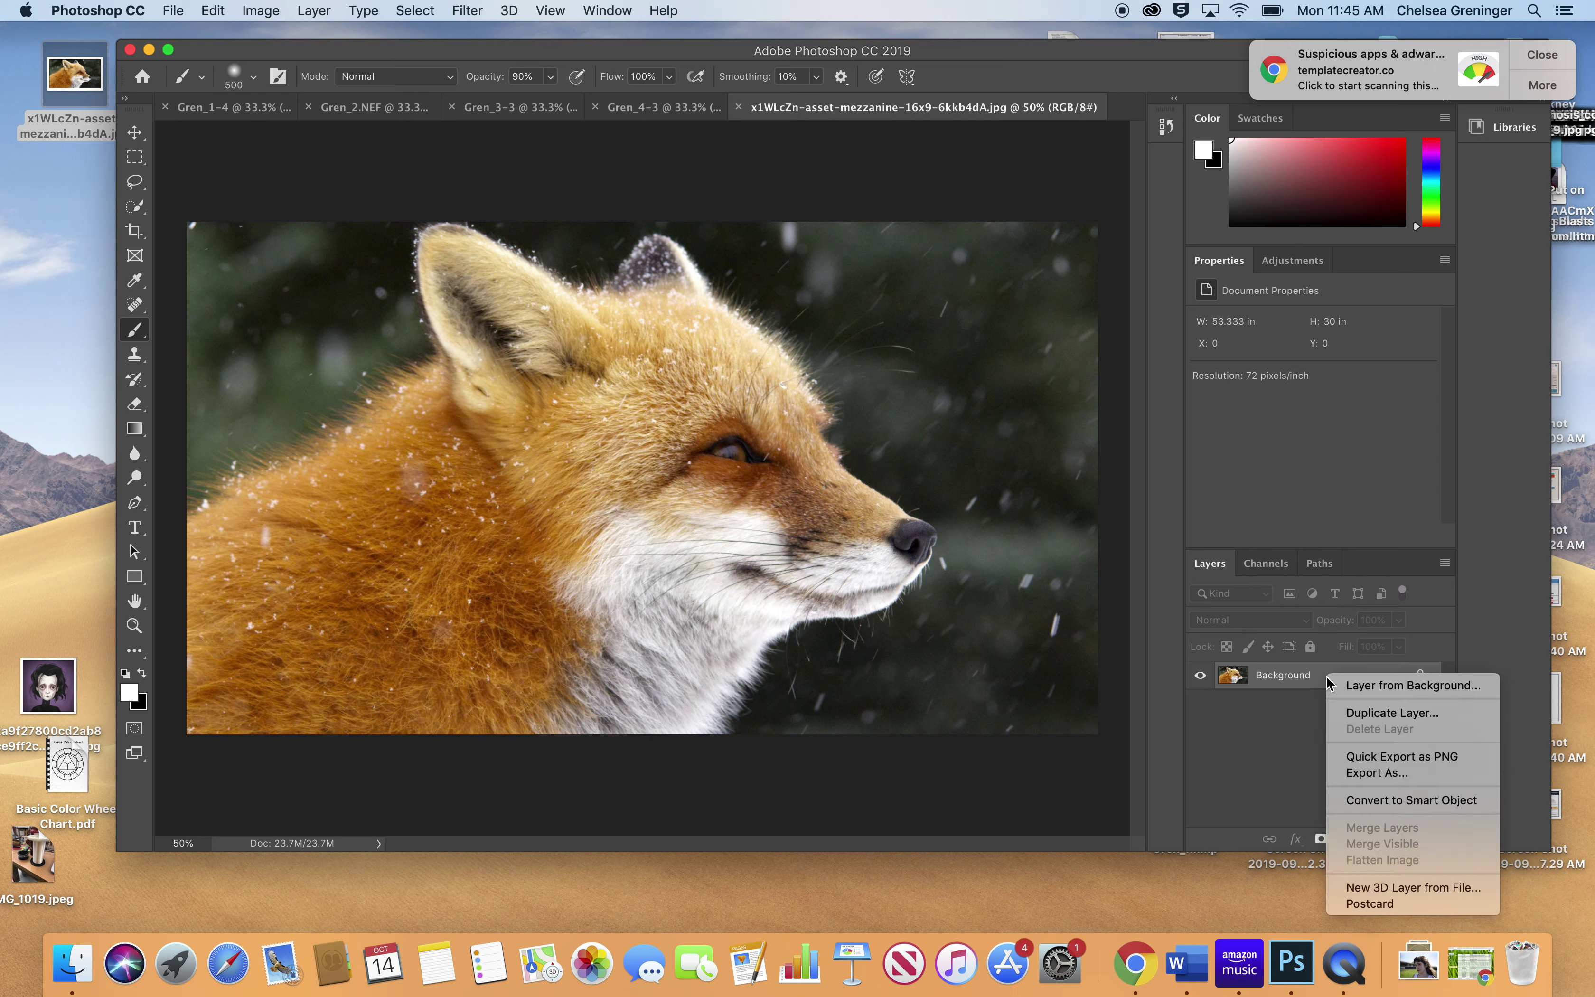
left_click(1348, 714)
left_click(970, 390)
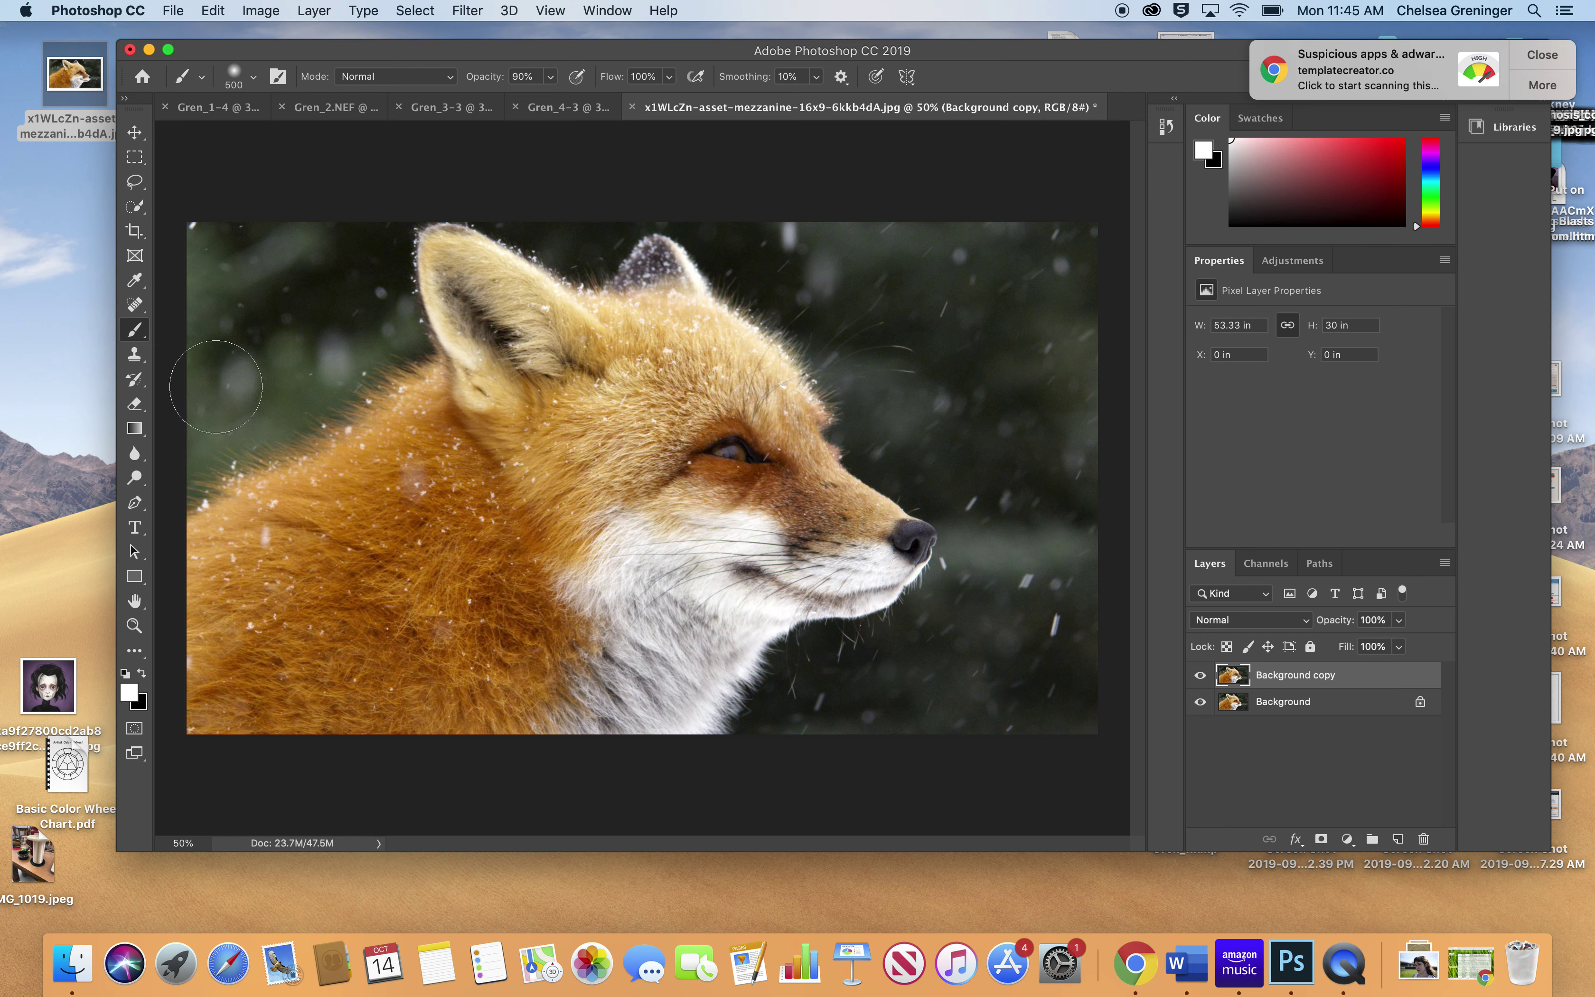
Step: Select the fox's head and neck with the Quick Selection tool
left_click(135, 207)
left_click(268, 80)
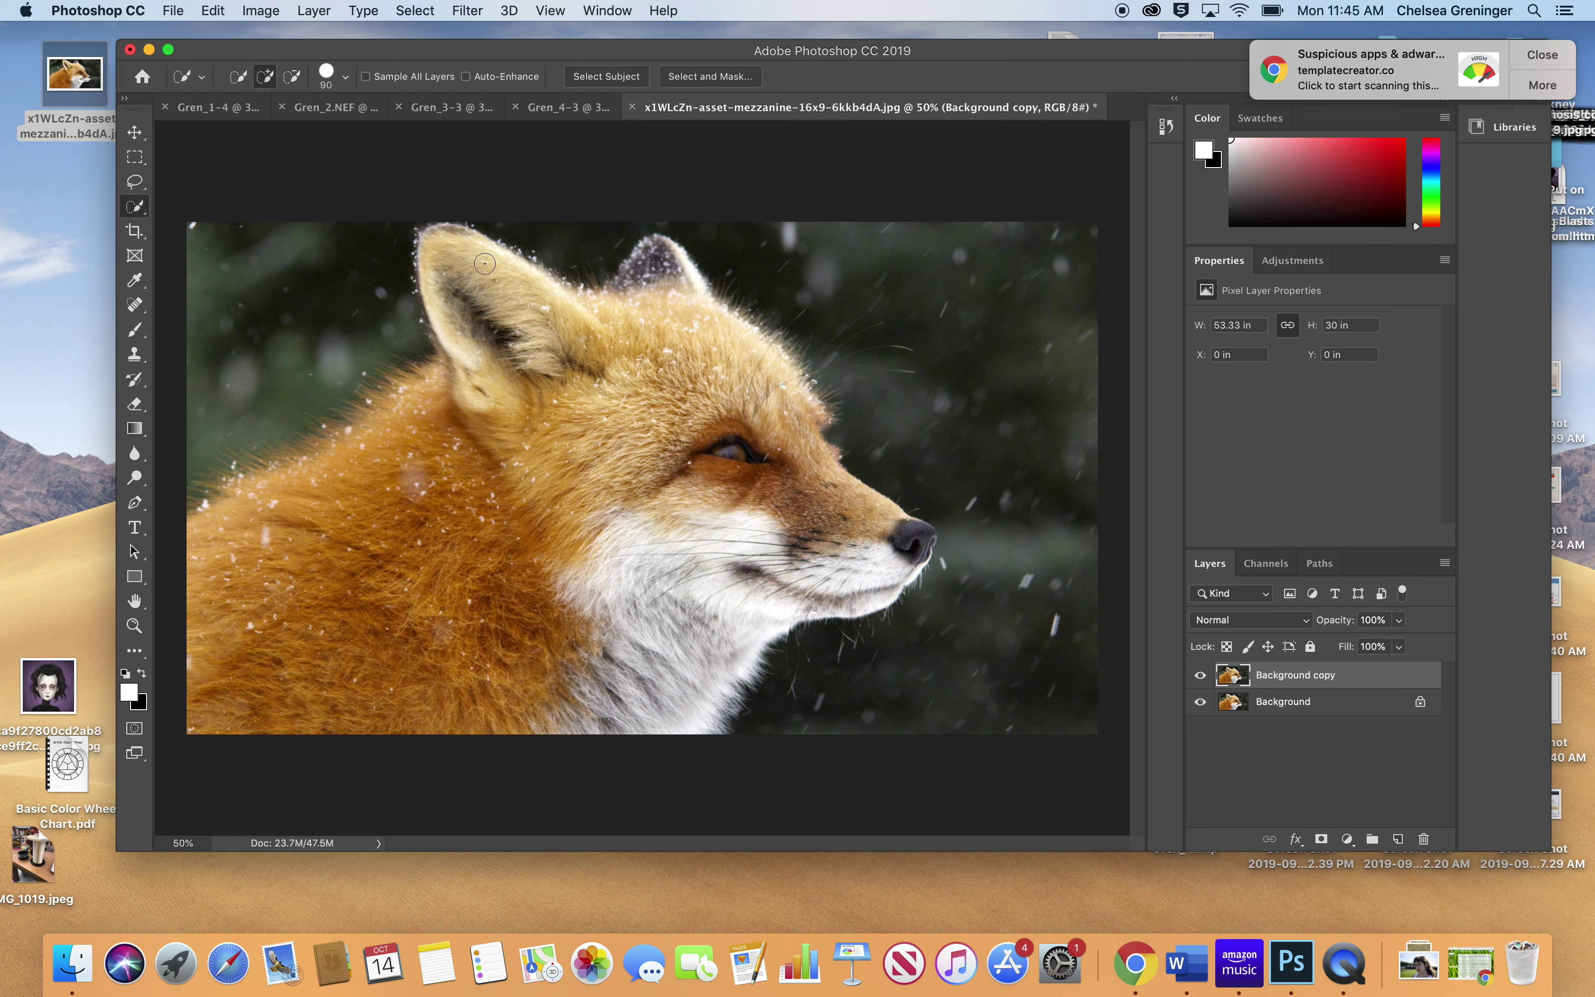
mouse_move(458, 261)
left_mouse_down()
mouse_move(568, 361)
mouse_move(654, 362)
mouse_move(664, 300)
mouse_move(738, 476)
mouse_move(862, 557)
mouse_move(602, 513)
mouse_move(613, 418)
mouse_move(500, 381)
mouse_move(479, 424)
mouse_move(554, 512)
mouse_move(705, 623)
left_mouse_up()
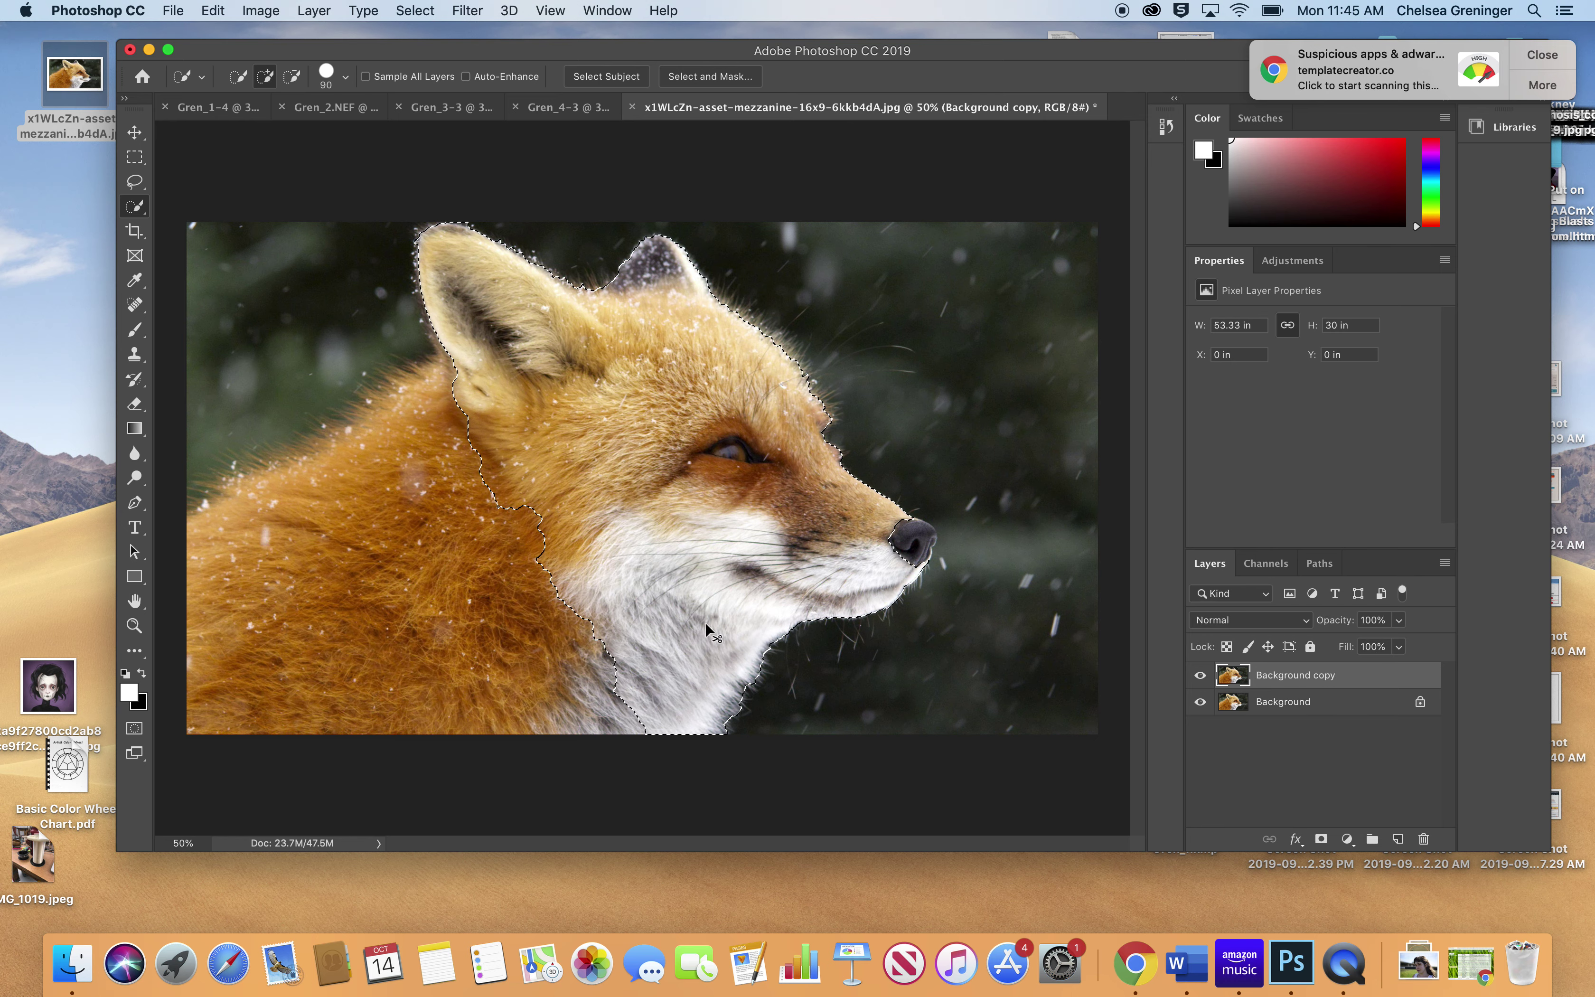
Step: Drop the selected fox head onto Gren_1-4 as Layer 1 at 58% opacity
left_click(197, 110)
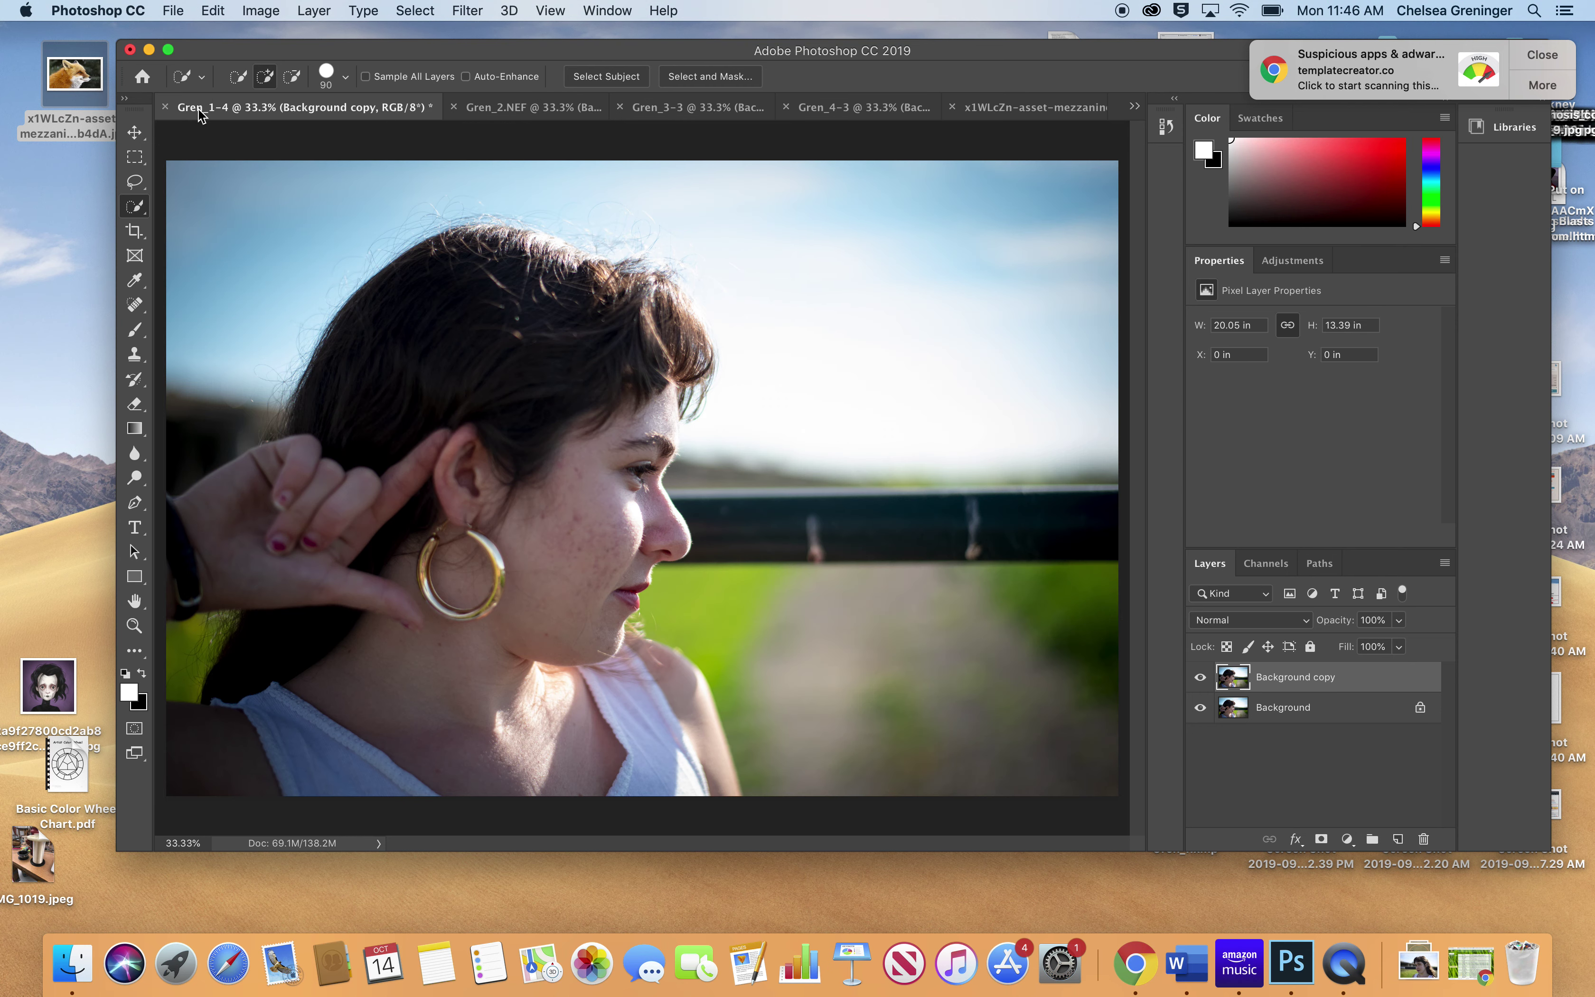
left_click_drag(679, 403, 677, 403)
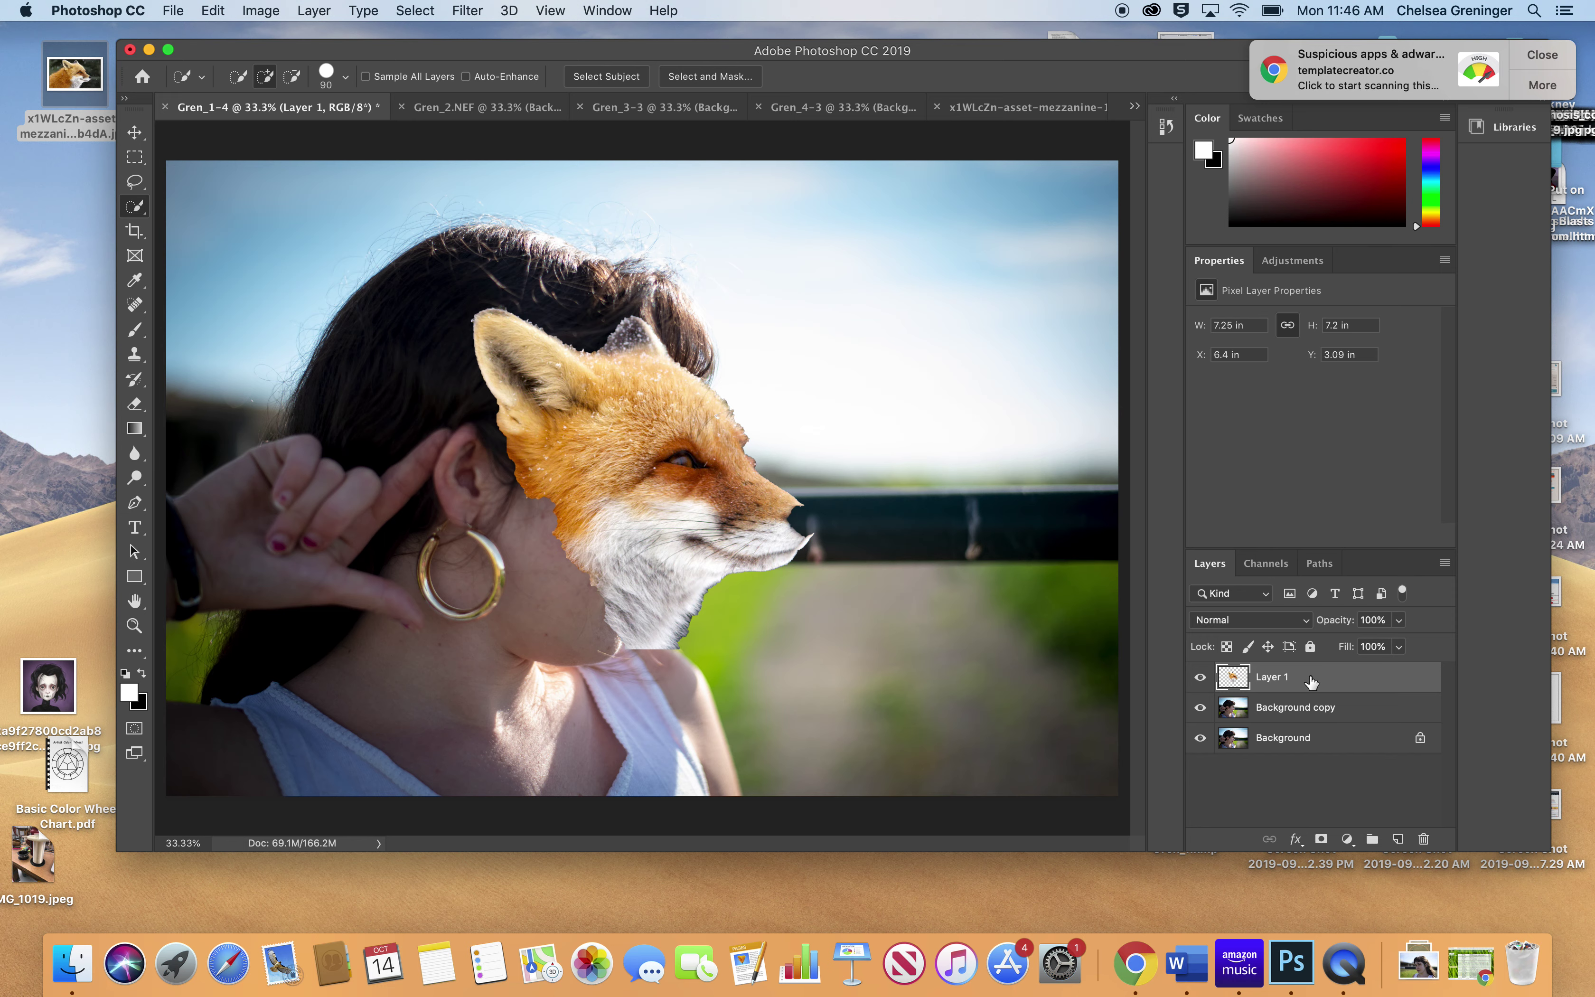
left_click(1398, 621)
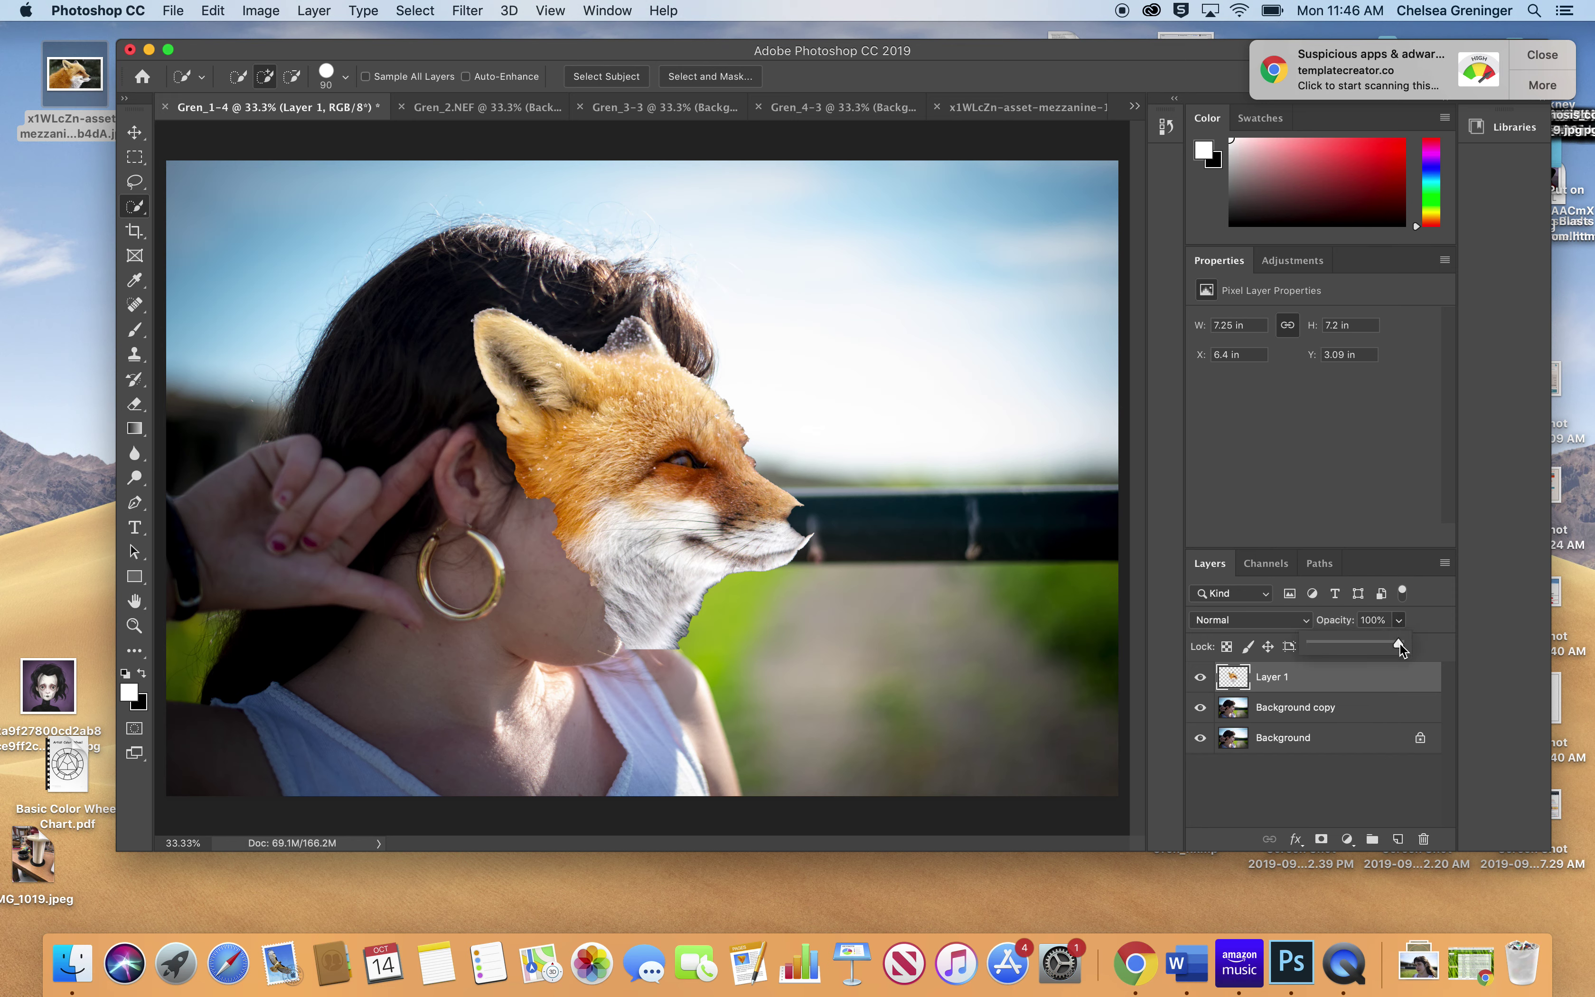
left_click_drag(1375, 646, 1362, 643)
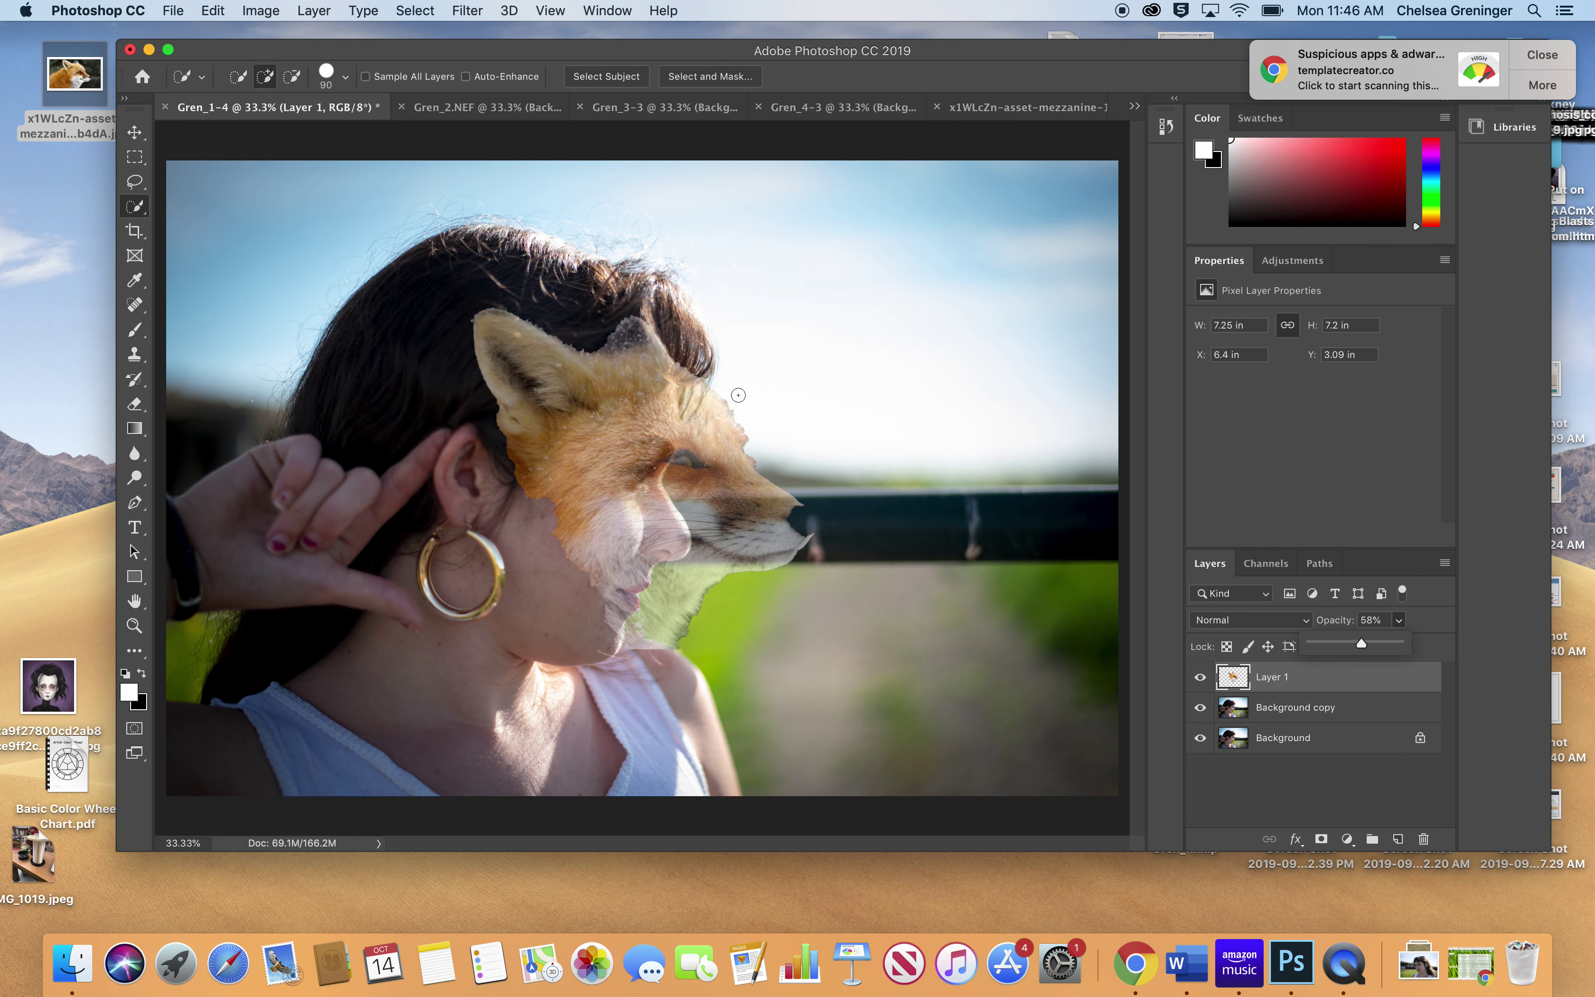
key("super+t")
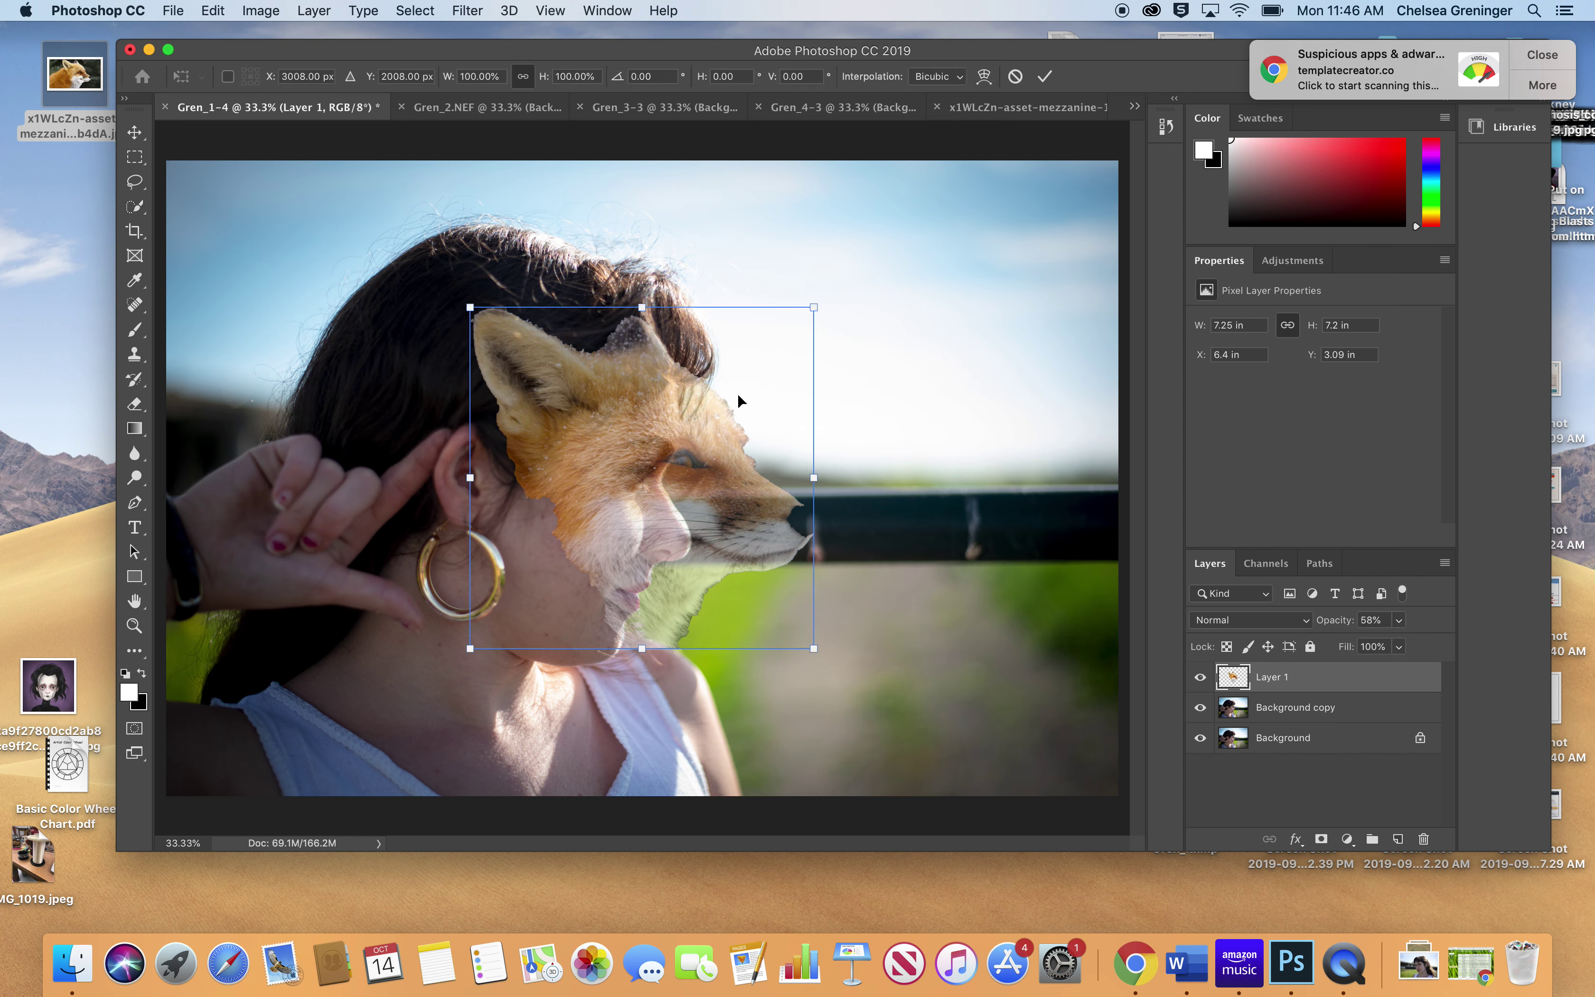
Step: Move, slightly enlarge and rotate the fox head about 15° clockwise over the woman's face
left_click_drag(683, 433, 618, 456)
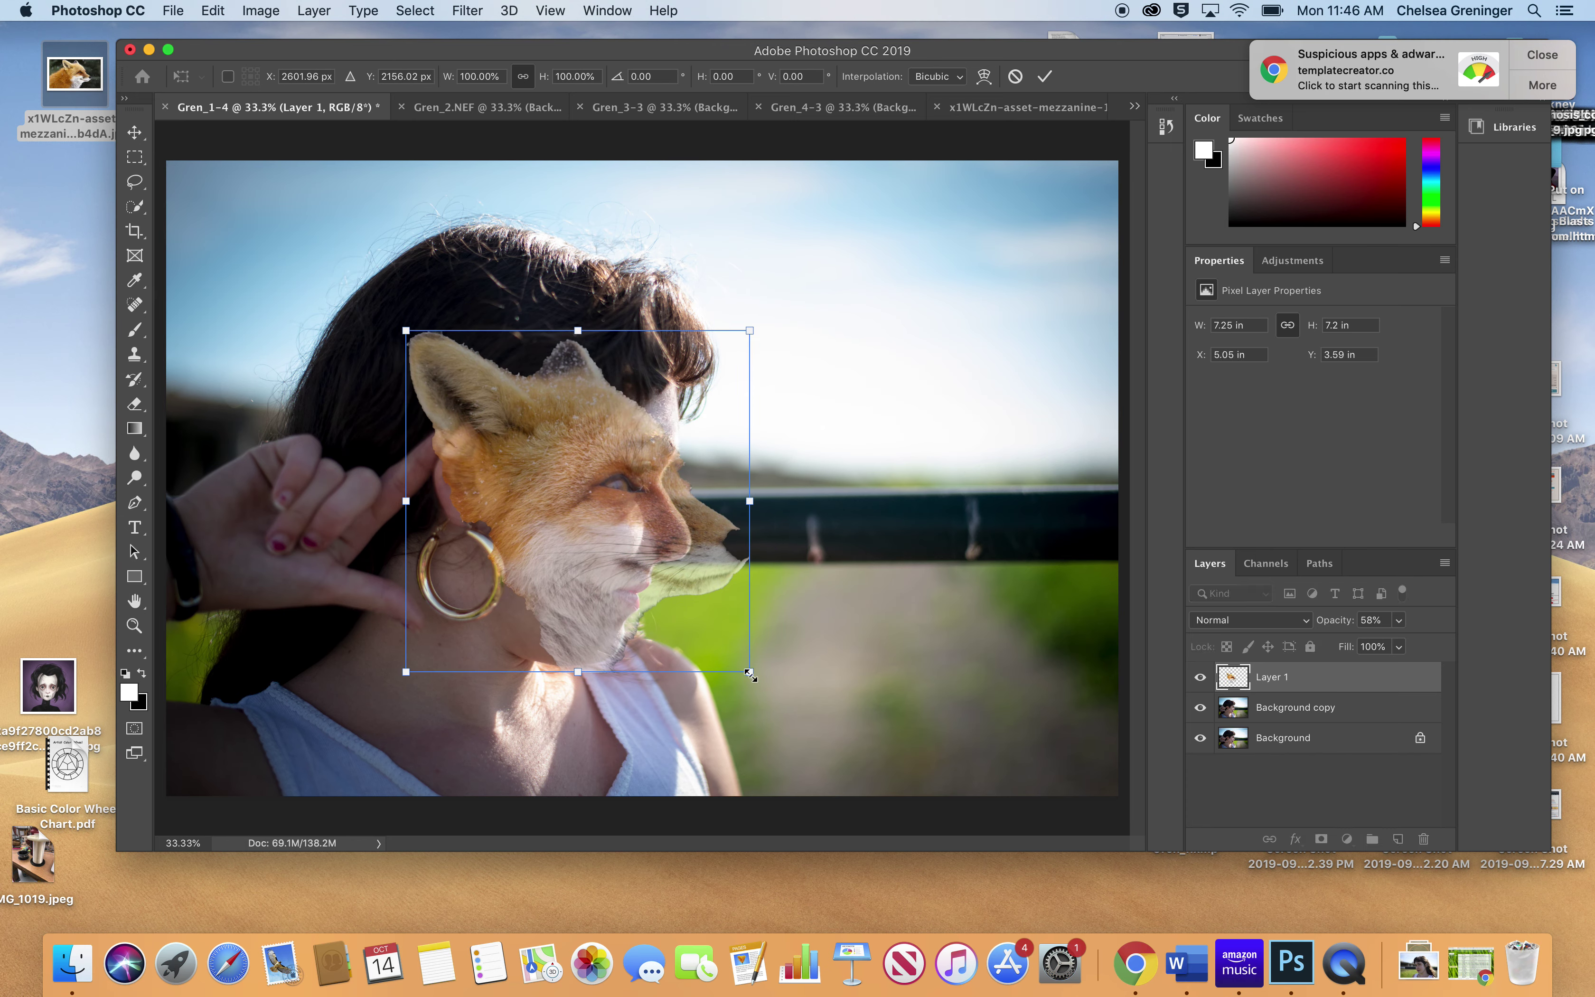
left_click_drag(750, 673, 803, 724)
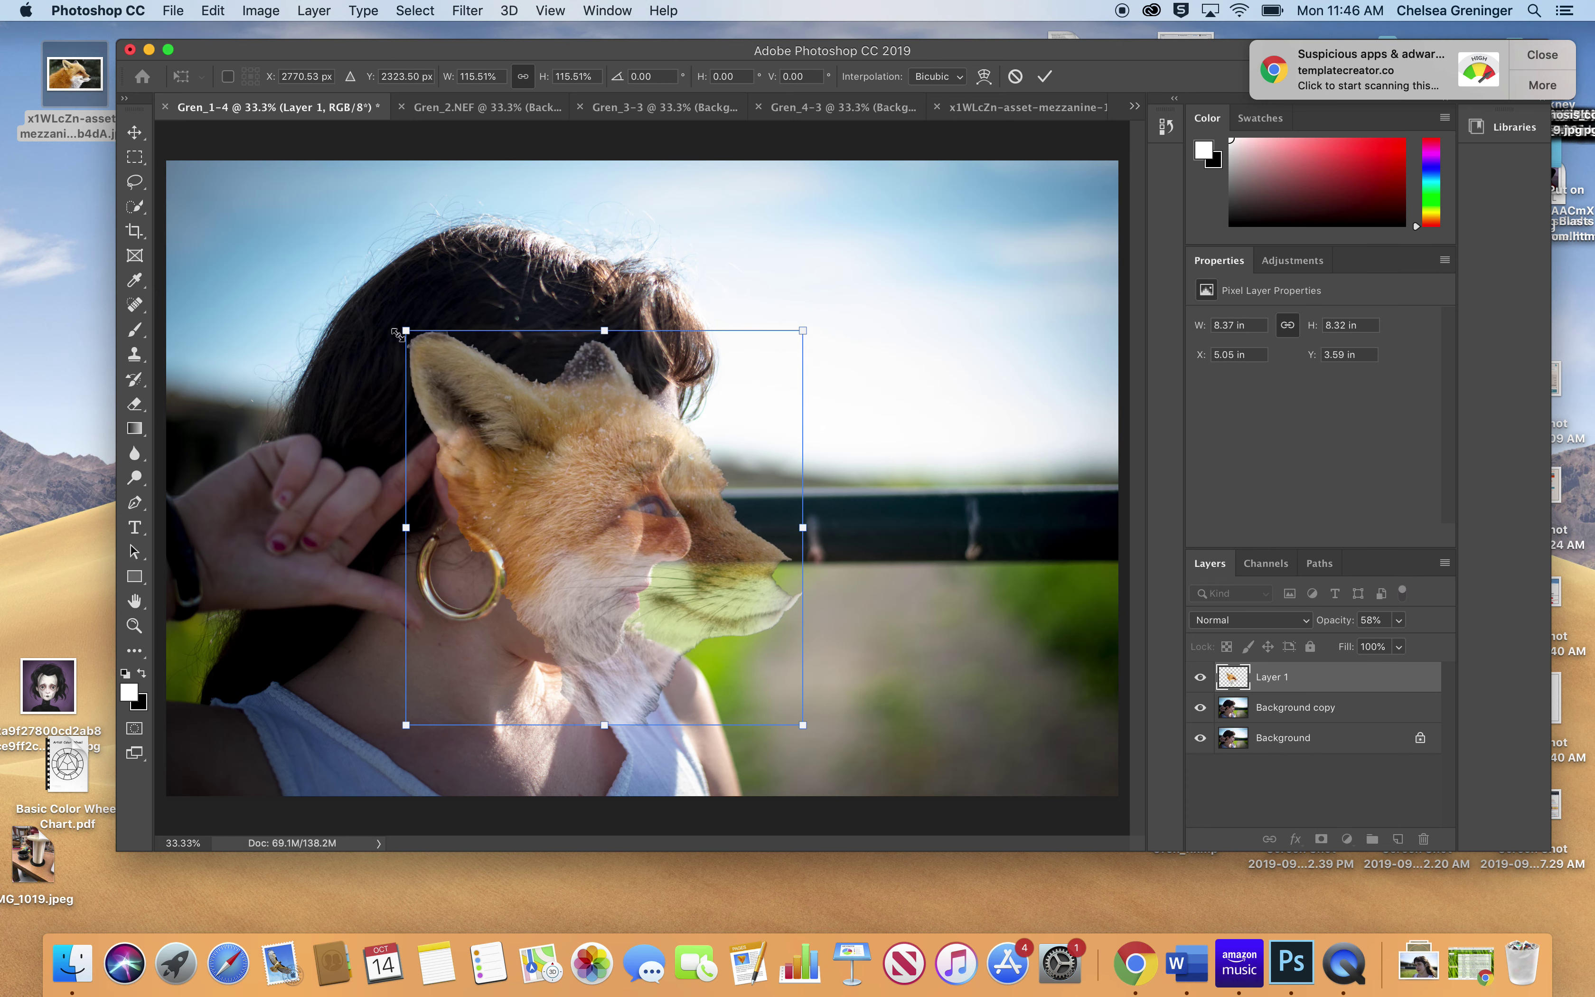
left_click_drag(398, 312, 463, 266)
left_click_drag(526, 485, 513, 454)
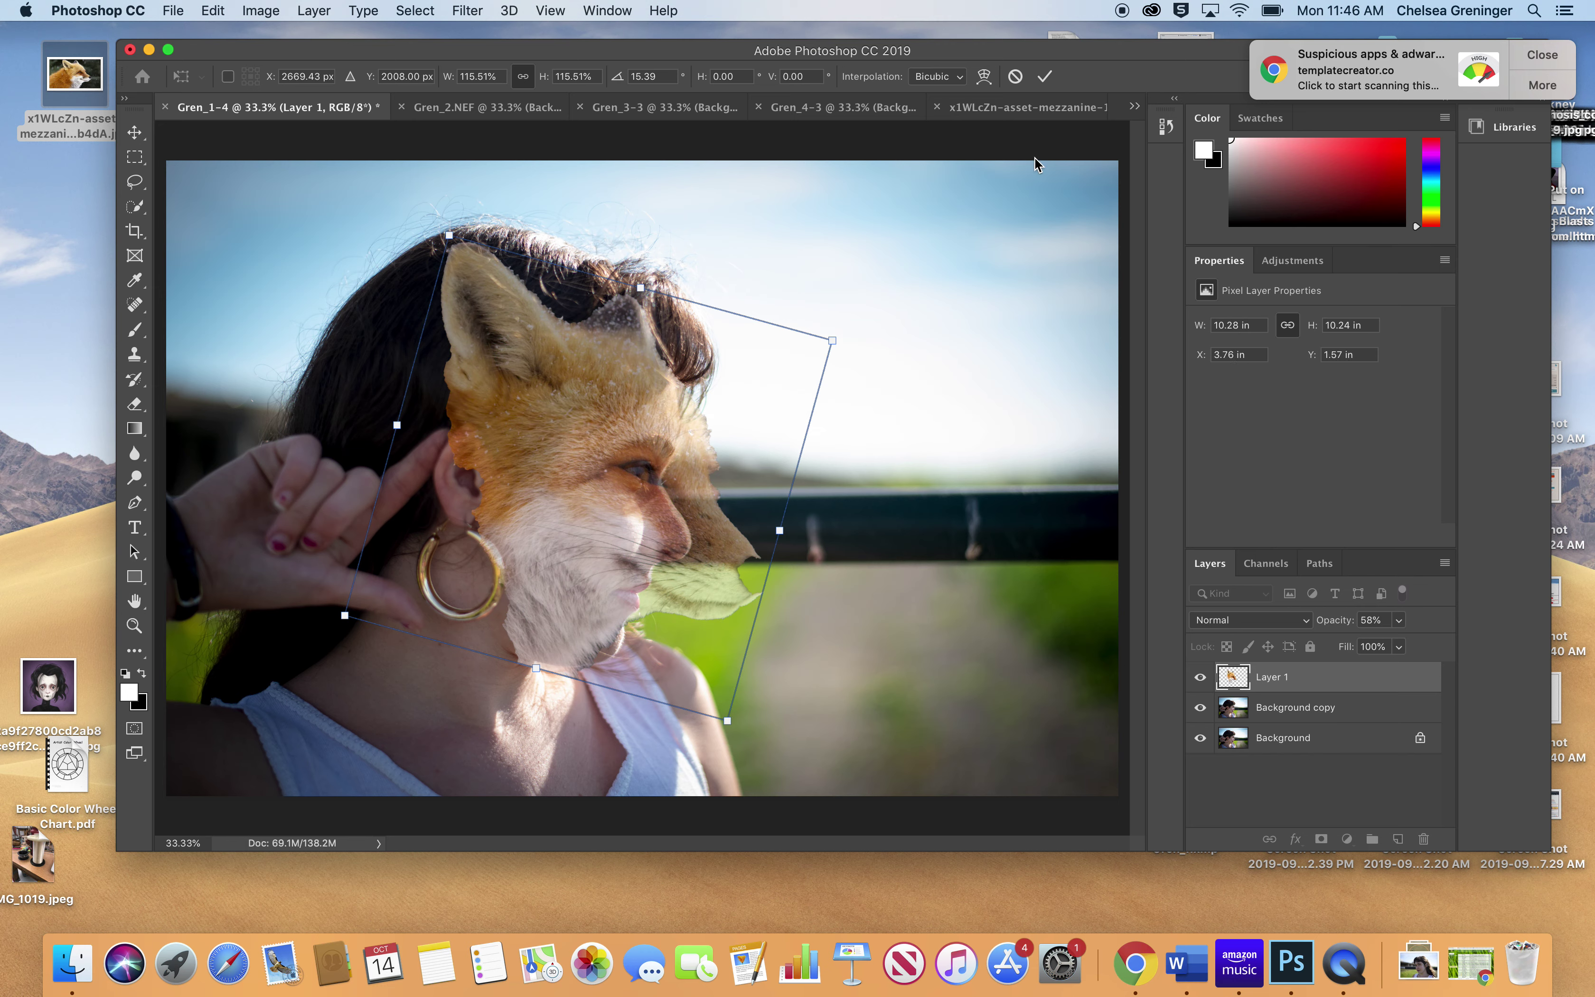
Step: Warp the fox's snout, eye, forehead and chin to fit the face, and commit
left_click(984, 77)
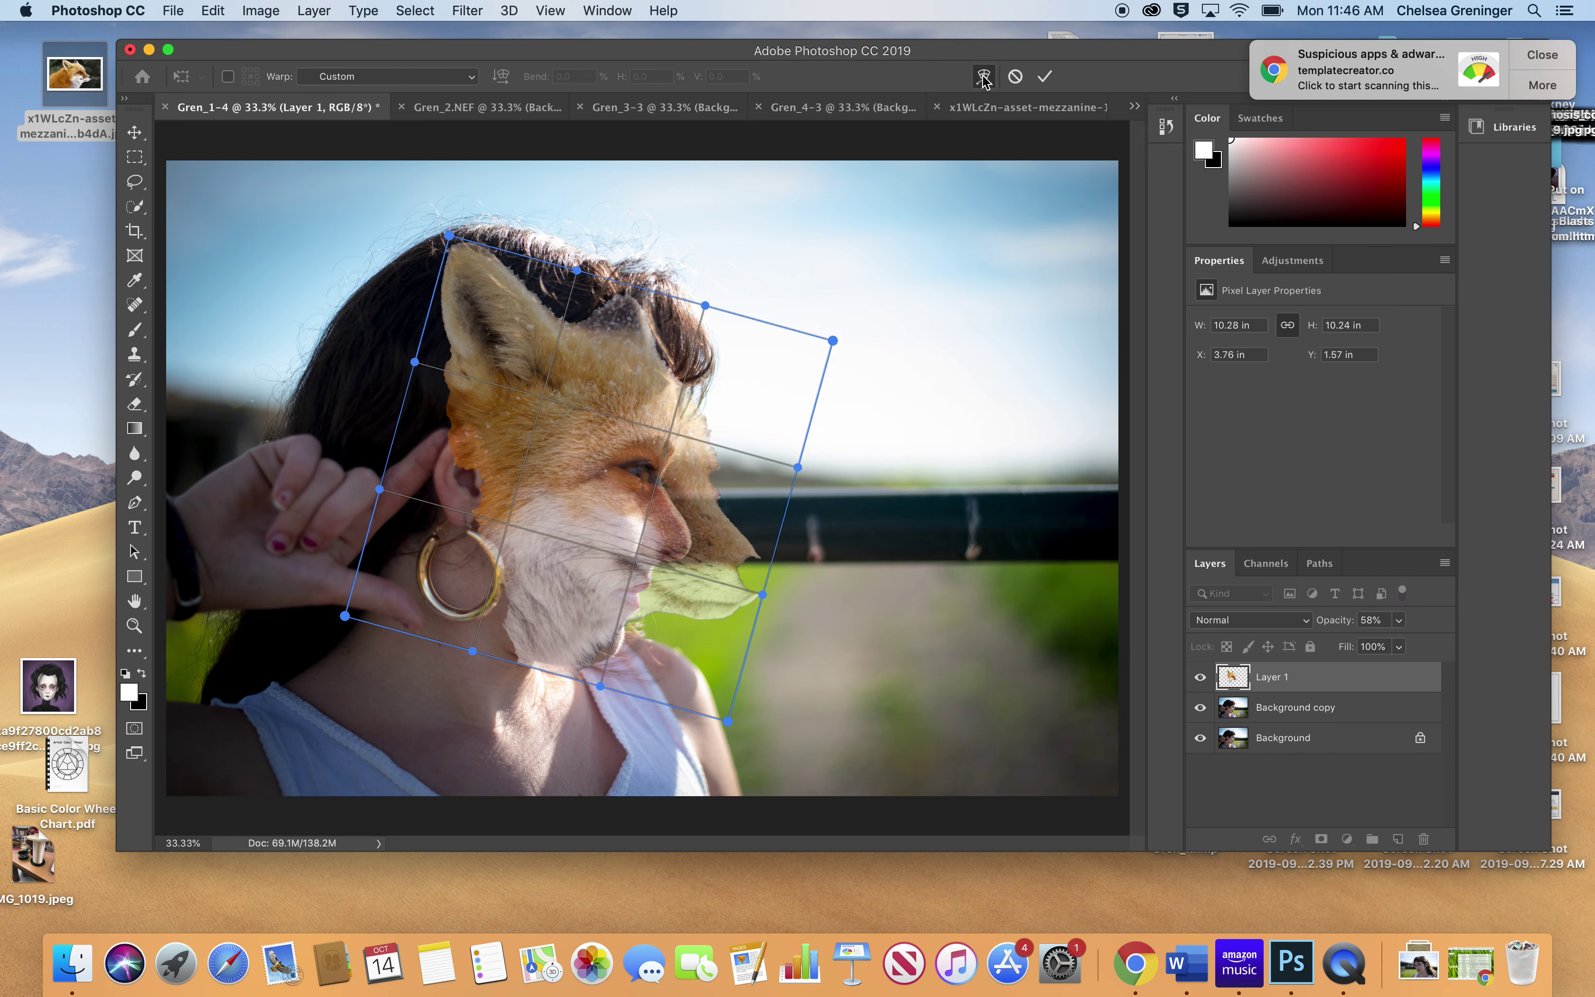
left_click_drag(762, 593, 808, 631)
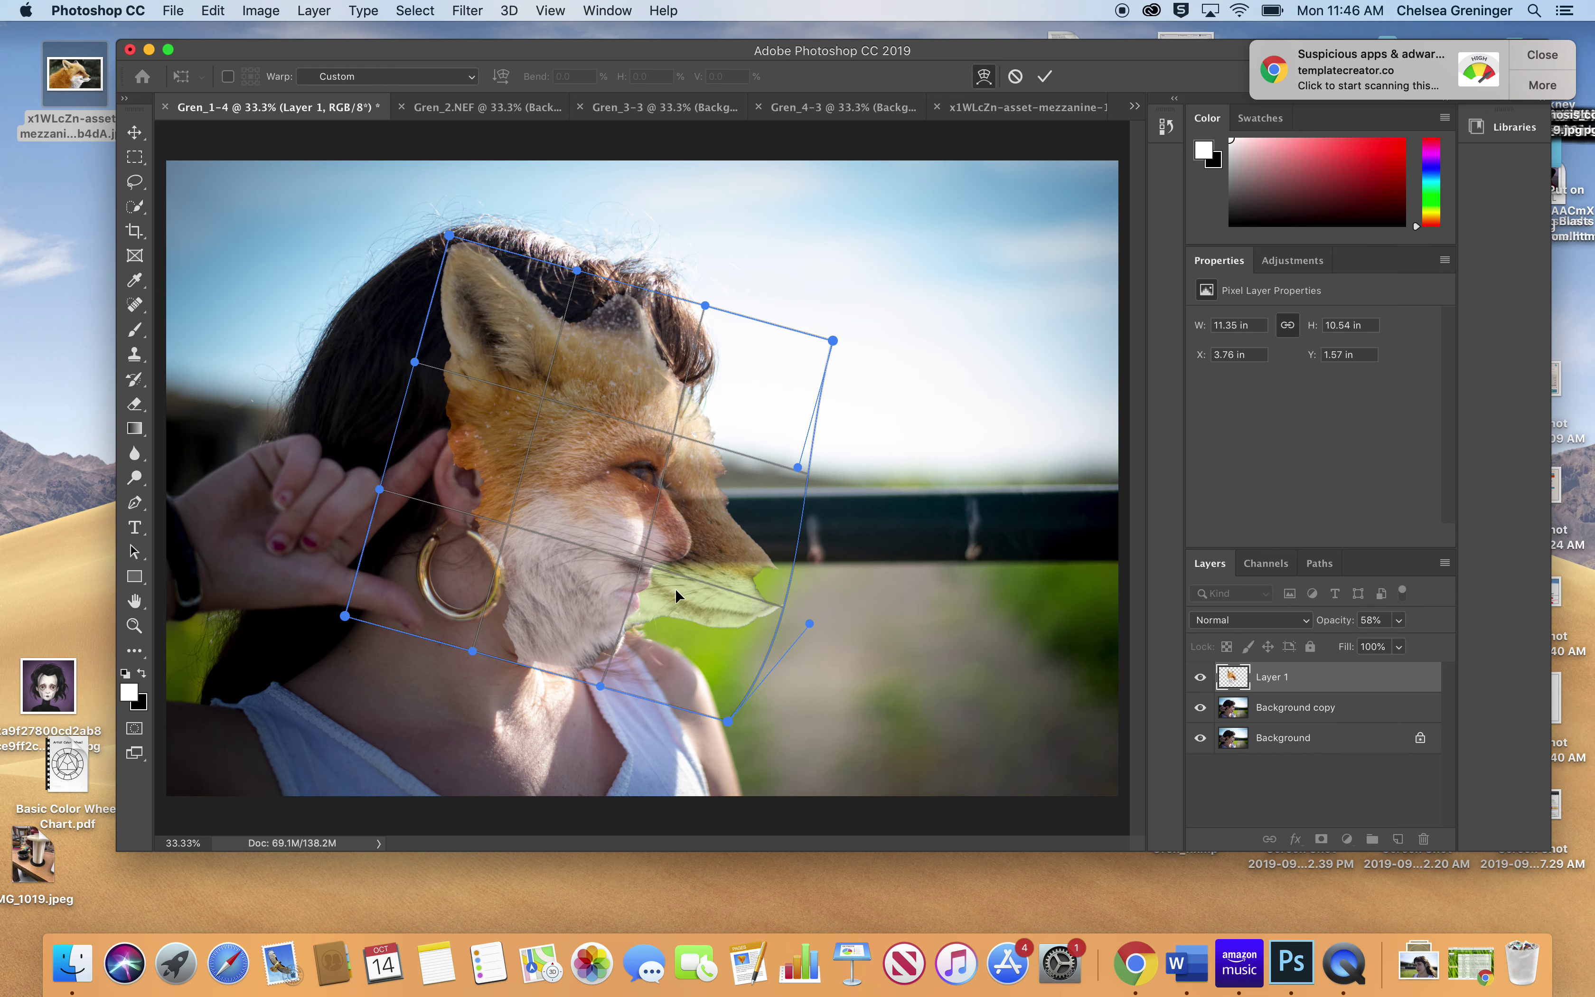
left_click_drag(676, 588, 643, 618)
left_click_drag(638, 509, 634, 485)
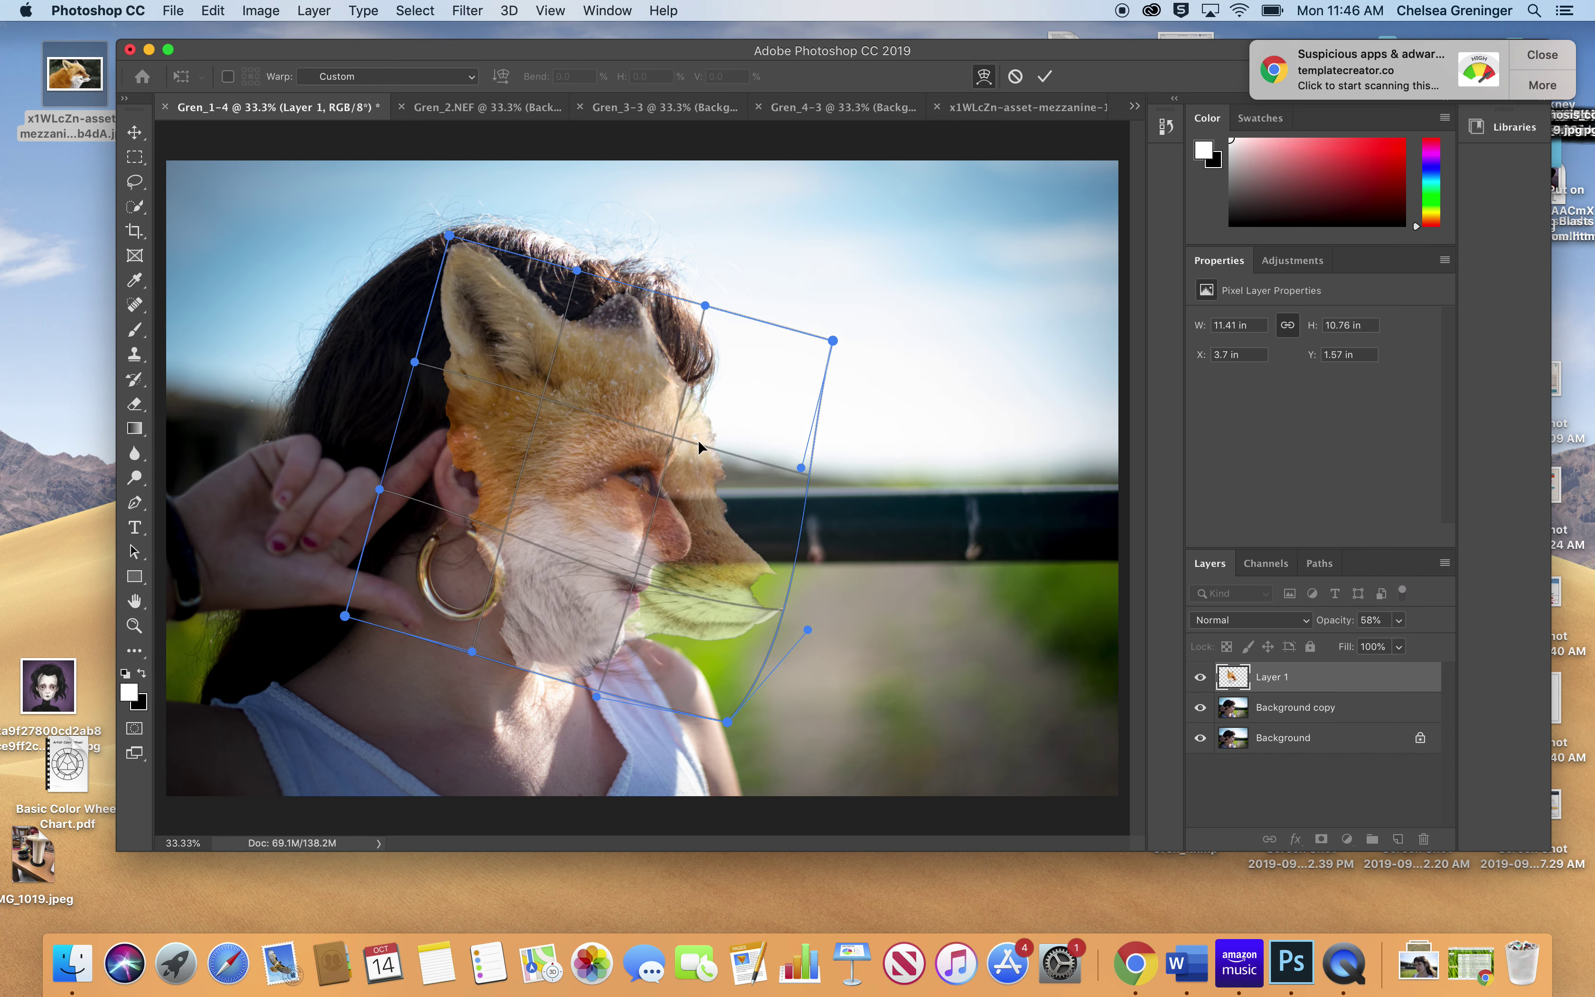
left_click_drag(646, 315, 639, 291)
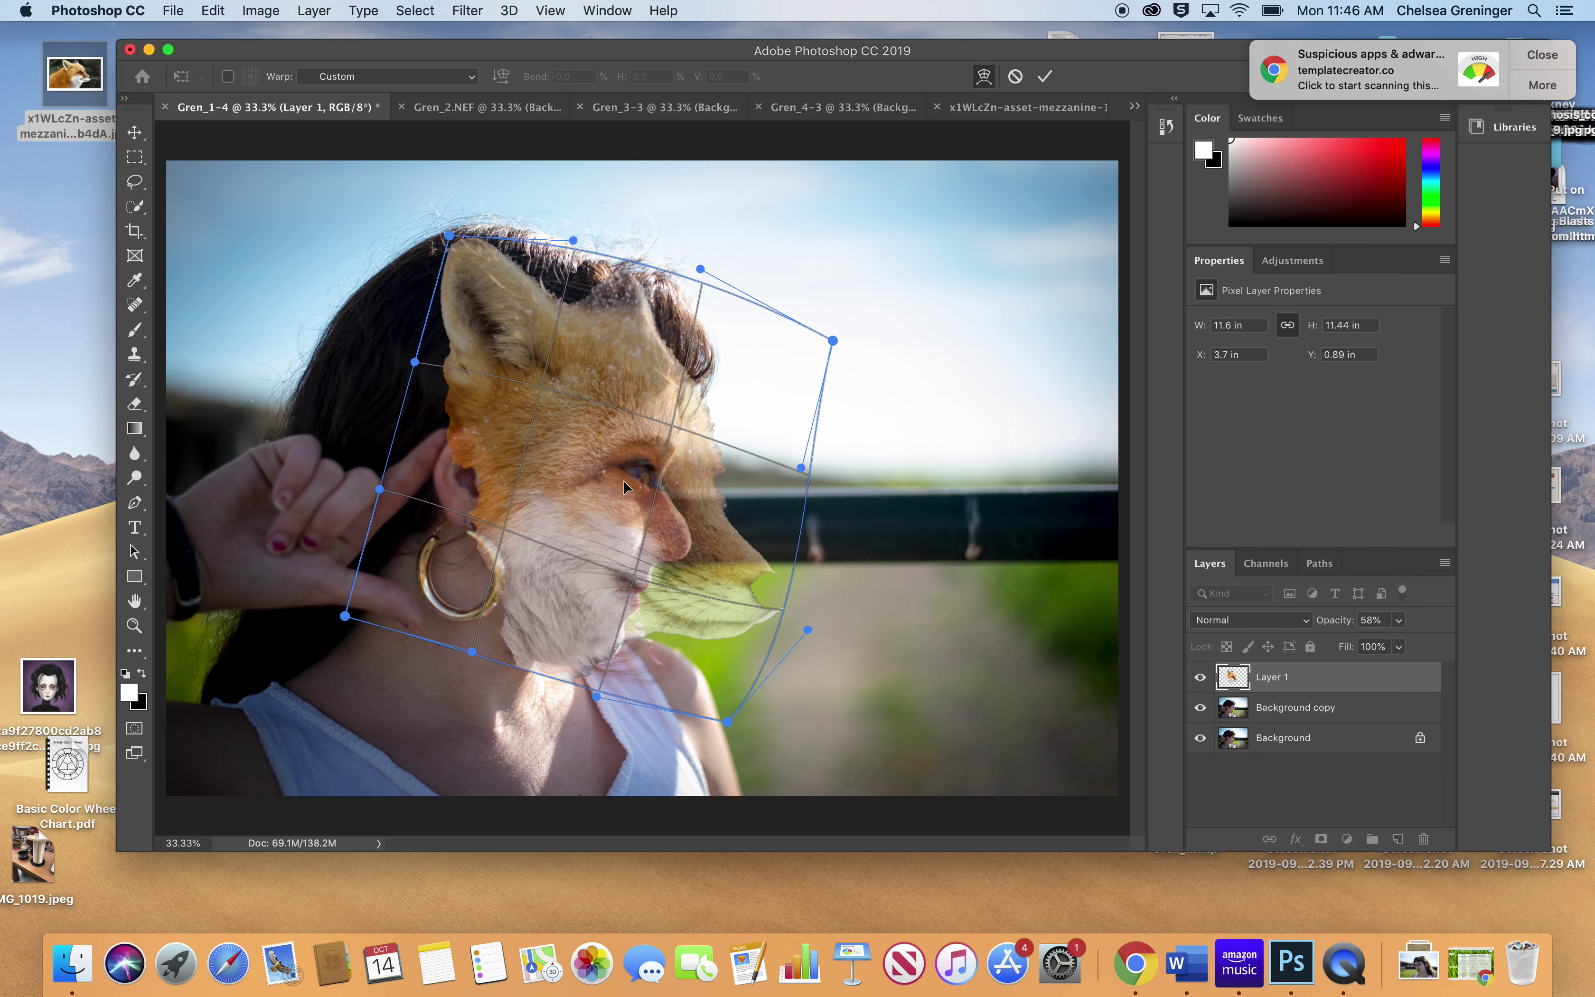
left_click_drag(624, 487, 623, 488)
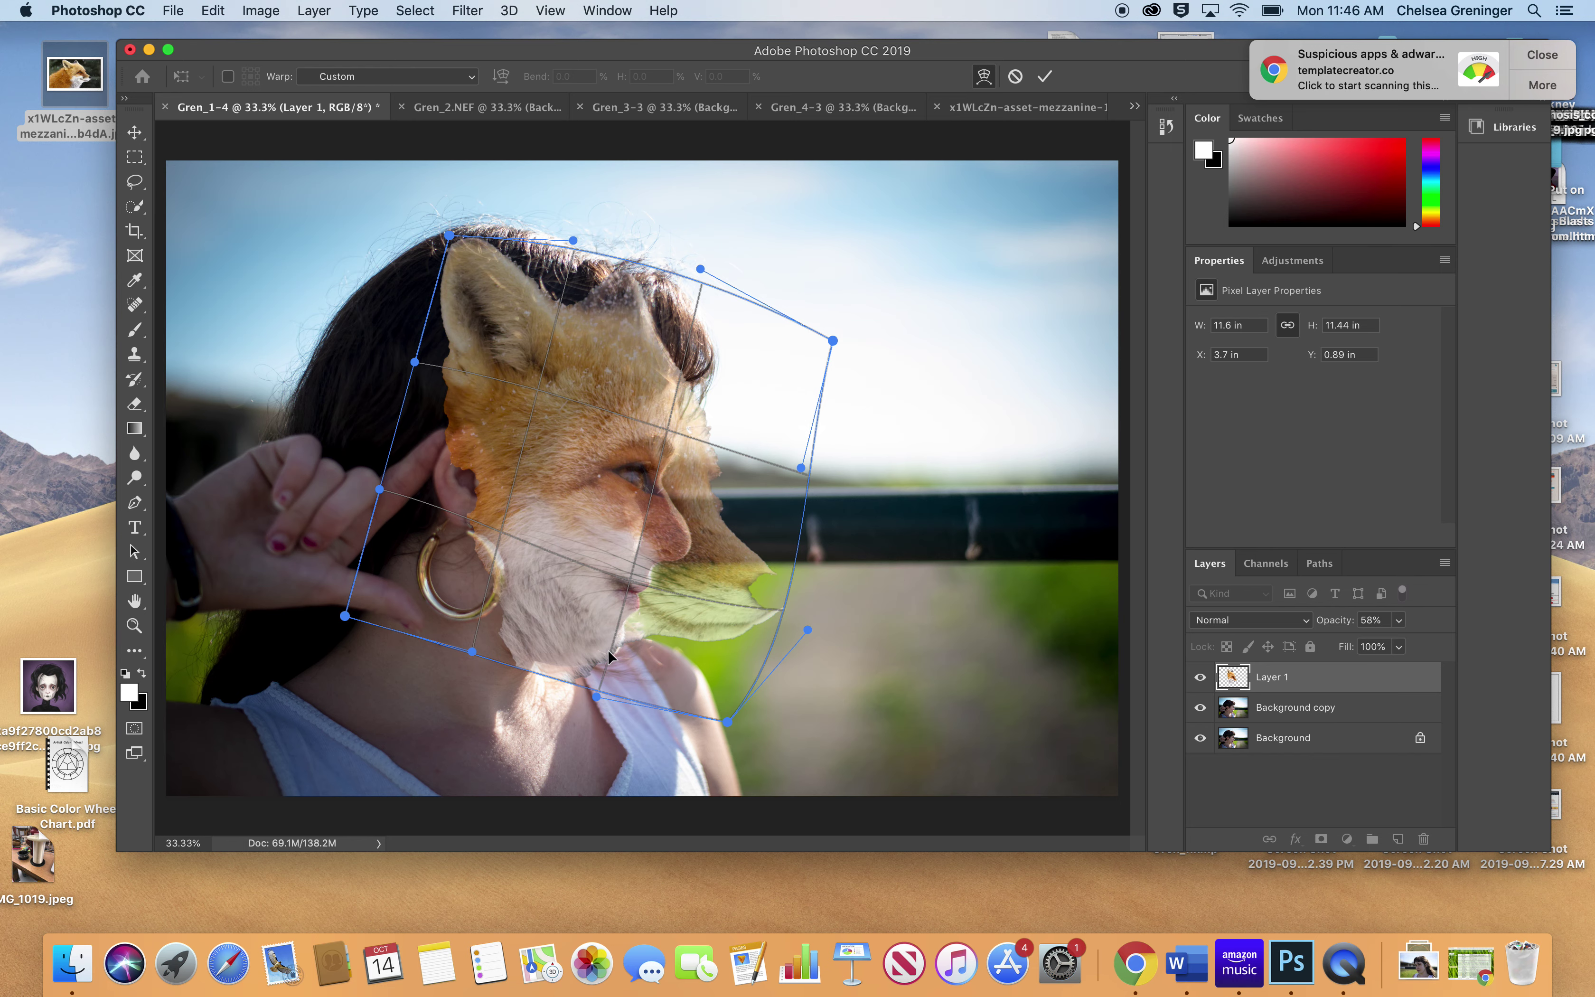
left_click_drag(608, 657, 603, 660)
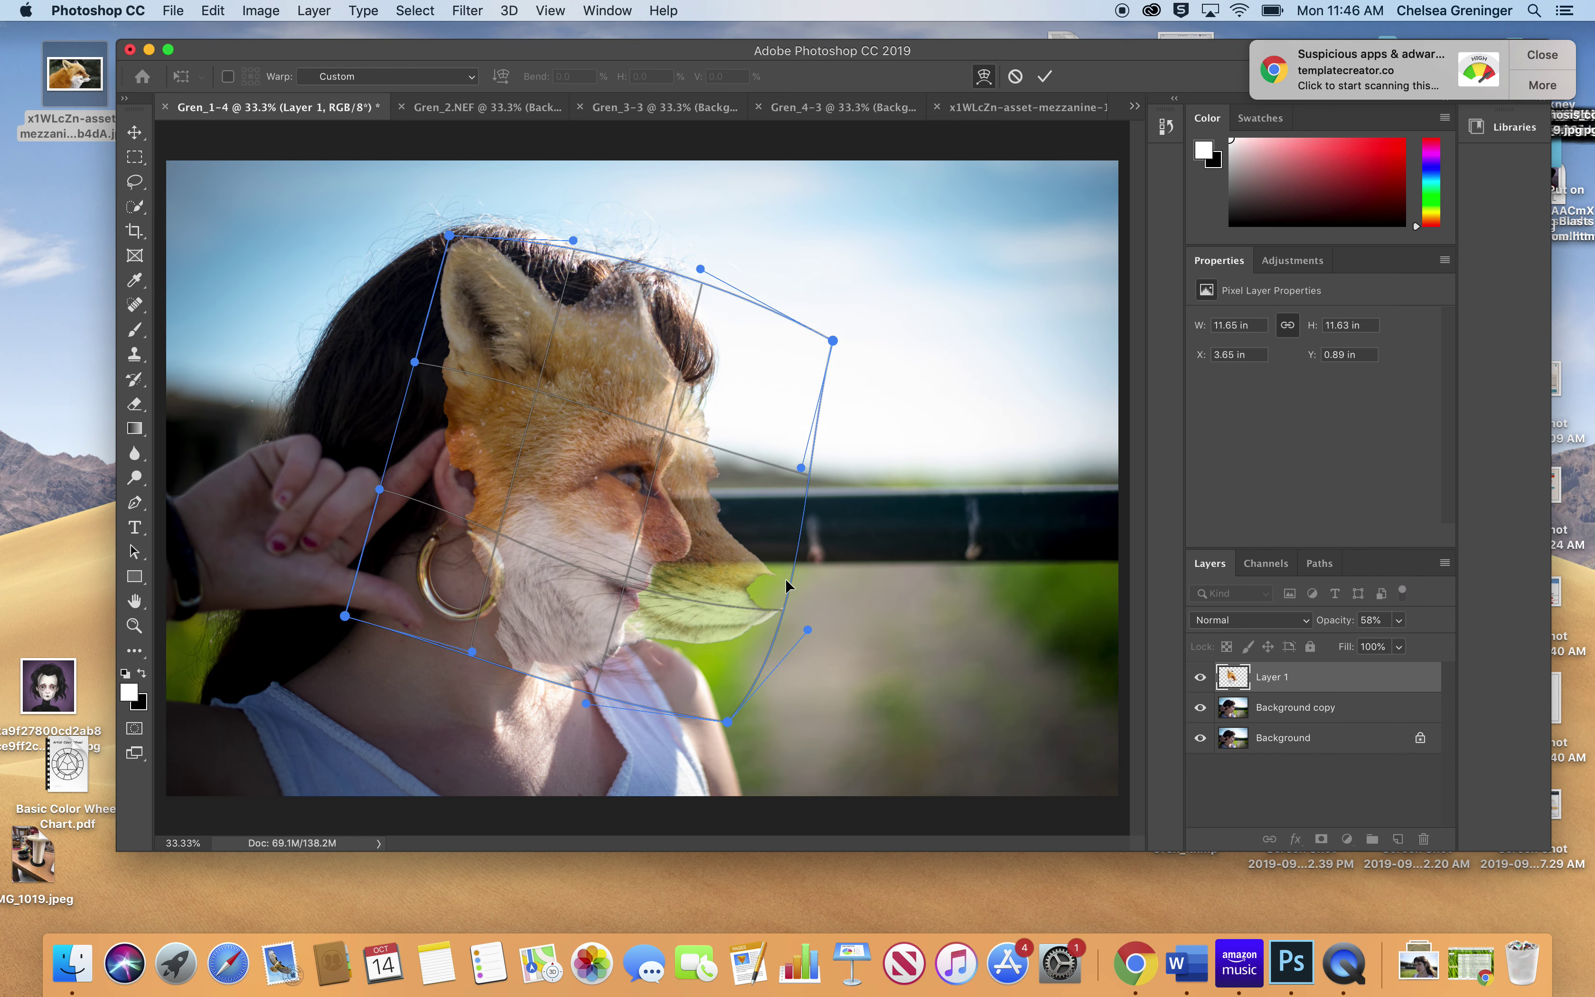
key("Return")
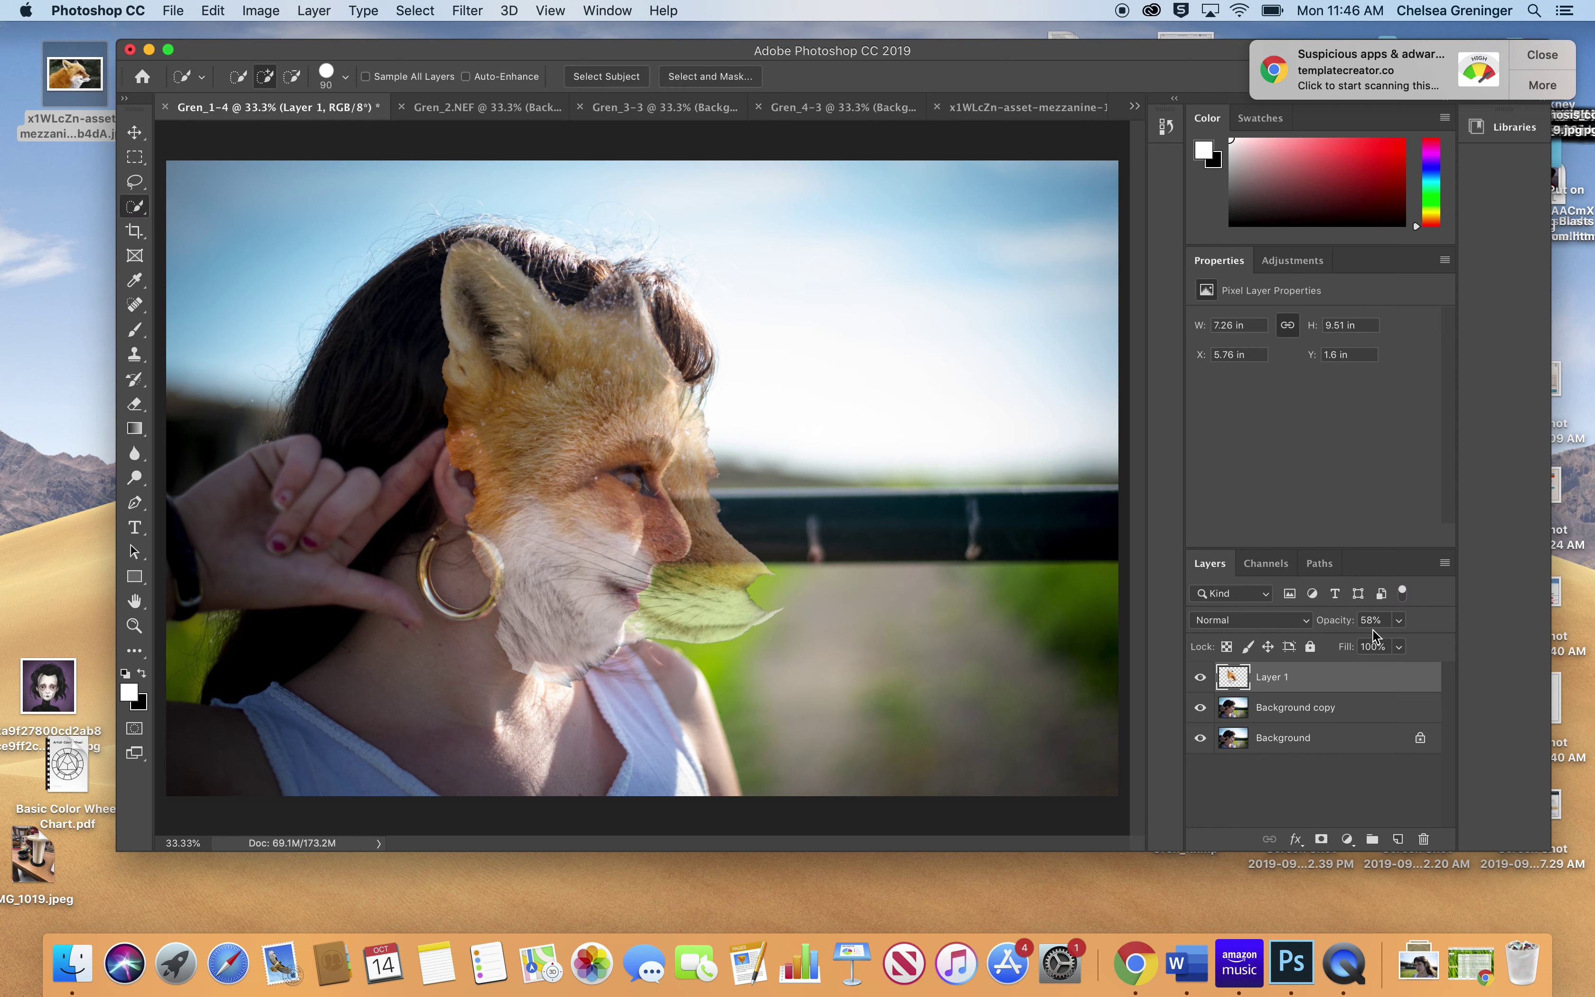
Step: Raise the fox layer's opacity to 89% and add a layer mask to it
left_click(1399, 620)
left_click_drag(1414, 643, 1426, 645)
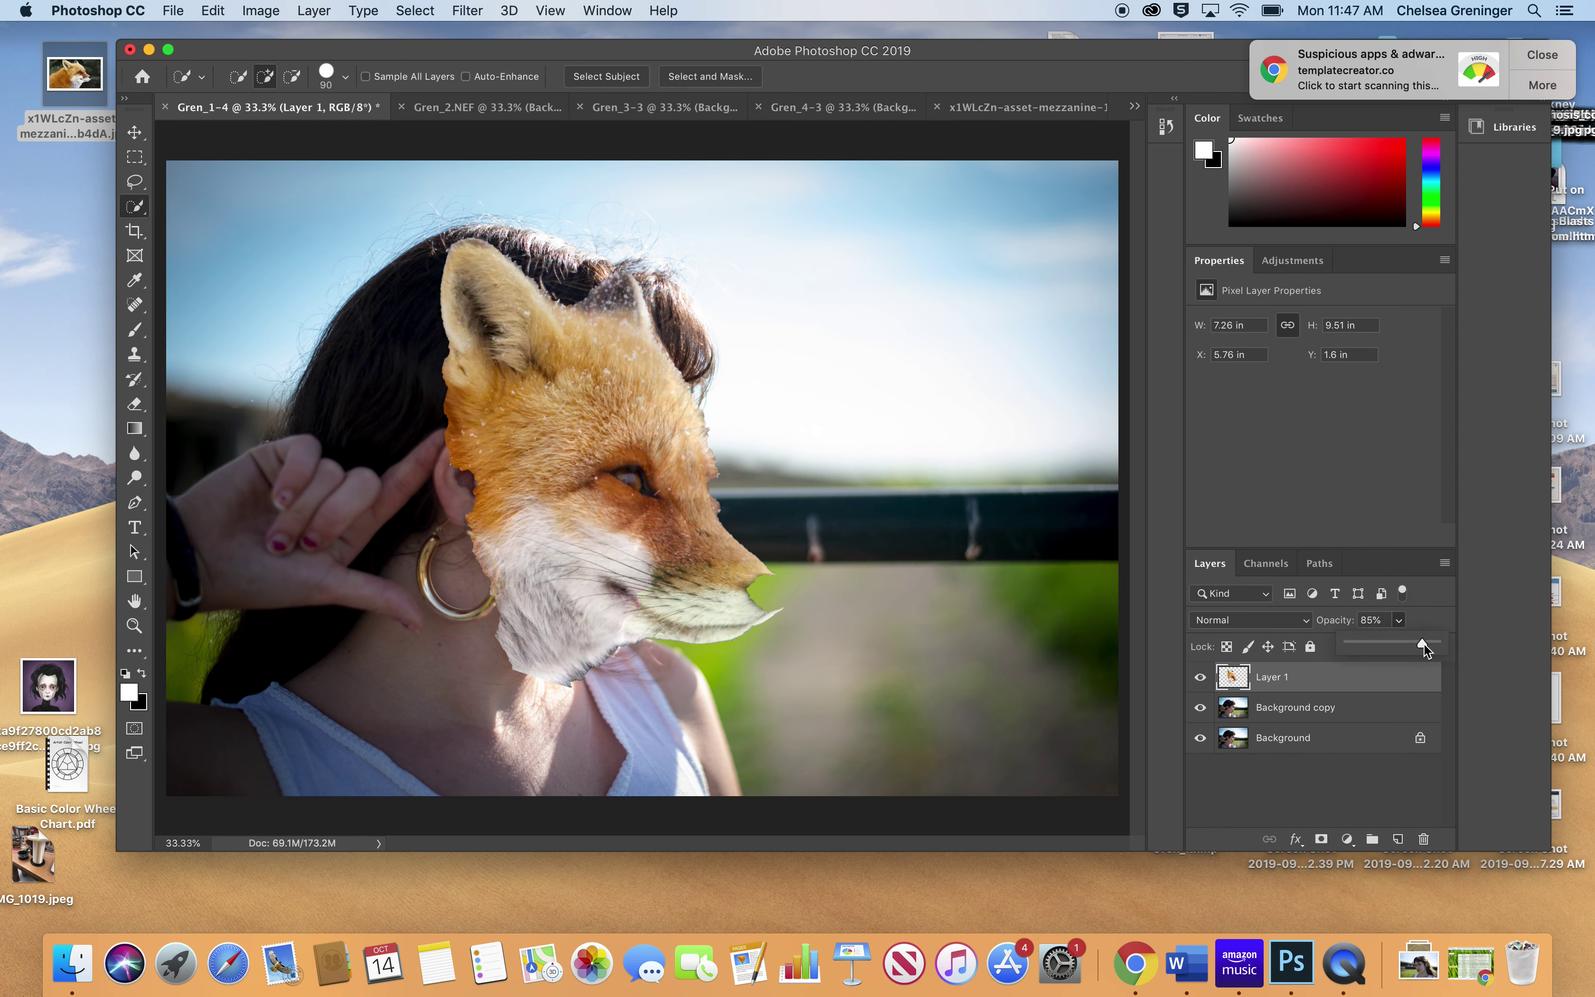
left_click_drag(1422, 645, 1427, 644)
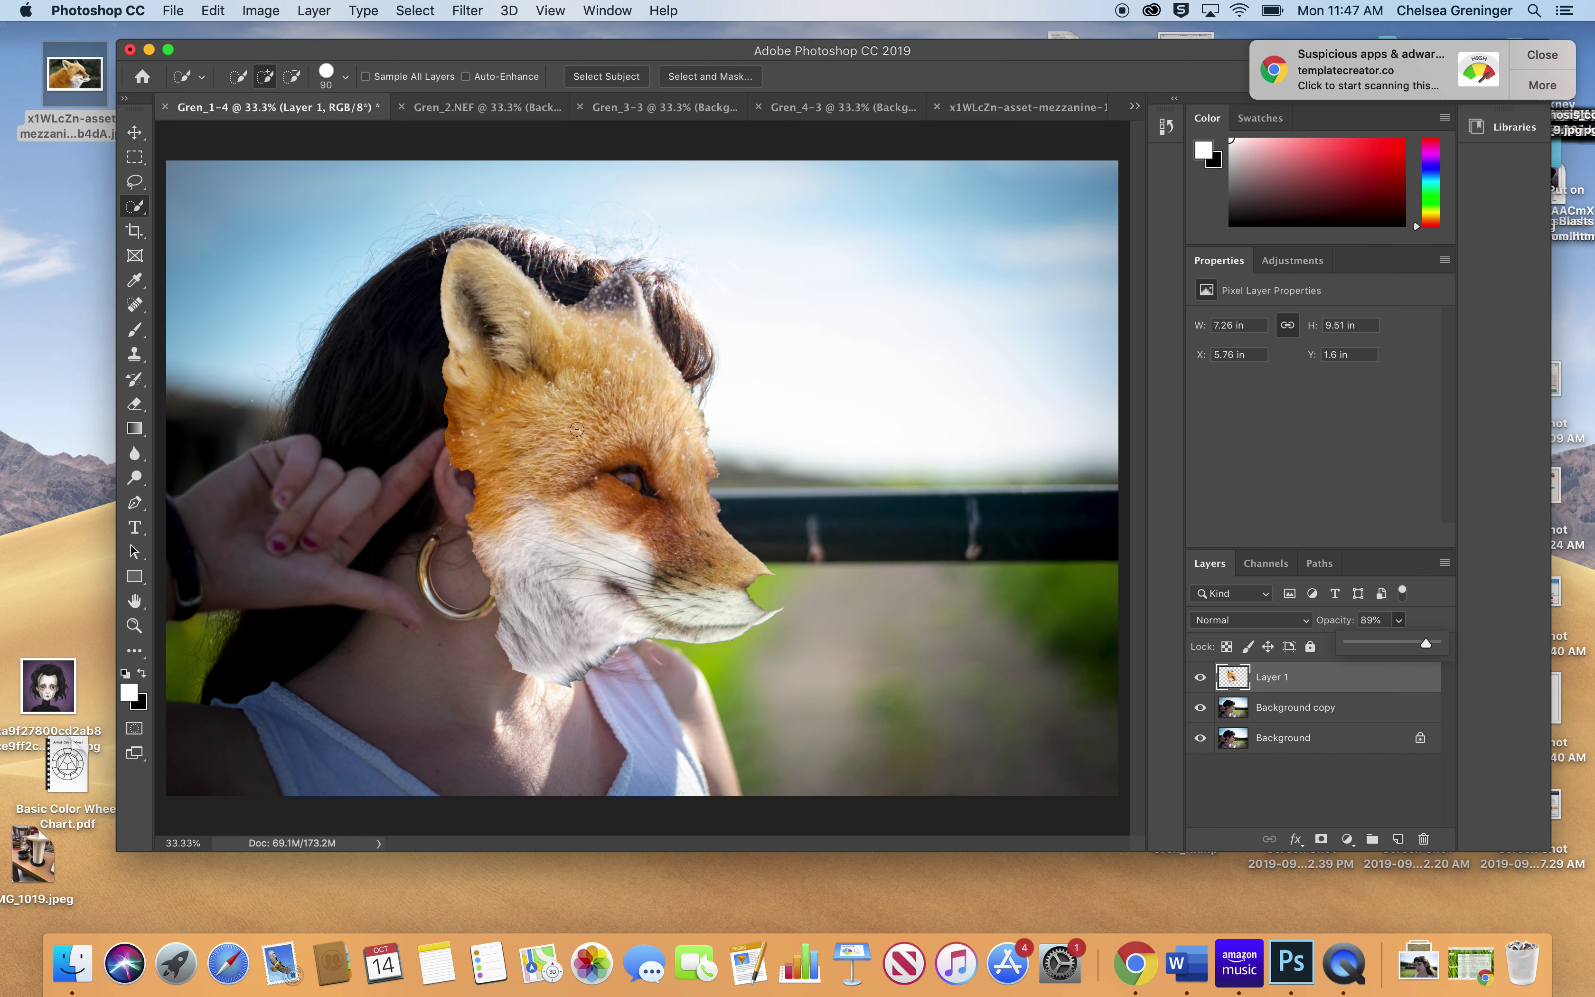
left_click(1387, 691)
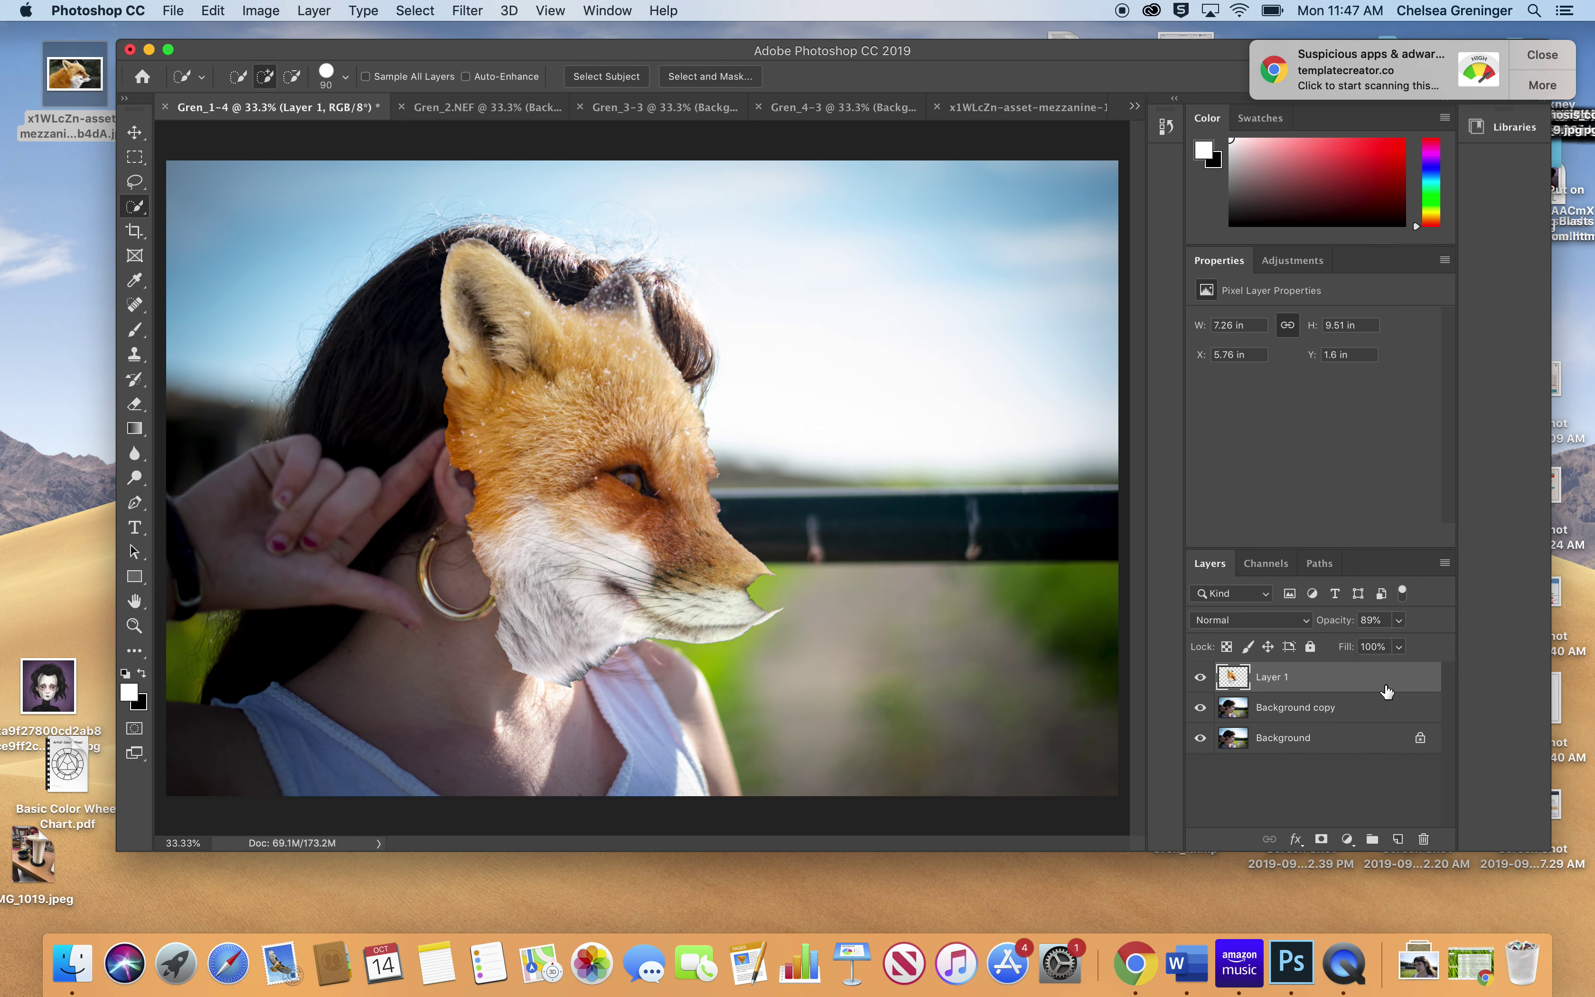
left_click(1321, 840)
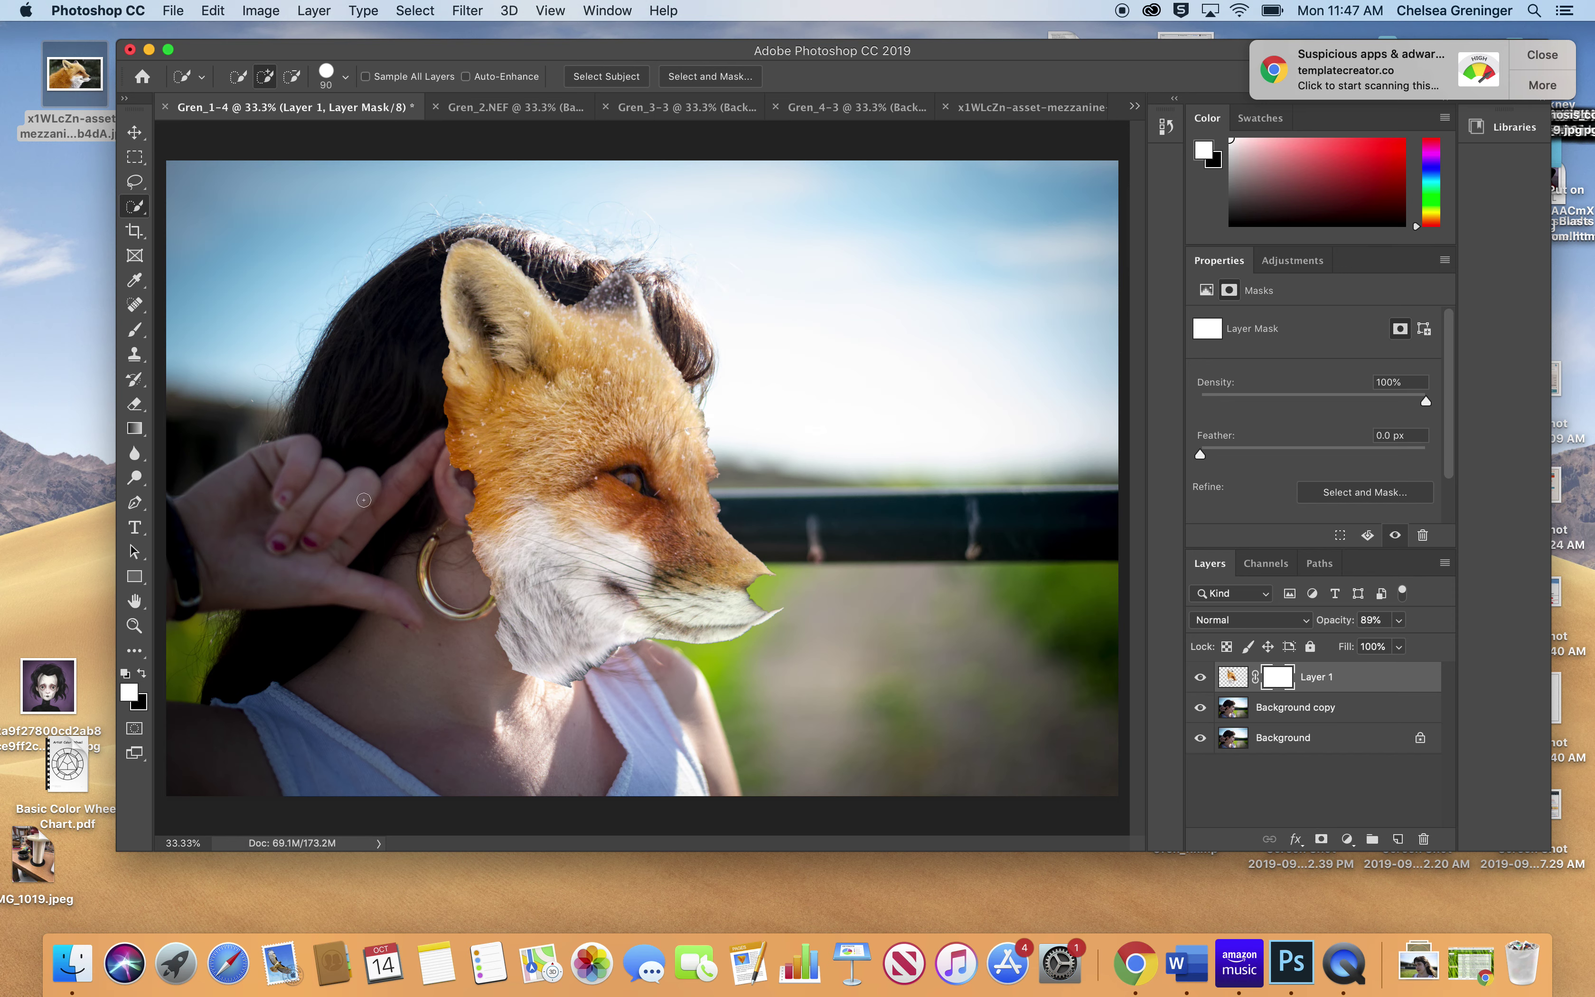
Step: Set up the Brush with a black foreground and 67% opacity
left_click(137, 331)
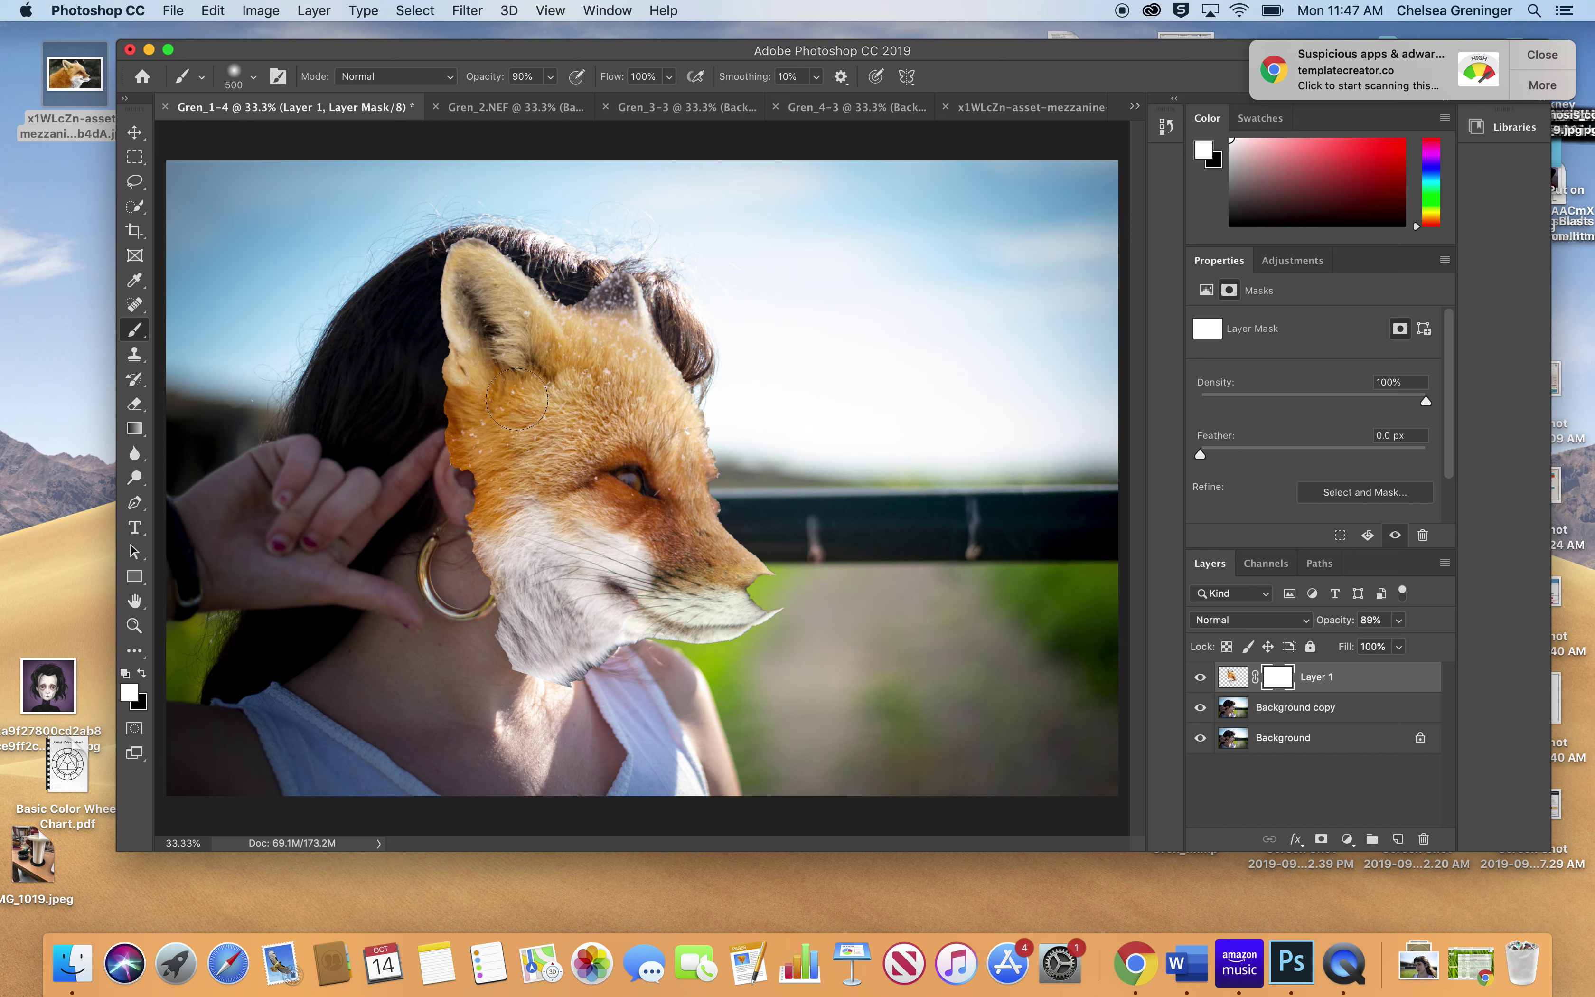
left_click(142, 675)
left_click(553, 84)
left_click_drag(554, 102, 529, 100)
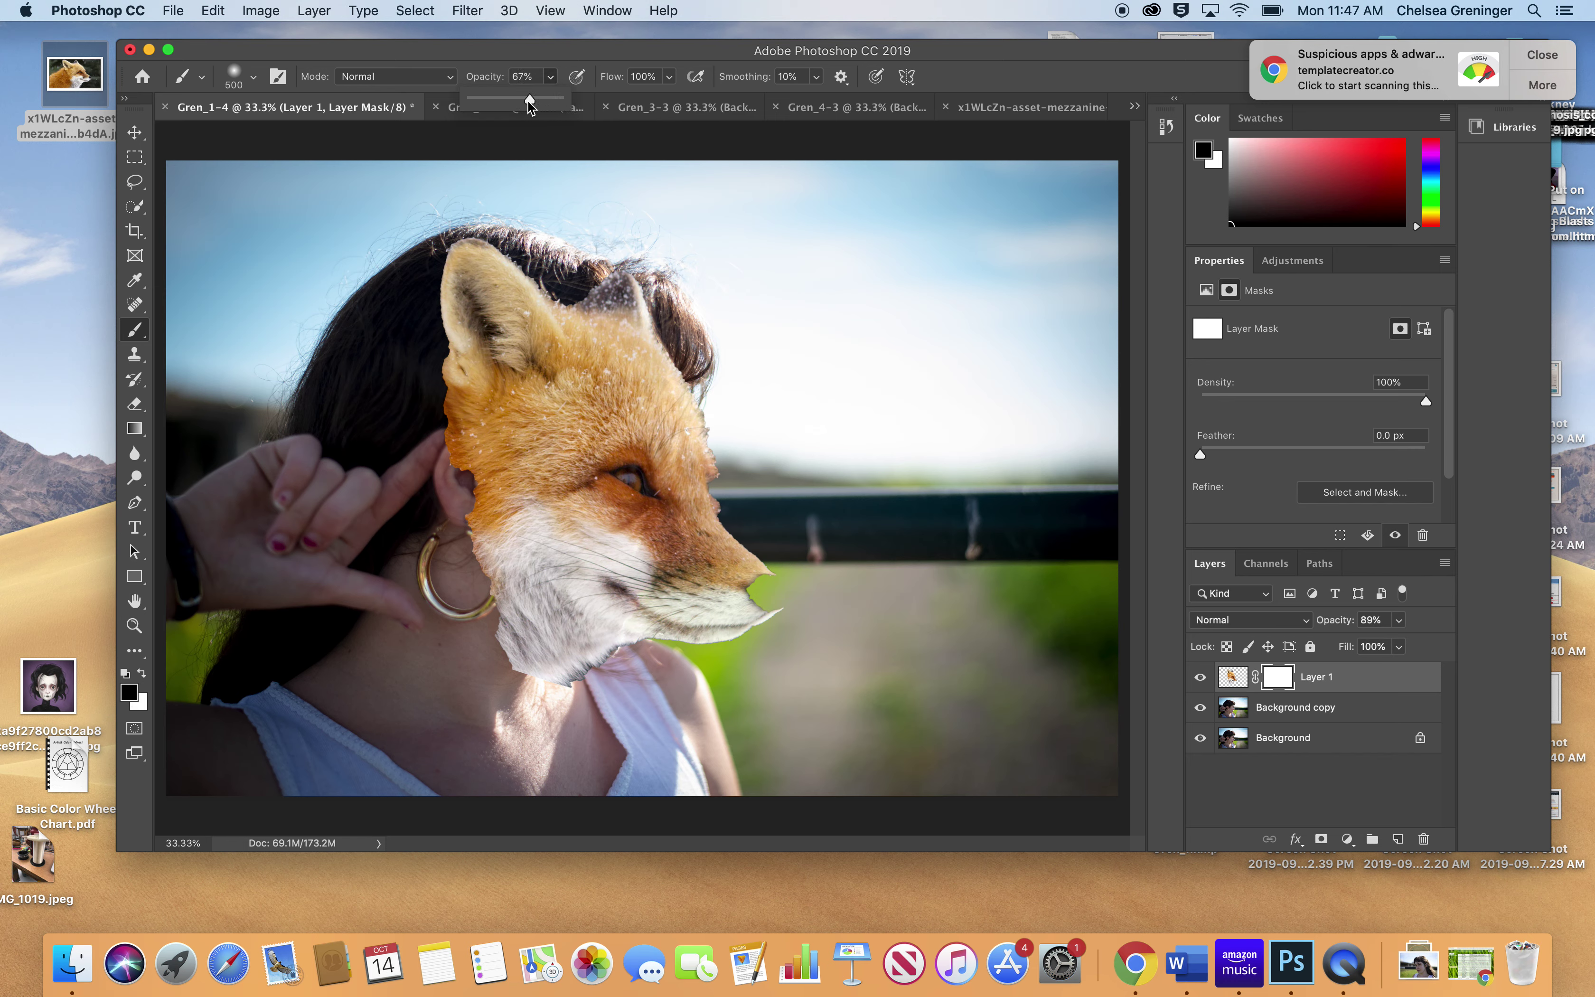
Step: Paint Layer 1's mask over the fox ear and cheek to reveal her hair and face
mouse_move(455, 521)
left_mouse_down()
mouse_move(437, 391)
mouse_move(485, 569)
mouse_move(483, 635)
mouse_move(585, 681)
mouse_move(533, 688)
mouse_move(484, 642)
mouse_move(551, 669)
mouse_move(475, 591)
mouse_move(462, 448)
mouse_move(483, 491)
mouse_move(428, 404)
mouse_move(410, 252)
mouse_move(404, 286)
mouse_move(418, 325)
mouse_move(416, 276)
mouse_move(445, 370)
left_mouse_up()
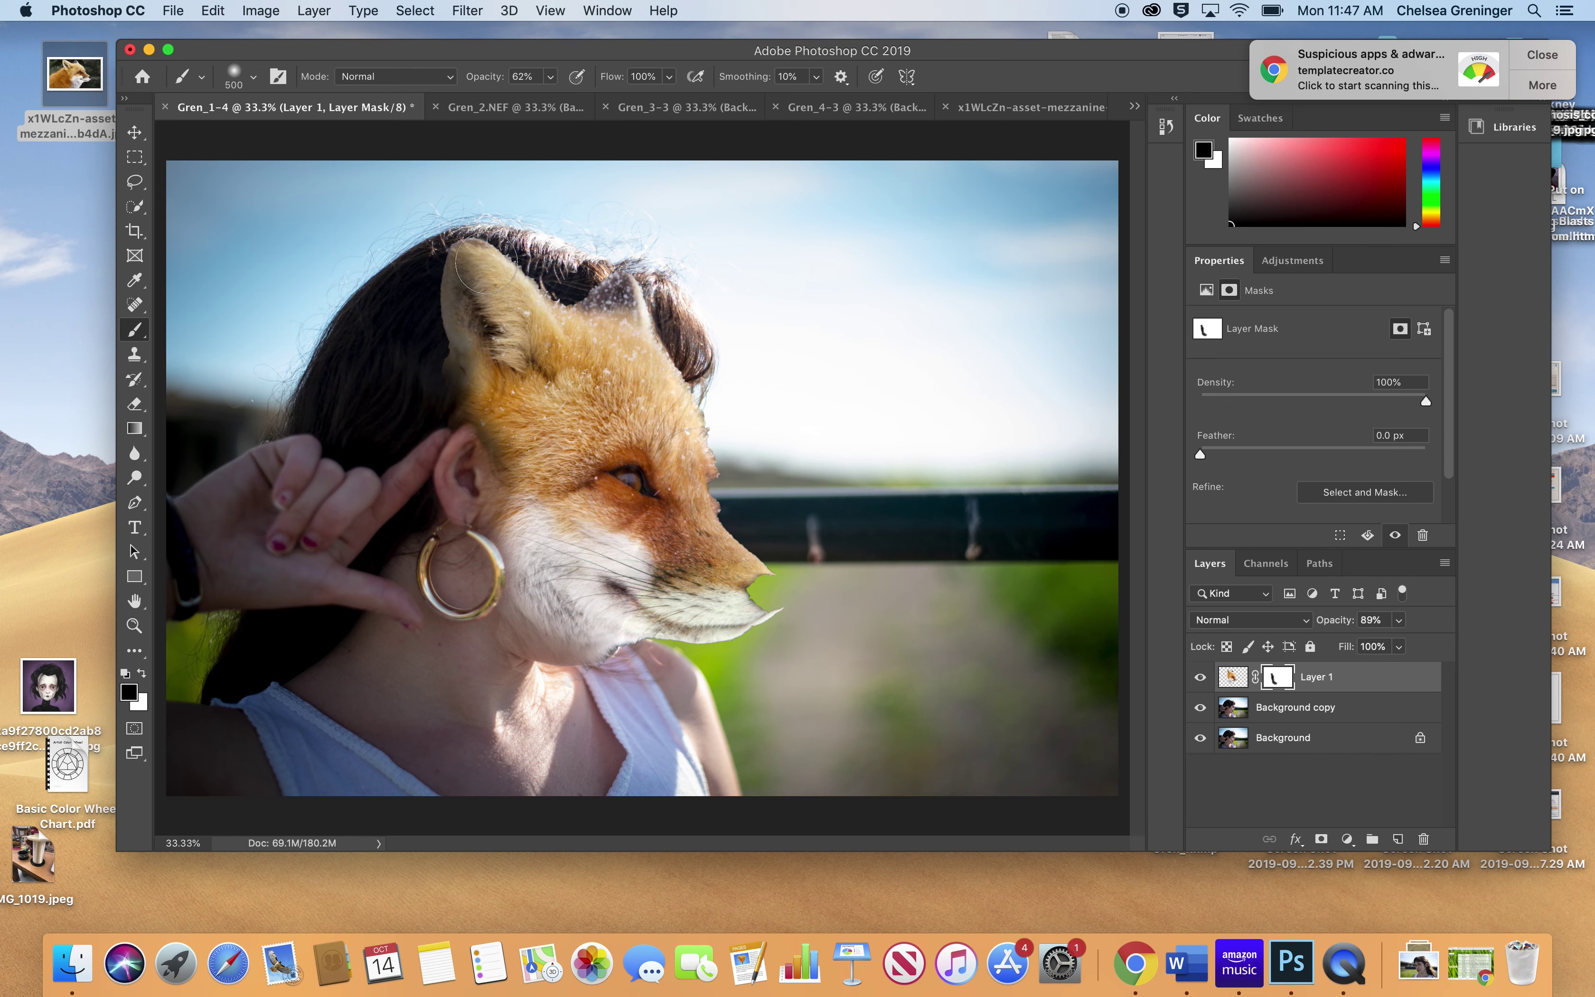
mouse_move(487, 263)
left_mouse_down()
mouse_move(515, 279)
mouse_move(429, 269)
mouse_move(508, 269)
mouse_move(462, 264)
mouse_move(525, 298)
mouse_move(476, 338)
mouse_move(538, 330)
mouse_move(498, 346)
mouse_move(515, 360)
mouse_move(496, 381)
mouse_move(538, 372)
mouse_move(604, 289)
mouse_move(513, 317)
mouse_move(498, 272)
mouse_move(514, 317)
mouse_move(479, 355)
mouse_move(431, 321)
mouse_move(409, 336)
mouse_move(504, 391)
mouse_move(467, 403)
mouse_move(540, 333)
mouse_move(640, 302)
mouse_move(666, 337)
mouse_move(609, 339)
mouse_move(681, 348)
mouse_move(609, 322)
mouse_move(682, 351)
mouse_move(598, 350)
mouse_move(571, 367)
mouse_move(517, 351)
mouse_move(455, 416)
mouse_move(461, 514)
left_mouse_up()
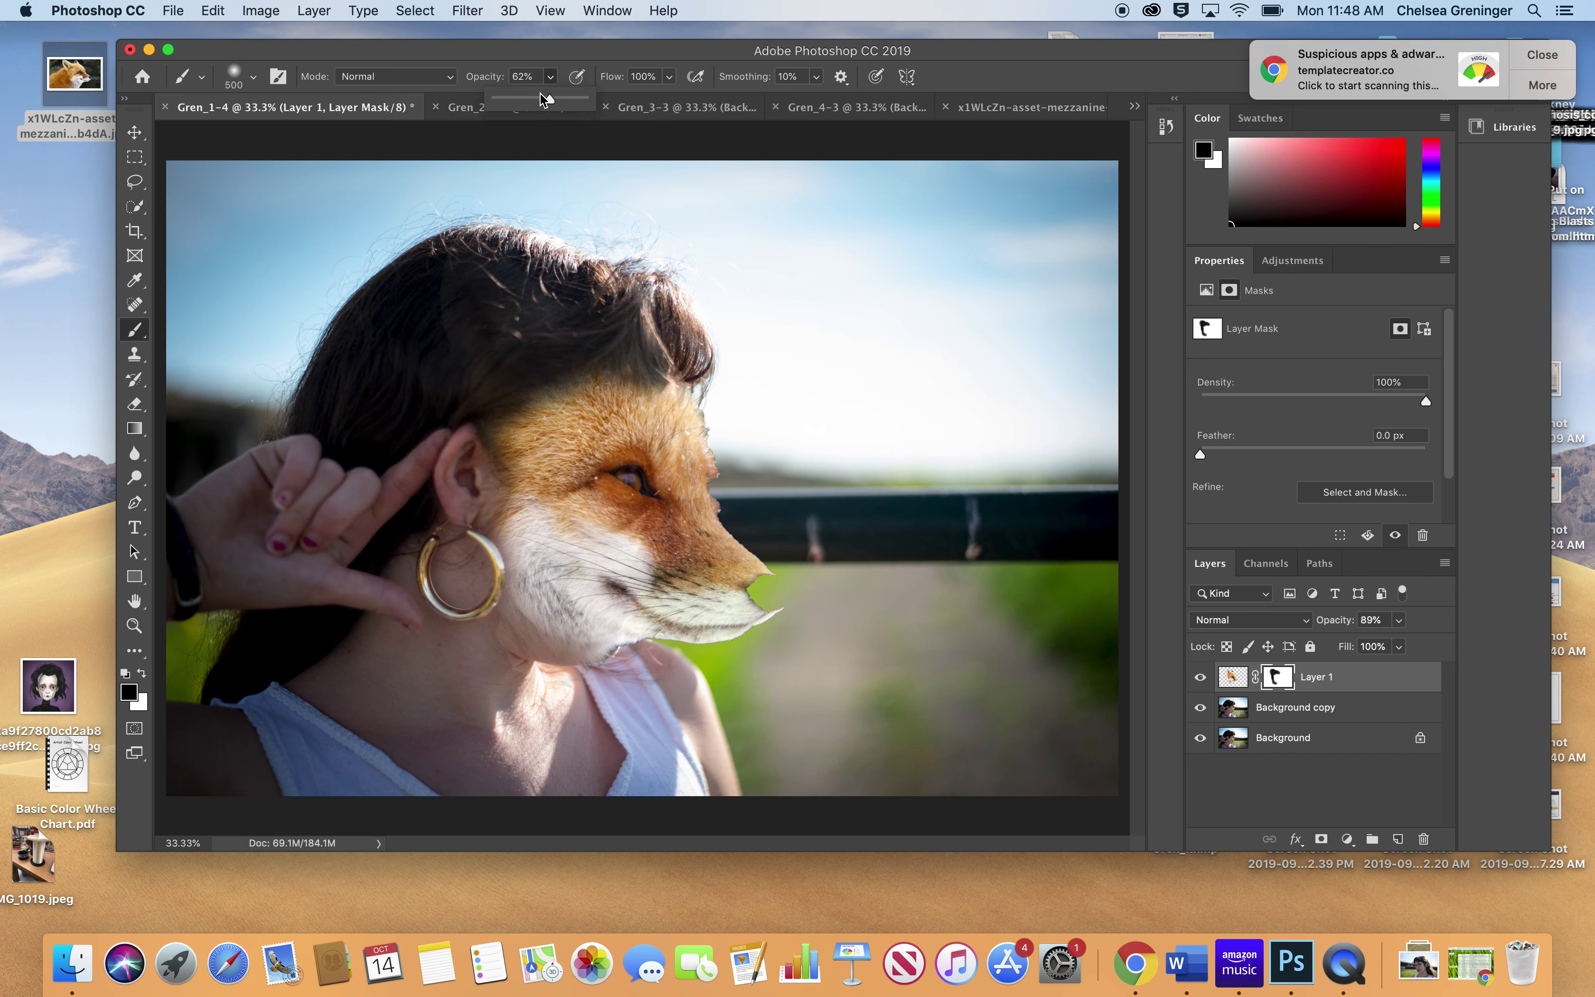
mouse_move(675, 530)
left_mouse_down()
mouse_move(633, 548)
mouse_move(618, 600)
mouse_move(573, 568)
mouse_move(641, 559)
left_mouse_up()
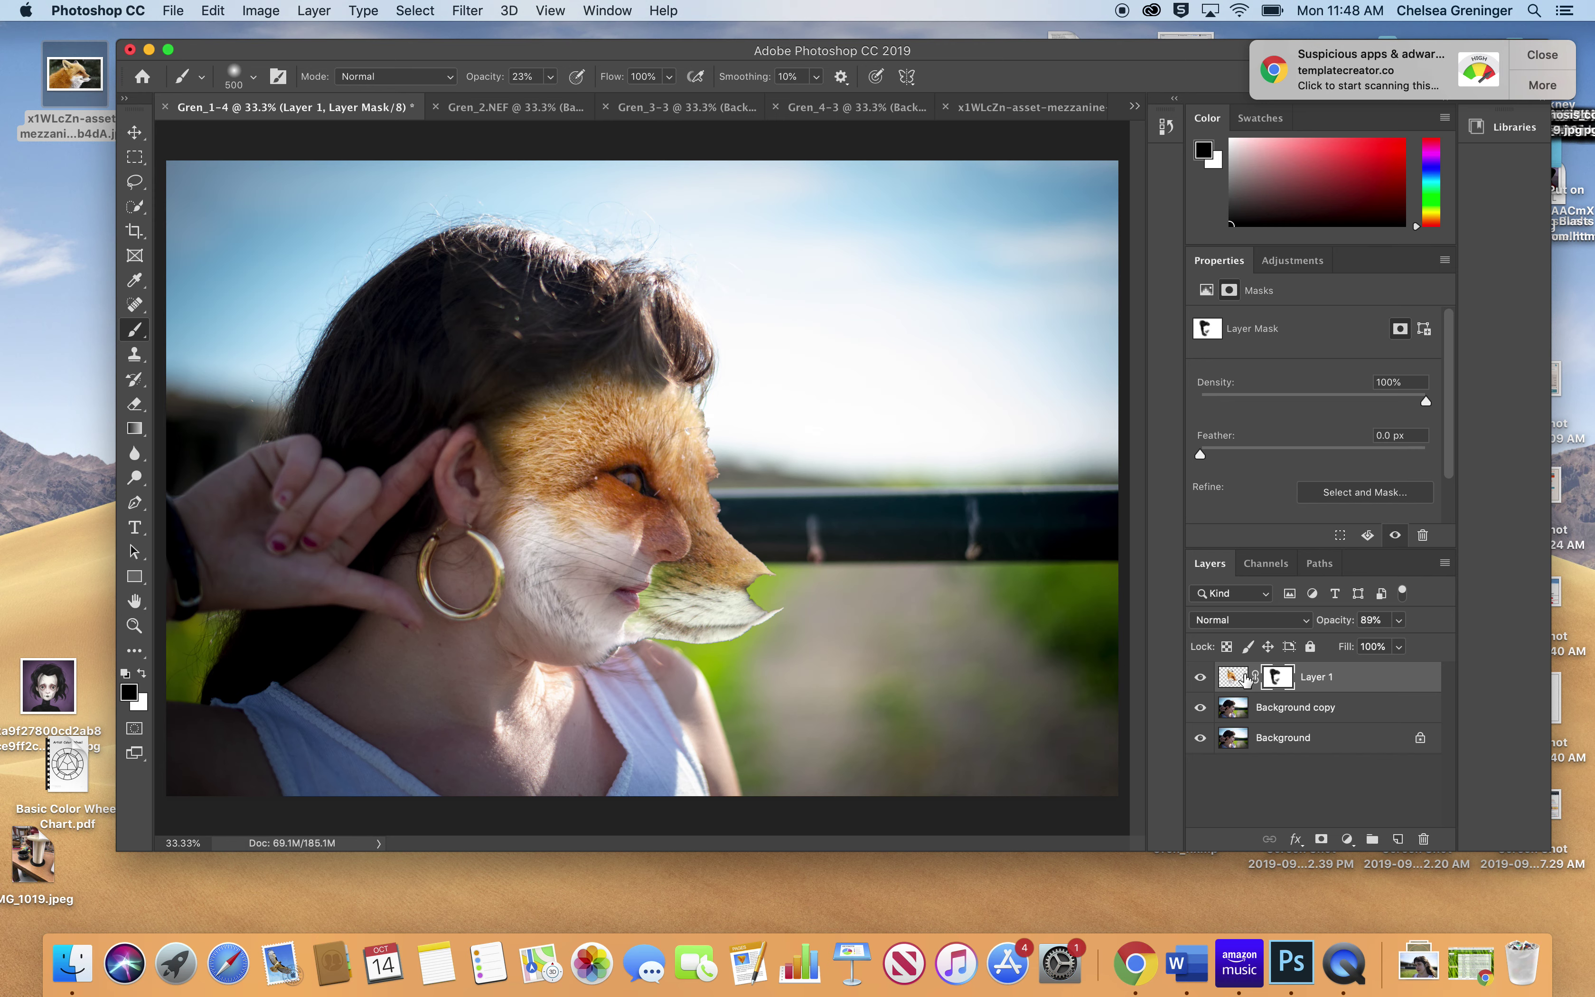
left_click(1232, 677)
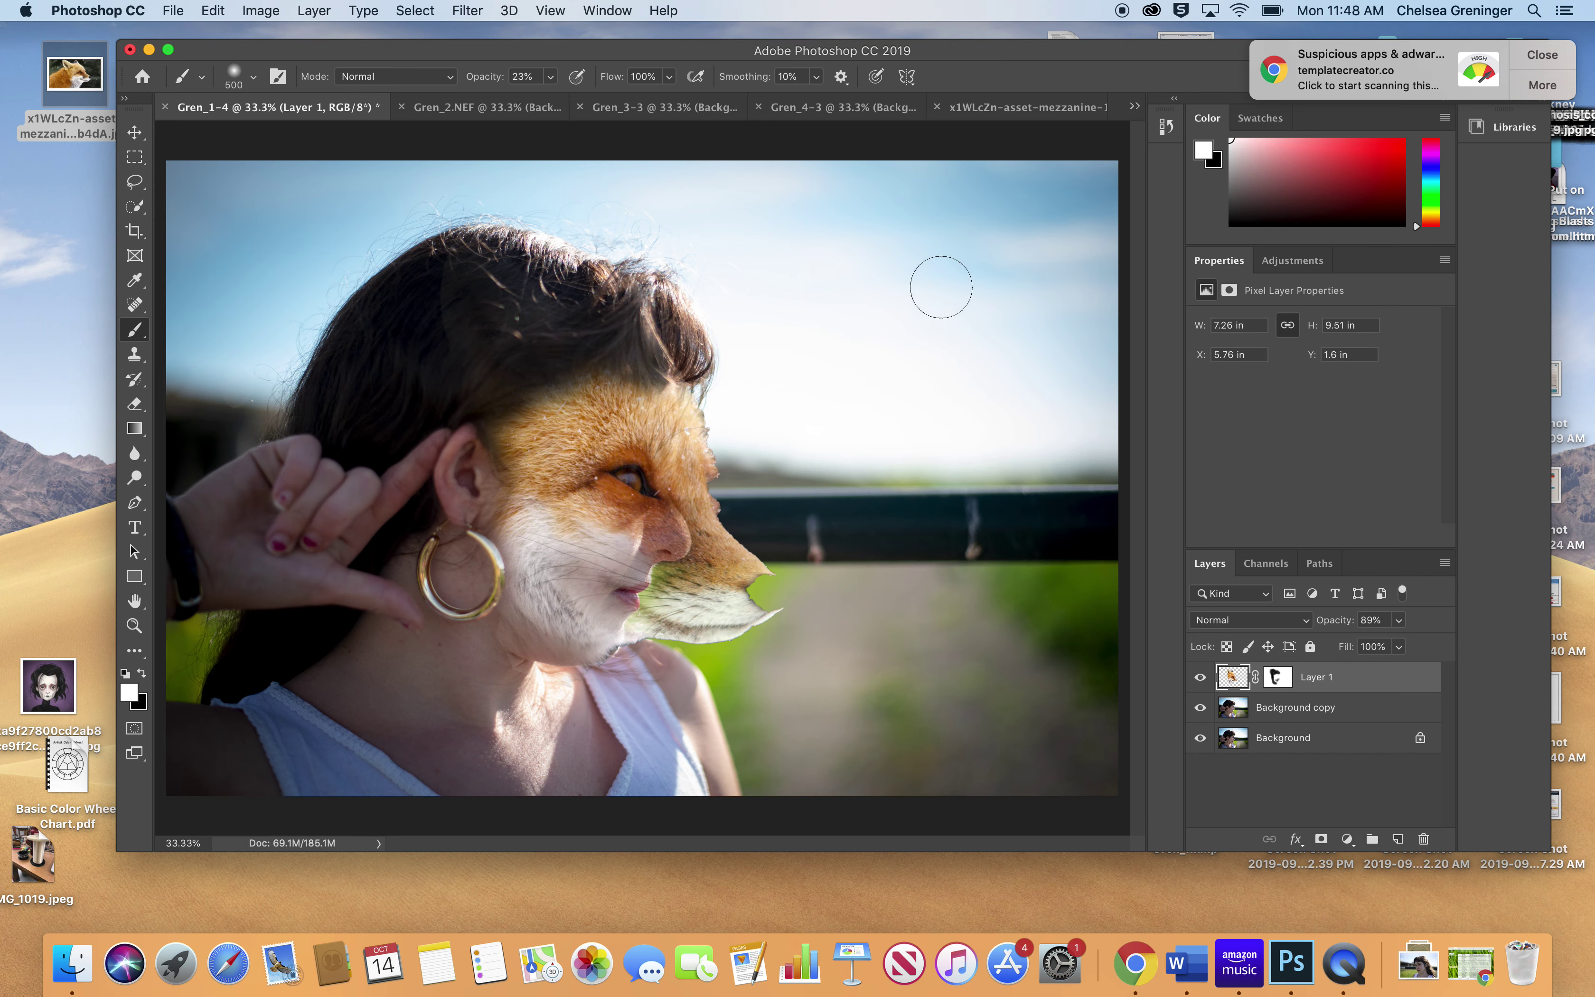
Step: Warp the fox face slightly leftward to fit her profile and apply it
key("ctrl+t")
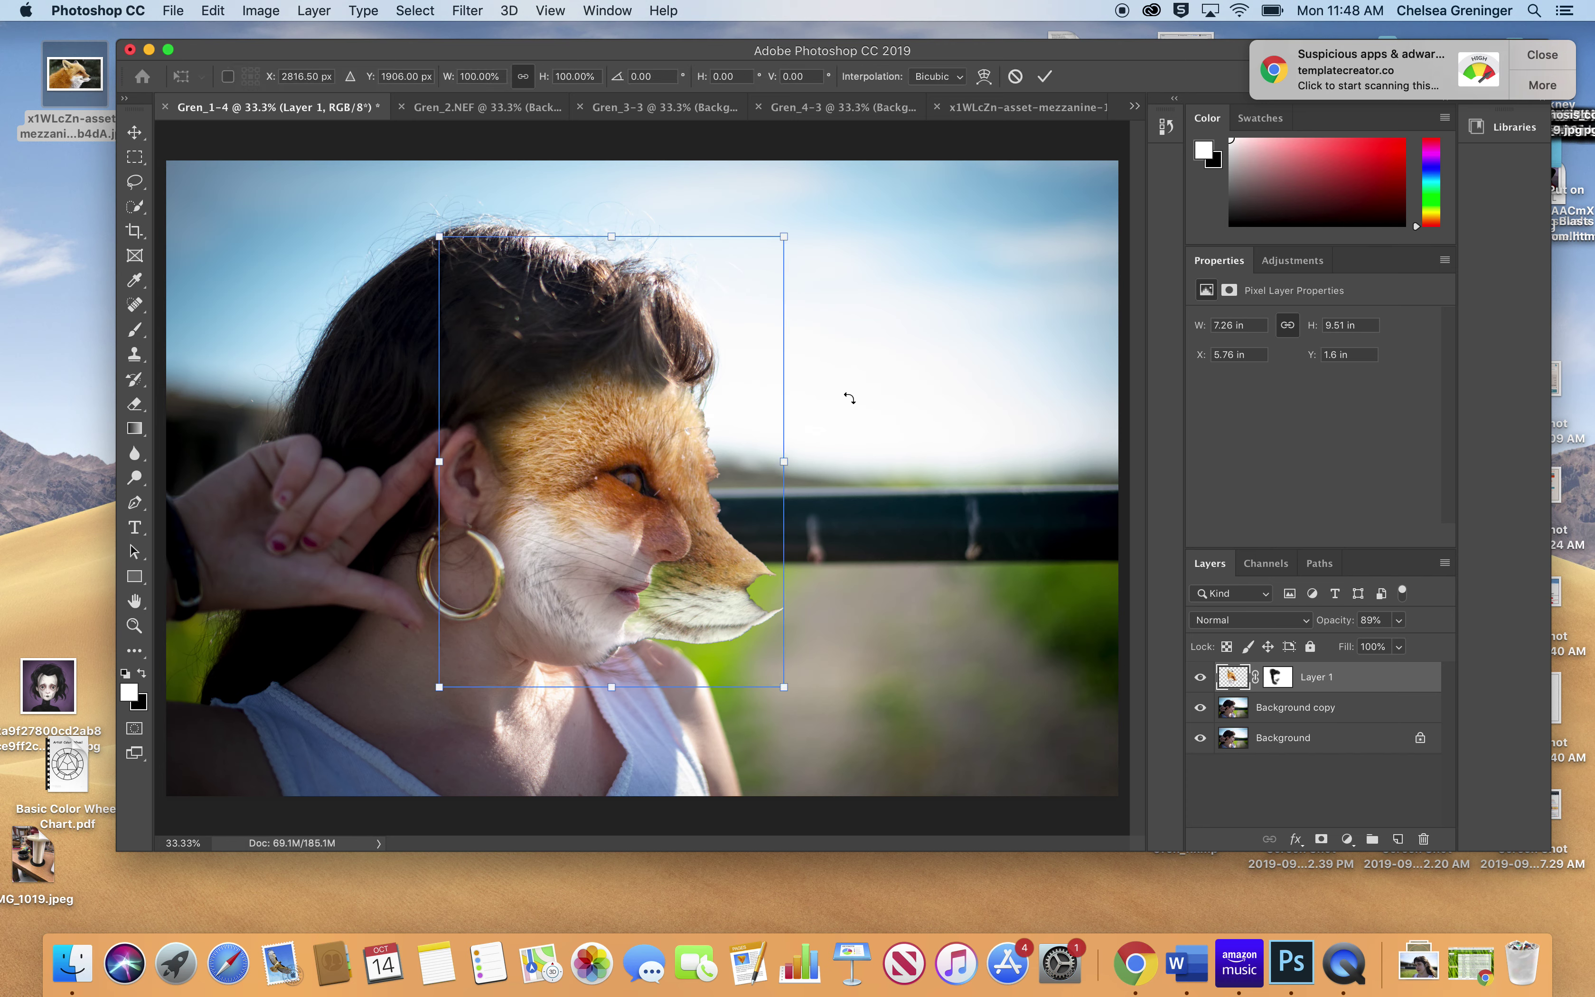
left_click(984, 76)
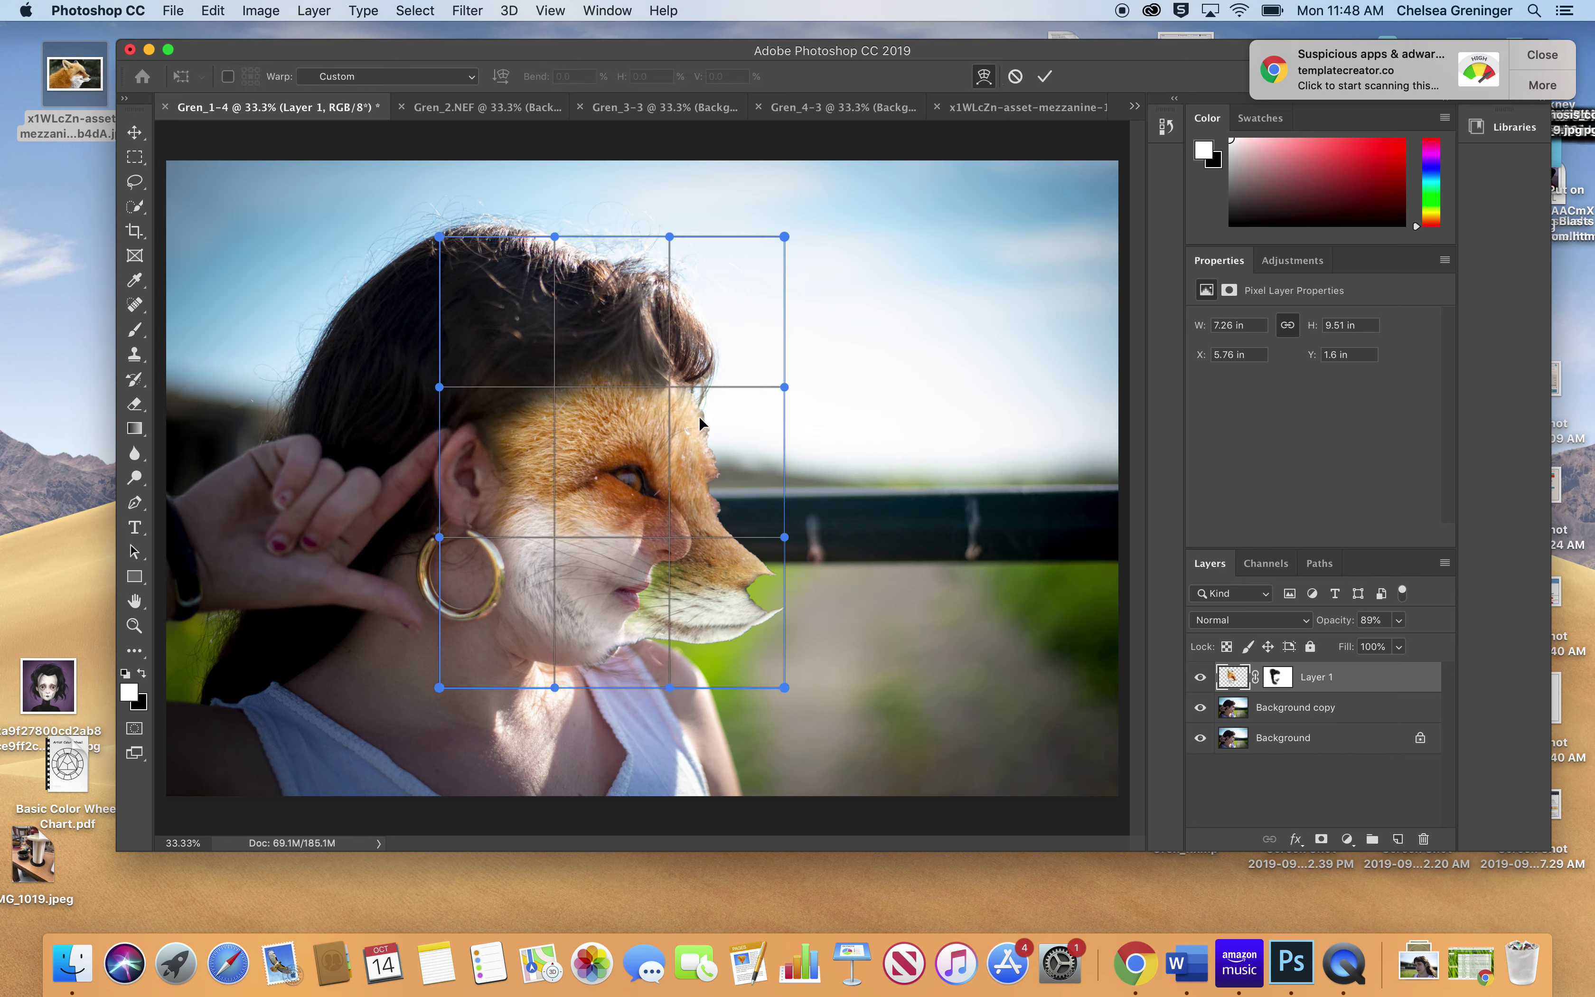
left_click_drag(655, 498, 645, 495)
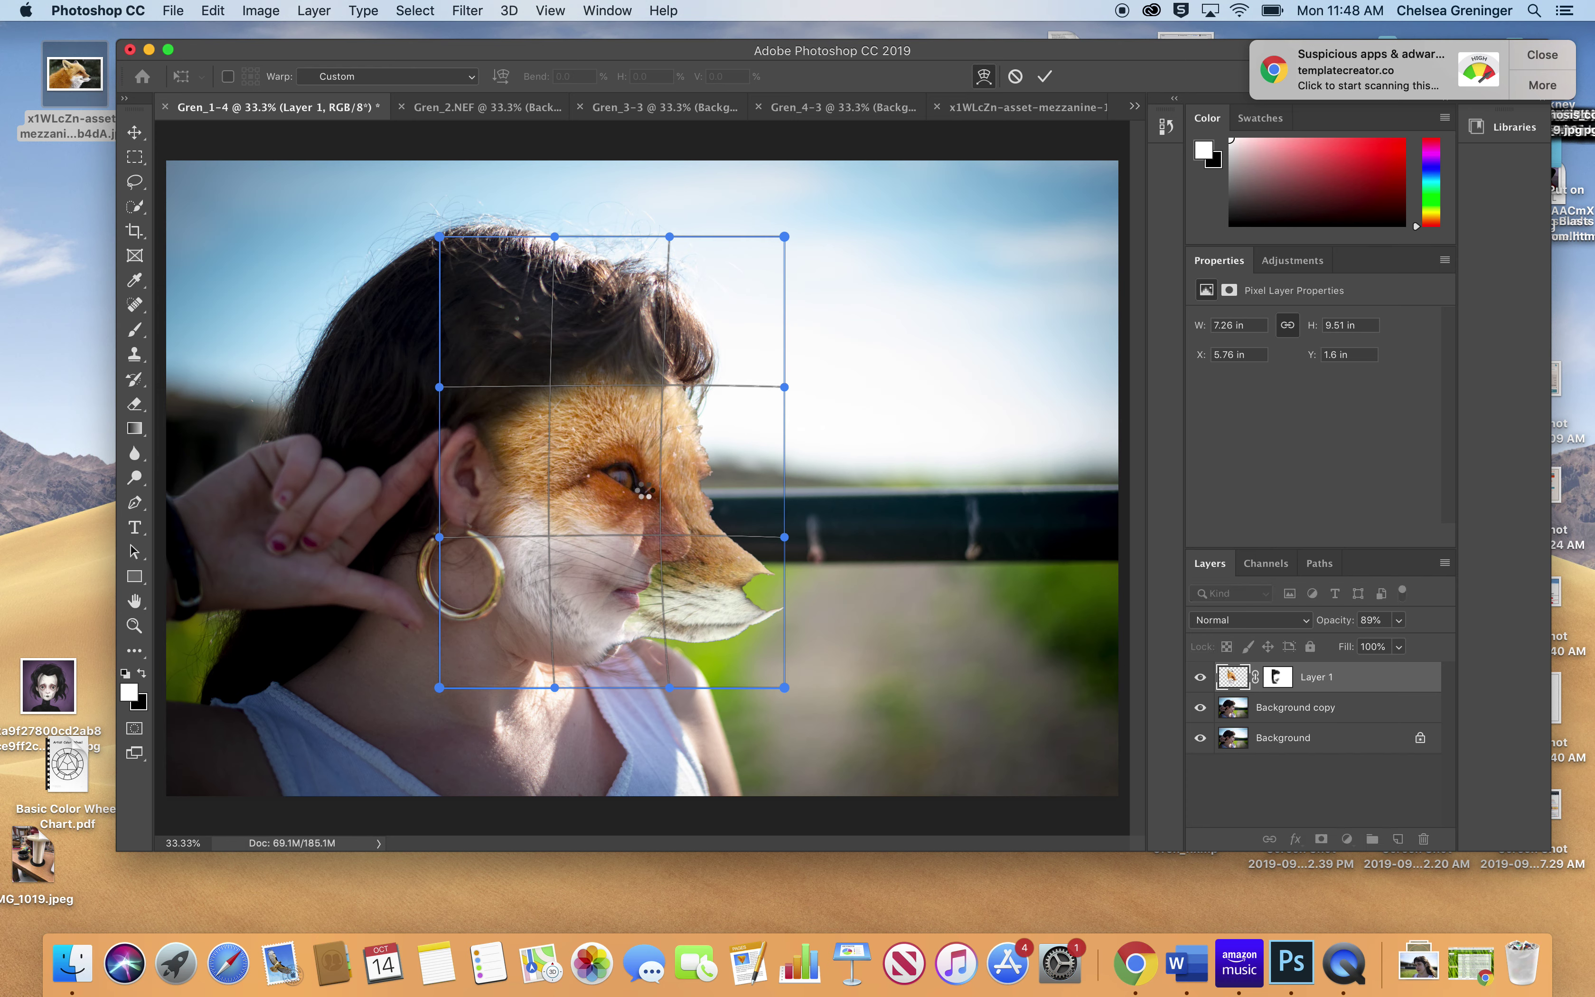
key("Return")
Step: Brush soft black strokes over the fox's eye area and cheek up to the hairline
key("b")
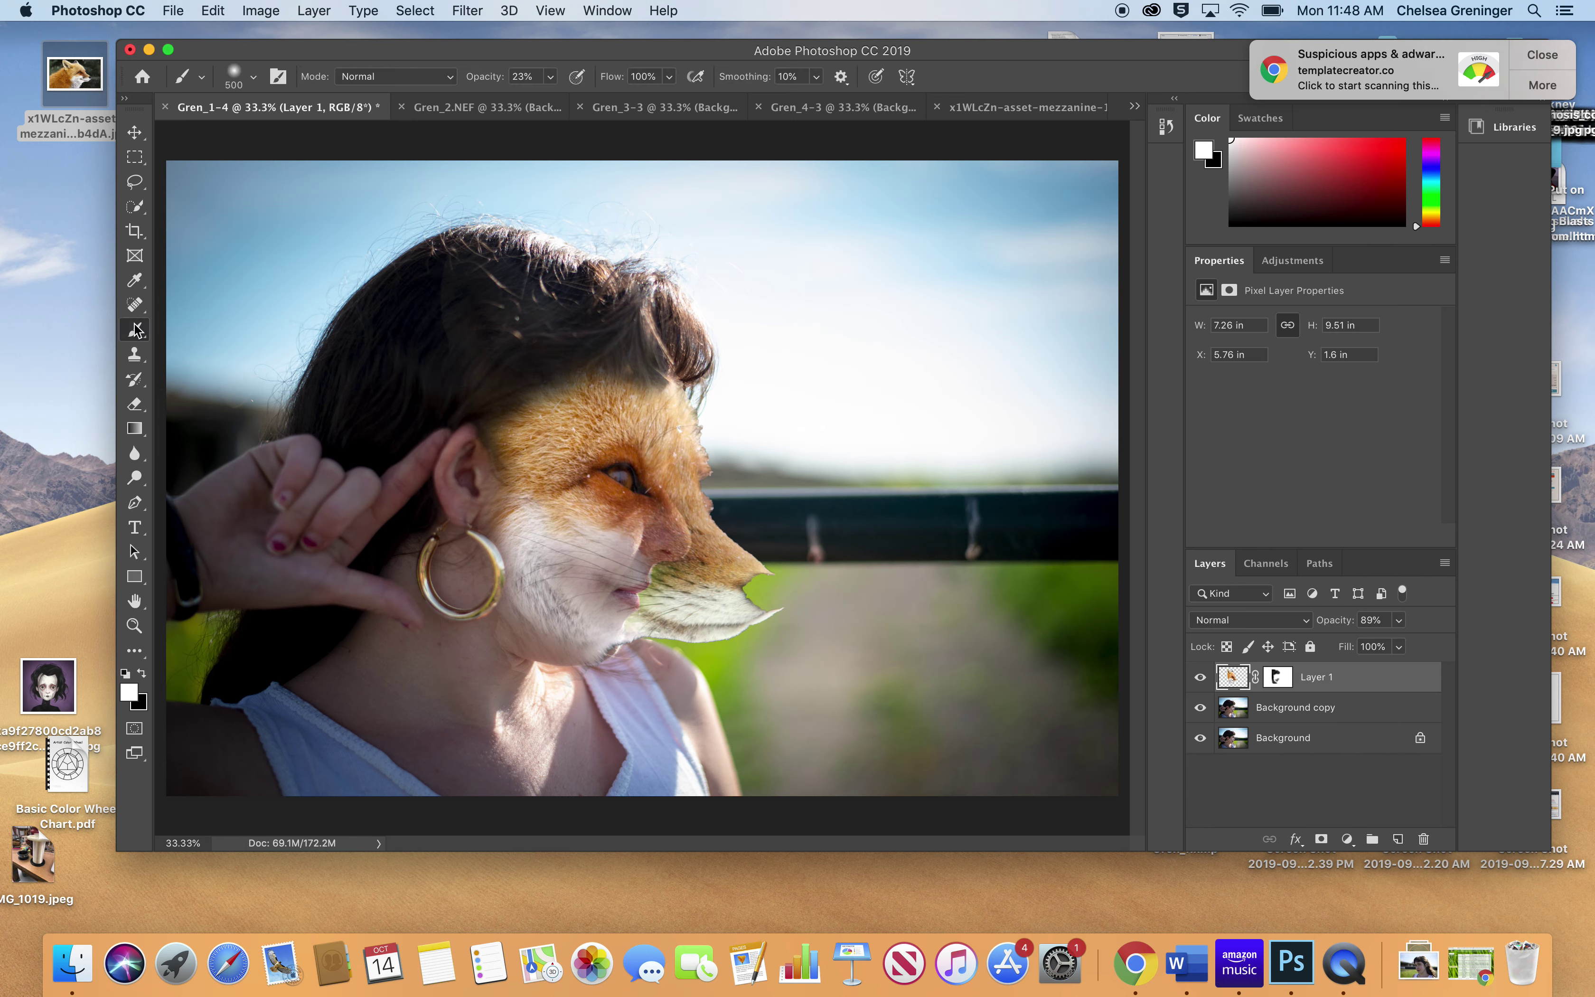
left_click(141, 672)
mouse_move(621, 480)
left_mouse_down()
mouse_move(587, 469)
mouse_move(632, 452)
mouse_move(649, 518)
mouse_move(691, 549)
mouse_move(633, 568)
mouse_move(622, 594)
mouse_move(785, 627)
mouse_move(772, 597)
mouse_move(730, 591)
mouse_move(602, 572)
mouse_move(575, 616)
left_mouse_up()
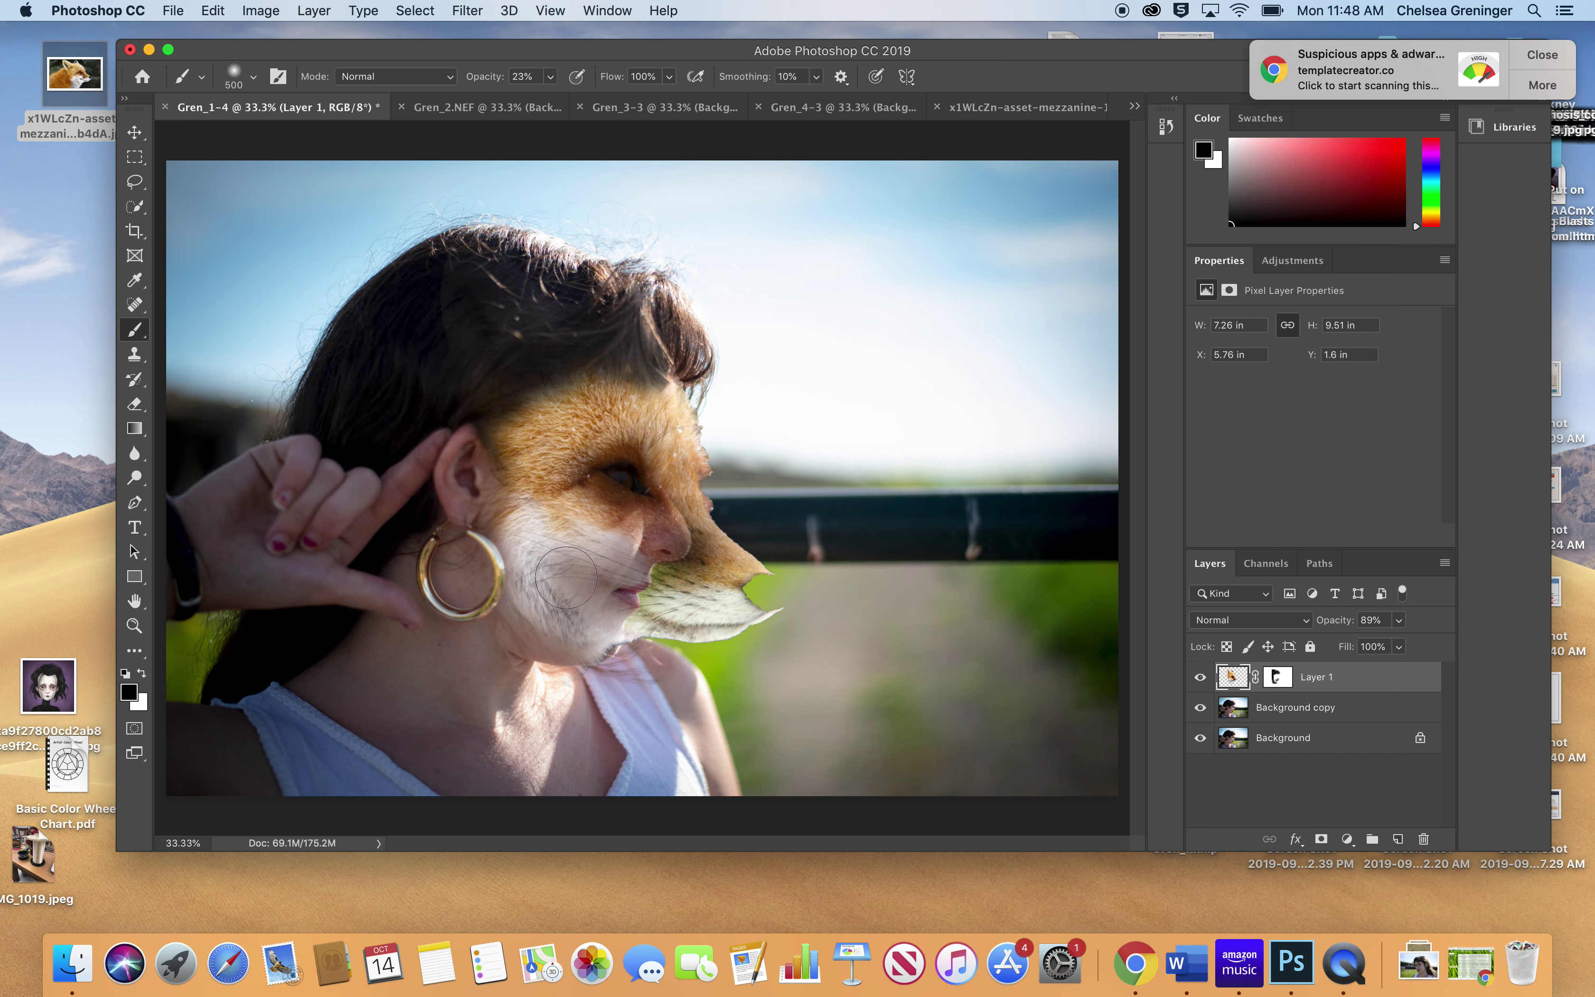
mouse_move(526, 435)
left_mouse_down()
mouse_move(492, 425)
mouse_move(503, 388)
mouse_move(585, 348)
mouse_move(655, 361)
mouse_move(650, 340)
mouse_move(571, 298)
mouse_move(429, 285)
mouse_move(491, 351)
left_mouse_up()
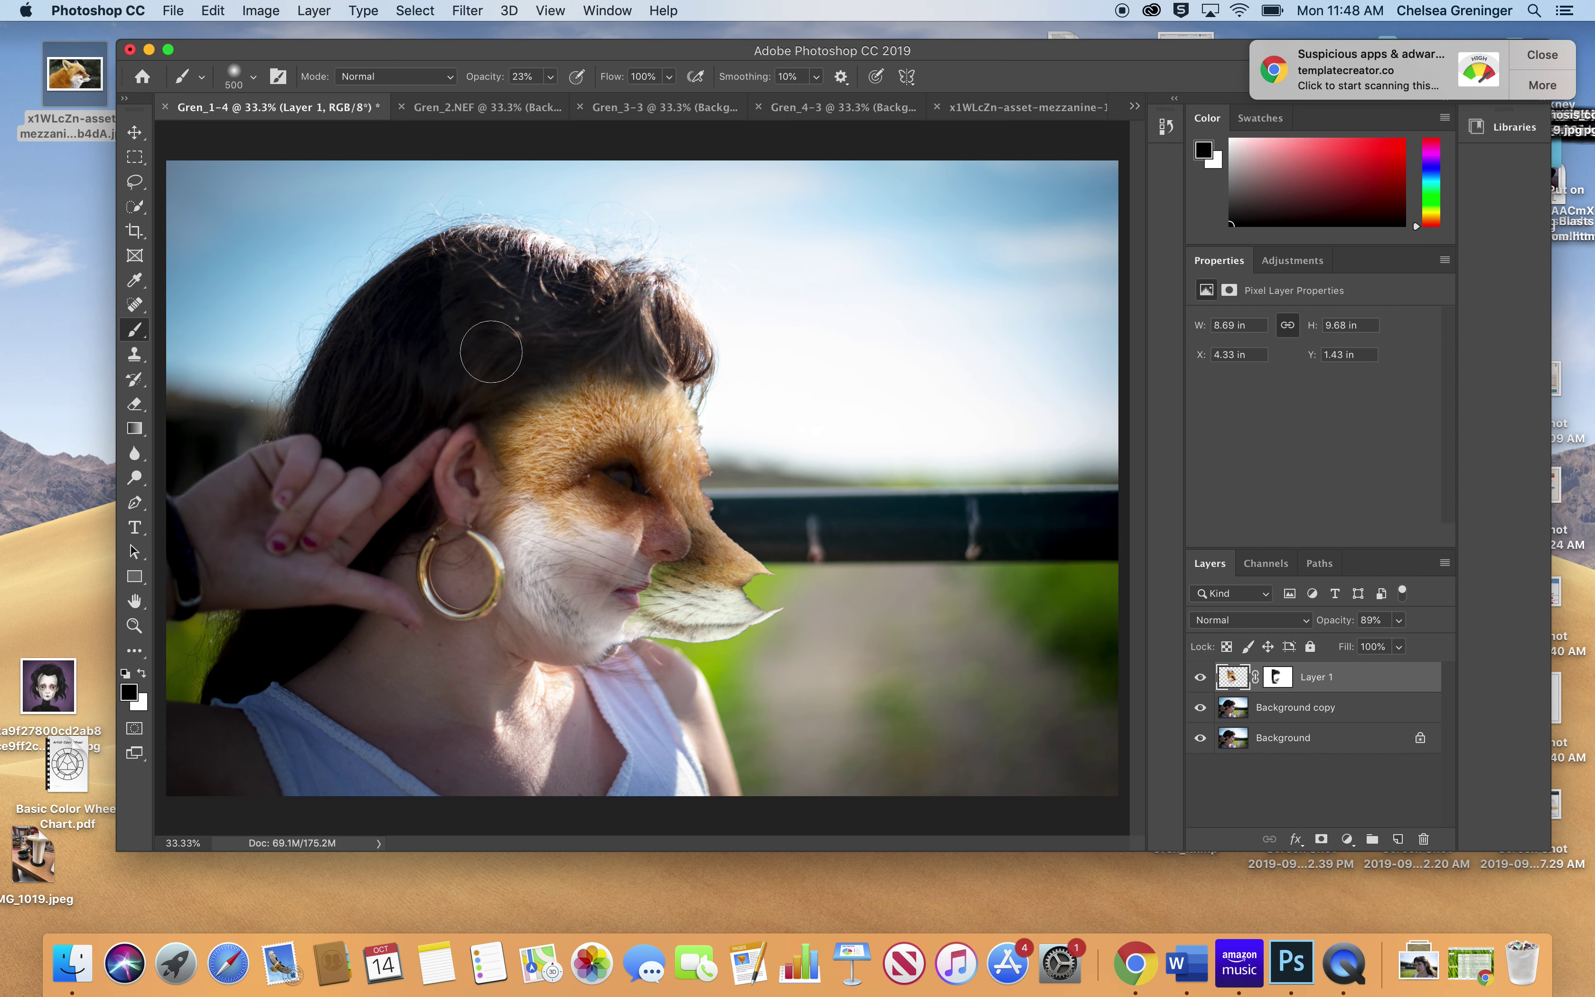
Step: Check the Gren portrait tabs, then paste the masked fox layer into Gren_2.NEF
left_click(497, 112)
left_click(679, 108)
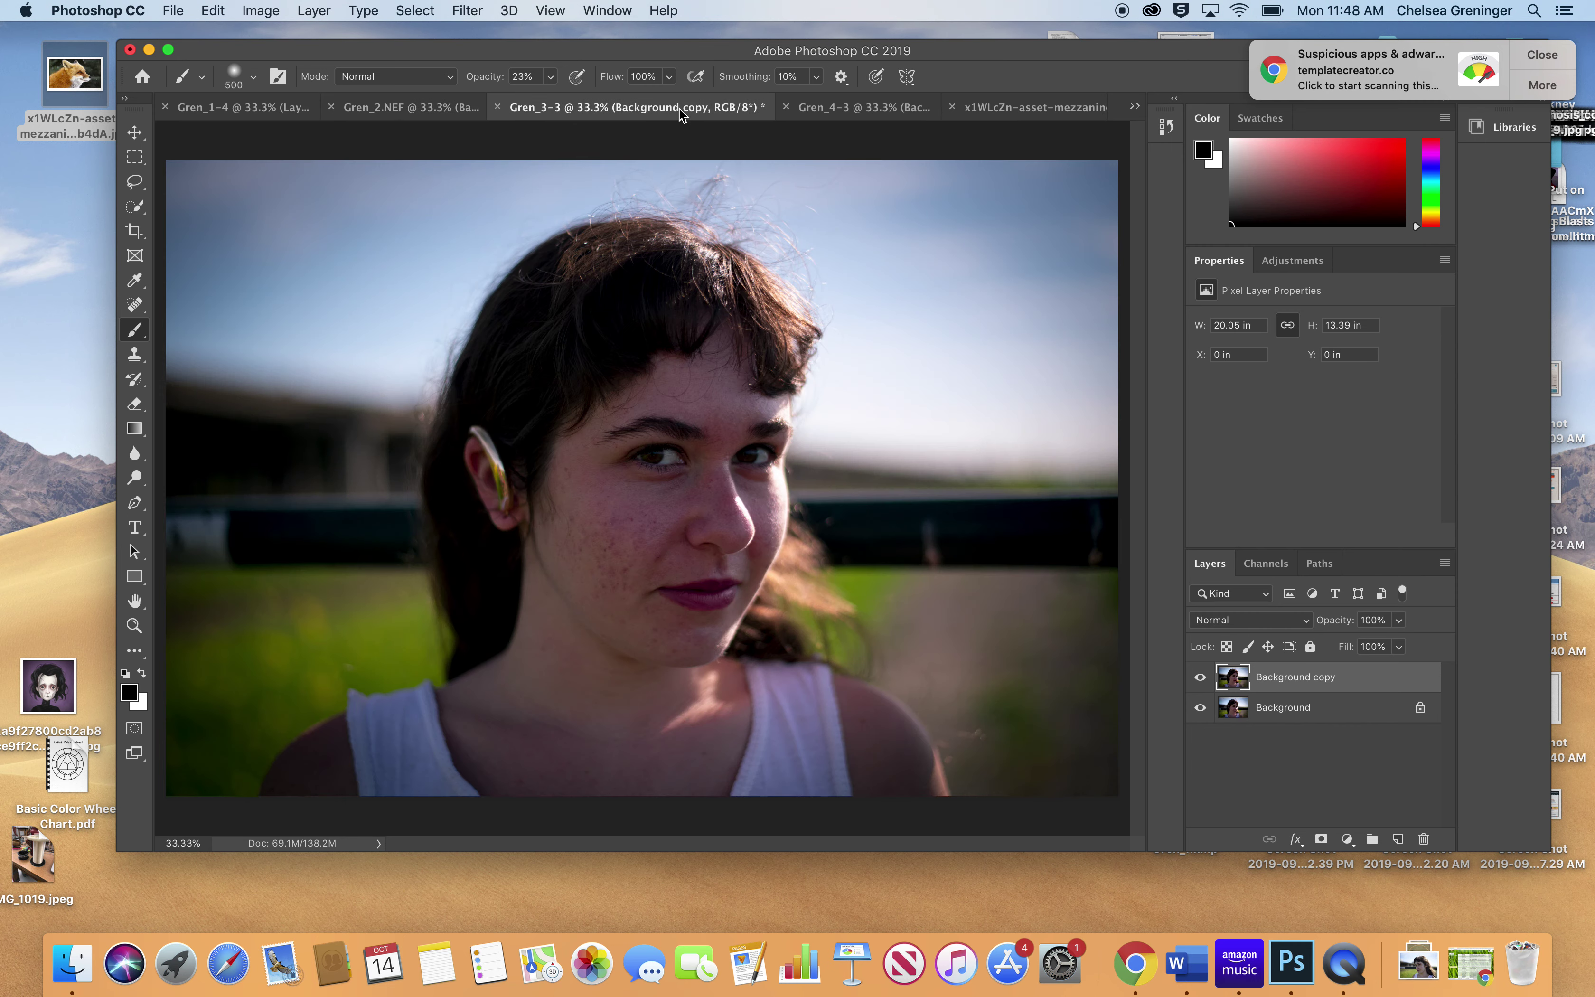
left_click(833, 107)
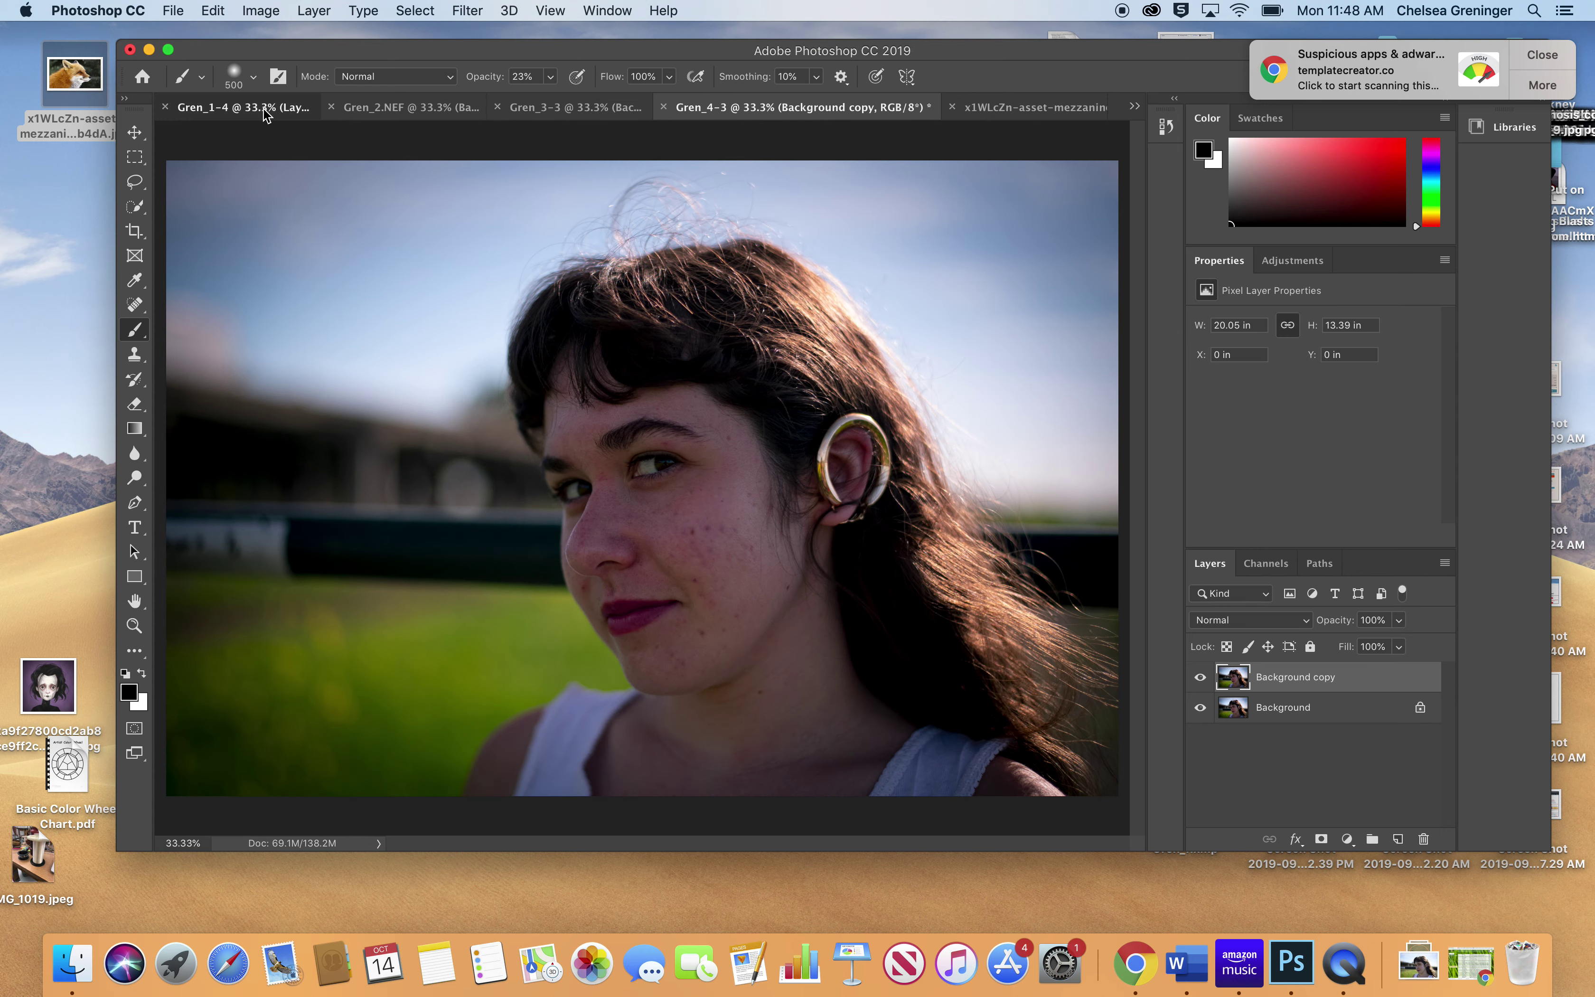
left_click(283, 107)
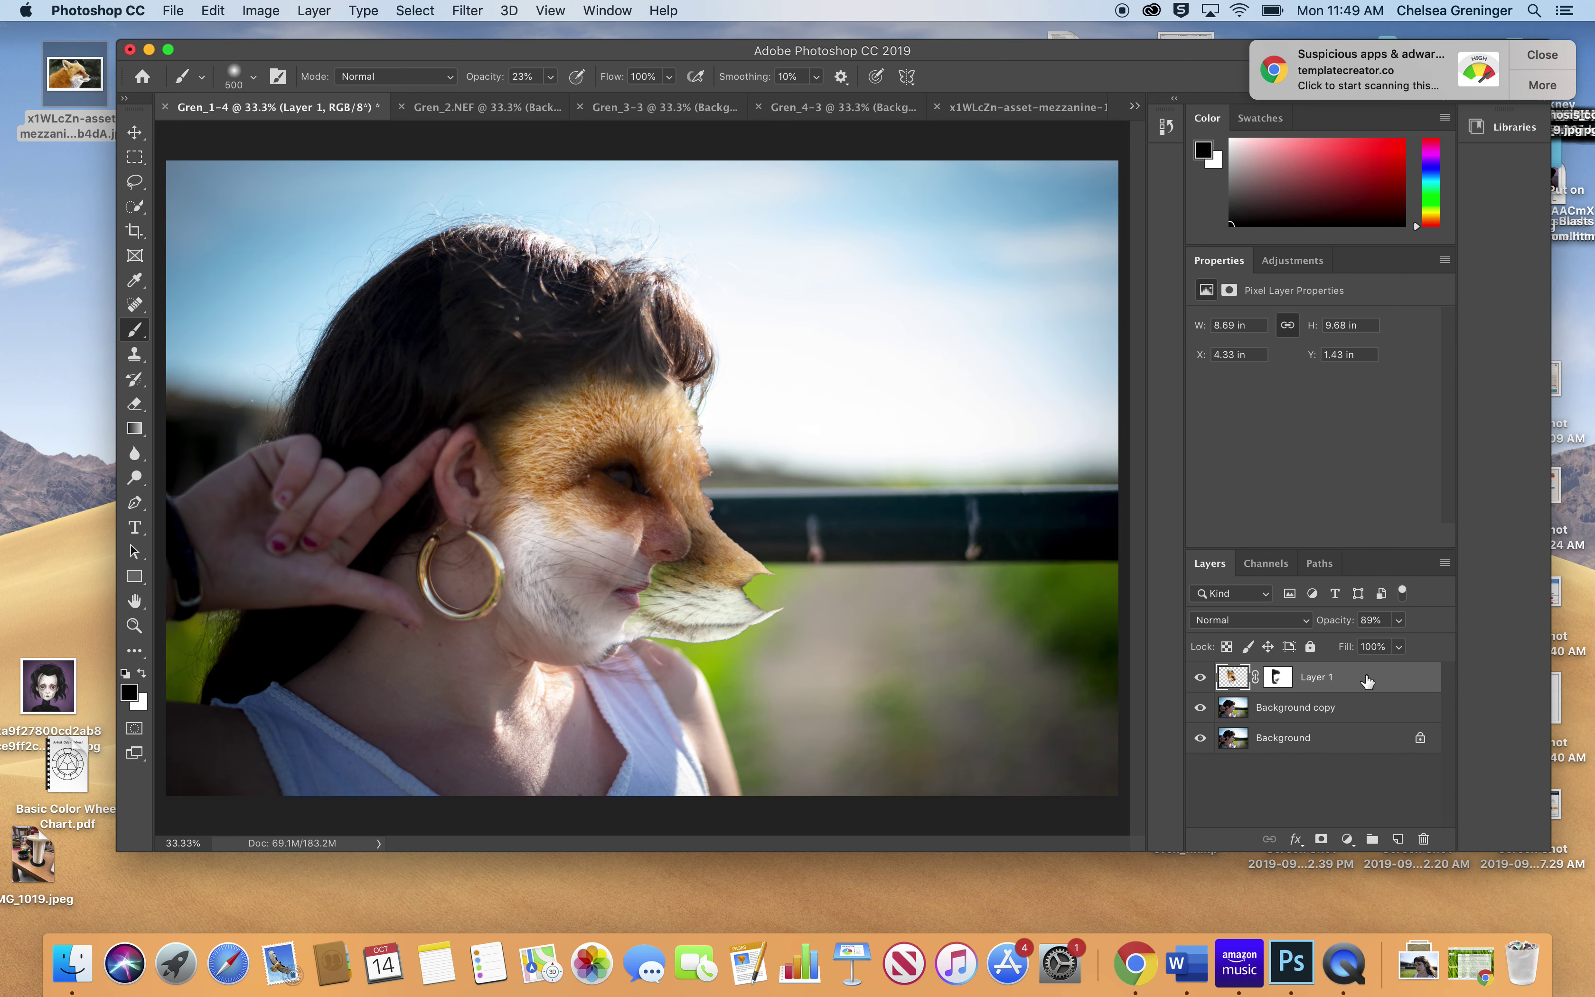
left_click(495, 110)
key("super+z")
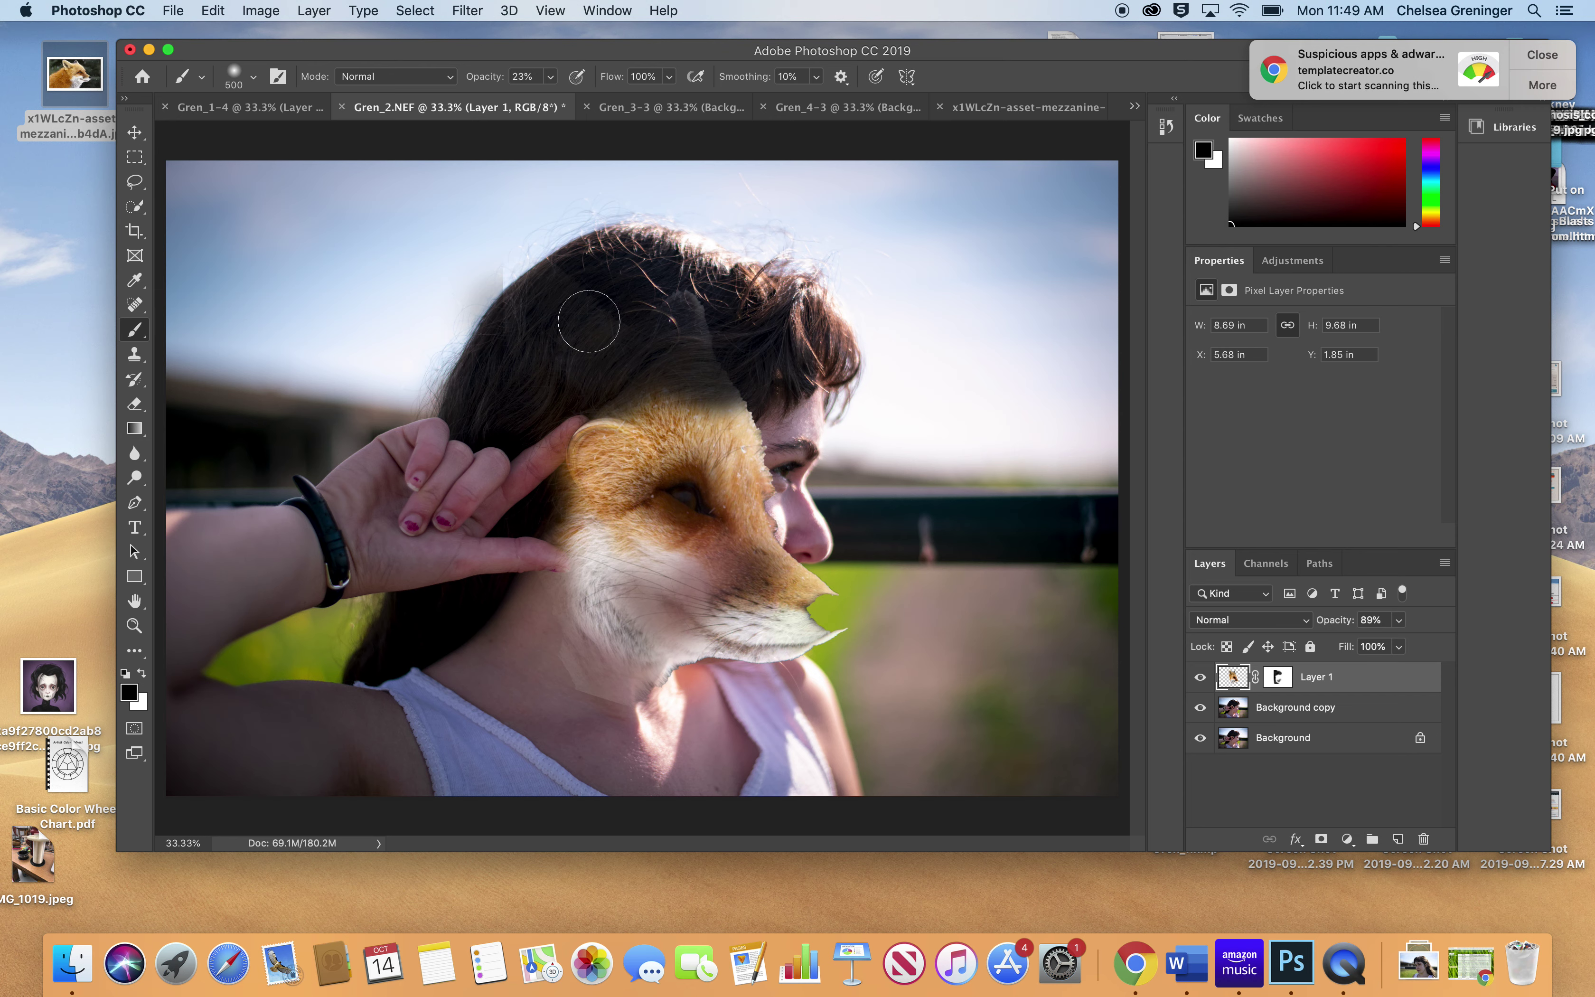
Step: Move the fox face over her face in Gren_2.NEF and warp the snout along her profile
left_click(132, 134)
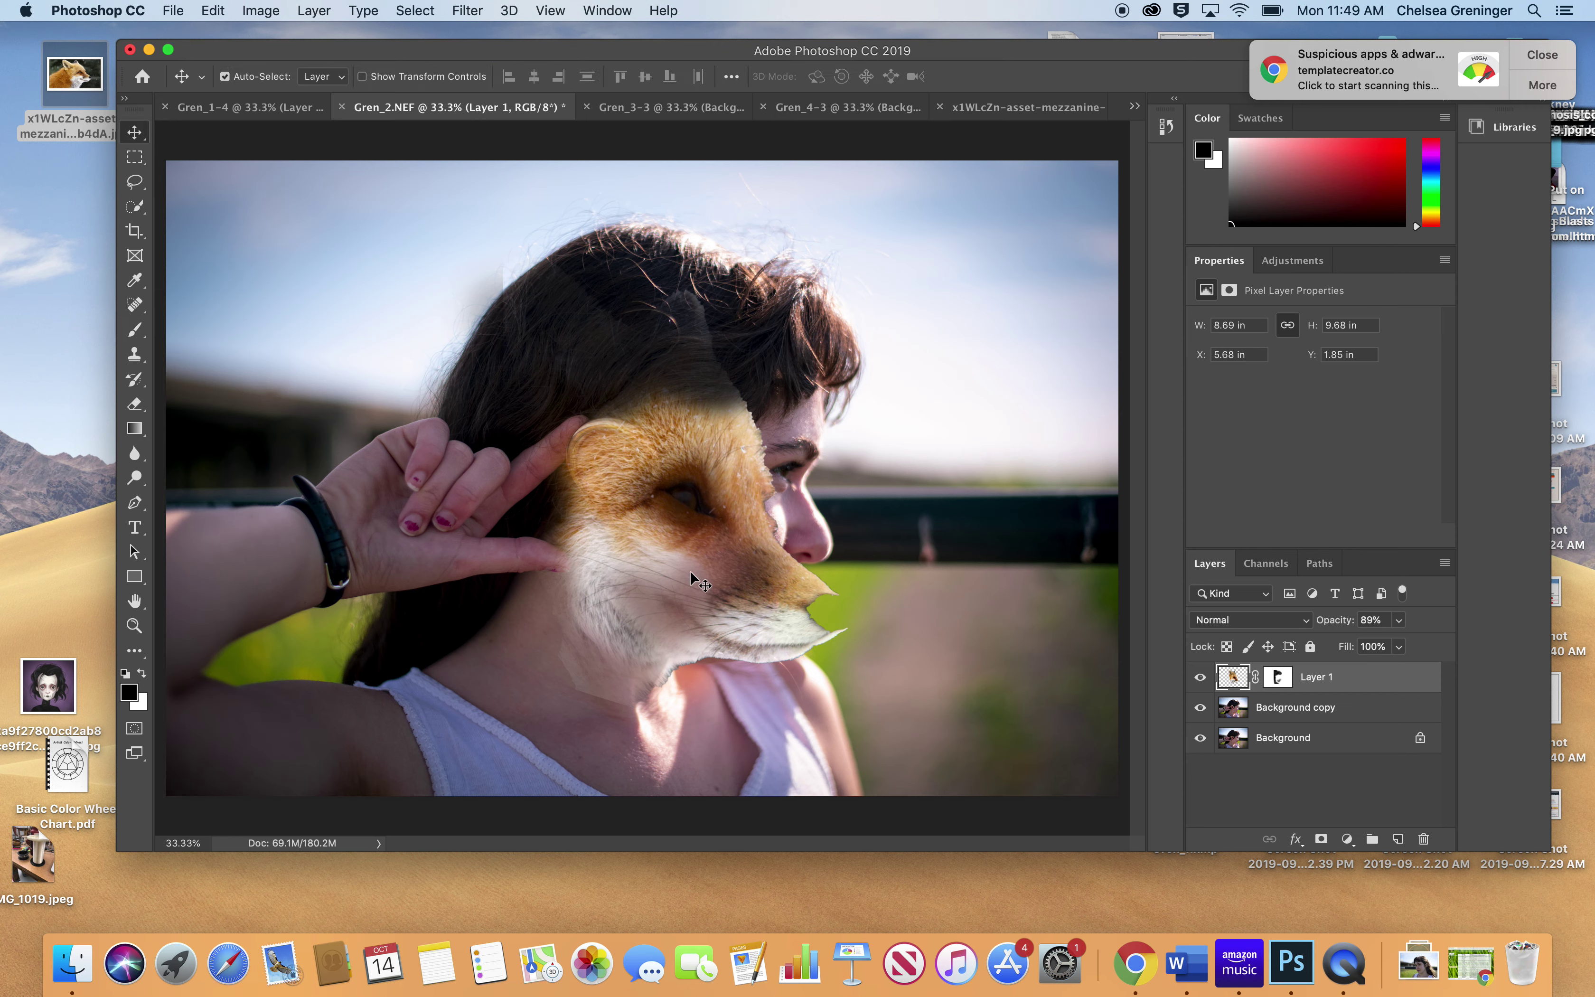
left_click_drag(691, 575, 772, 553)
key("super+t")
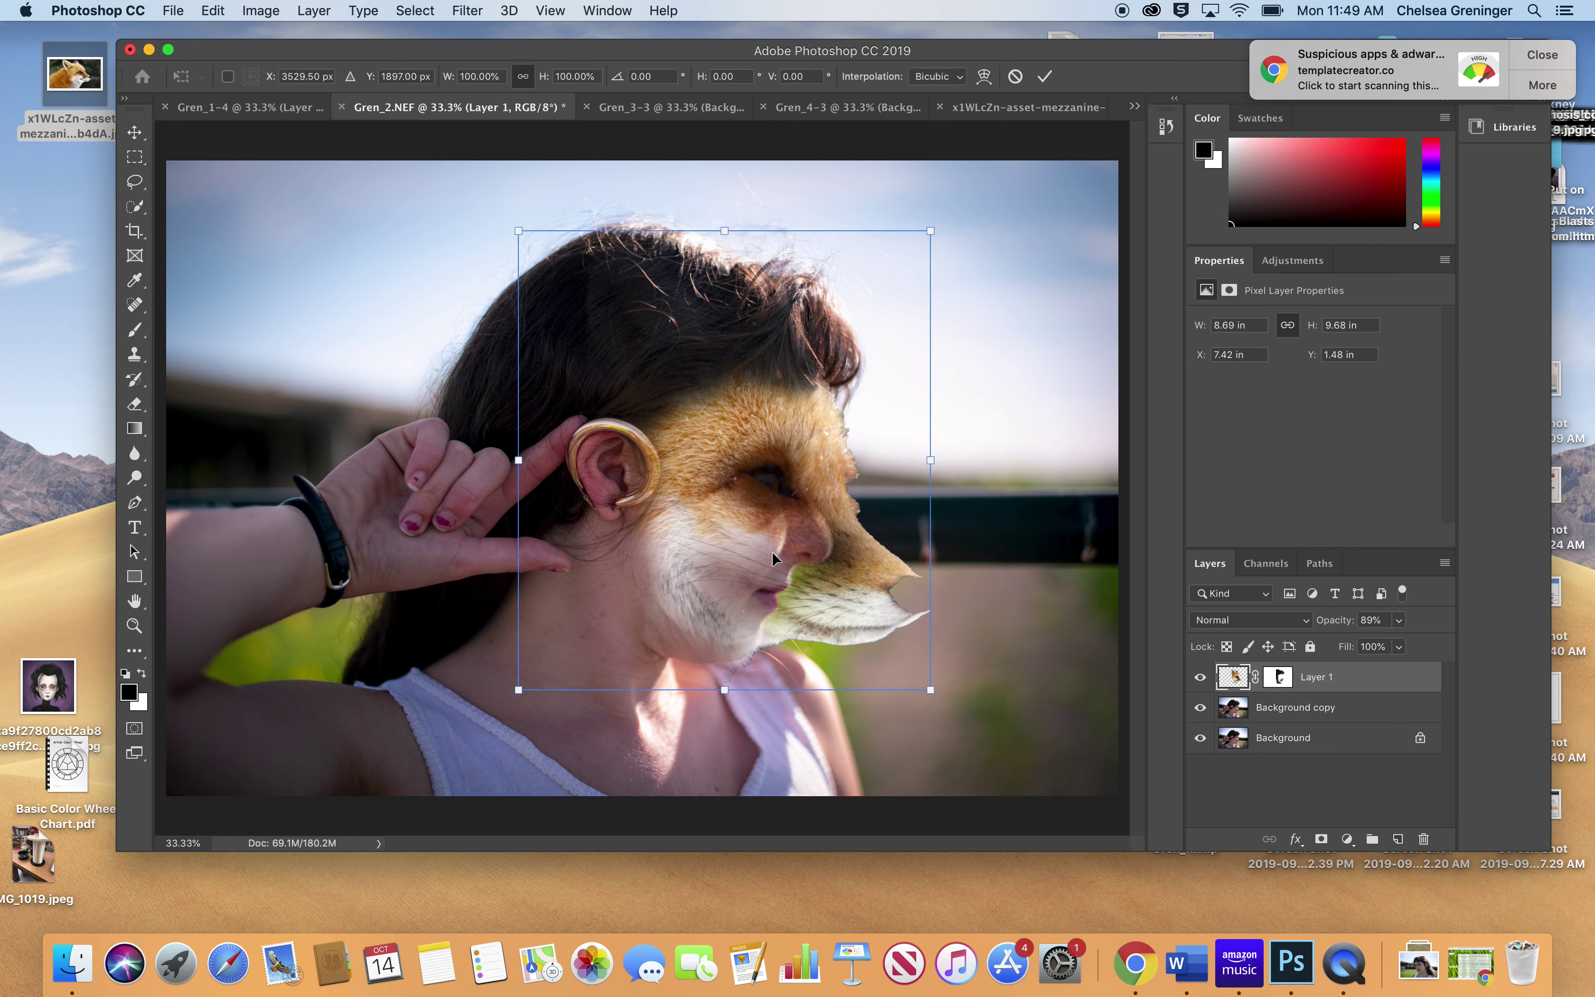
left_click(984, 76)
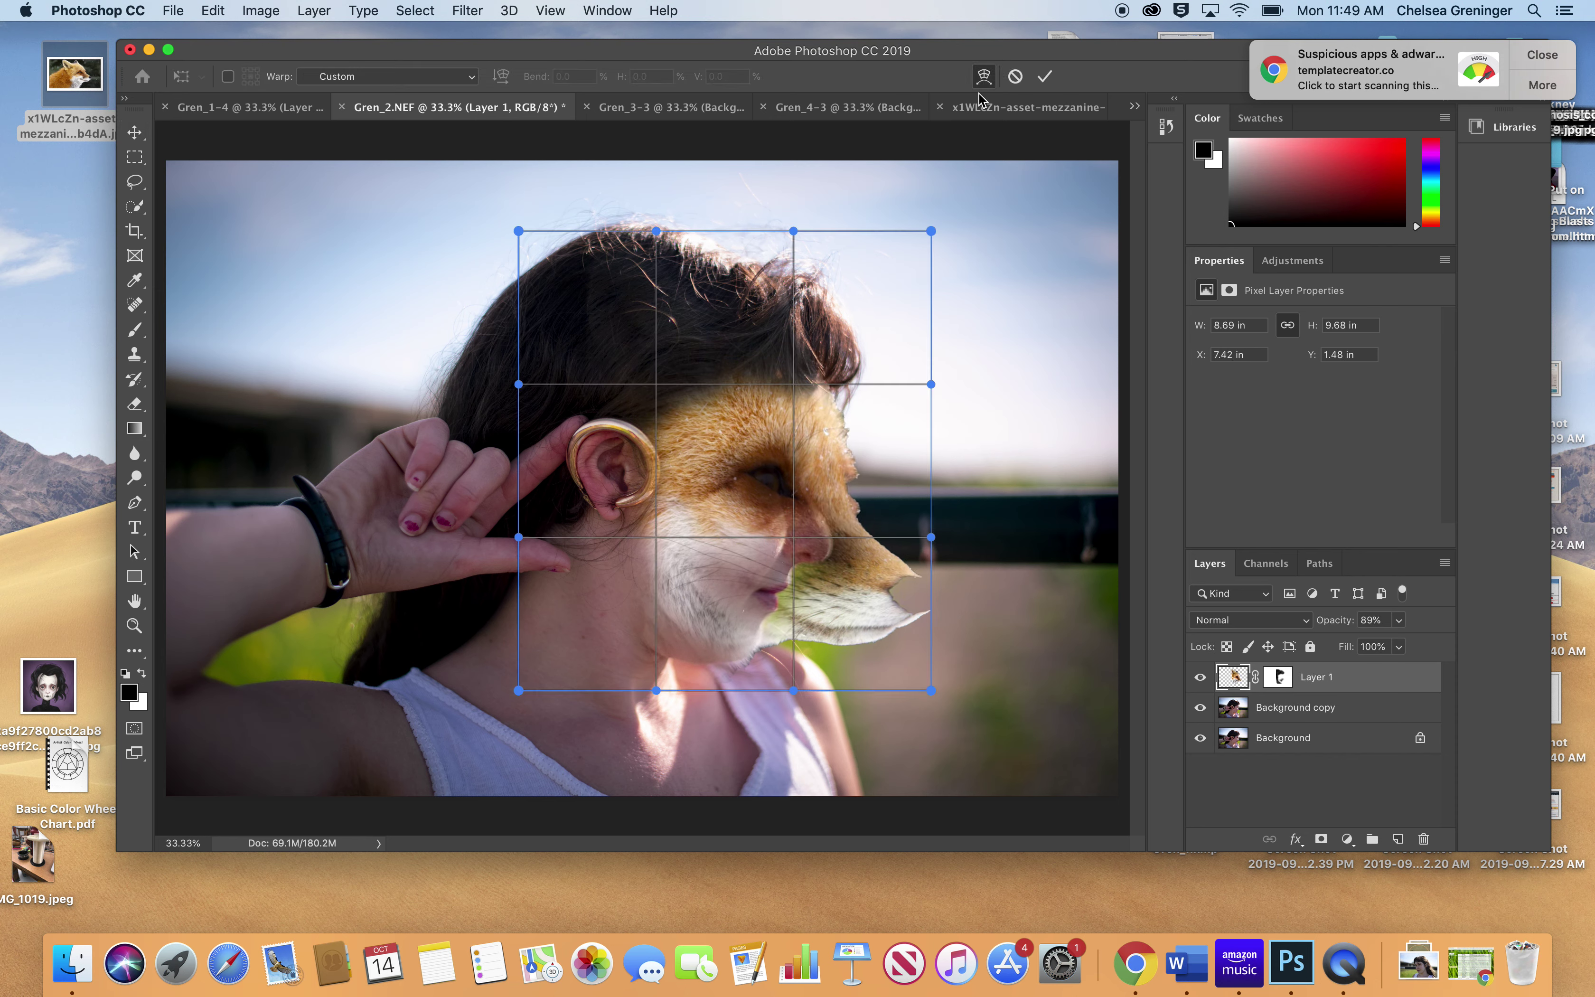
left_click_drag(878, 513, 884, 662)
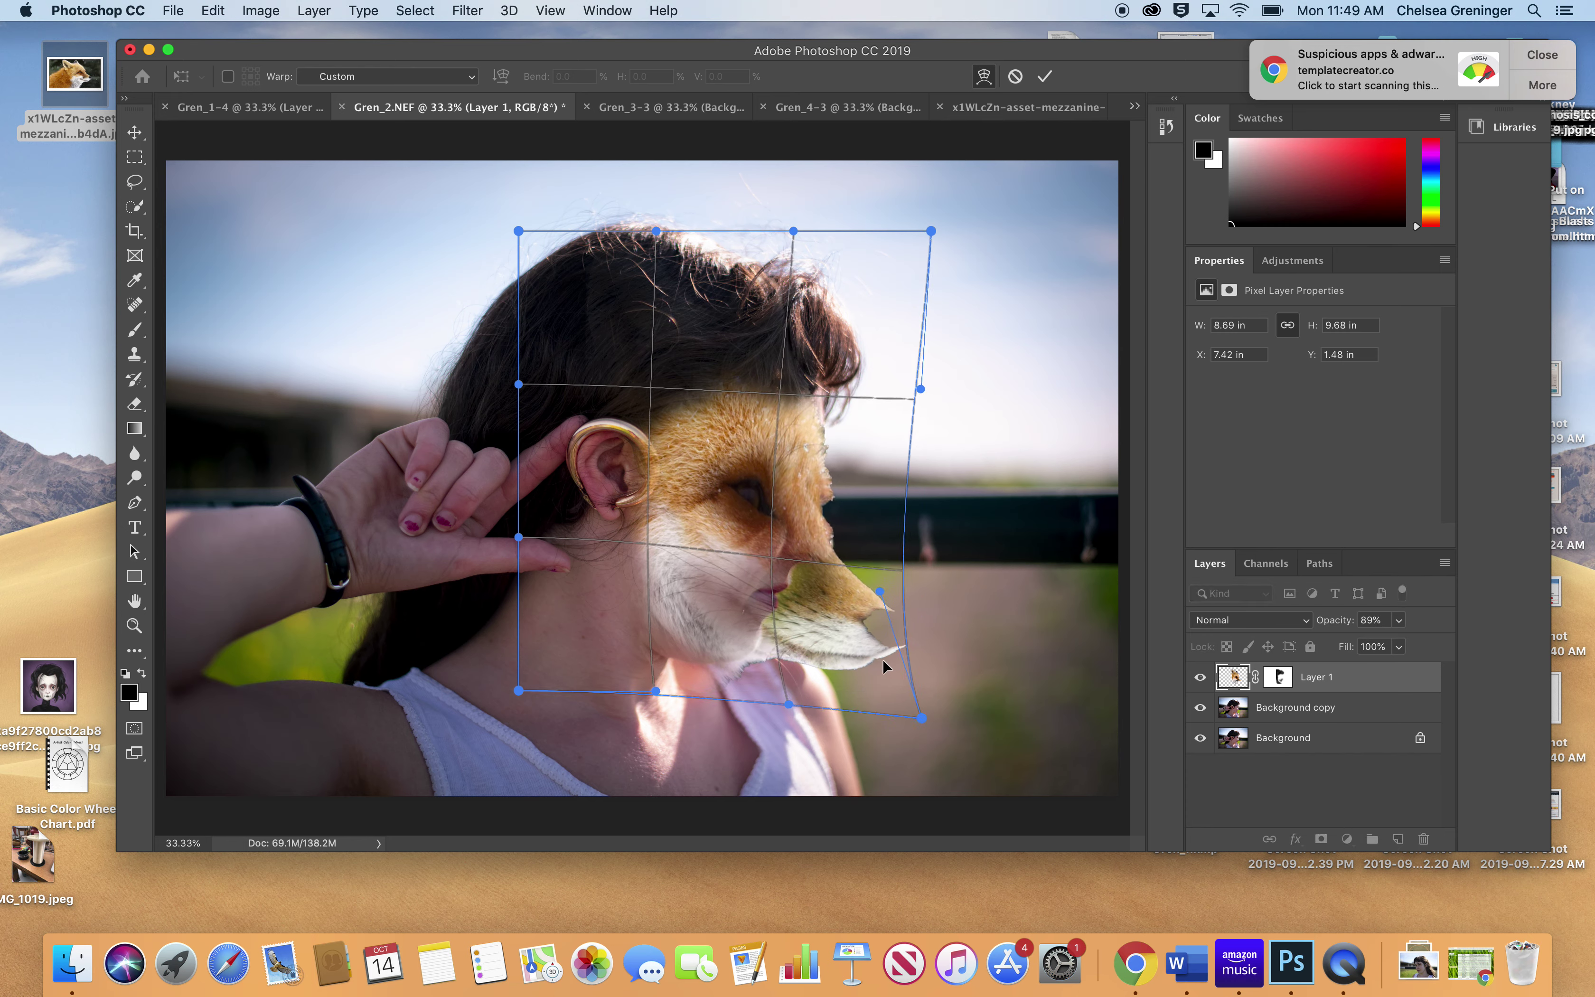
left_click_drag(736, 672, 718, 662)
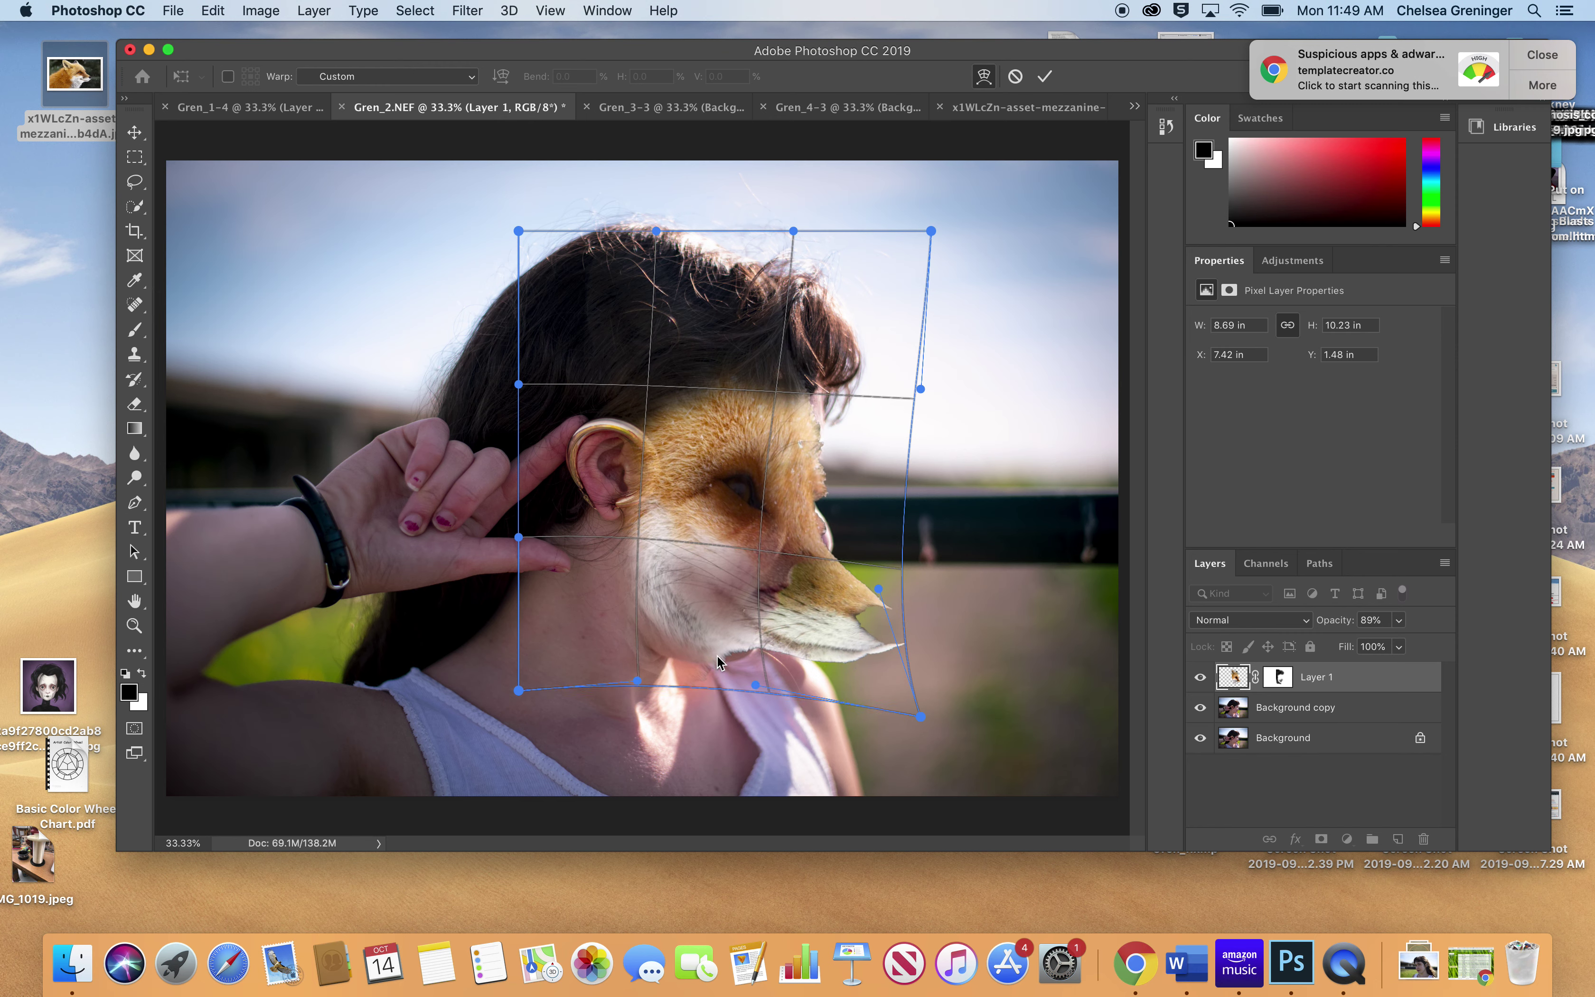
left_click_drag(812, 536, 768, 461)
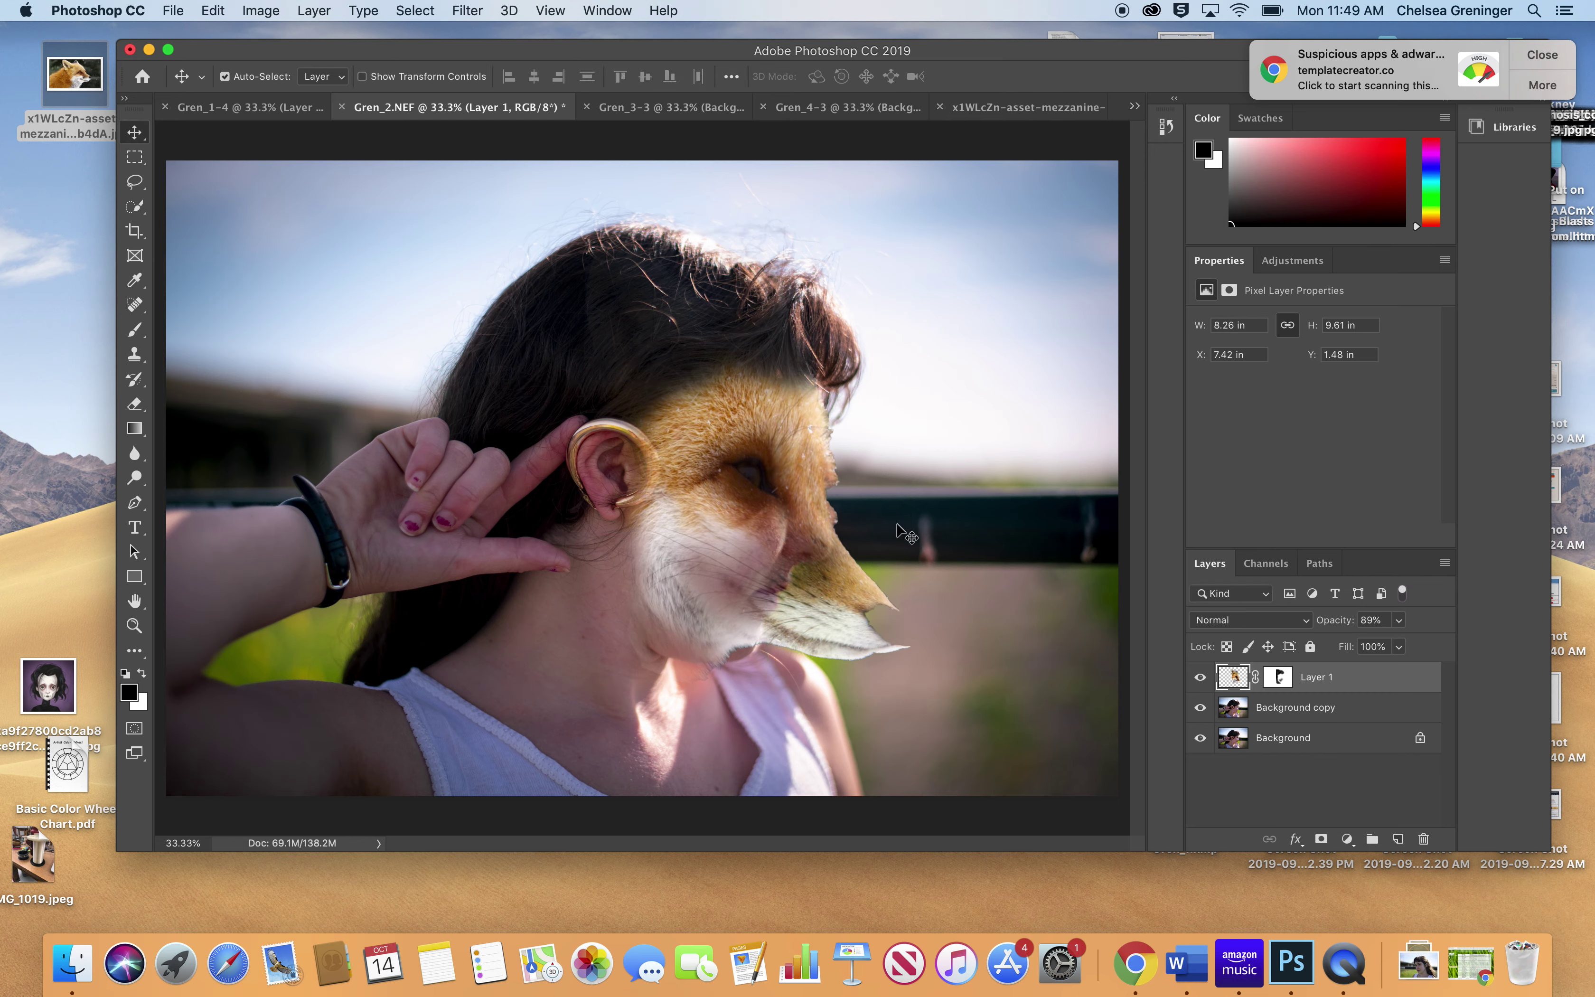
Step: Brush Layer 1's mask to fade the fox fur over her chin and neck
left_click(135, 329)
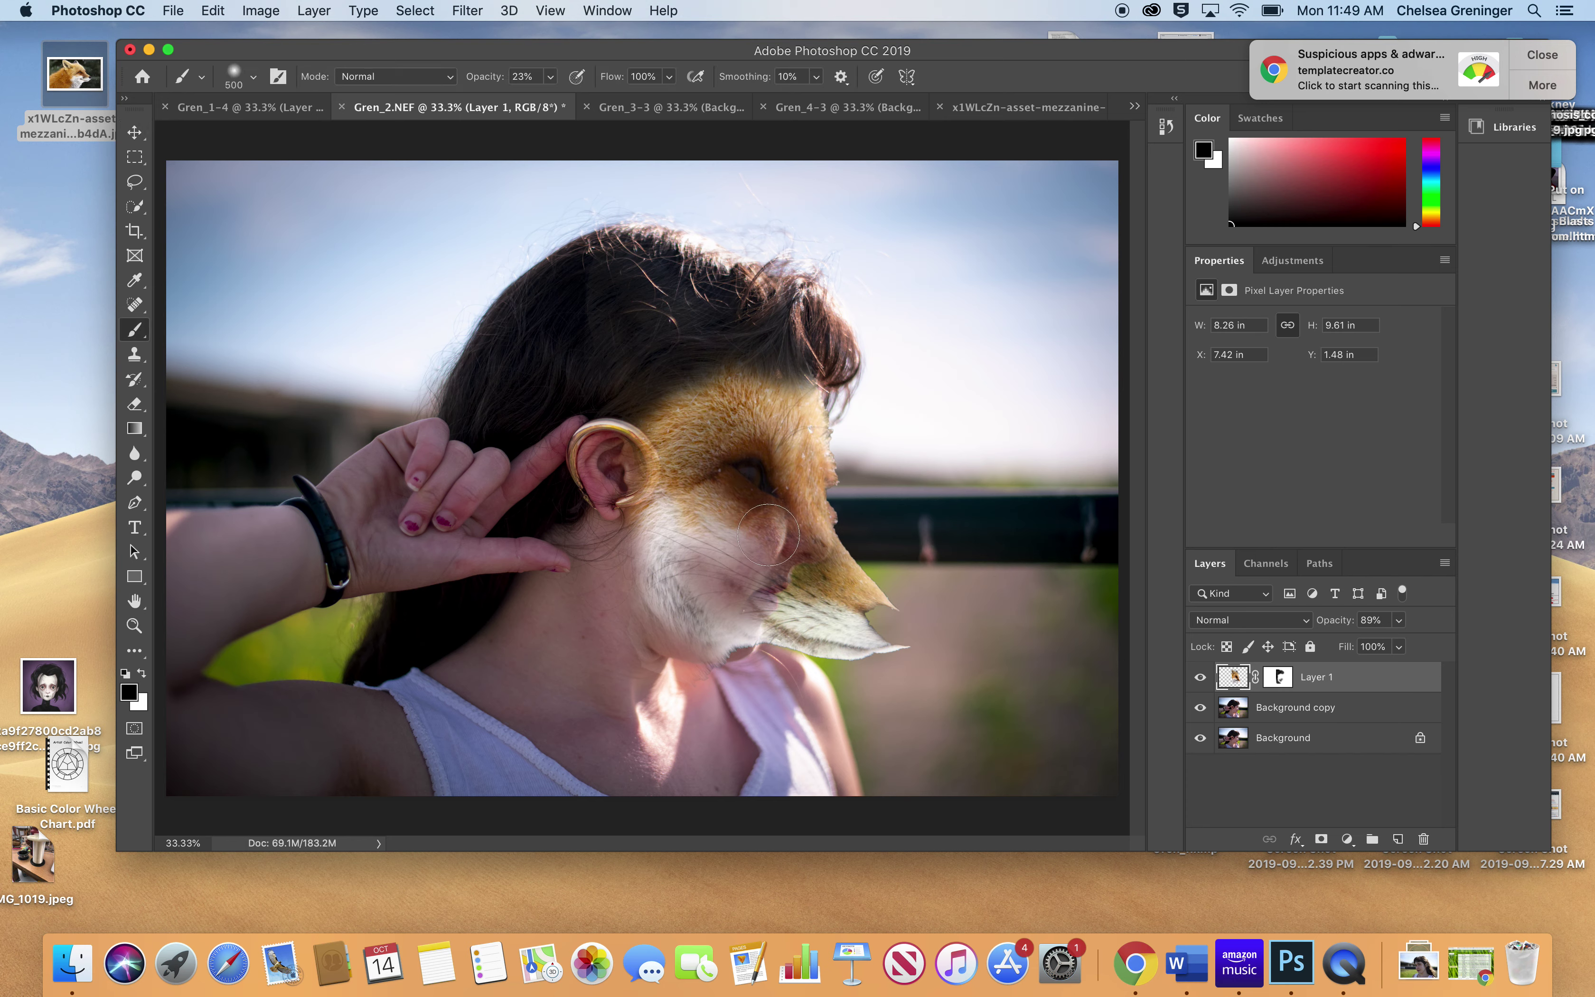
mouse_move(707, 625)
left_mouse_down()
mouse_move(735, 683)
mouse_move(729, 651)
left_mouse_up()
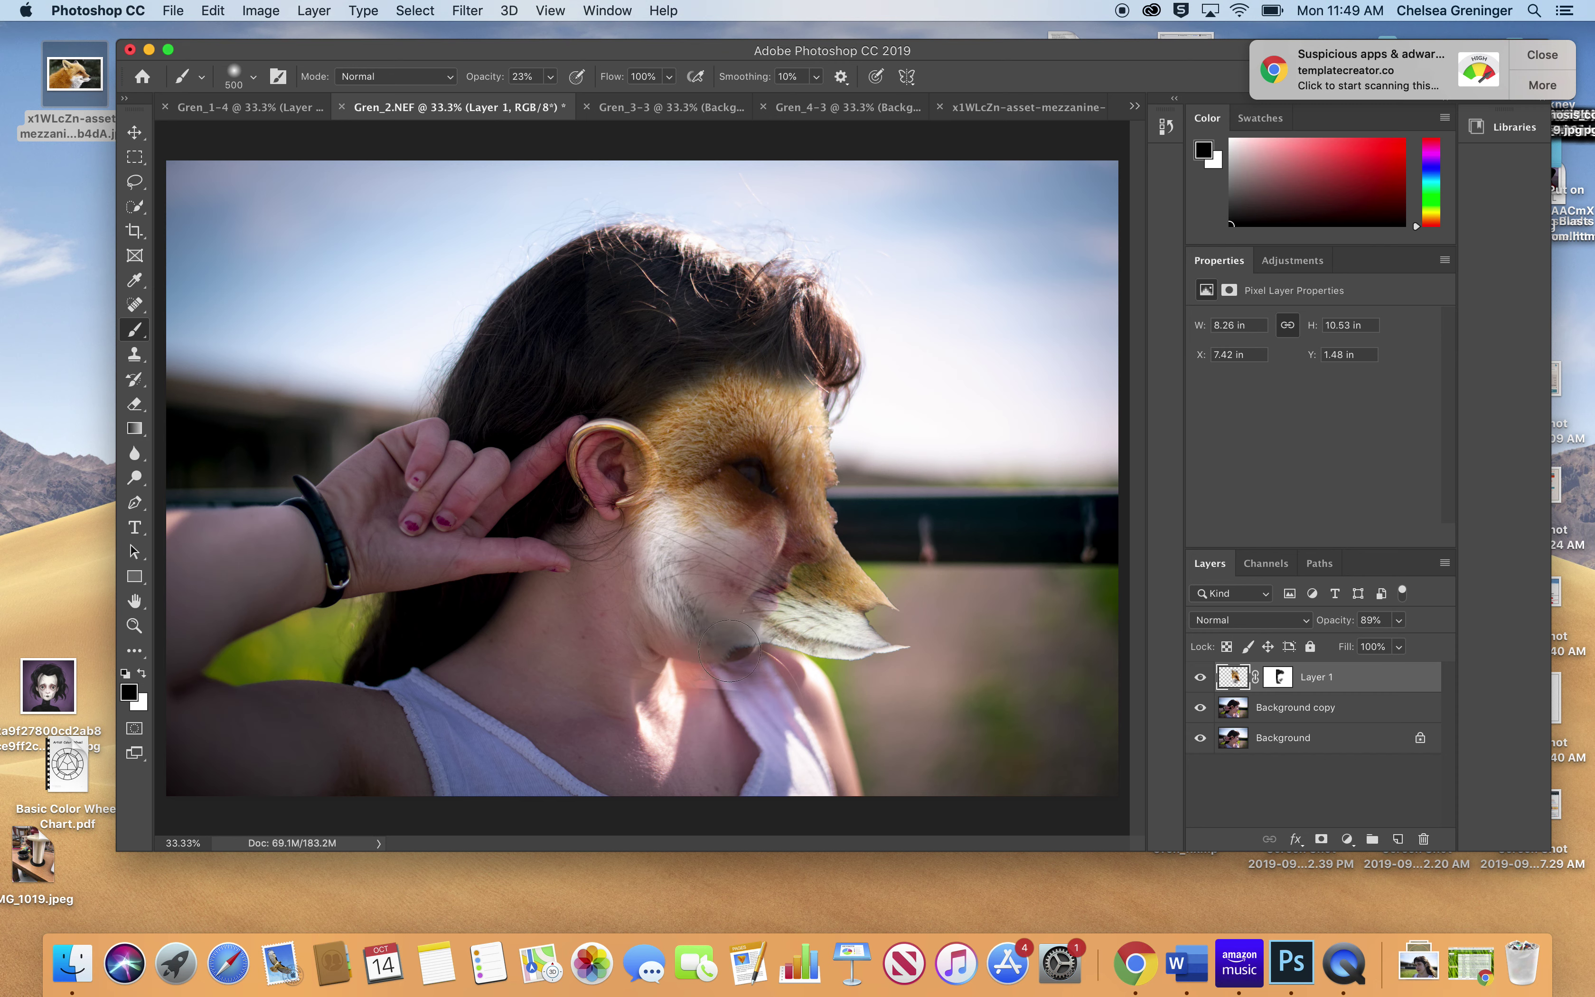
key("super+z")
key("super+z")
key("super+z")
key("super+z")
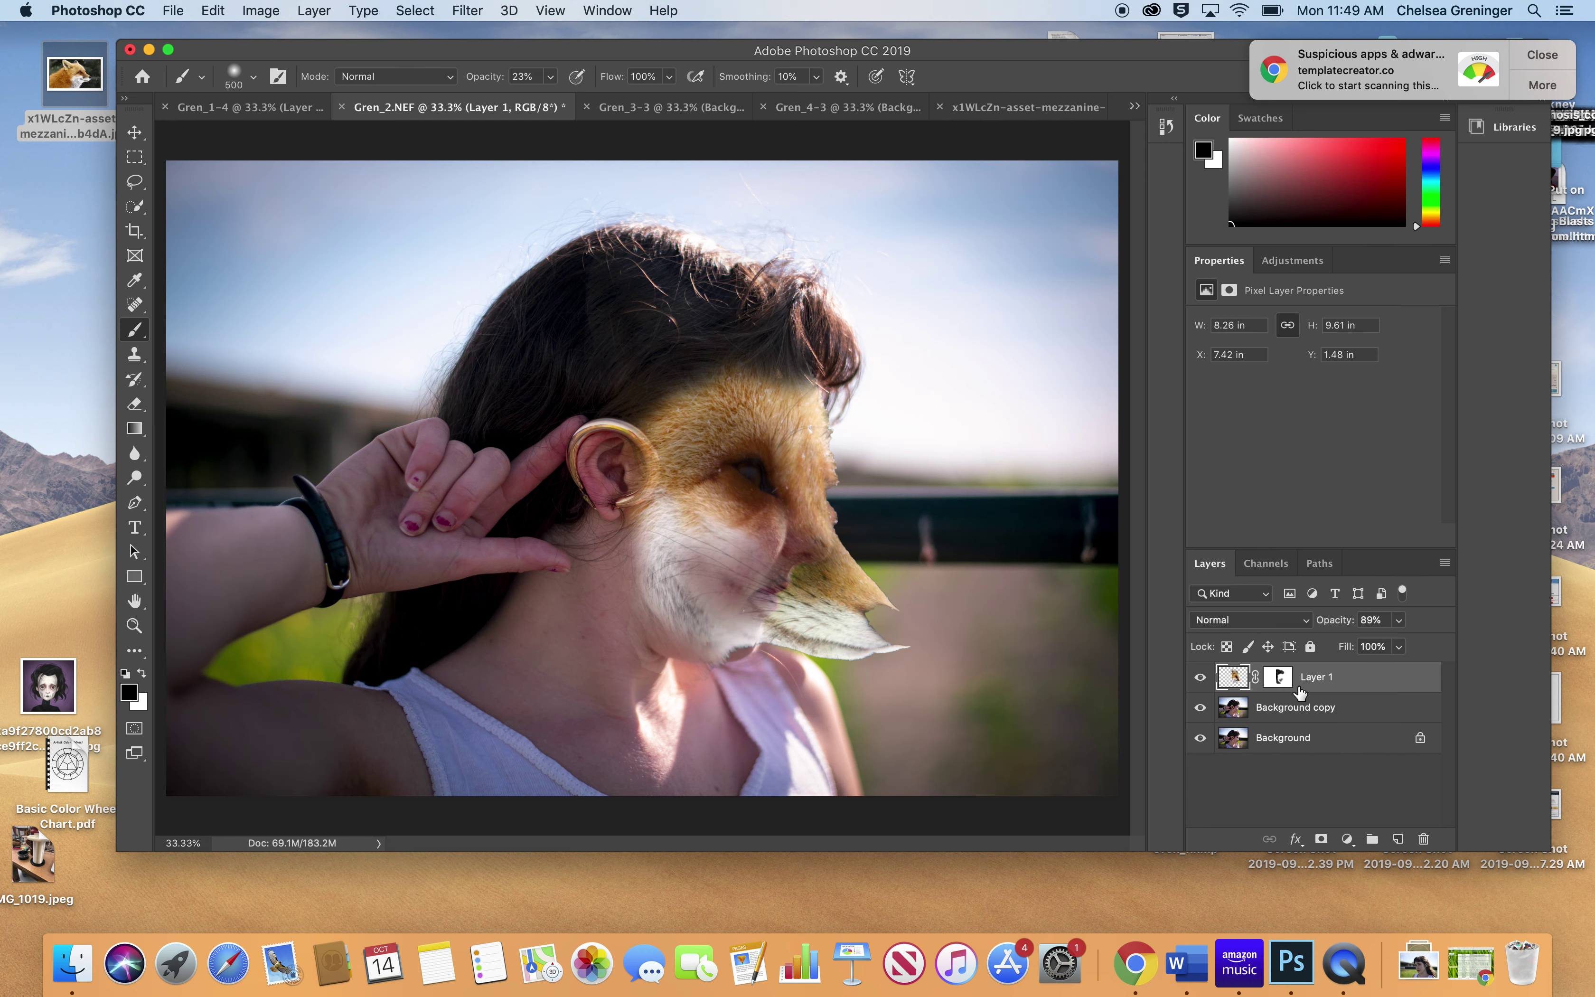
left_click(1280, 677)
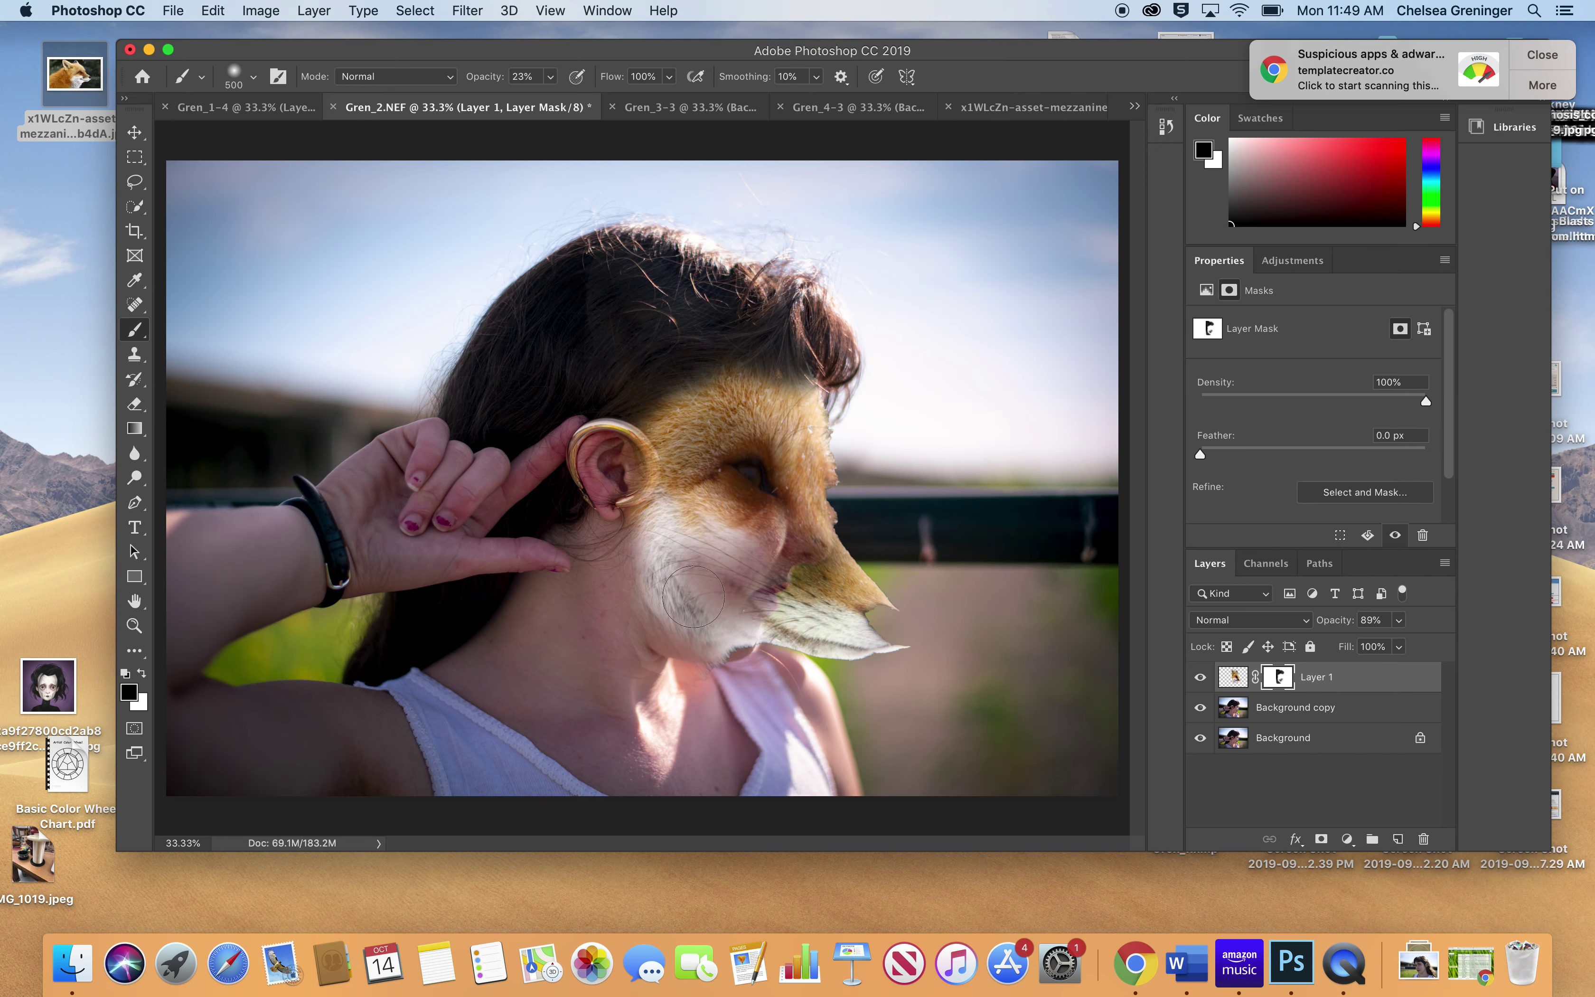
mouse_move(680, 620)
left_mouse_down()
mouse_move(741, 649)
mouse_move(714, 649)
mouse_move(621, 556)
mouse_move(627, 598)
left_mouse_up()
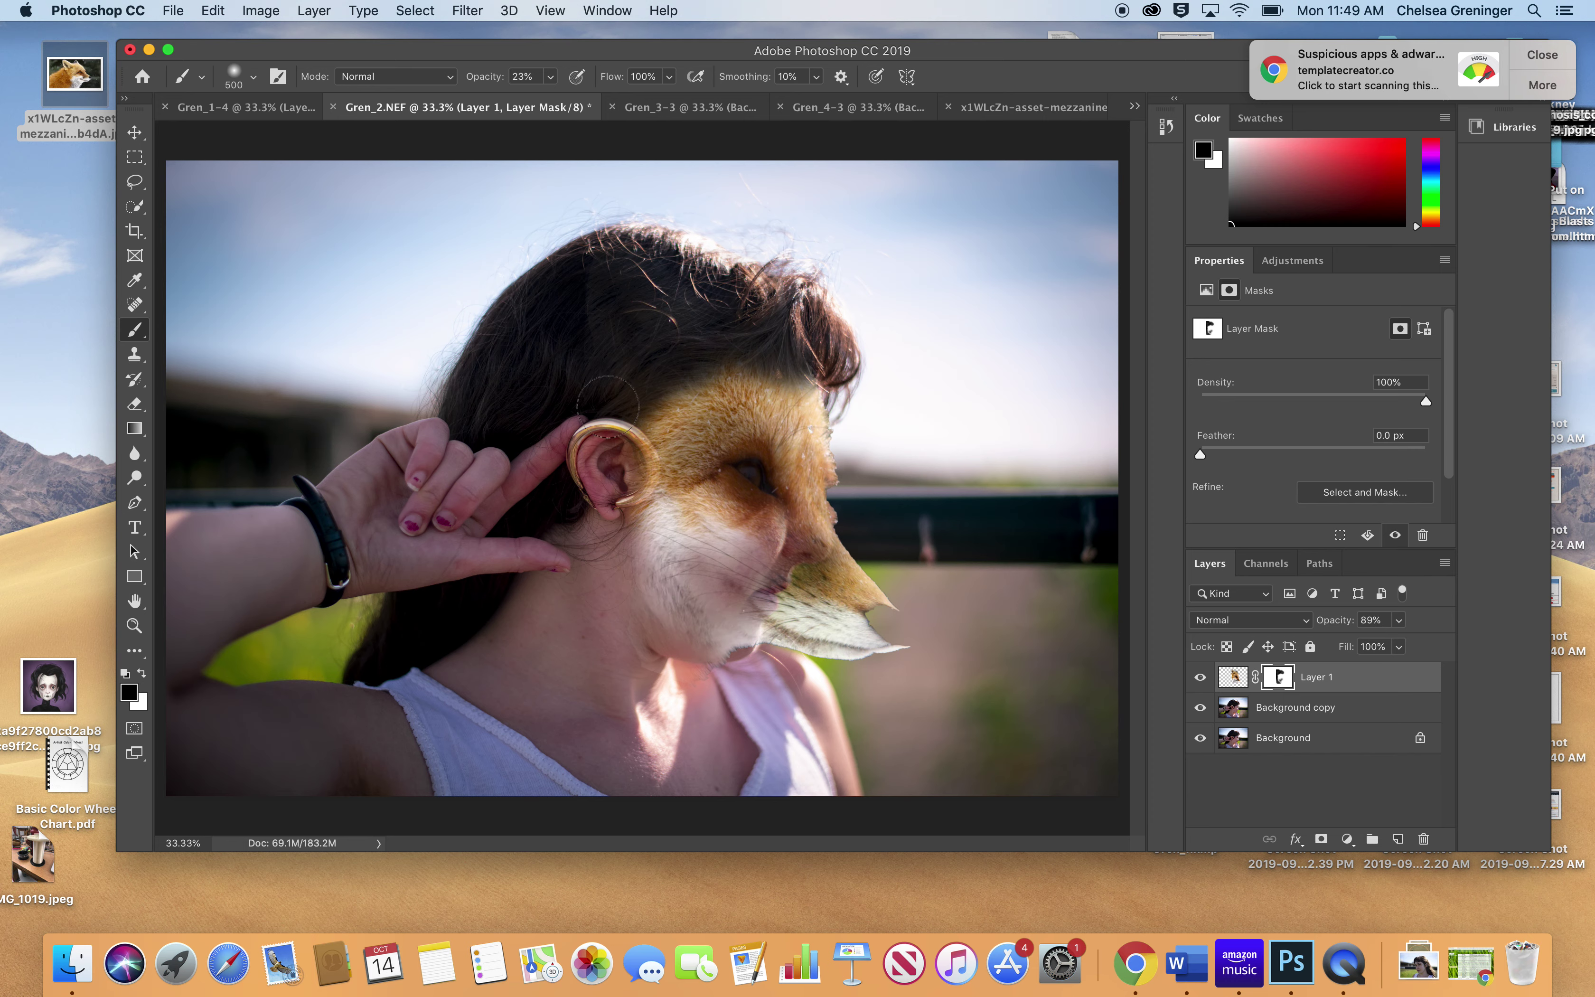
Step: Mask the fur over the ear, along the chin edge and under the fox's eye
mouse_move(608, 406)
left_mouse_down()
mouse_move(652, 379)
mouse_move(621, 440)
mouse_move(634, 460)
mouse_move(617, 455)
mouse_move(631, 480)
mouse_move(629, 453)
mouse_move(690, 378)
mouse_move(827, 396)
mouse_move(821, 427)
mouse_move(748, 353)
mouse_move(829, 424)
mouse_move(778, 471)
mouse_move(787, 500)
mouse_move(832, 459)
mouse_move(856, 474)
mouse_move(850, 513)
left_mouse_up()
mouse_move(840, 618)
left_mouse_down()
mouse_move(810, 659)
mouse_move(752, 657)
left_mouse_up()
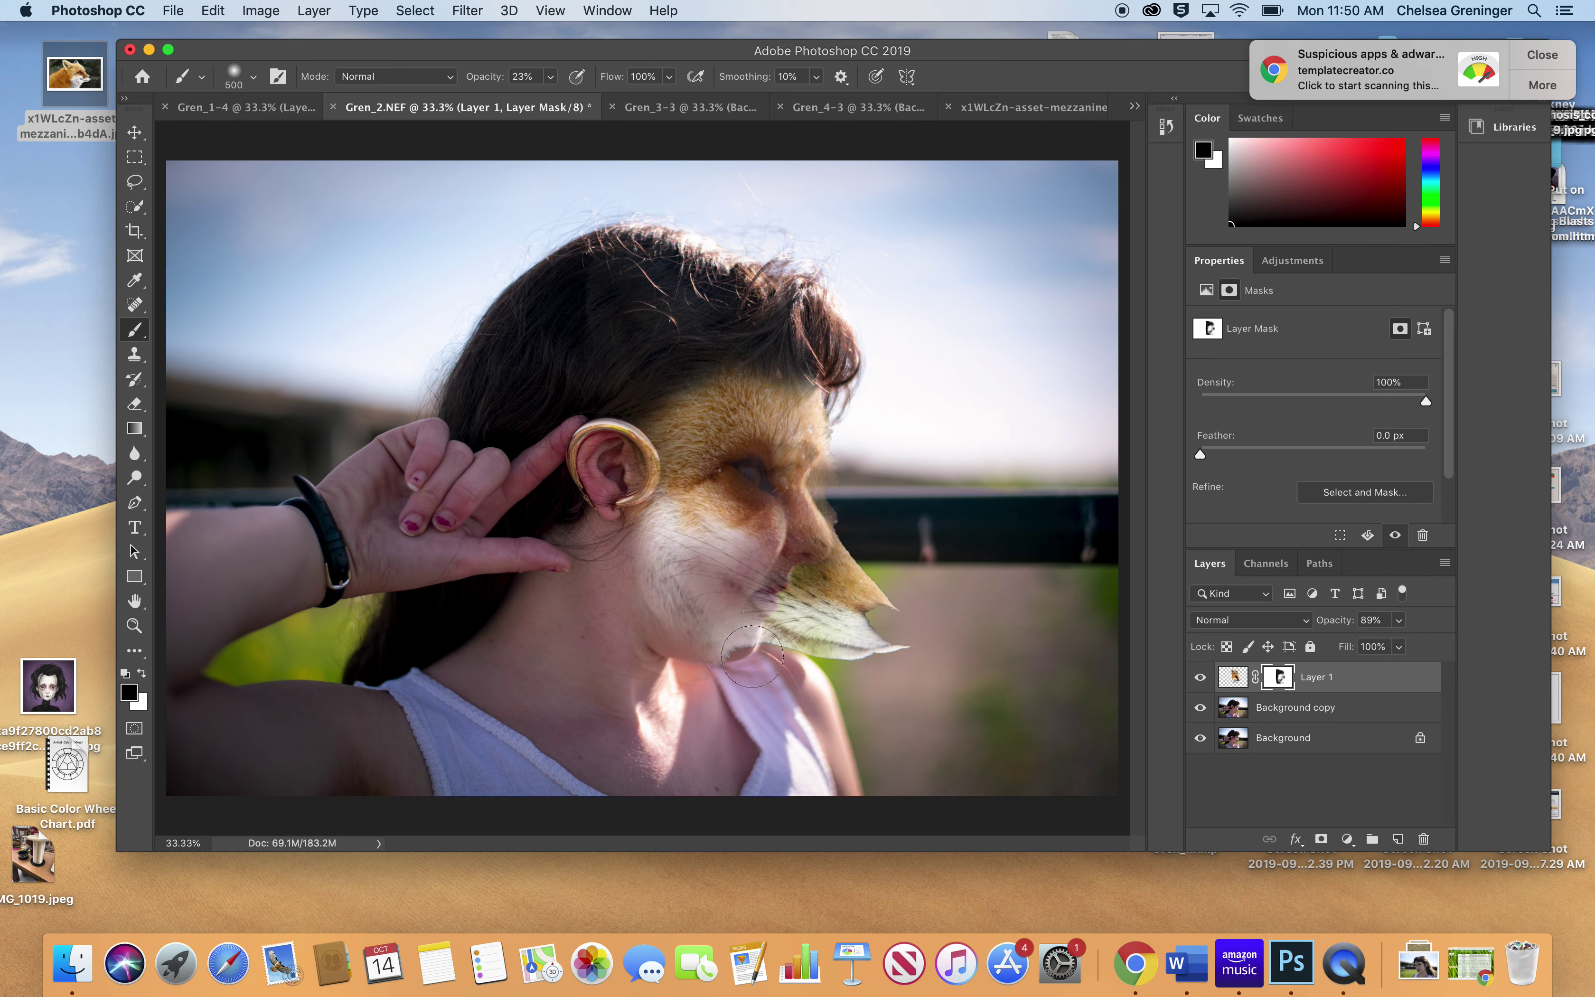
mouse_move(679, 592)
left_mouse_down()
mouse_move(694, 547)
mouse_move(734, 541)
mouse_move(748, 513)
mouse_move(721, 478)
mouse_move(811, 429)
left_mouse_up()
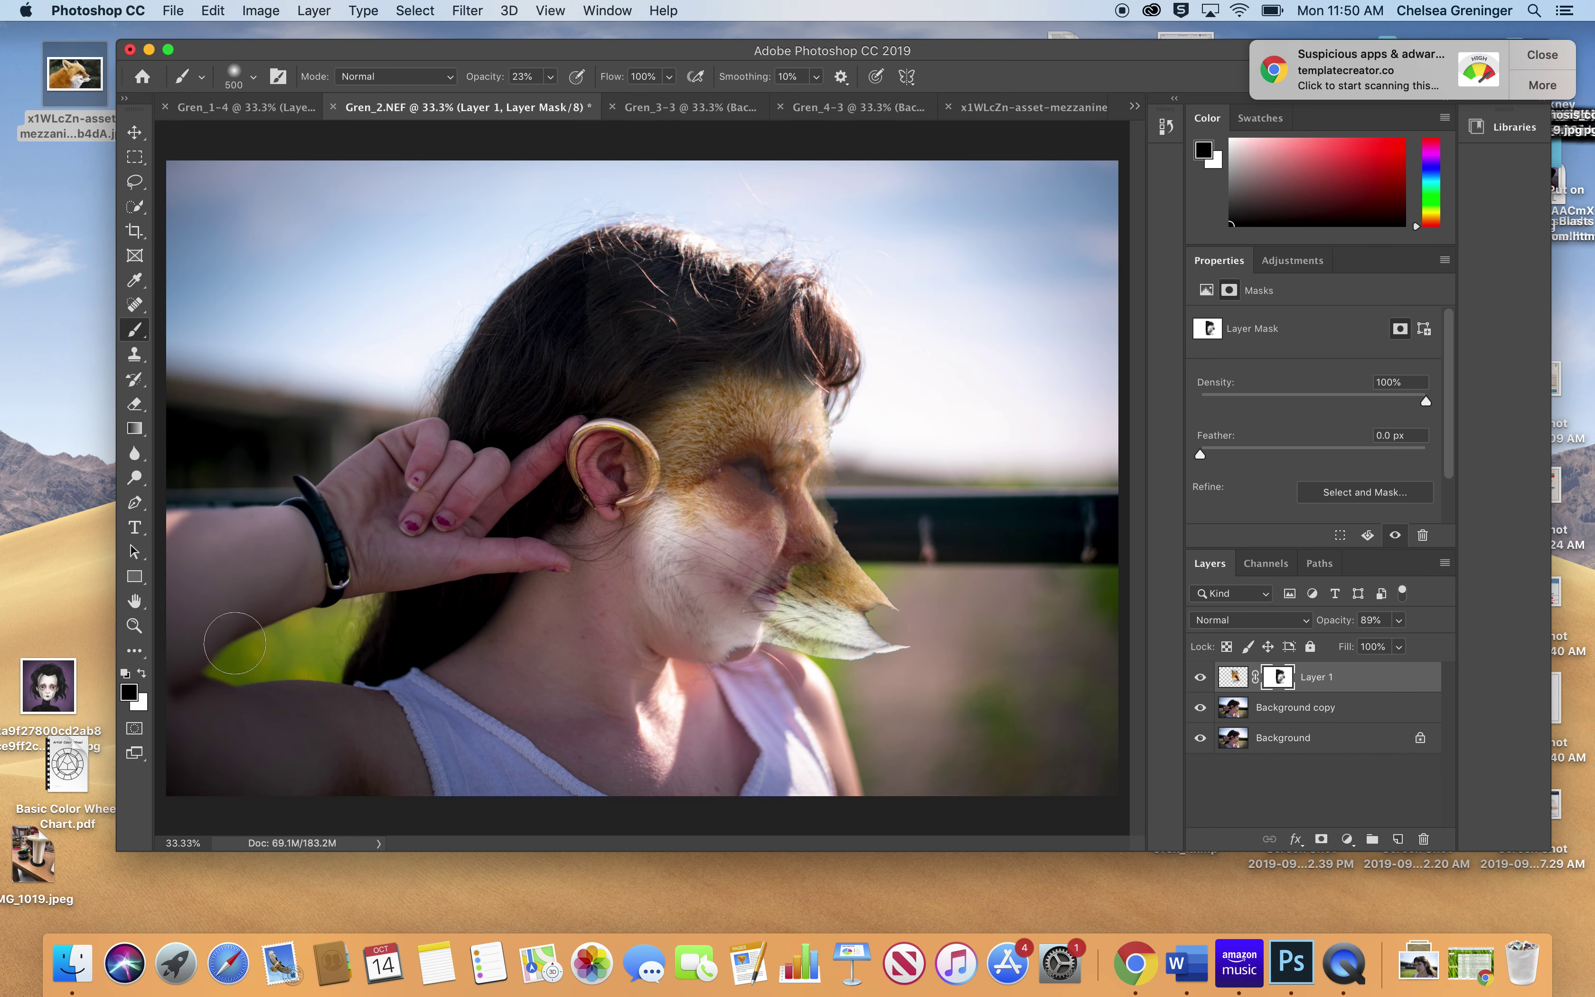
left_click(142, 675)
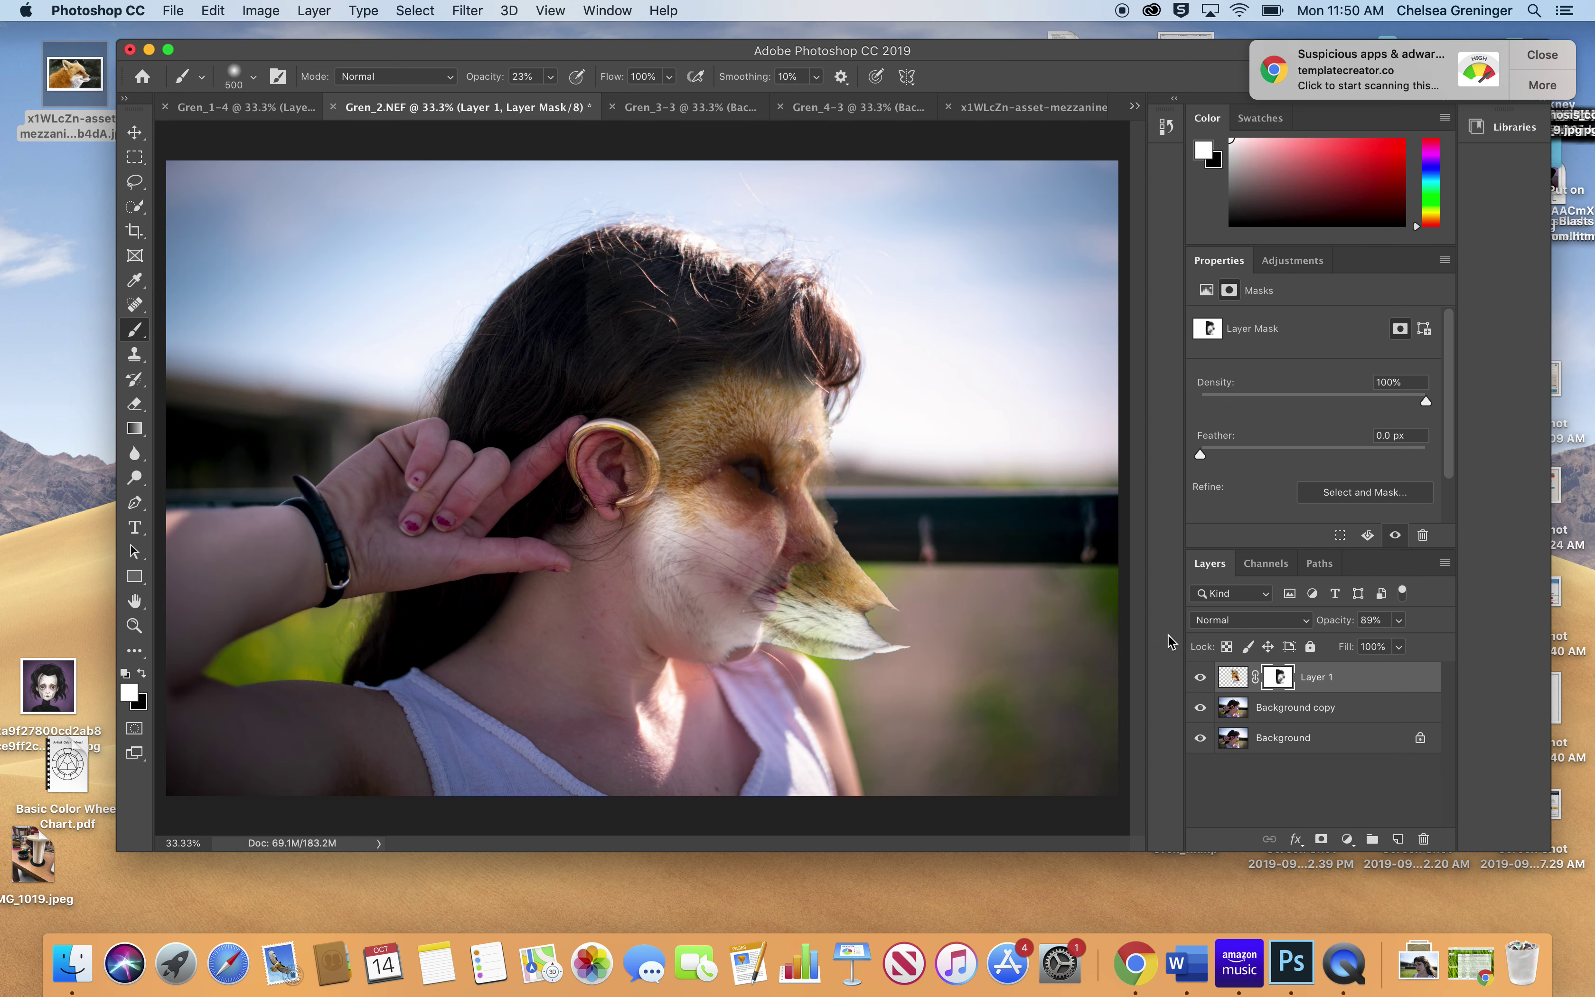
left_click(1232, 677)
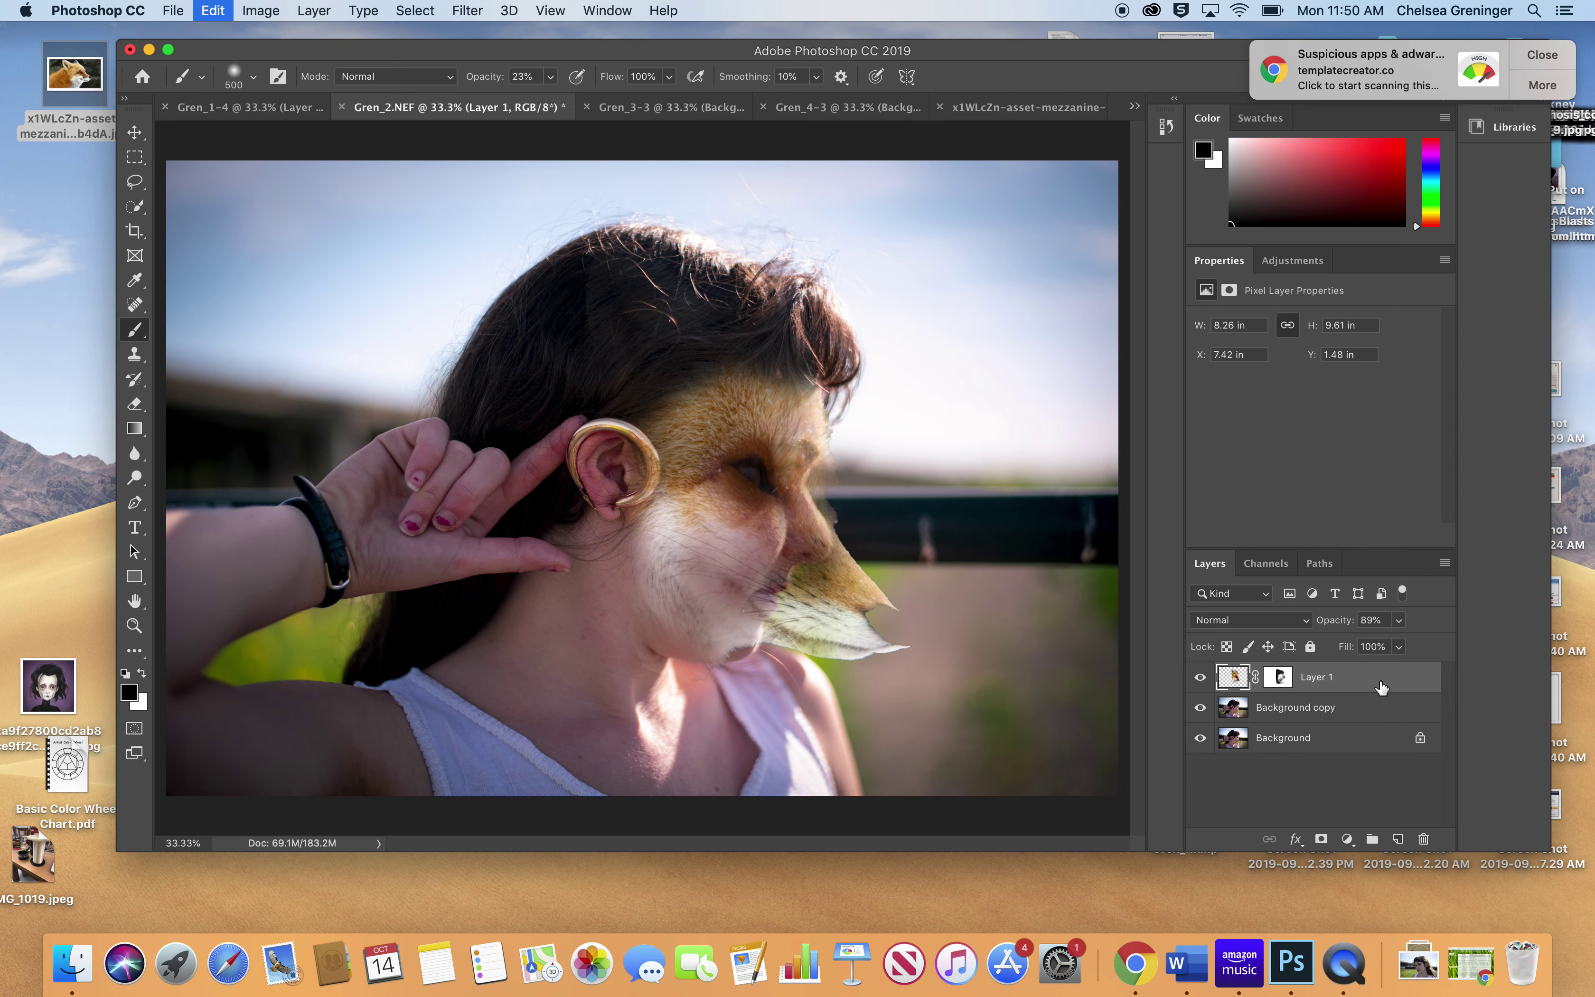
Step: Copy the fox layer into Gren_3-3 and start warping its right side outward and up-left
left_click(731, 107)
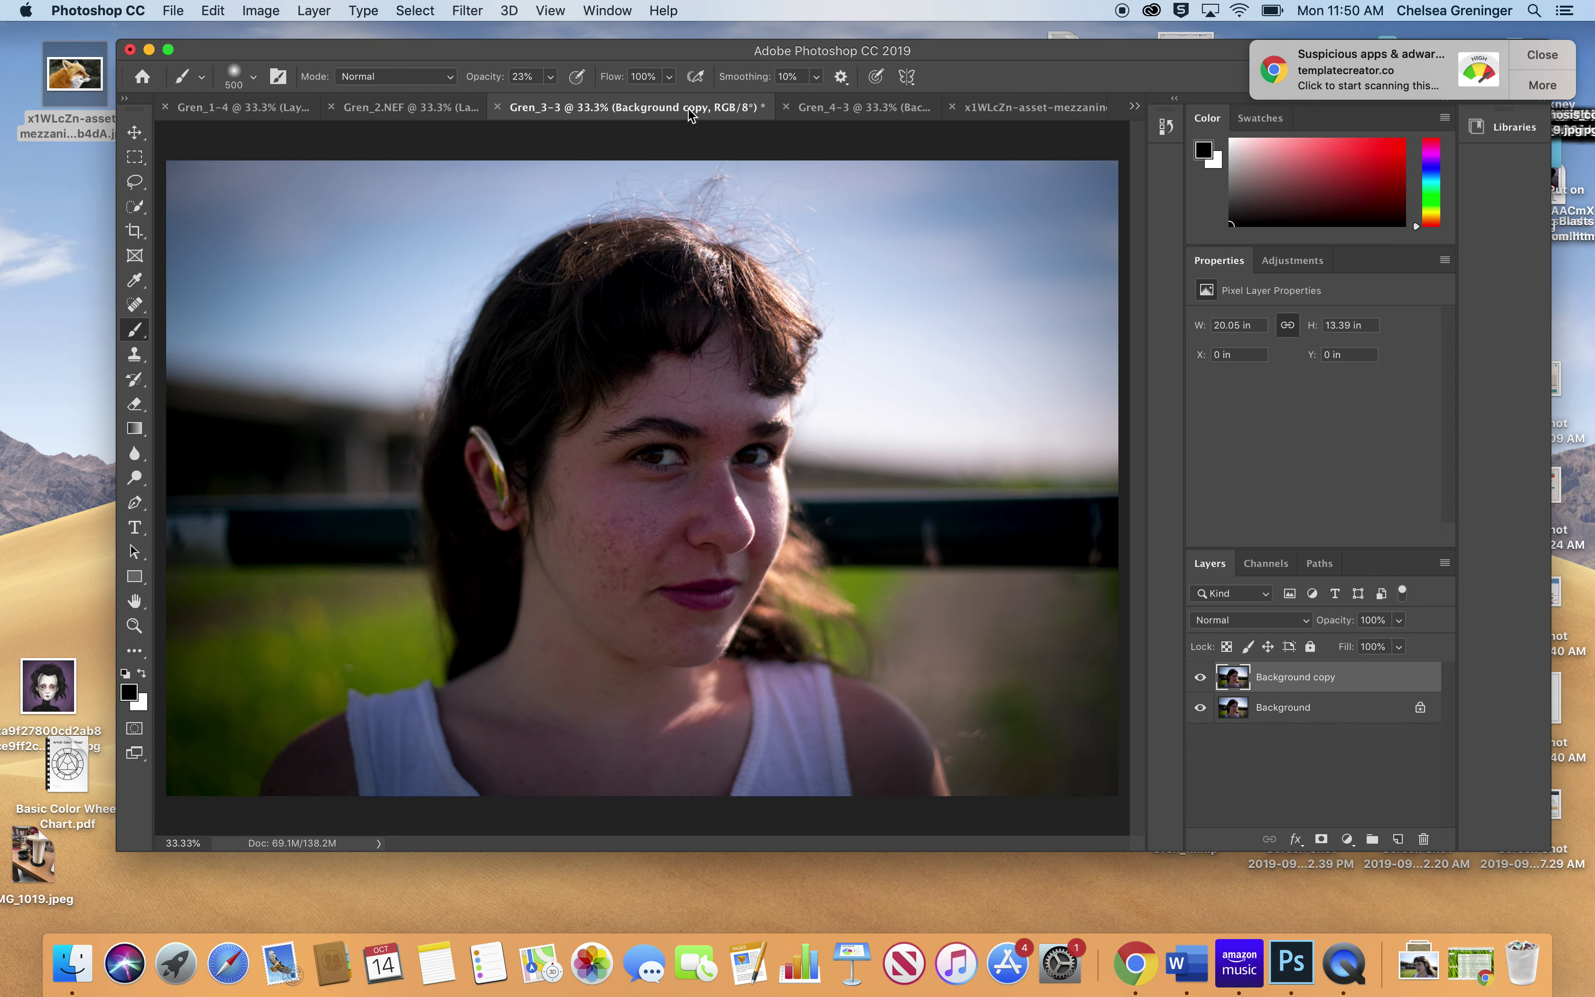
left_click_drag(861, 509, 861, 509)
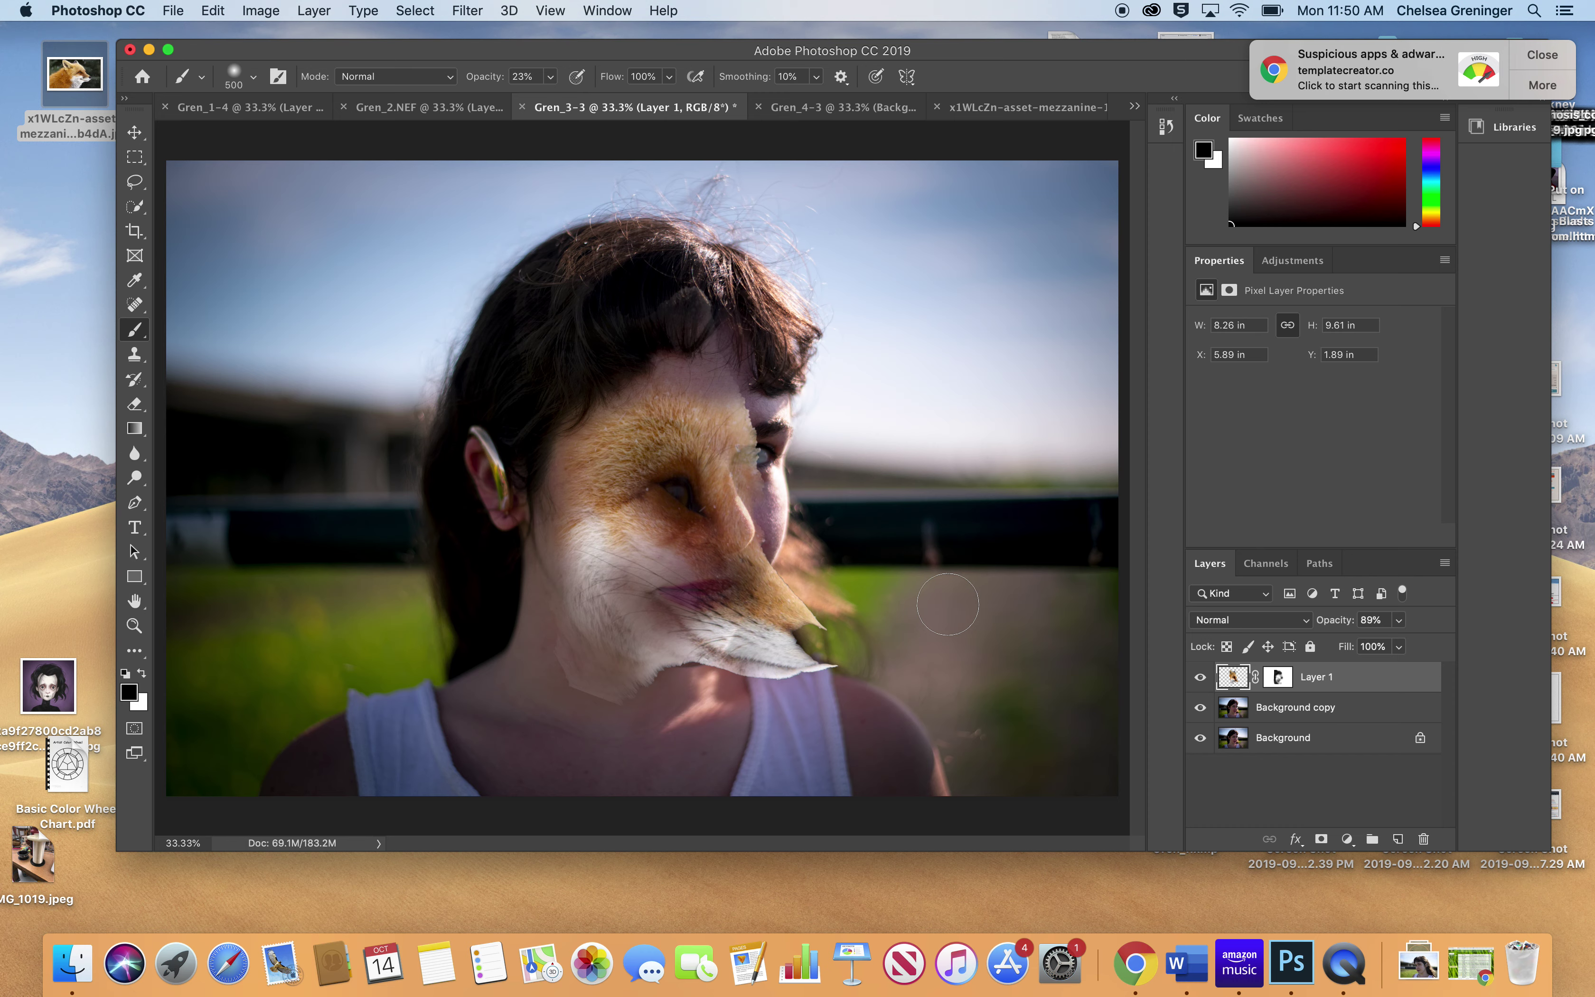
key("super+t")
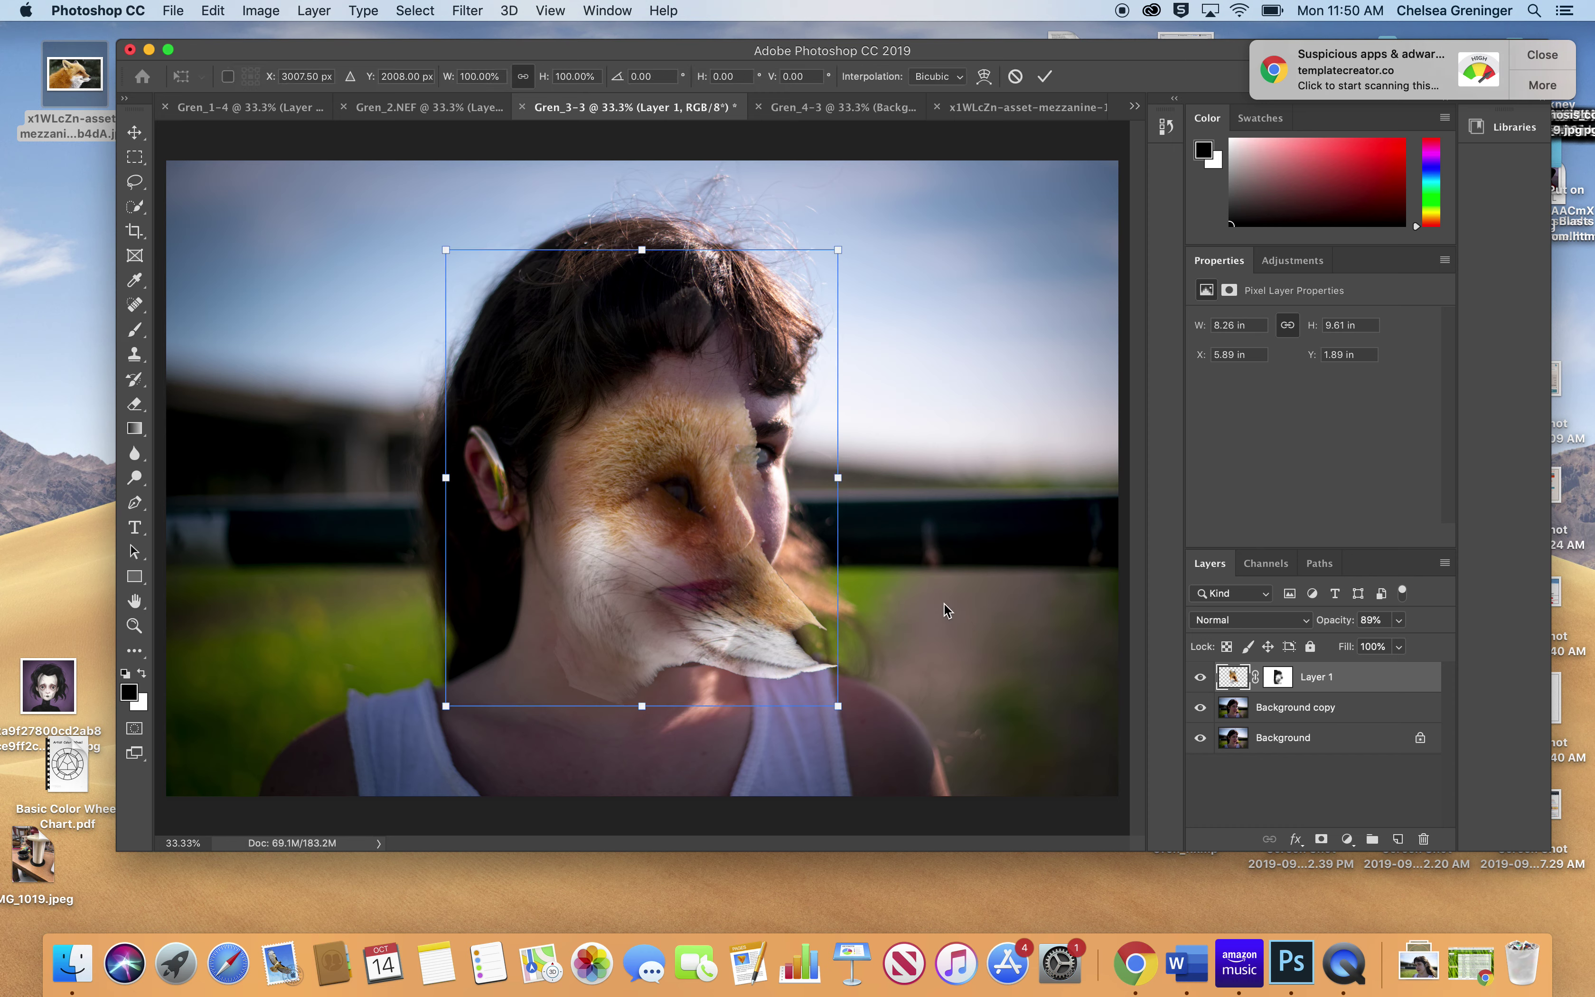
left_click(985, 76)
left_click_drag(805, 489, 828, 463)
left_click_drag(752, 529, 784, 474)
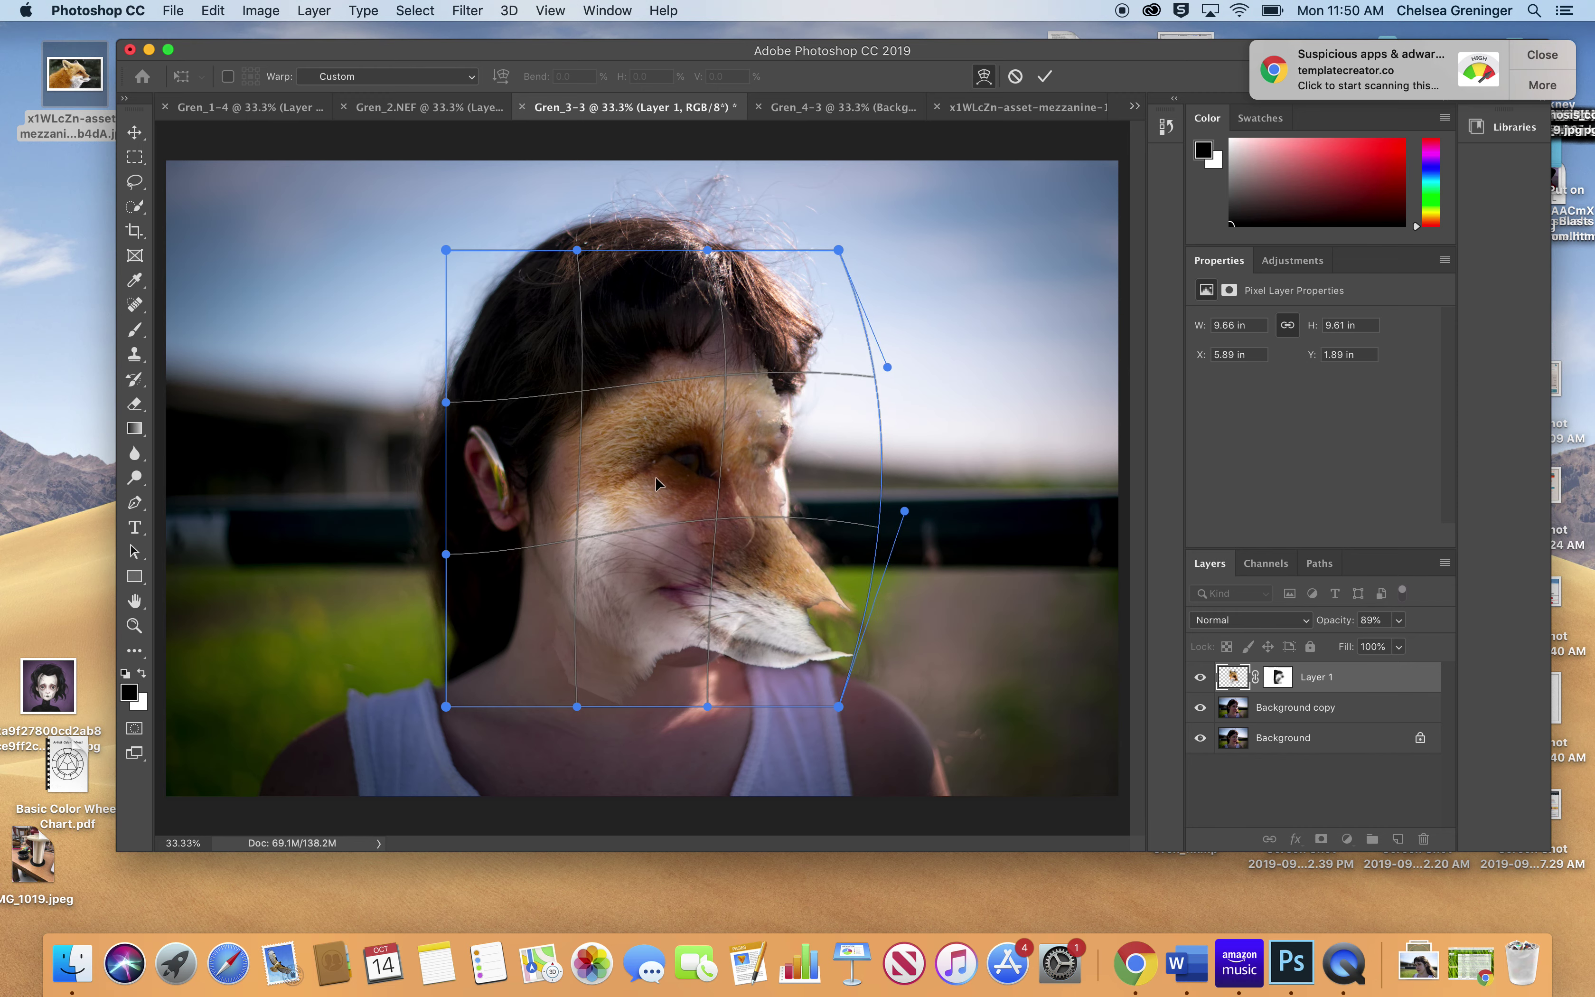
Step: Refine the warp, shifting the face left and pulling the snout inward, then commit
left_click_drag(656, 483, 781, 451)
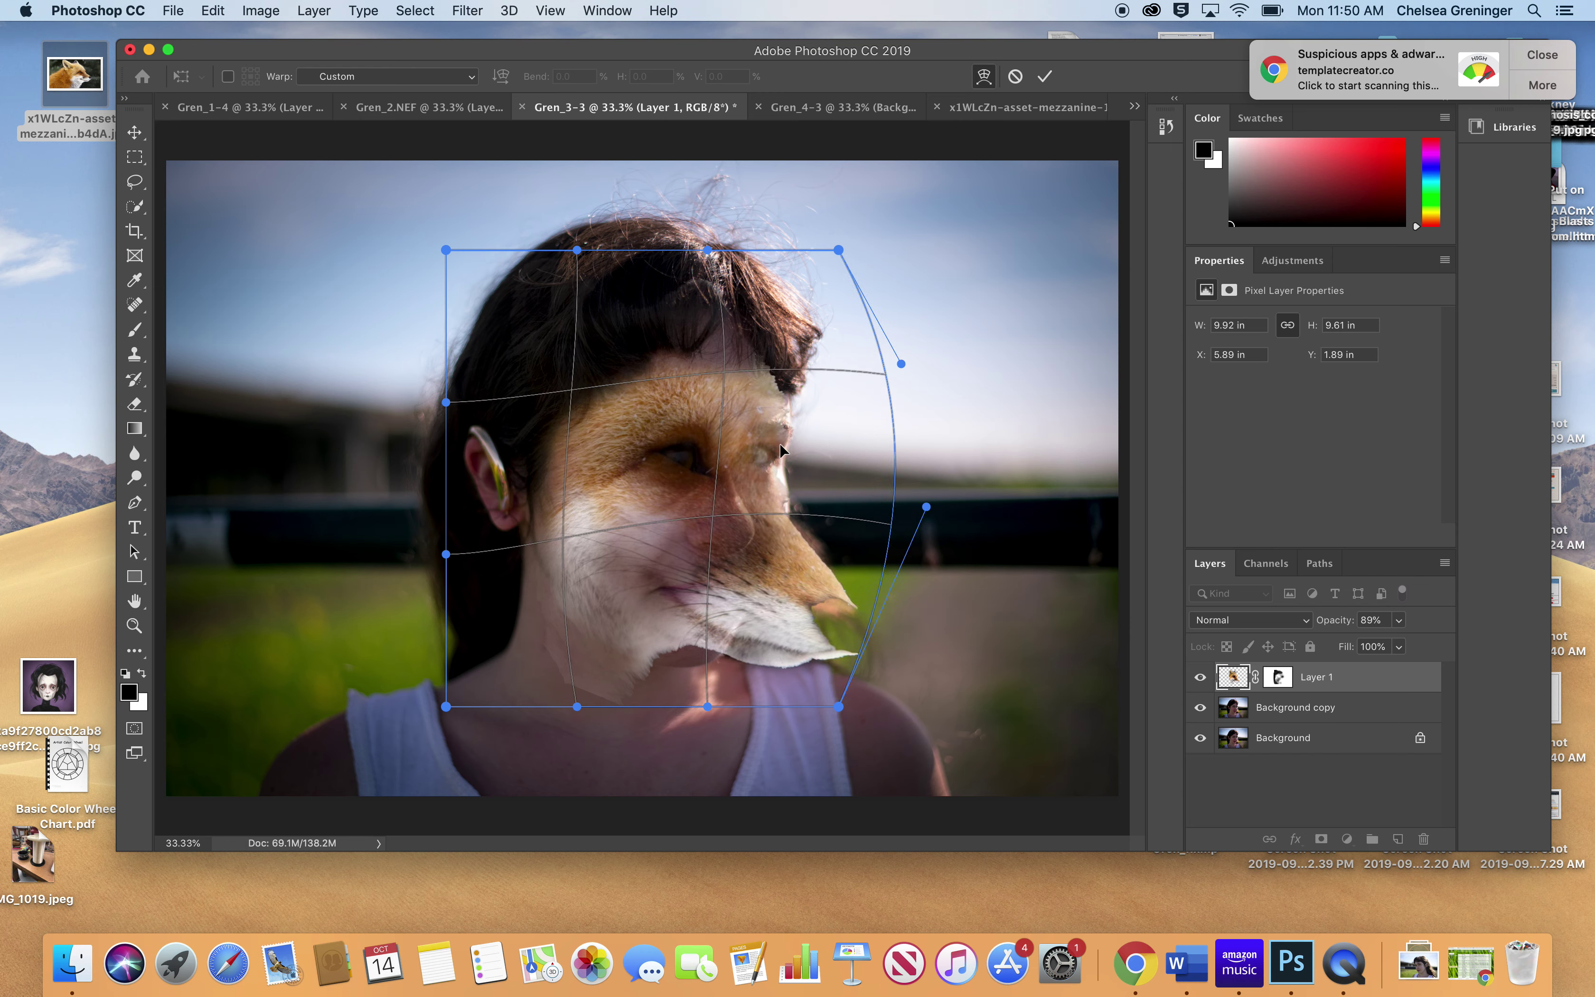
left_click_drag(670, 467, 669, 468)
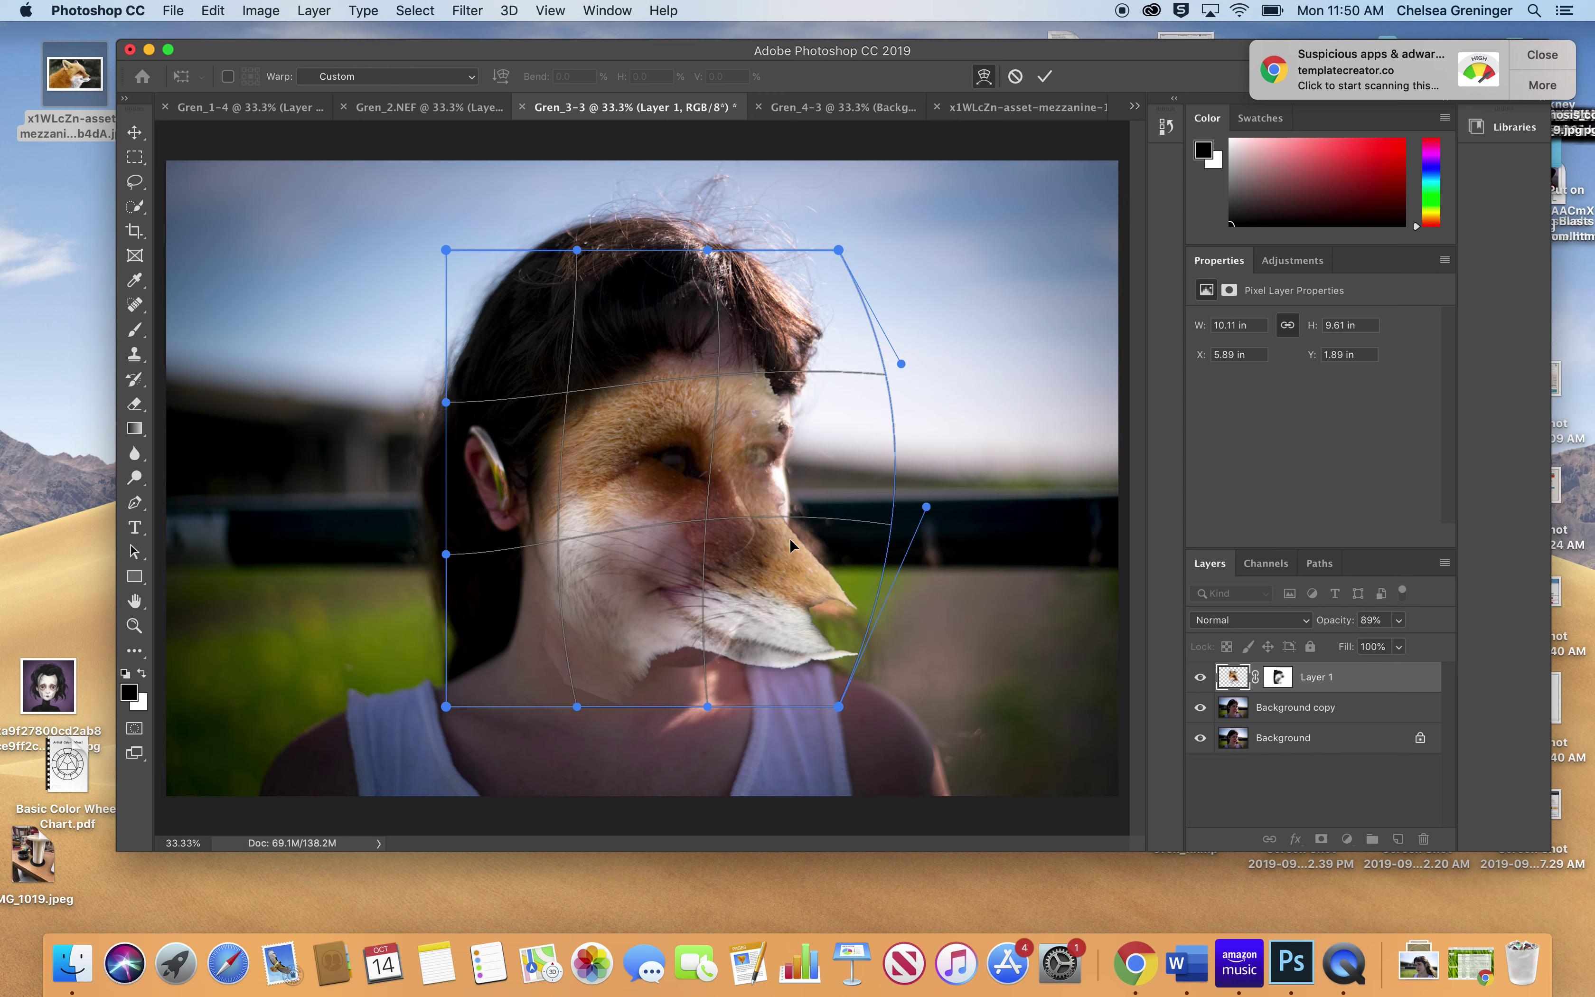
left_click_drag(791, 544, 810, 536)
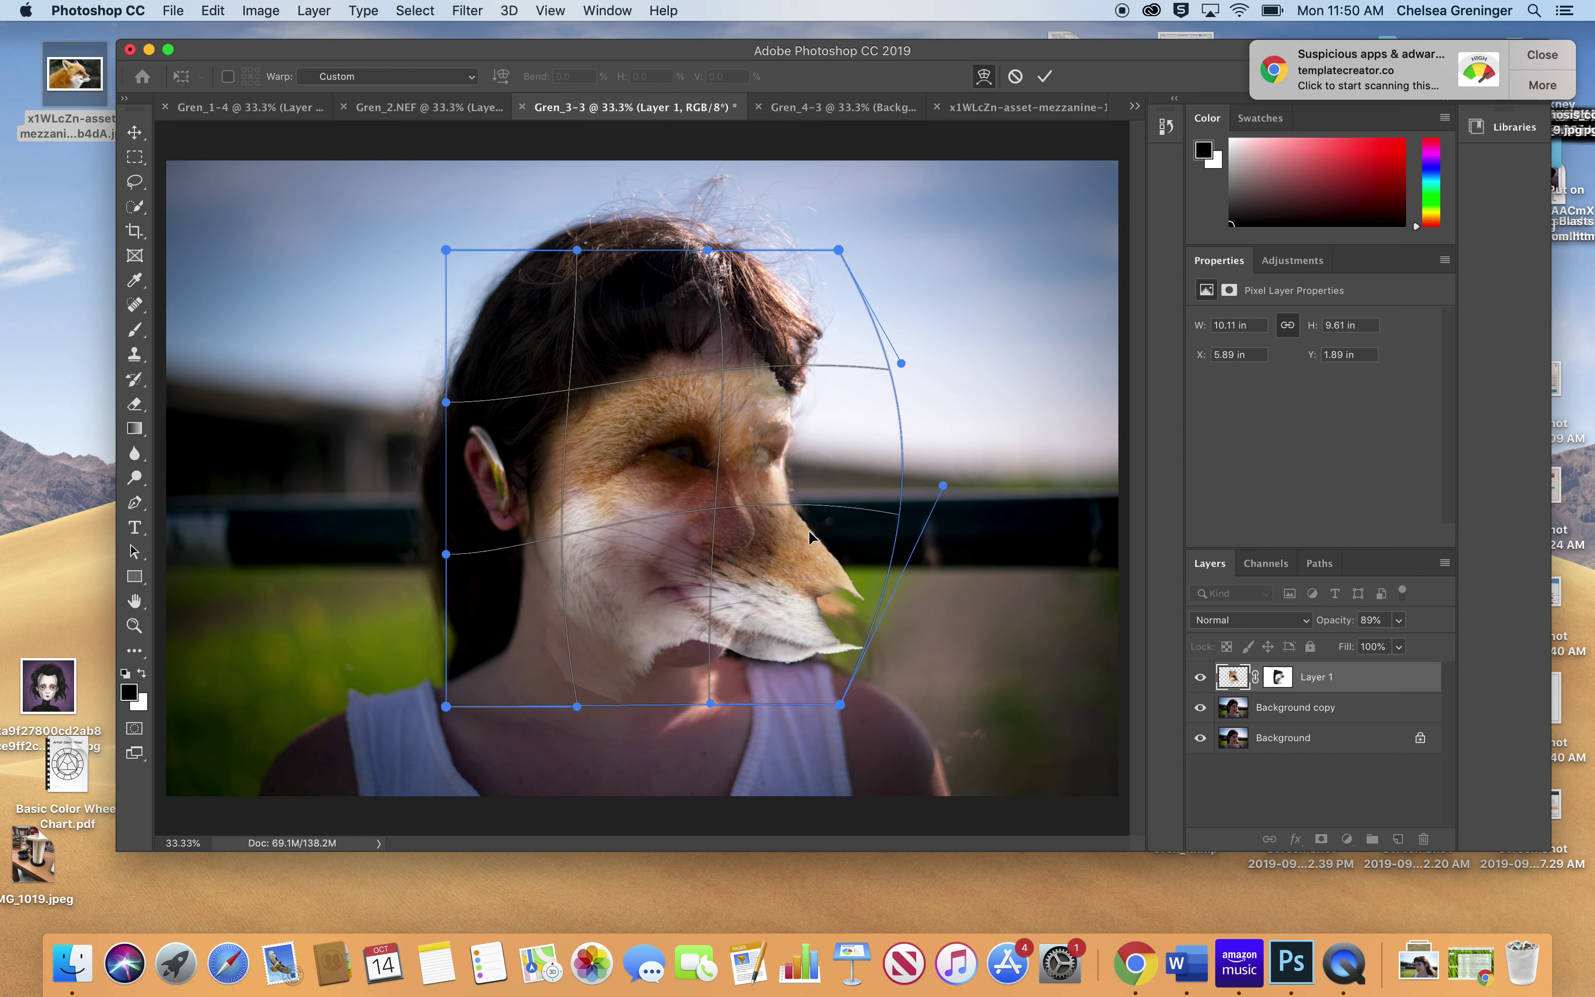
left_click_drag(672, 494, 666, 504)
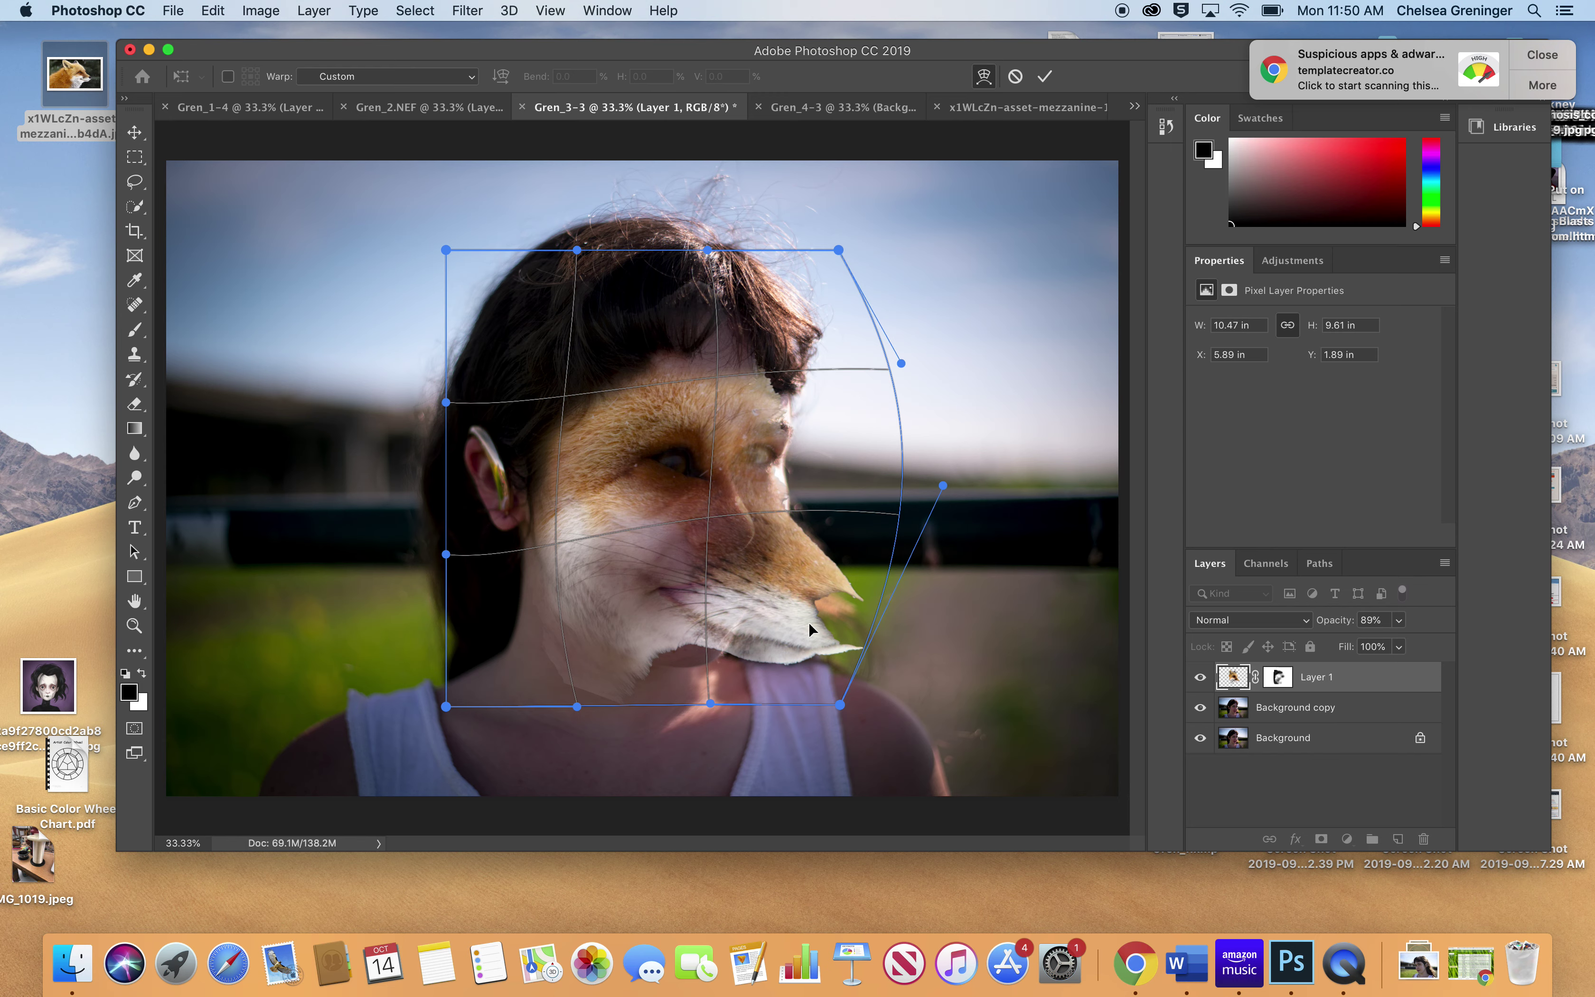
left_click_drag(848, 626, 706, 663)
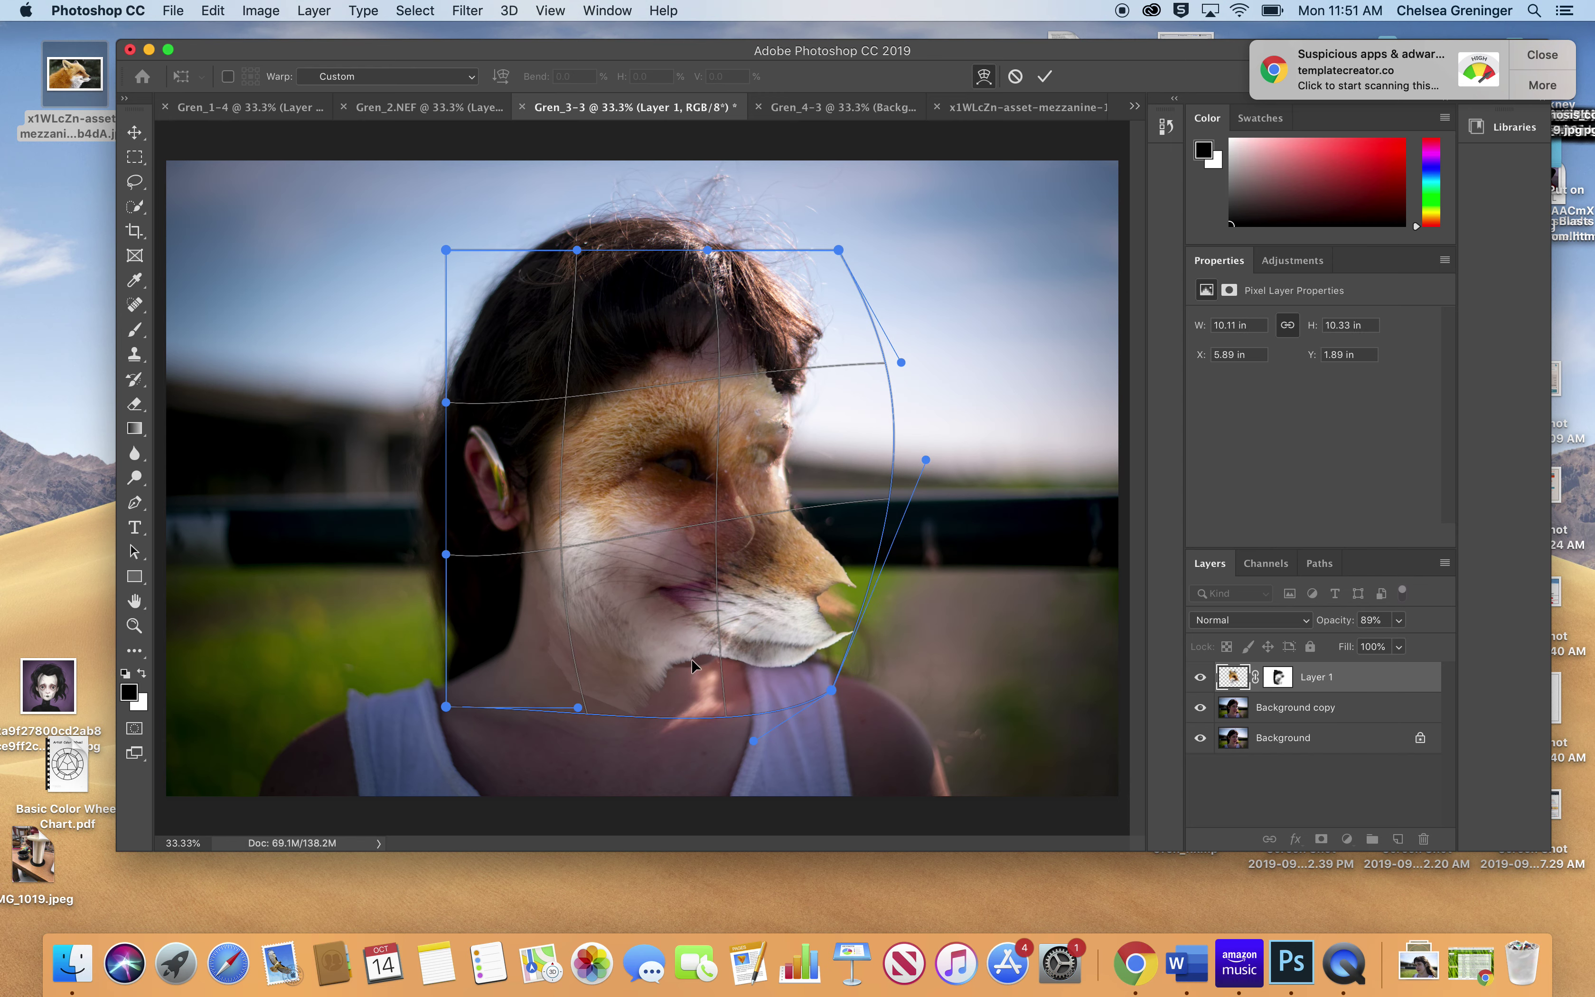
left_click_drag(651, 489, 627, 460)
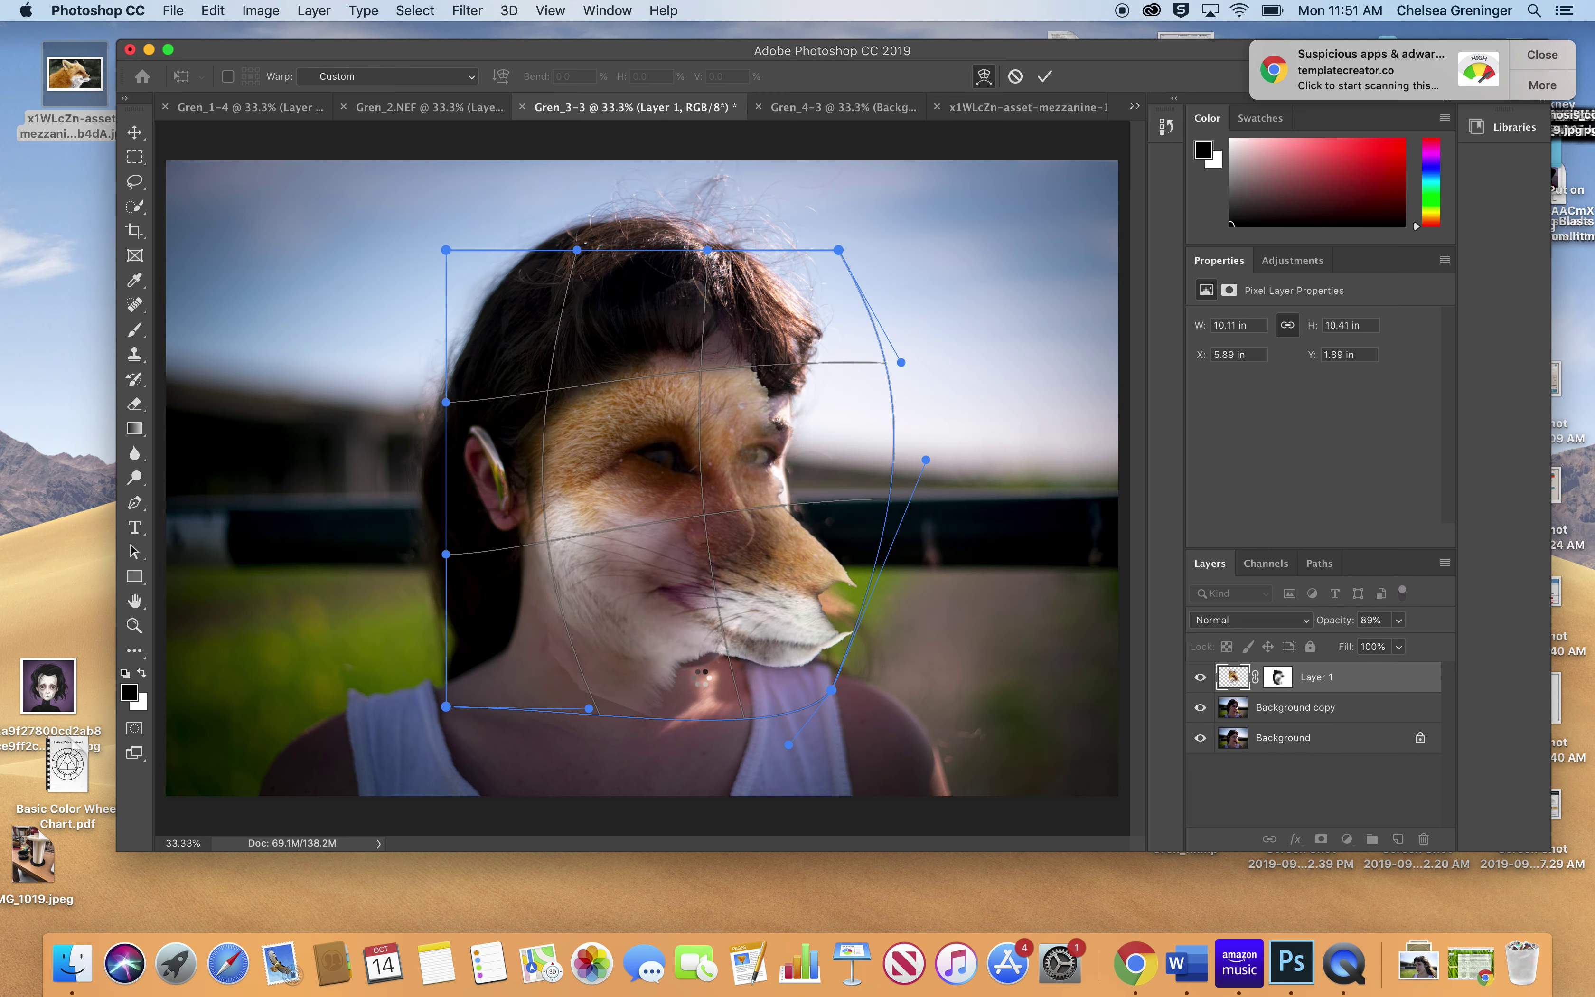
key("b")
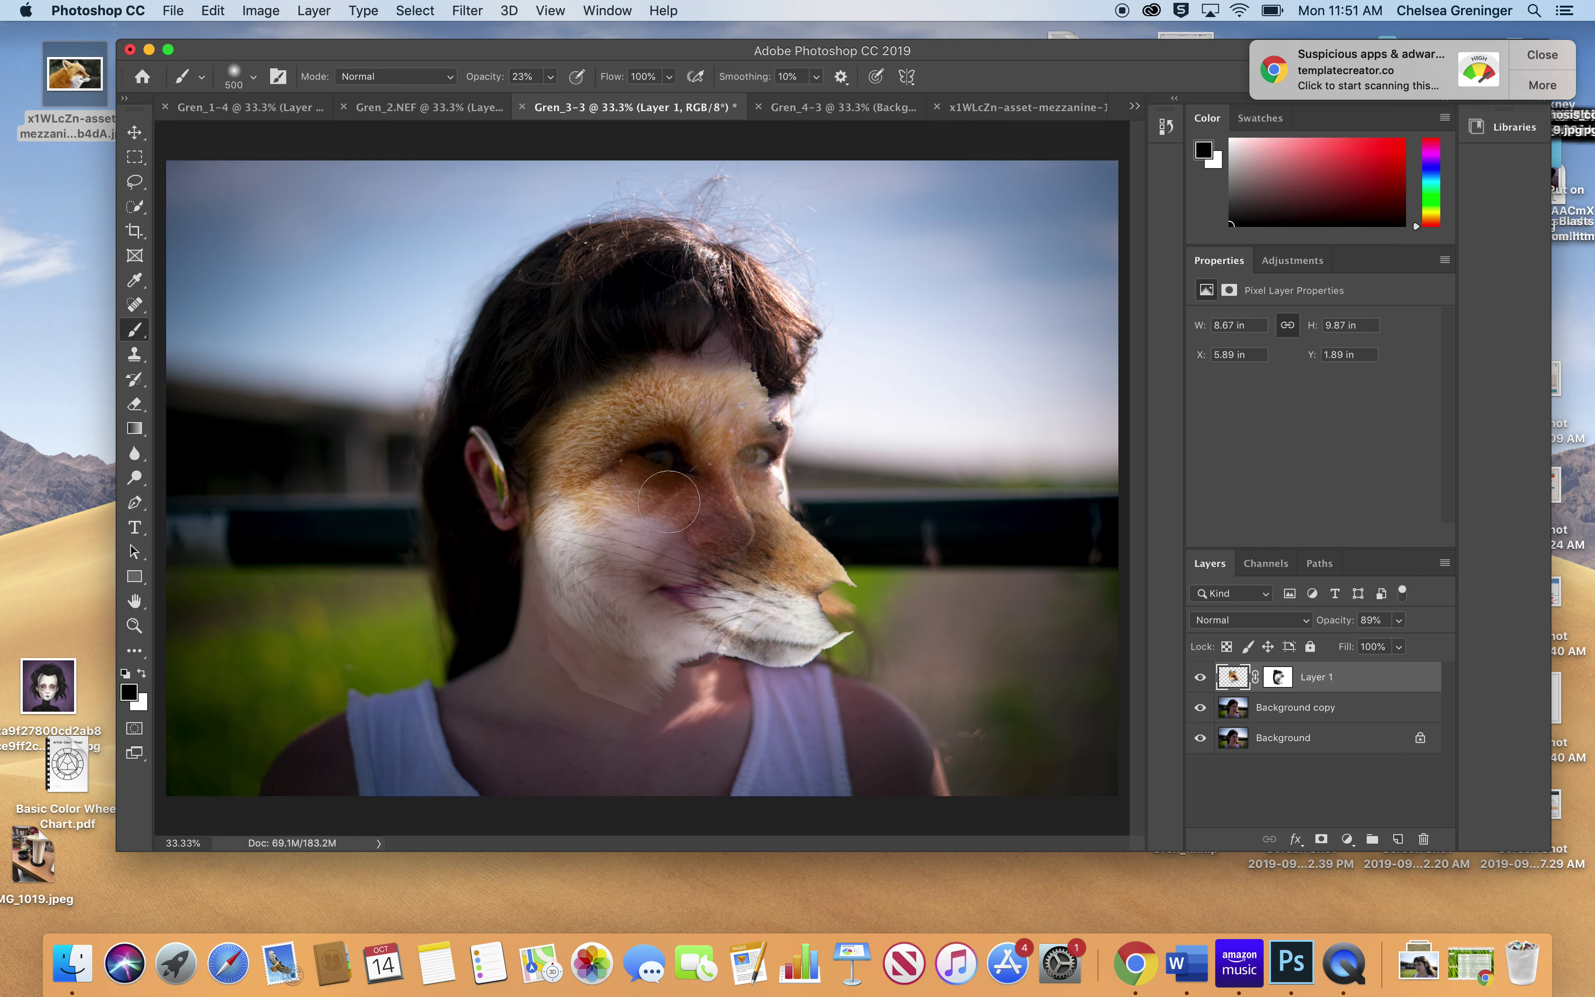
Step: Paint Layer 1's mask white then black to restore chin fur and hide the pale tuft
left_click(1276, 677)
key("x")
left_click_drag(639, 709, 570, 686)
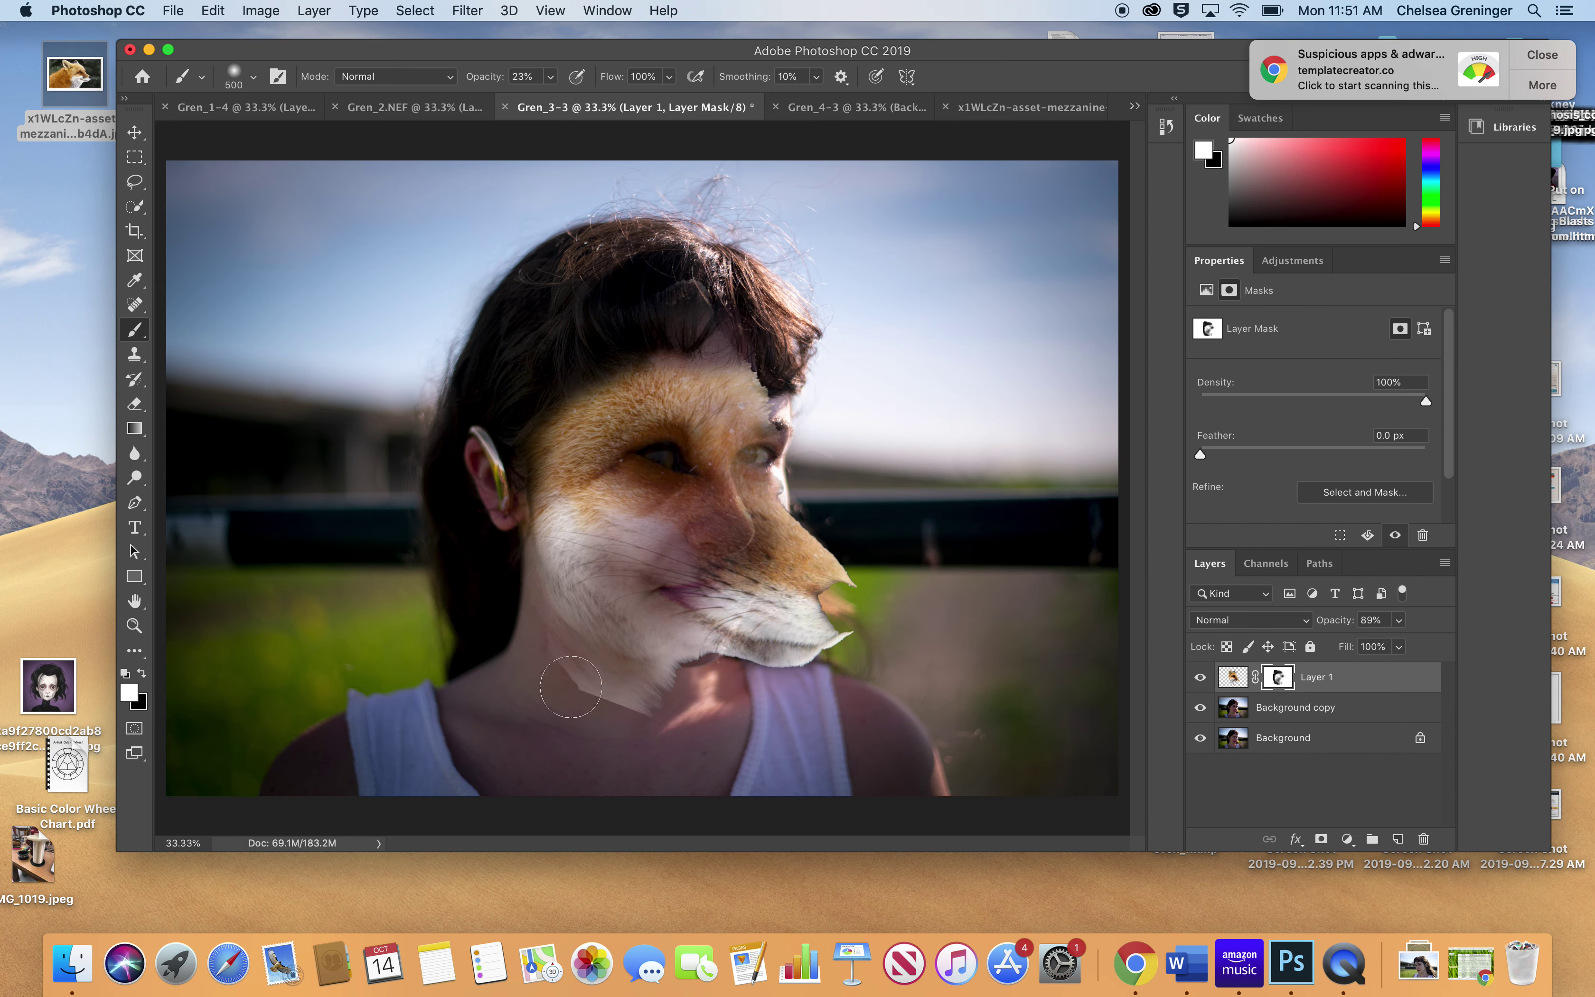
left_click(142, 675)
mouse_move(684, 690)
left_mouse_down()
mouse_move(546, 665)
mouse_move(583, 703)
mouse_move(568, 656)
left_mouse_up()
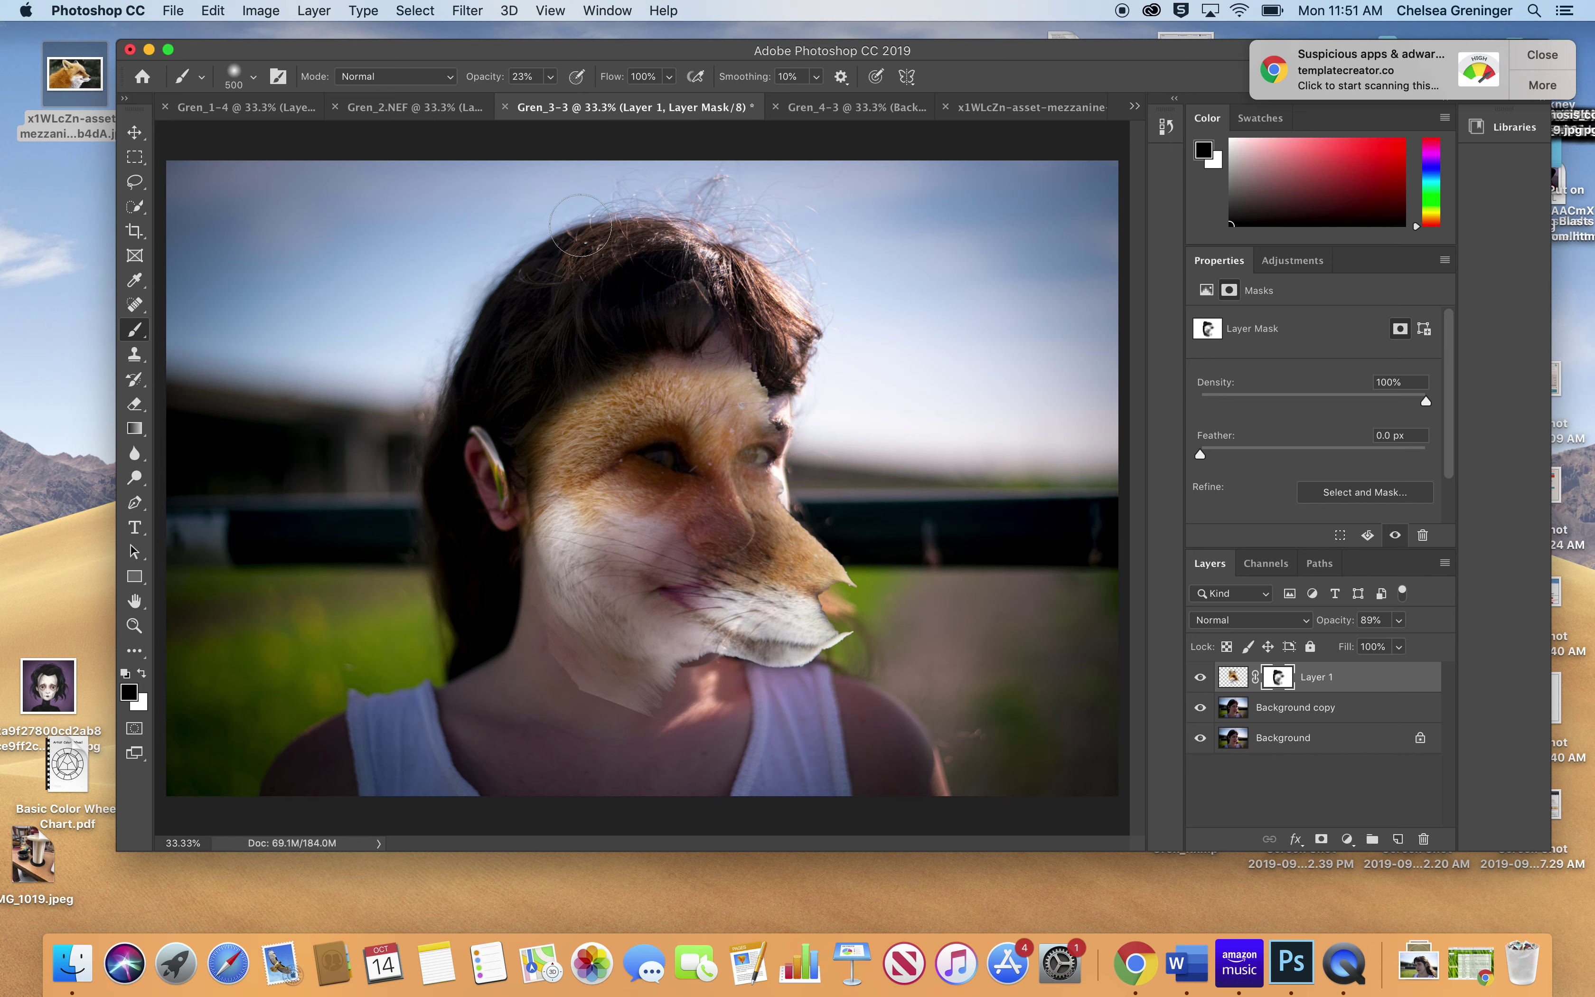
Step: At 46% brush opacity, soften the fur's left edge, the chin and near the bangs
left_click(551, 77)
left_click(659, 729)
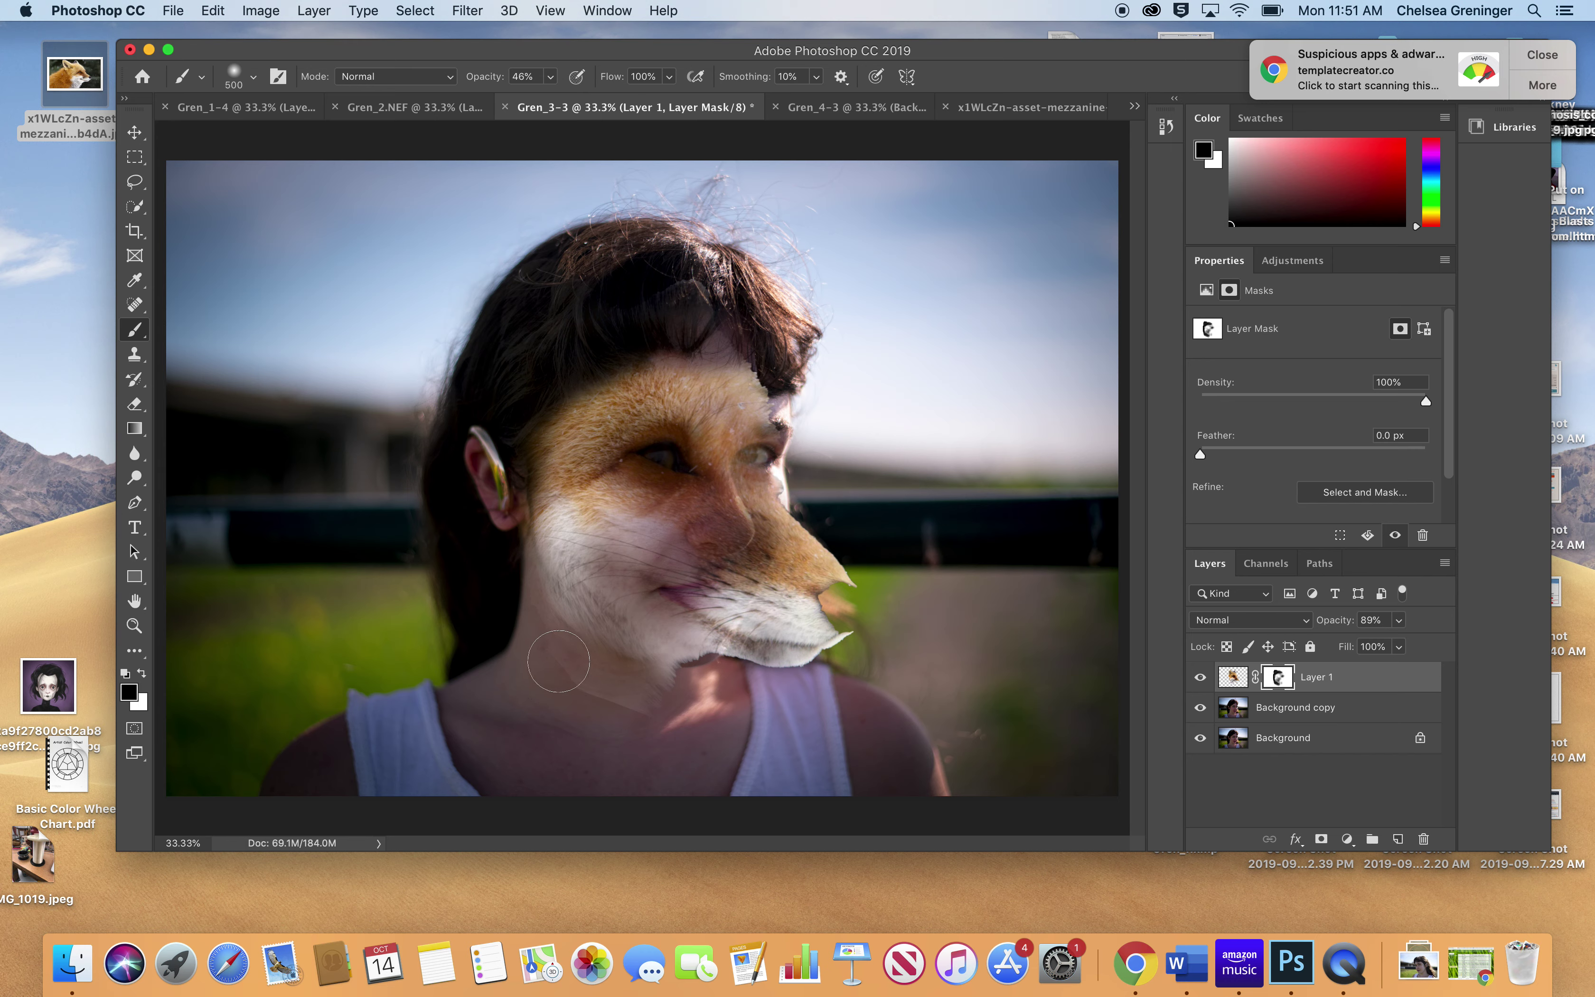
mouse_move(566, 685)
left_mouse_down()
mouse_move(647, 713)
mouse_move(641, 674)
mouse_move(560, 609)
mouse_move(544, 539)
mouse_move(540, 433)
mouse_move(599, 352)
mouse_move(668, 353)
mouse_move(636, 374)
mouse_move(672, 445)
mouse_move(640, 452)
mouse_move(713, 496)
mouse_move(754, 476)
mouse_move(768, 416)
mouse_move(765, 386)
mouse_move(717, 348)
mouse_move(784, 374)
mouse_move(740, 346)
mouse_move(755, 340)
mouse_move(737, 354)
mouse_move(821, 421)
mouse_move(810, 491)
mouse_move(780, 506)
mouse_move(824, 527)
left_mouse_up()
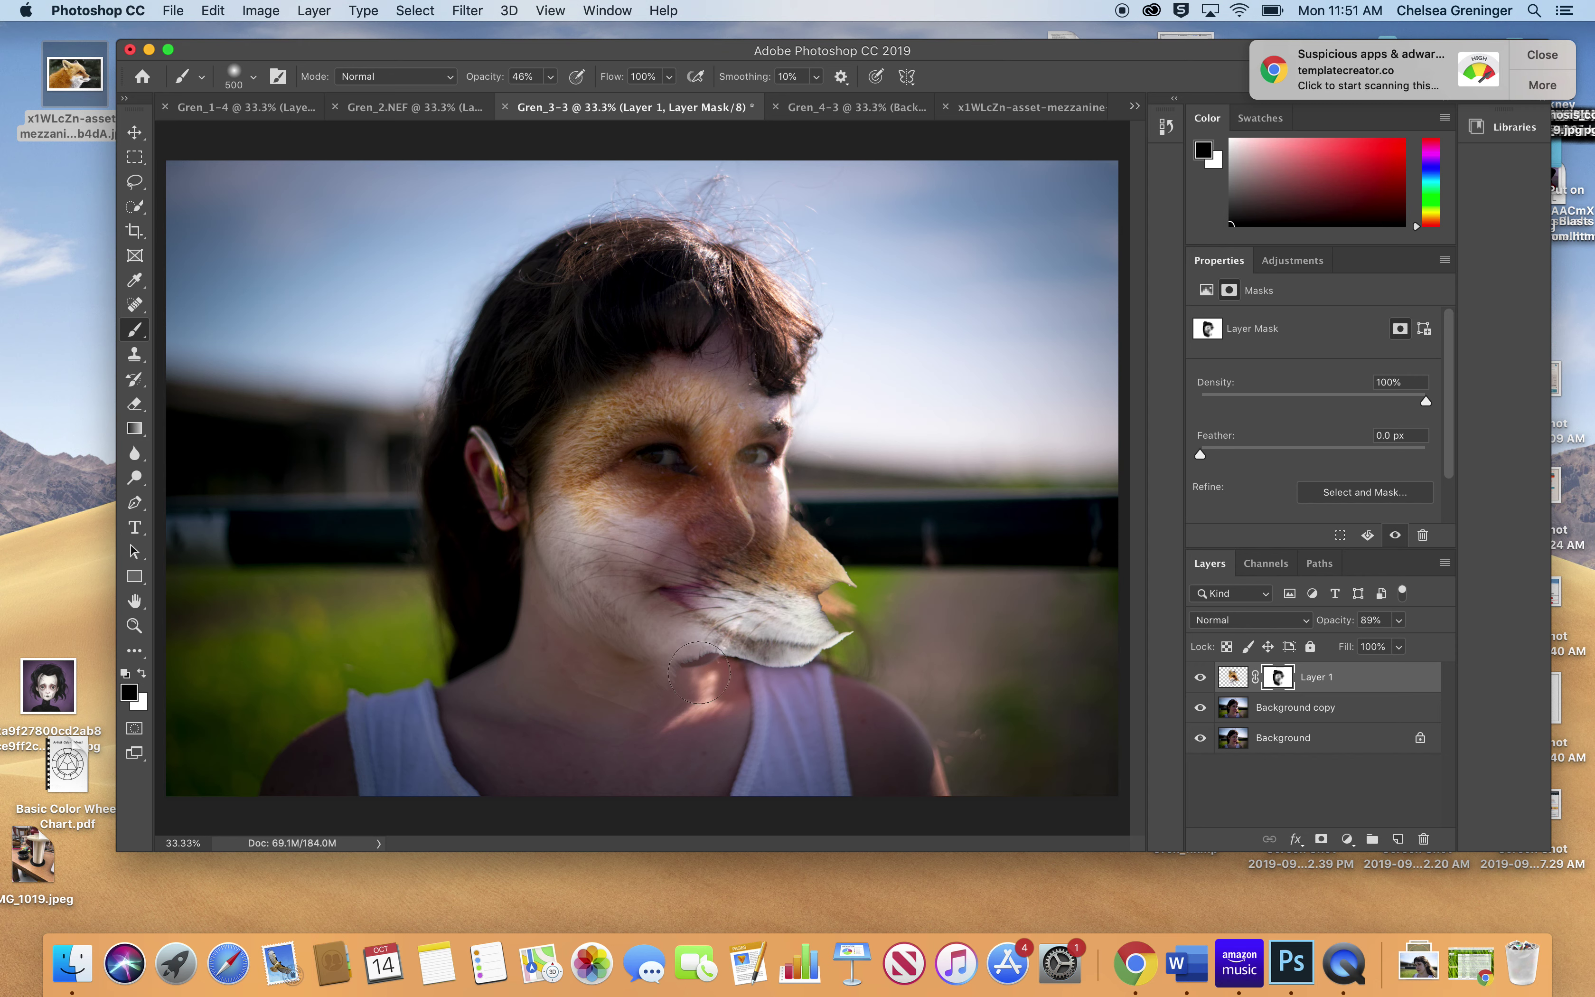
left_click_drag(699, 673, 680, 677)
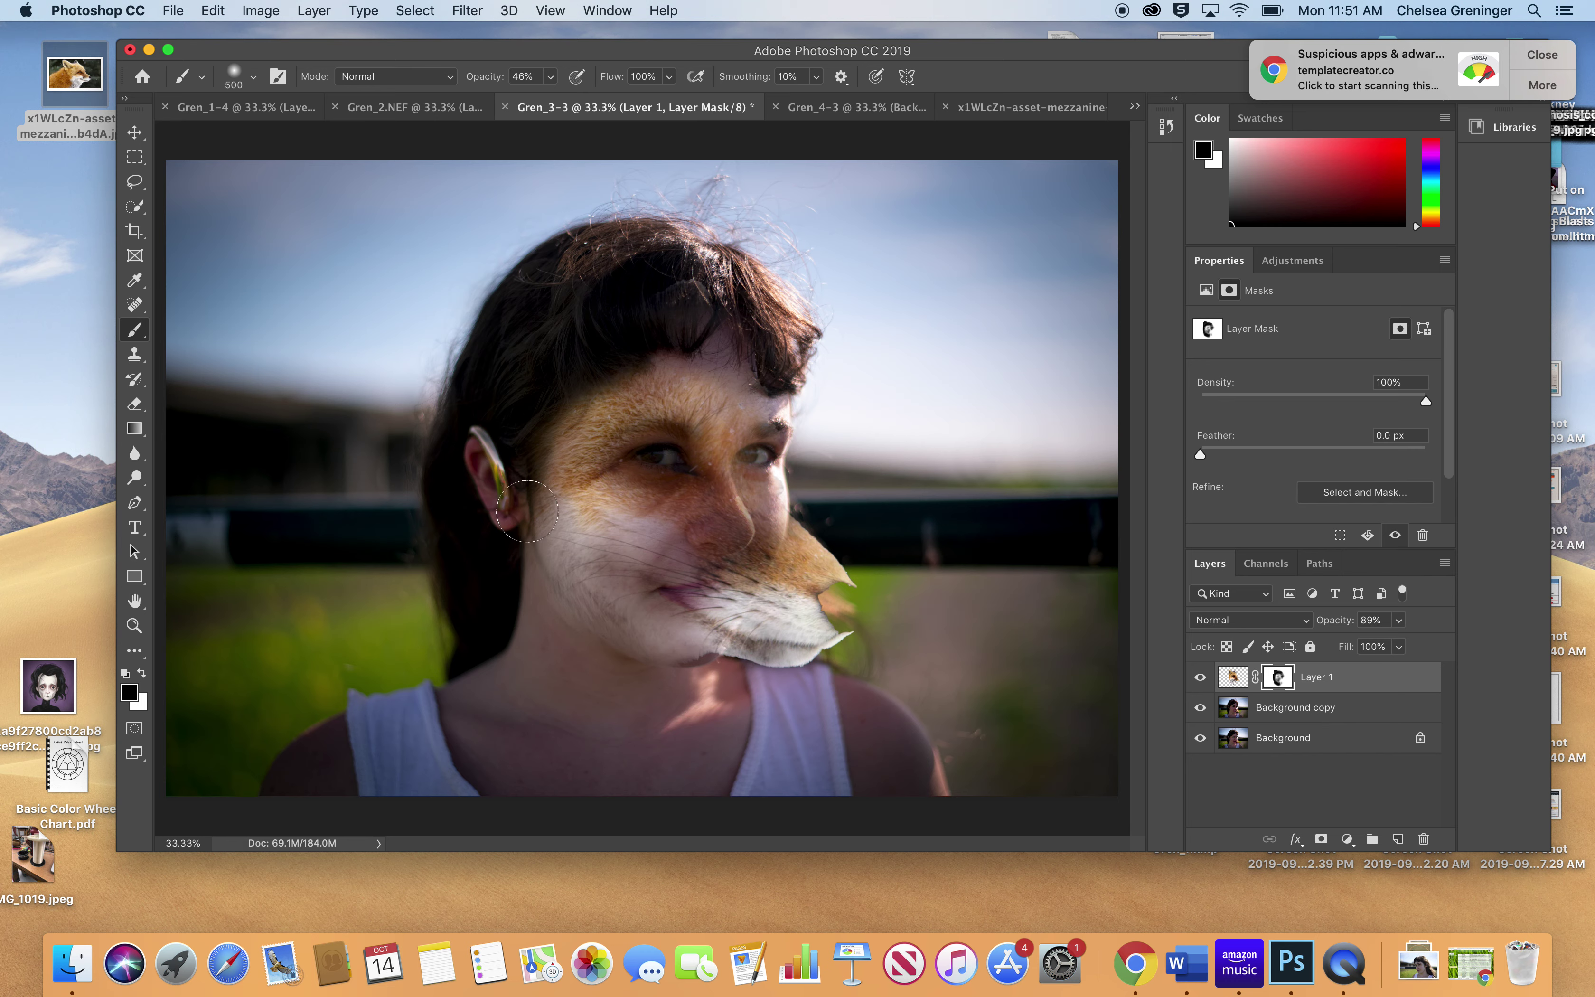
mouse_move(656, 292)
left_mouse_down()
mouse_move(706, 353)
mouse_move(683, 333)
mouse_move(801, 369)
left_mouse_up()
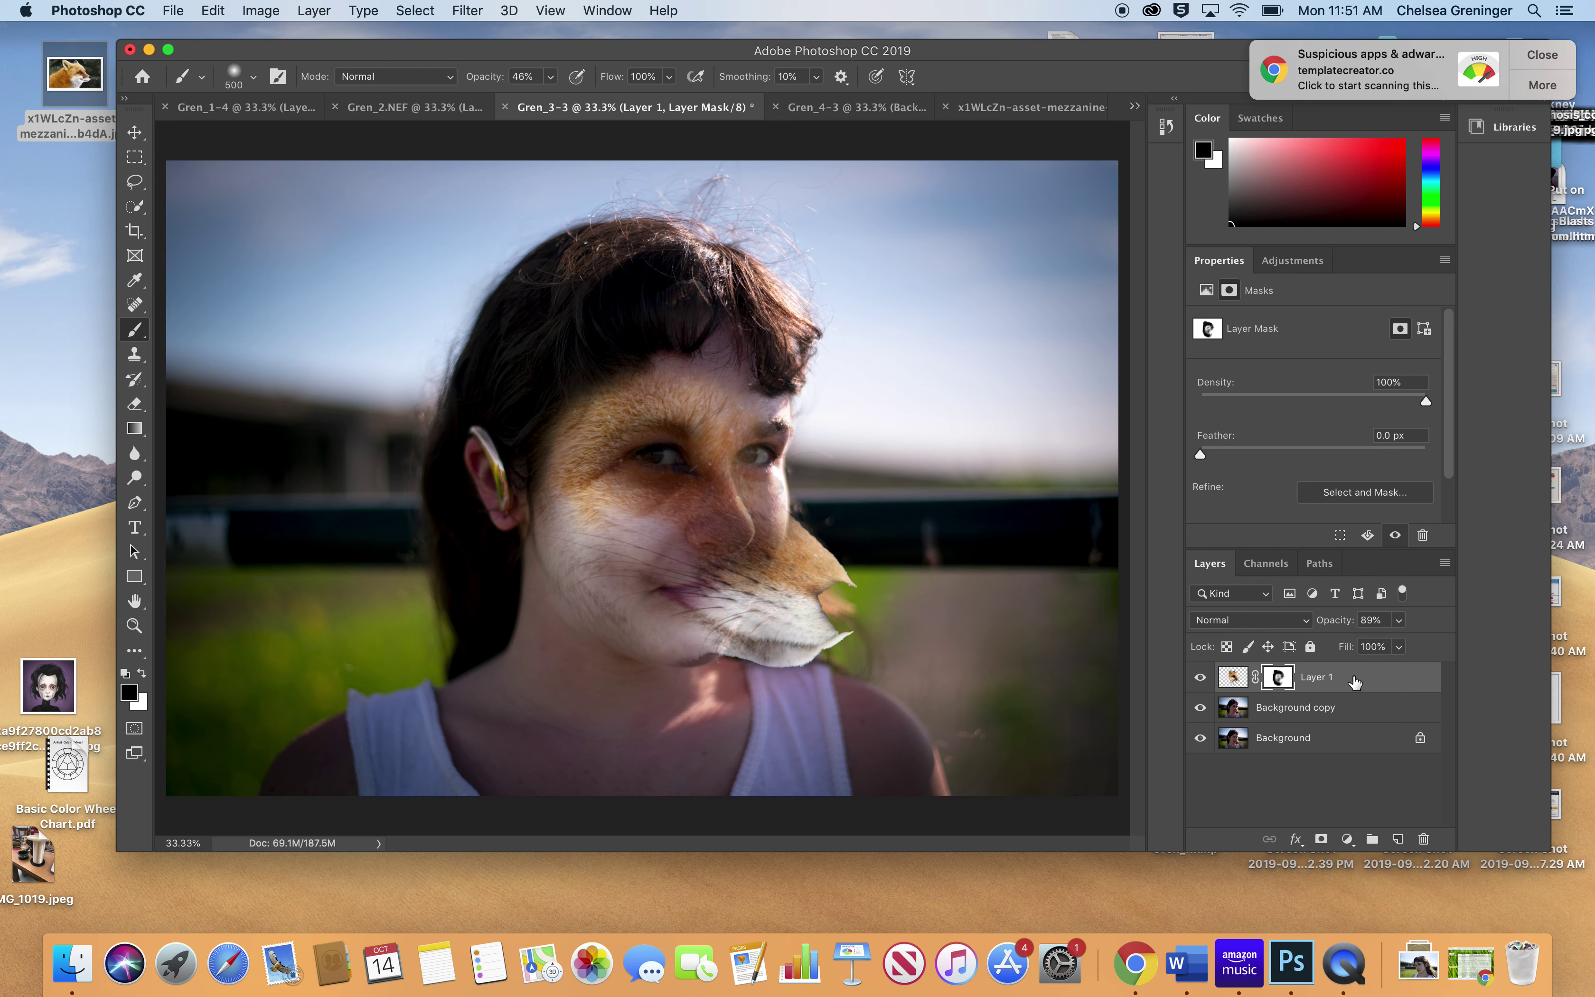
Step: Paste the masked fox layer into the Gren_4-3 portrait
left_click(810, 111)
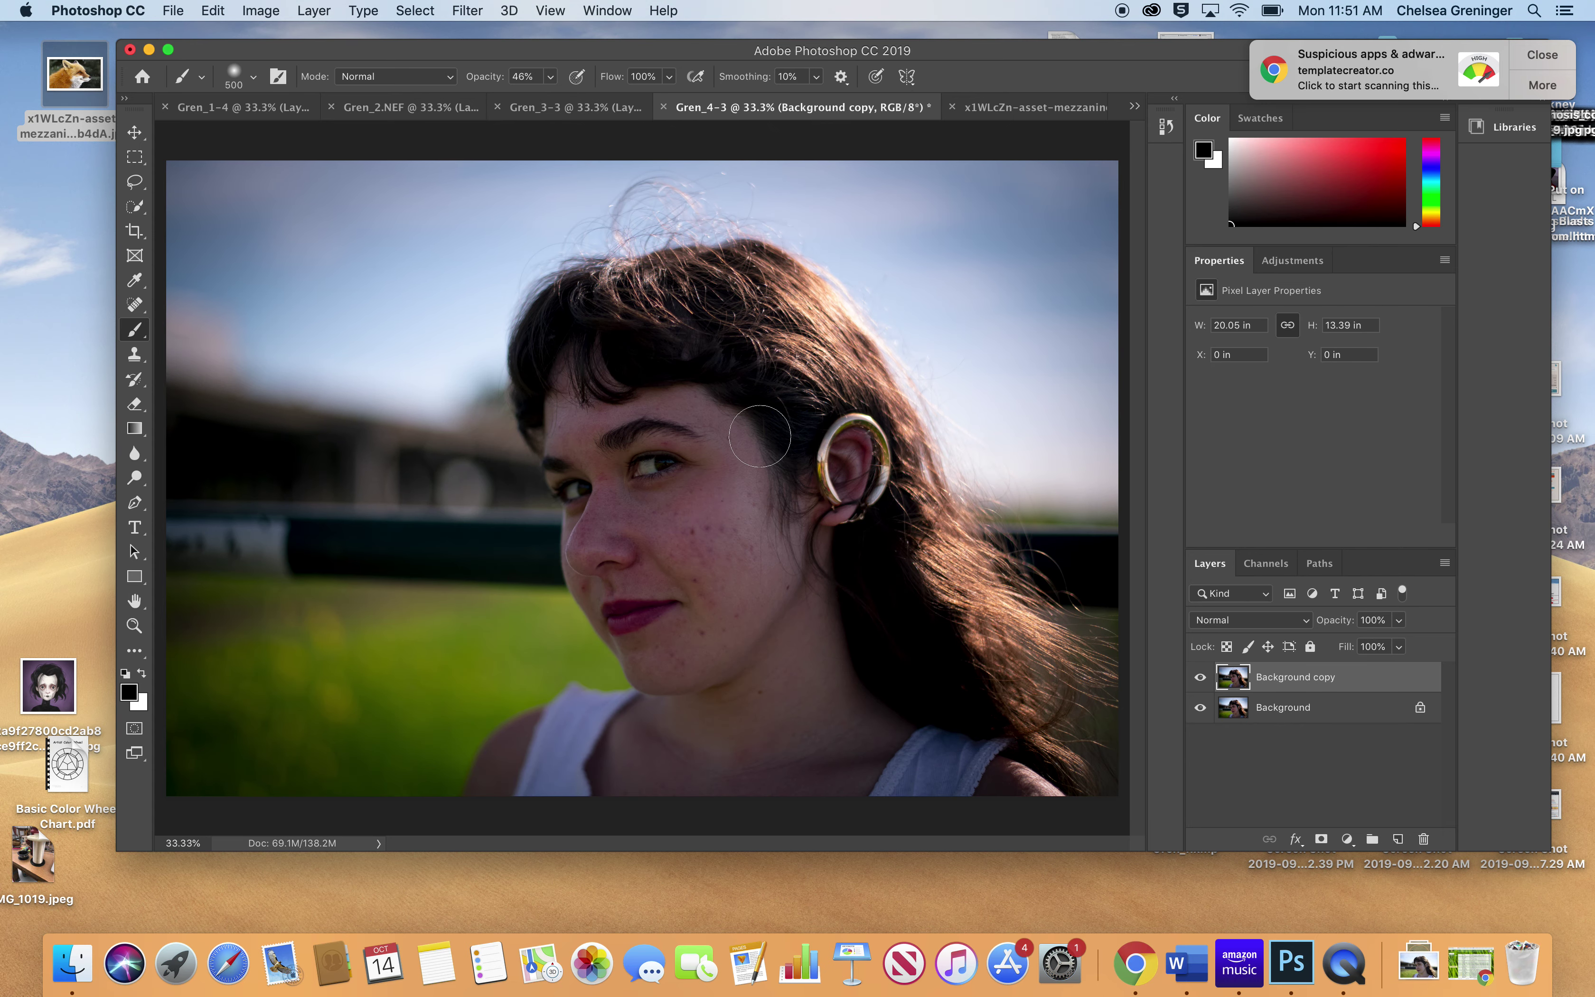
key("ctrl+shift+z")
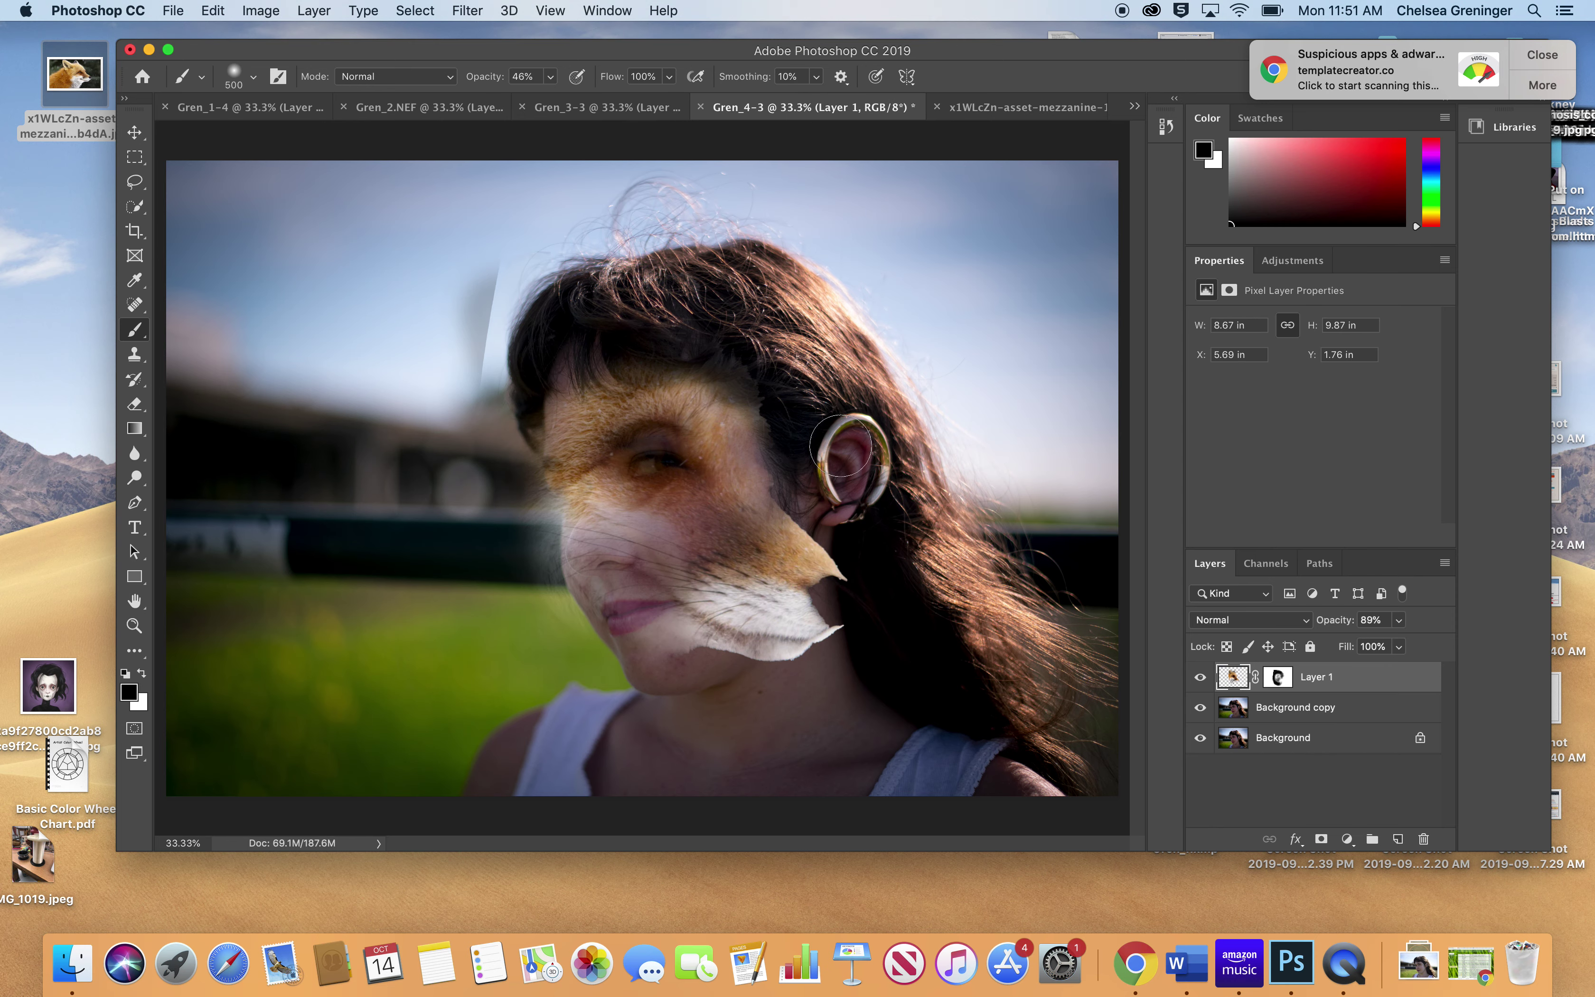
key("ctrl+t")
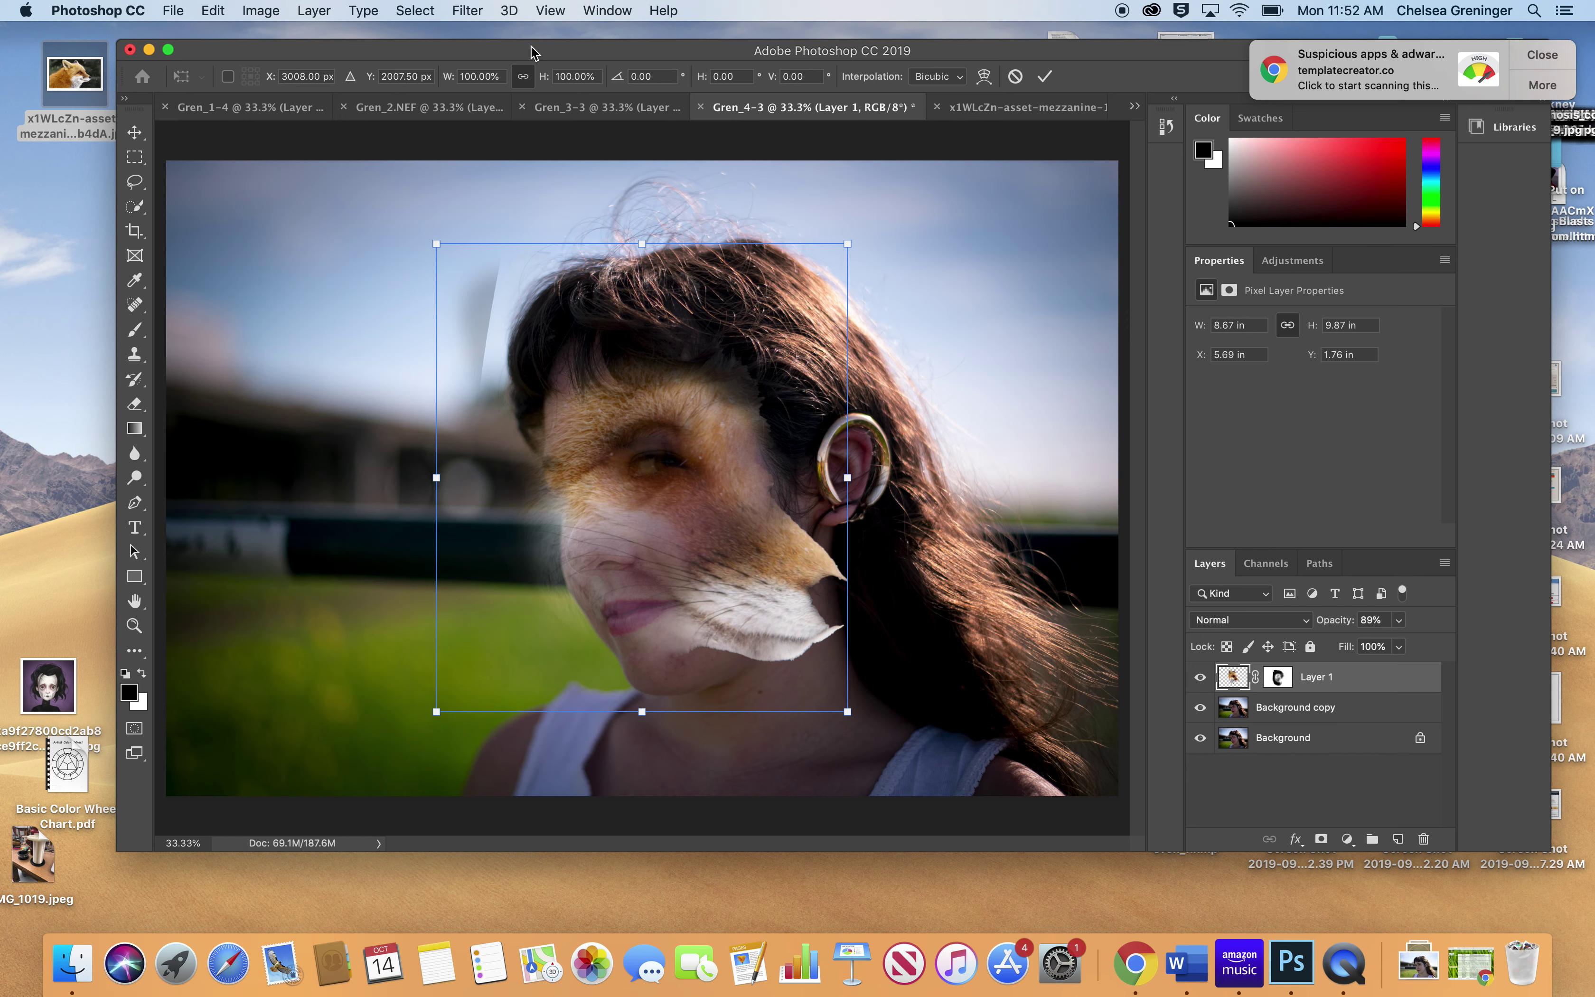
key("Return")
Step: Flip the fox layer with Edit > Transform > Flip Horizontal
left_click(212, 10)
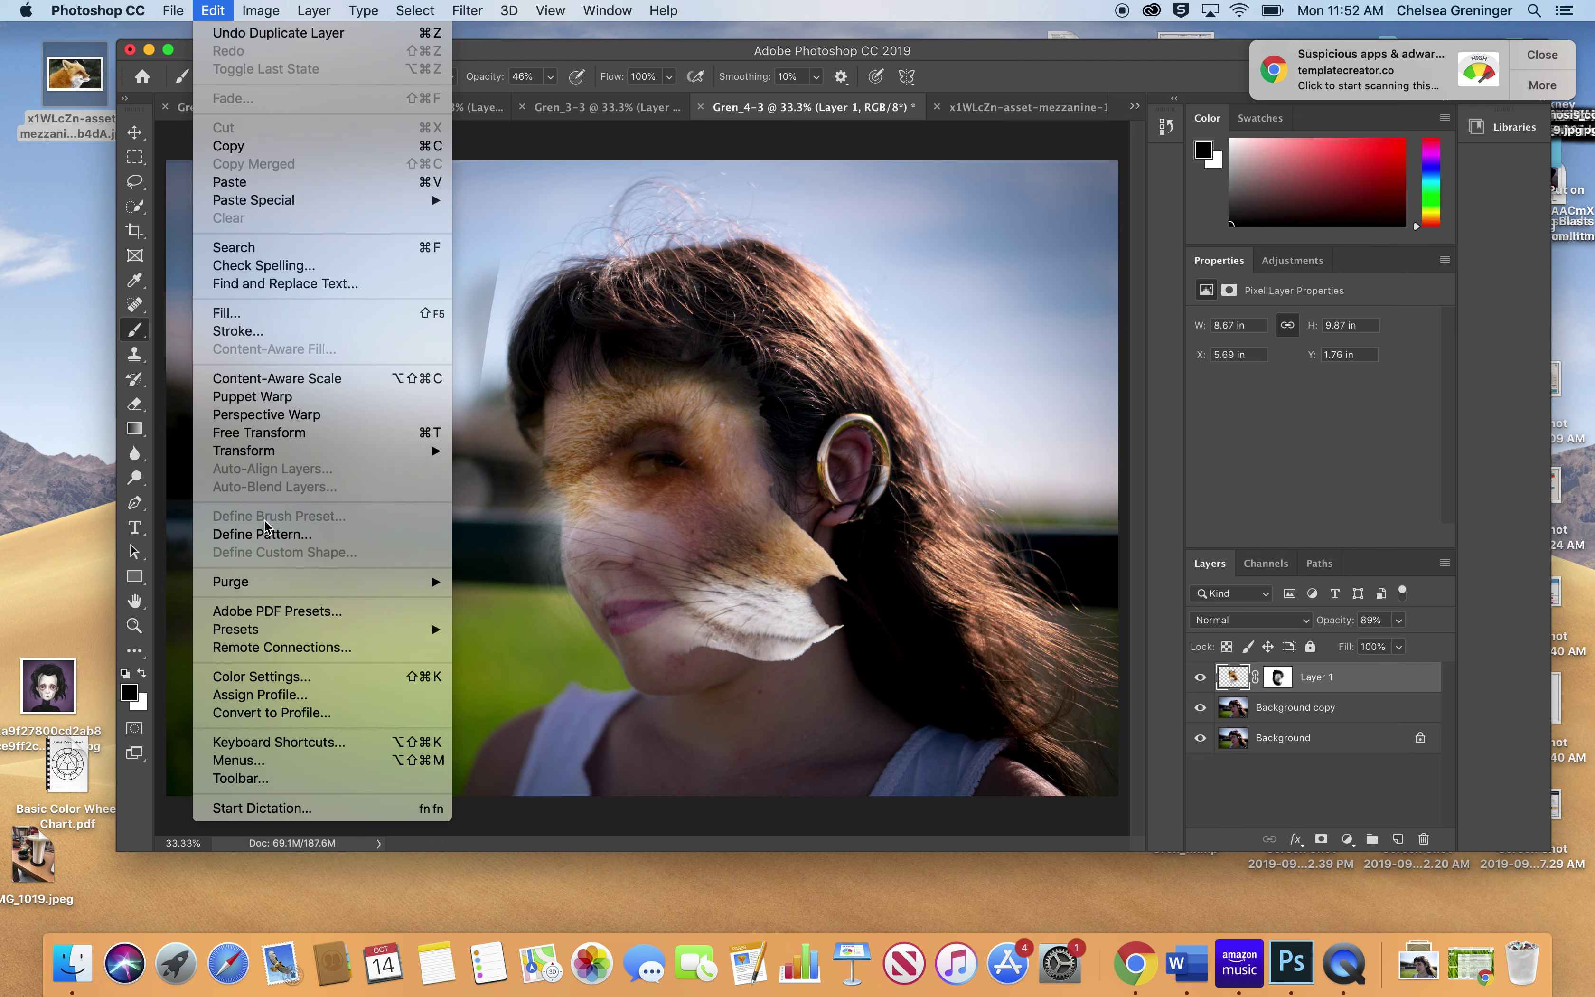
mouse_move(263, 456)
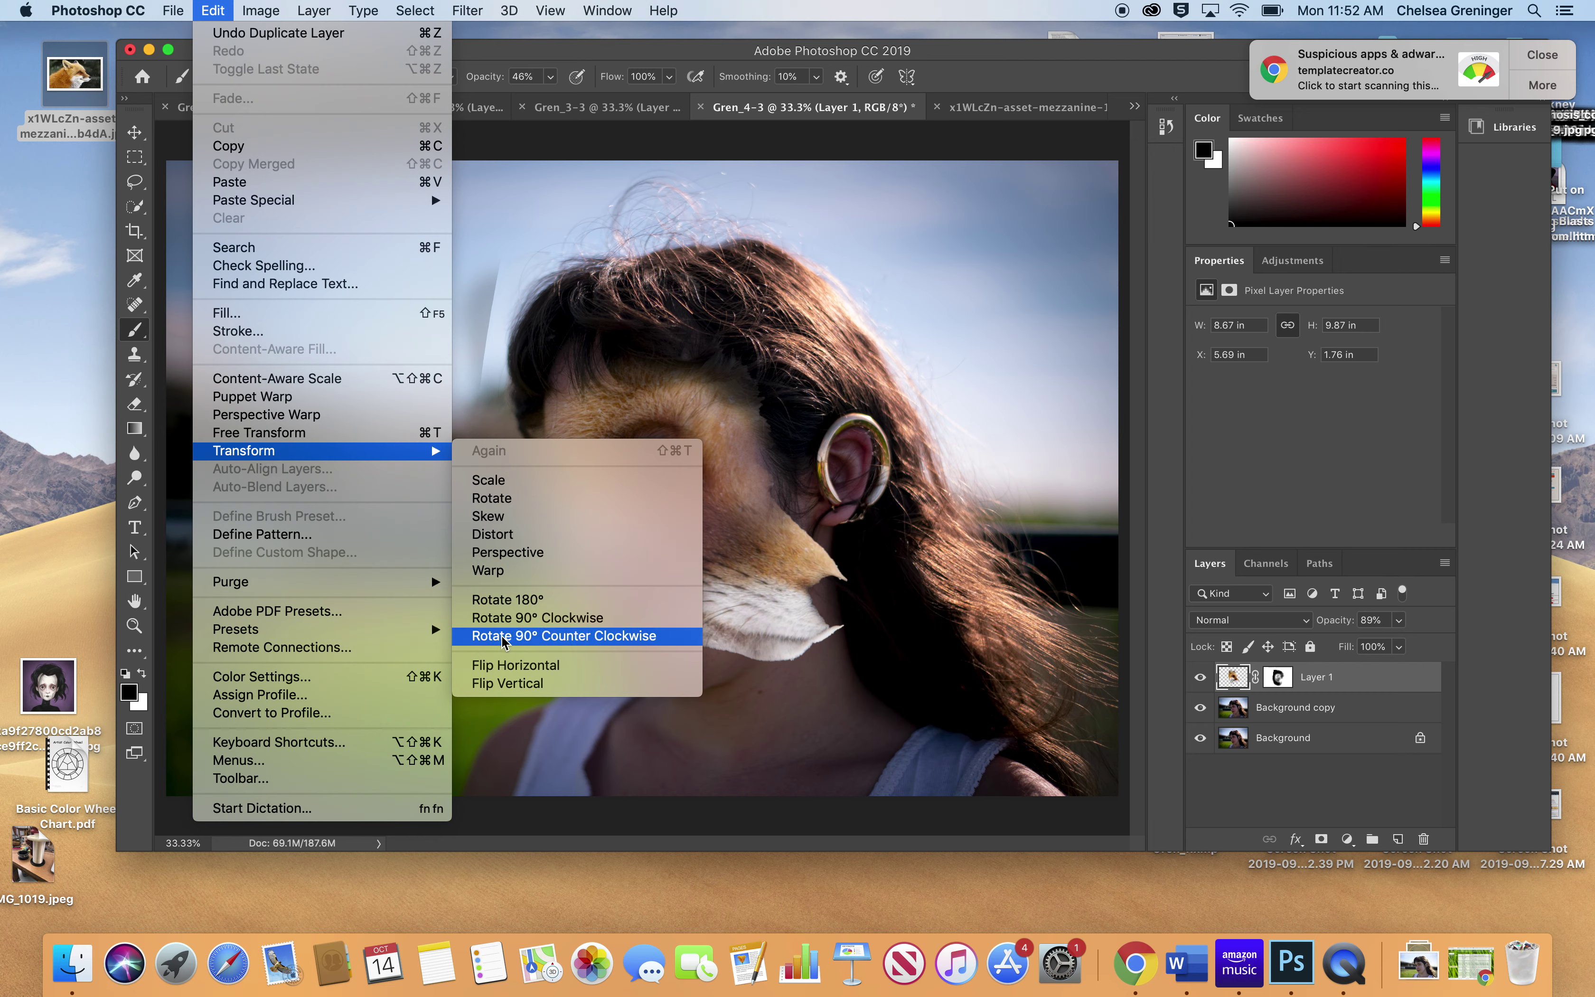
left_click(511, 665)
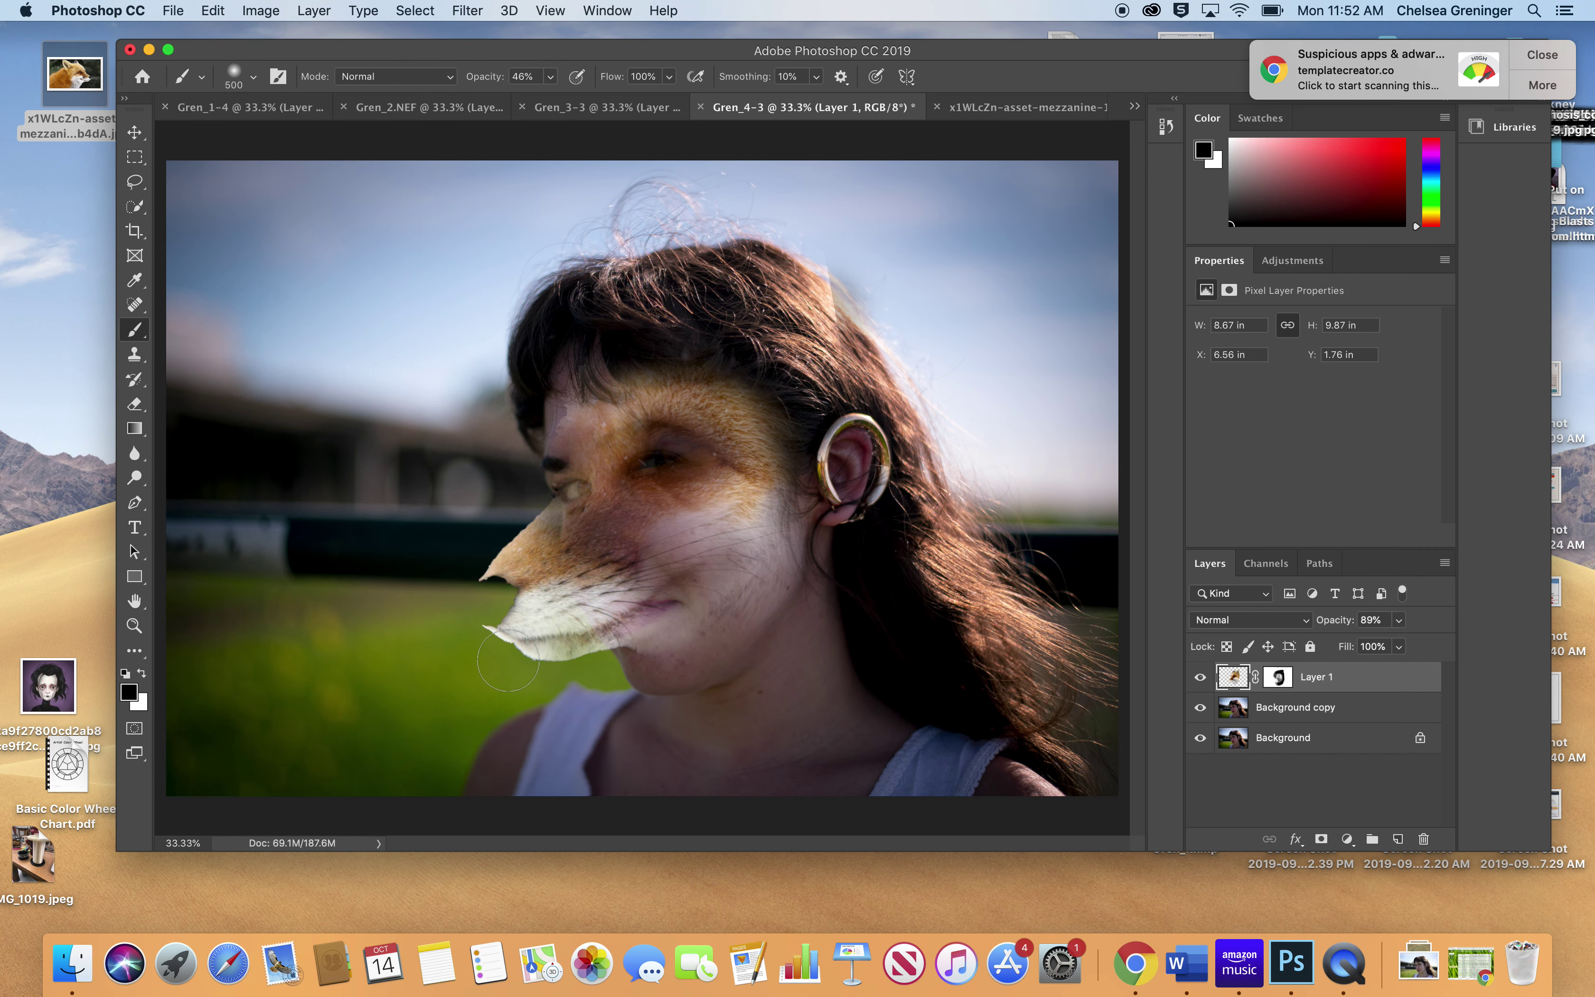
left_click(136, 133)
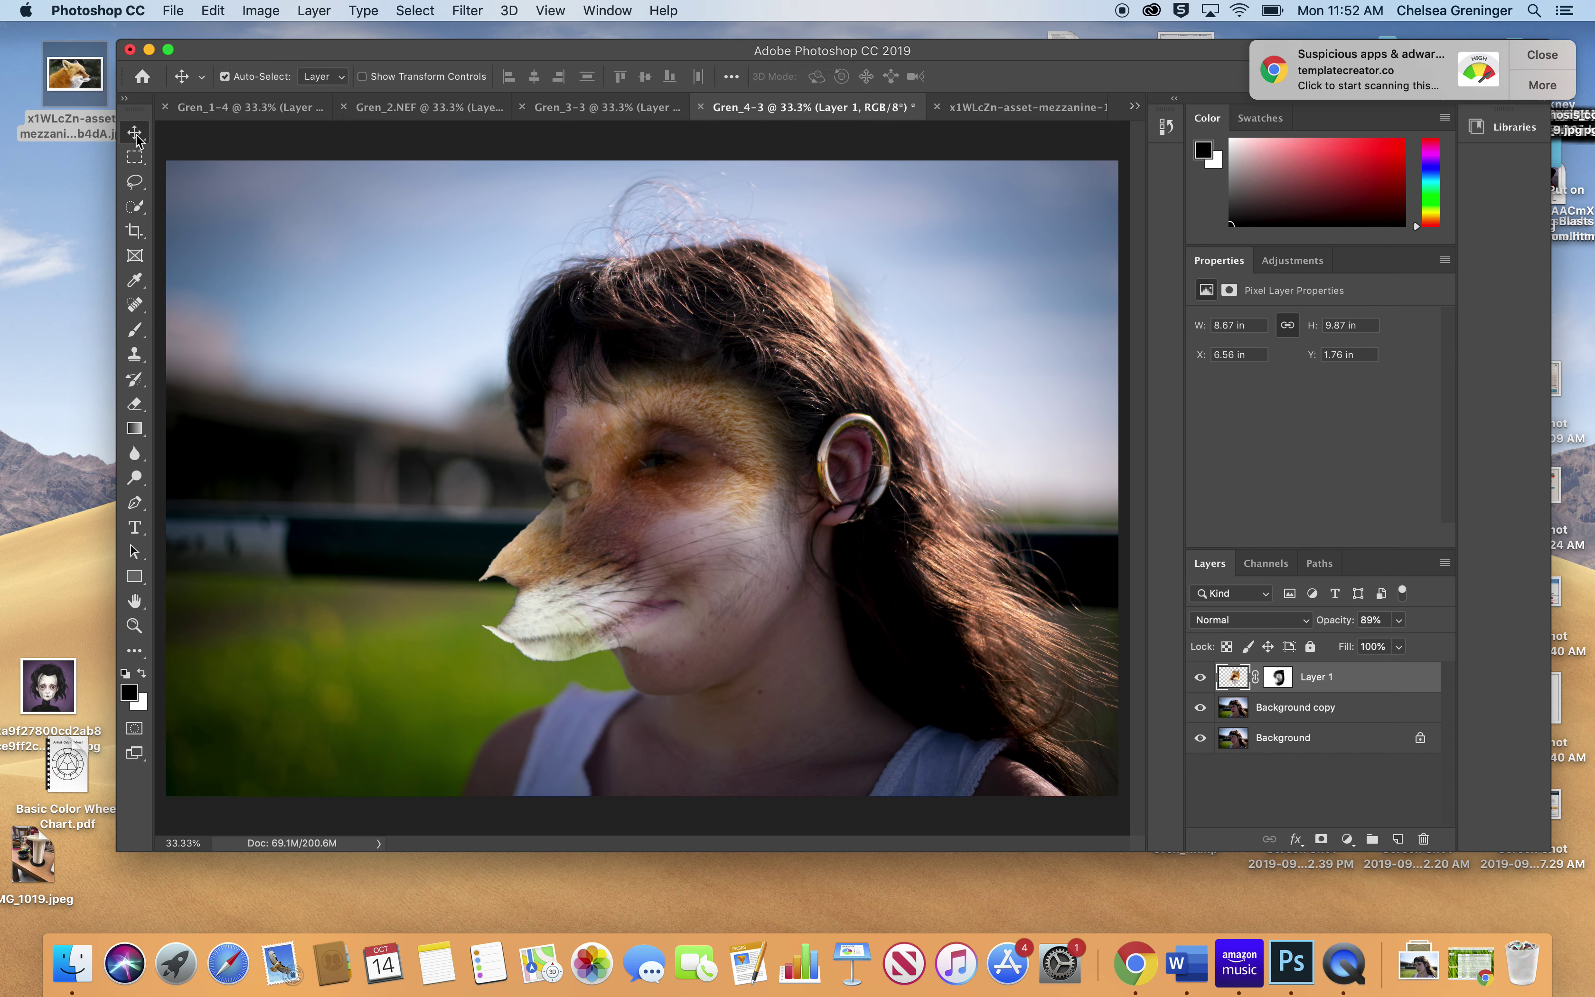
Step: Shift the fox face down-left and warp its snout, chin and eye area to her face
left_click_drag(641, 559, 621, 568)
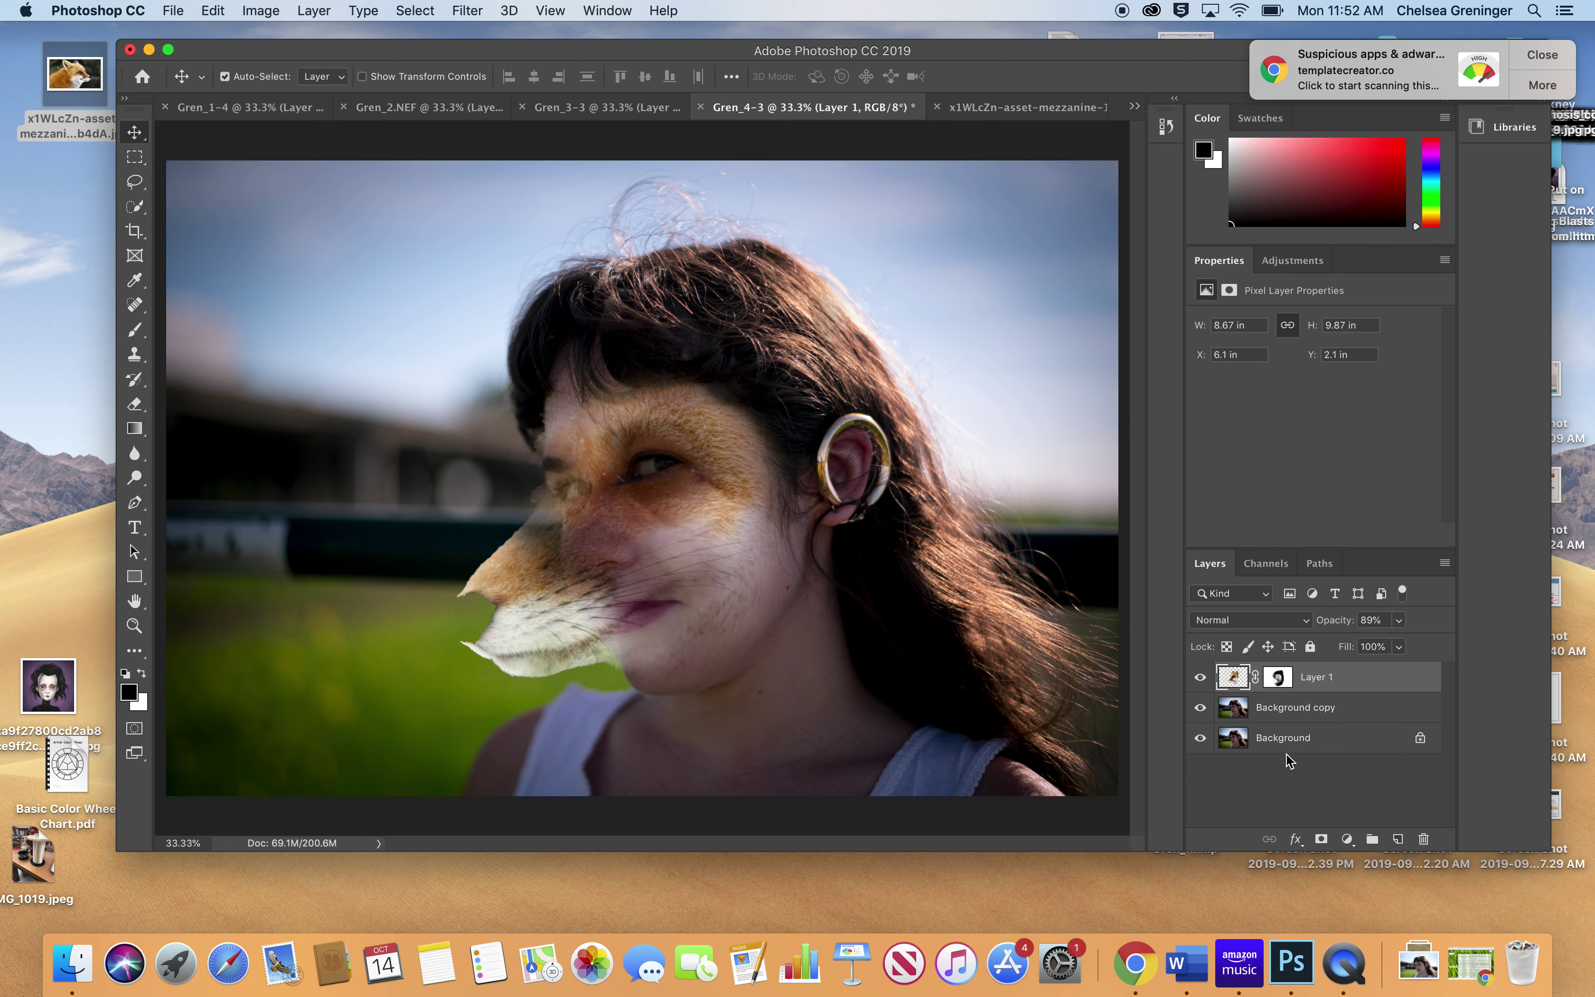
key("super+t")
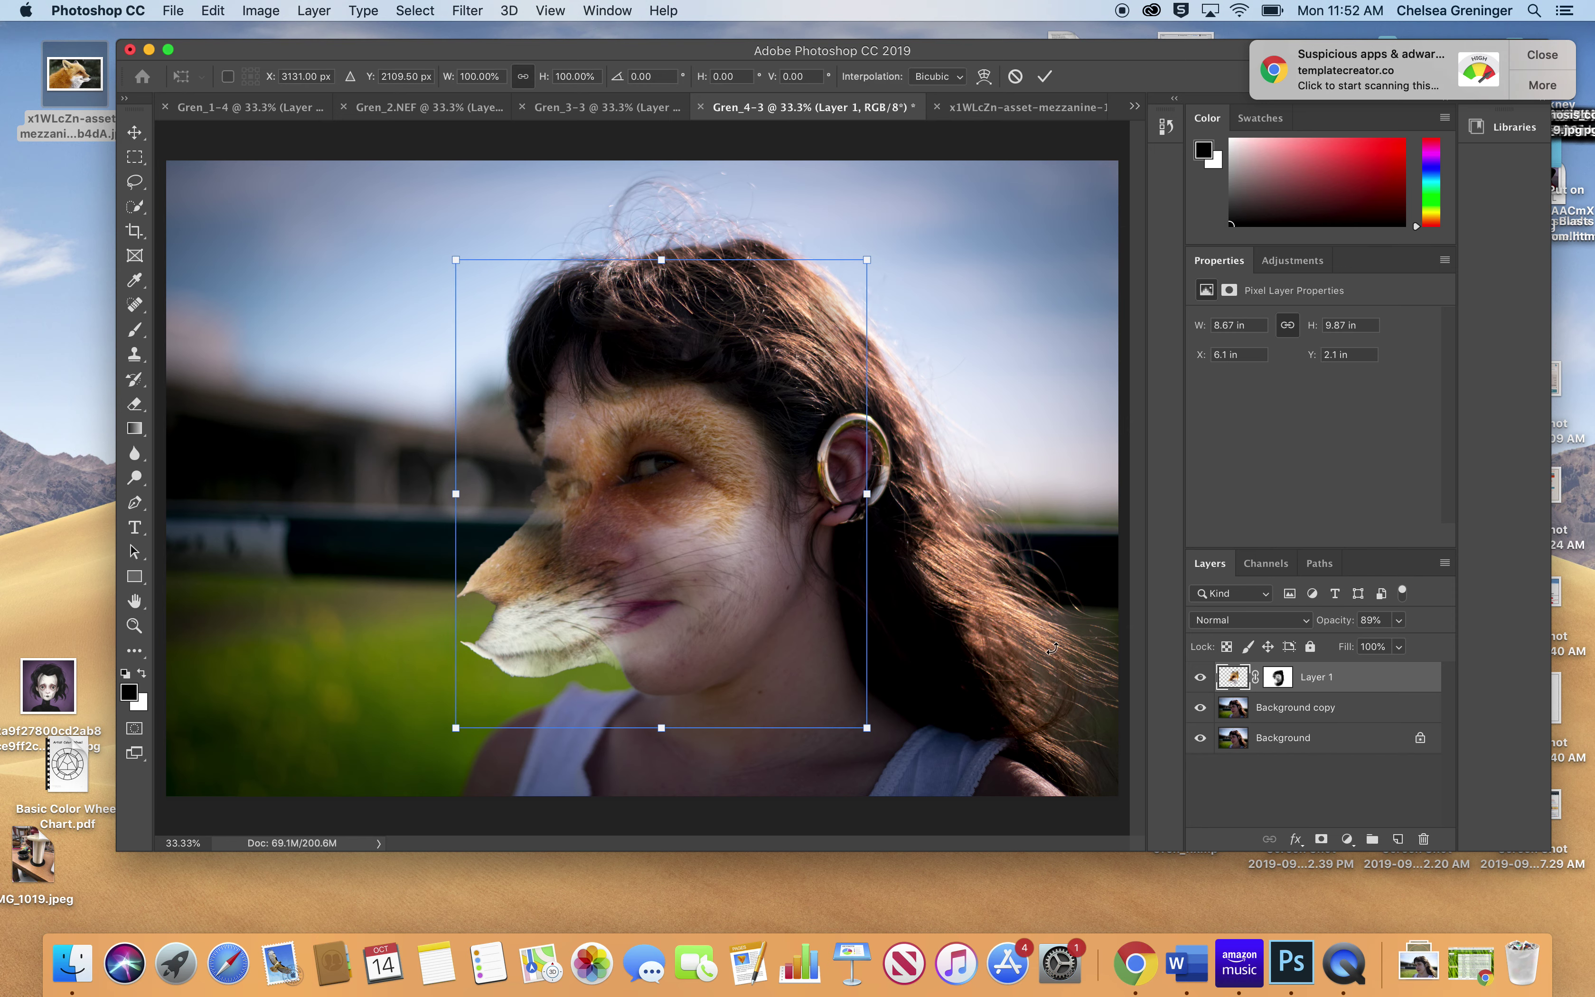
left_click(984, 76)
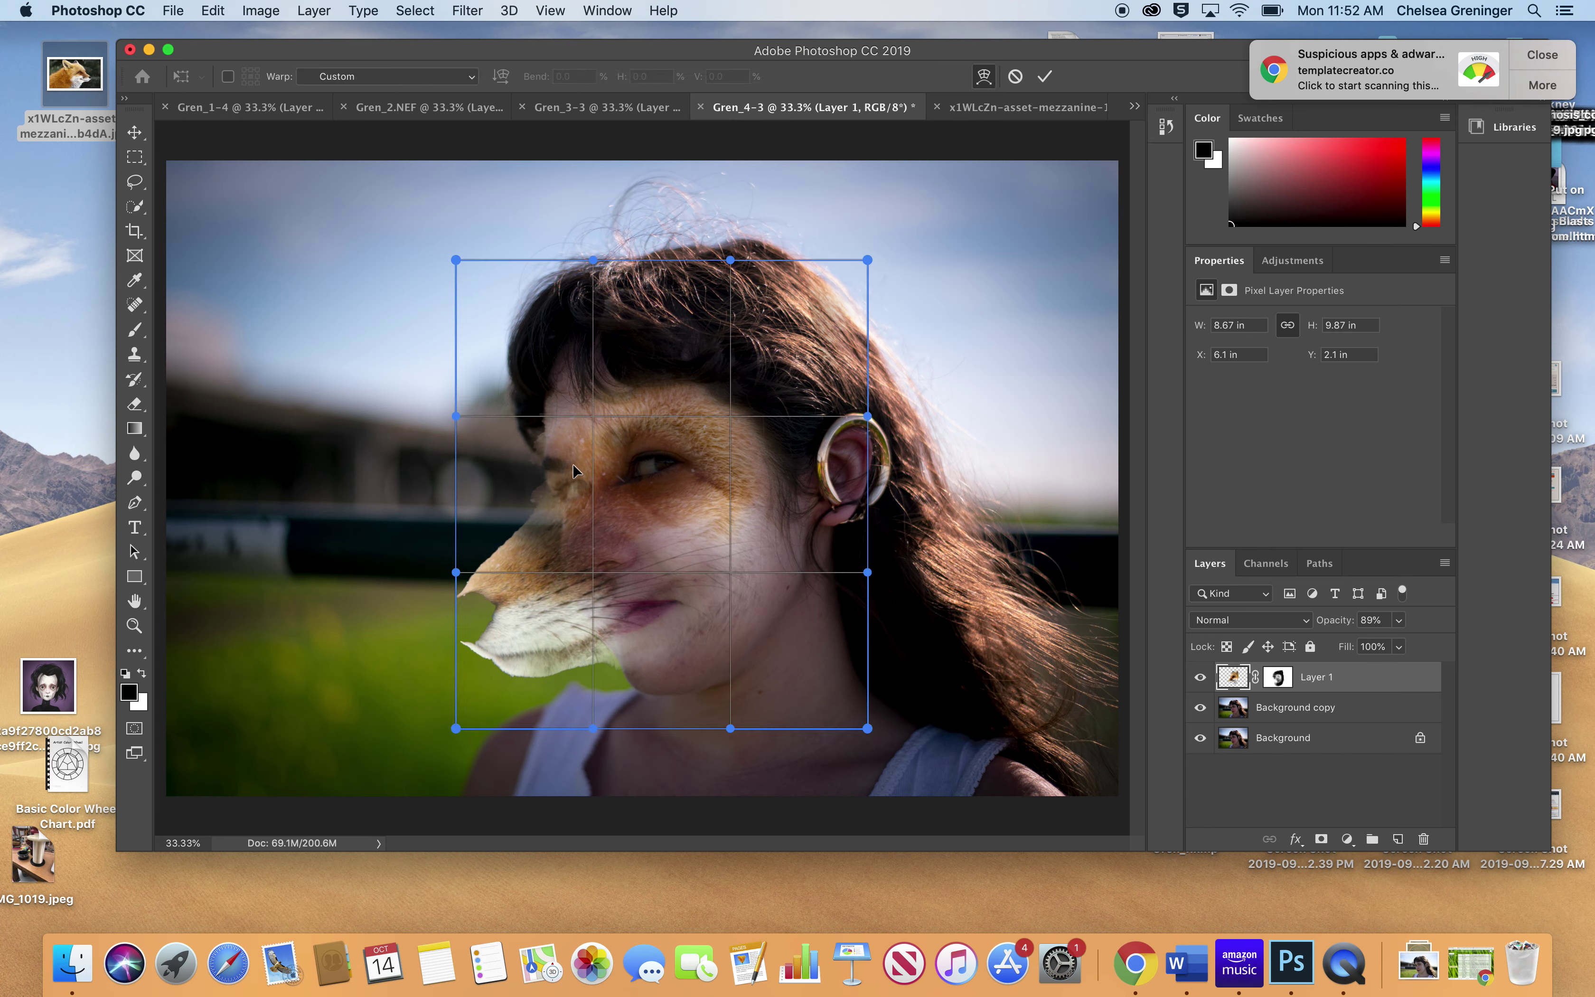
left_click_drag(542, 512, 558, 511)
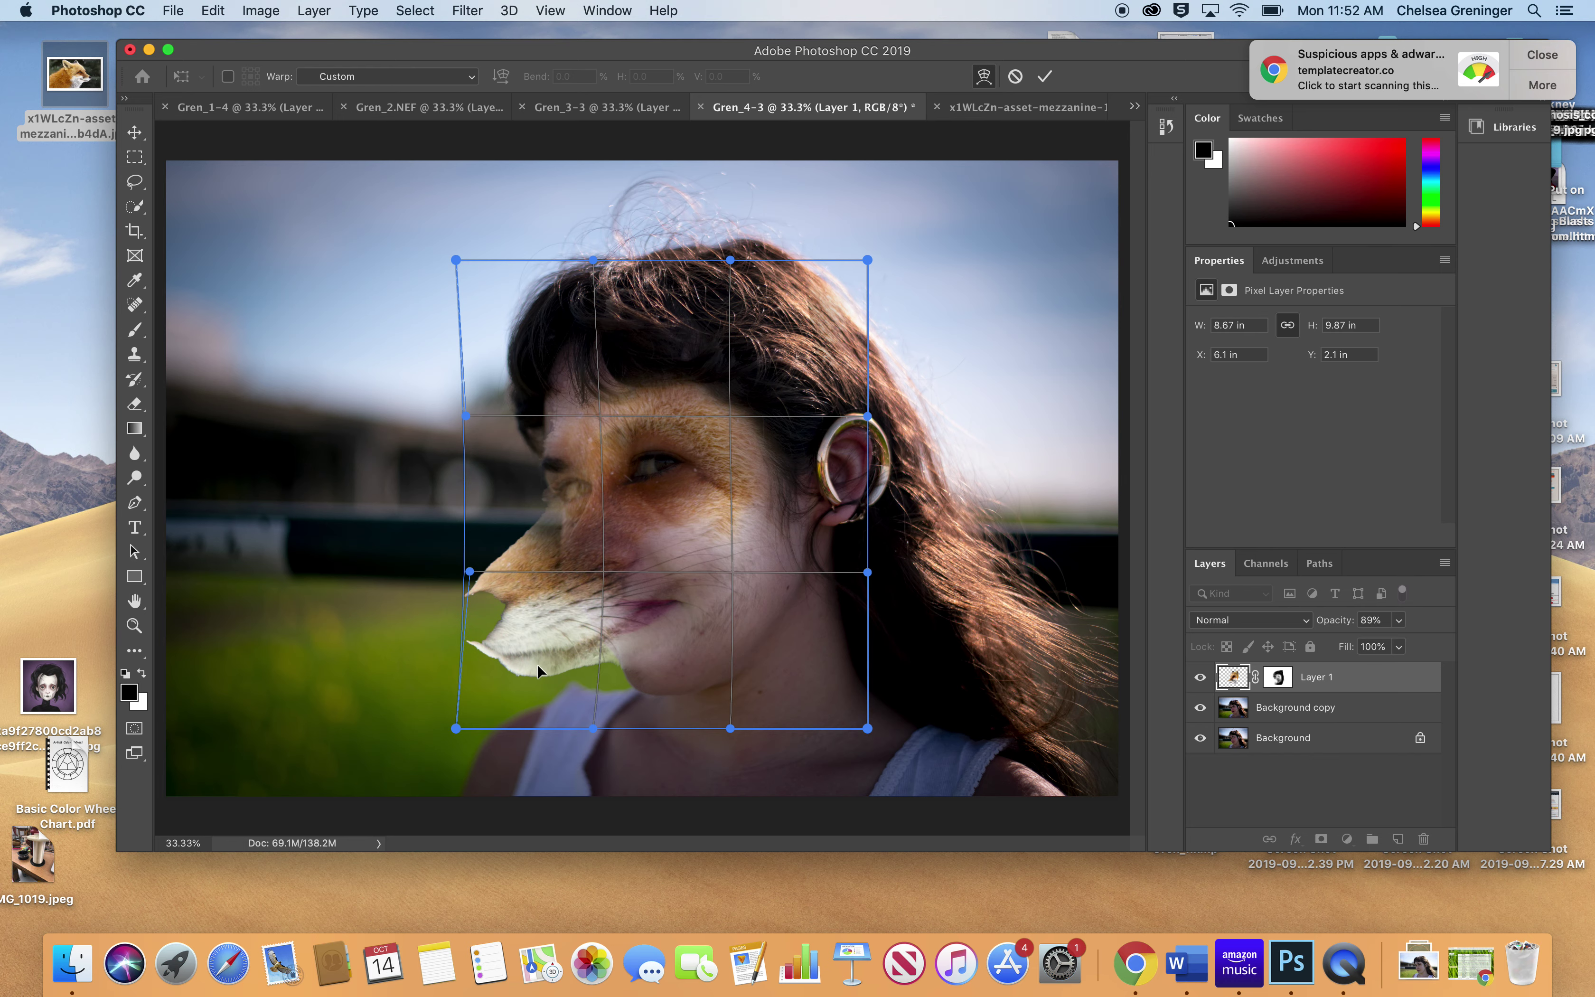
left_click_drag(617, 665, 632, 685)
left_click_drag(547, 551, 540, 538)
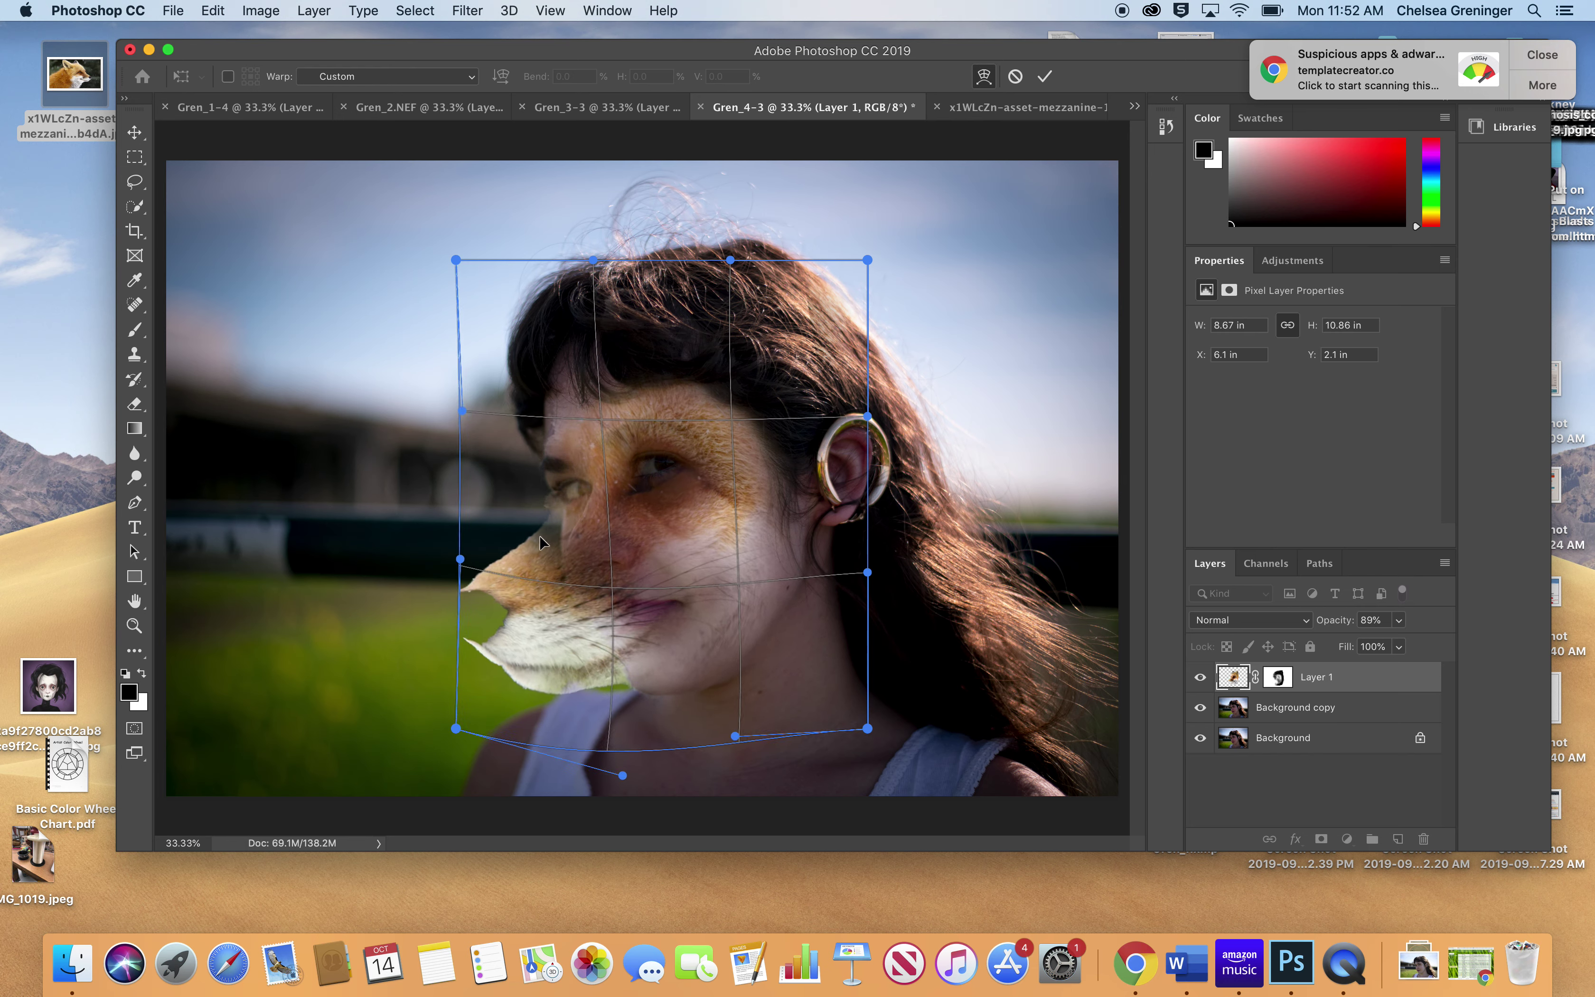
left_click_drag(686, 457, 690, 452)
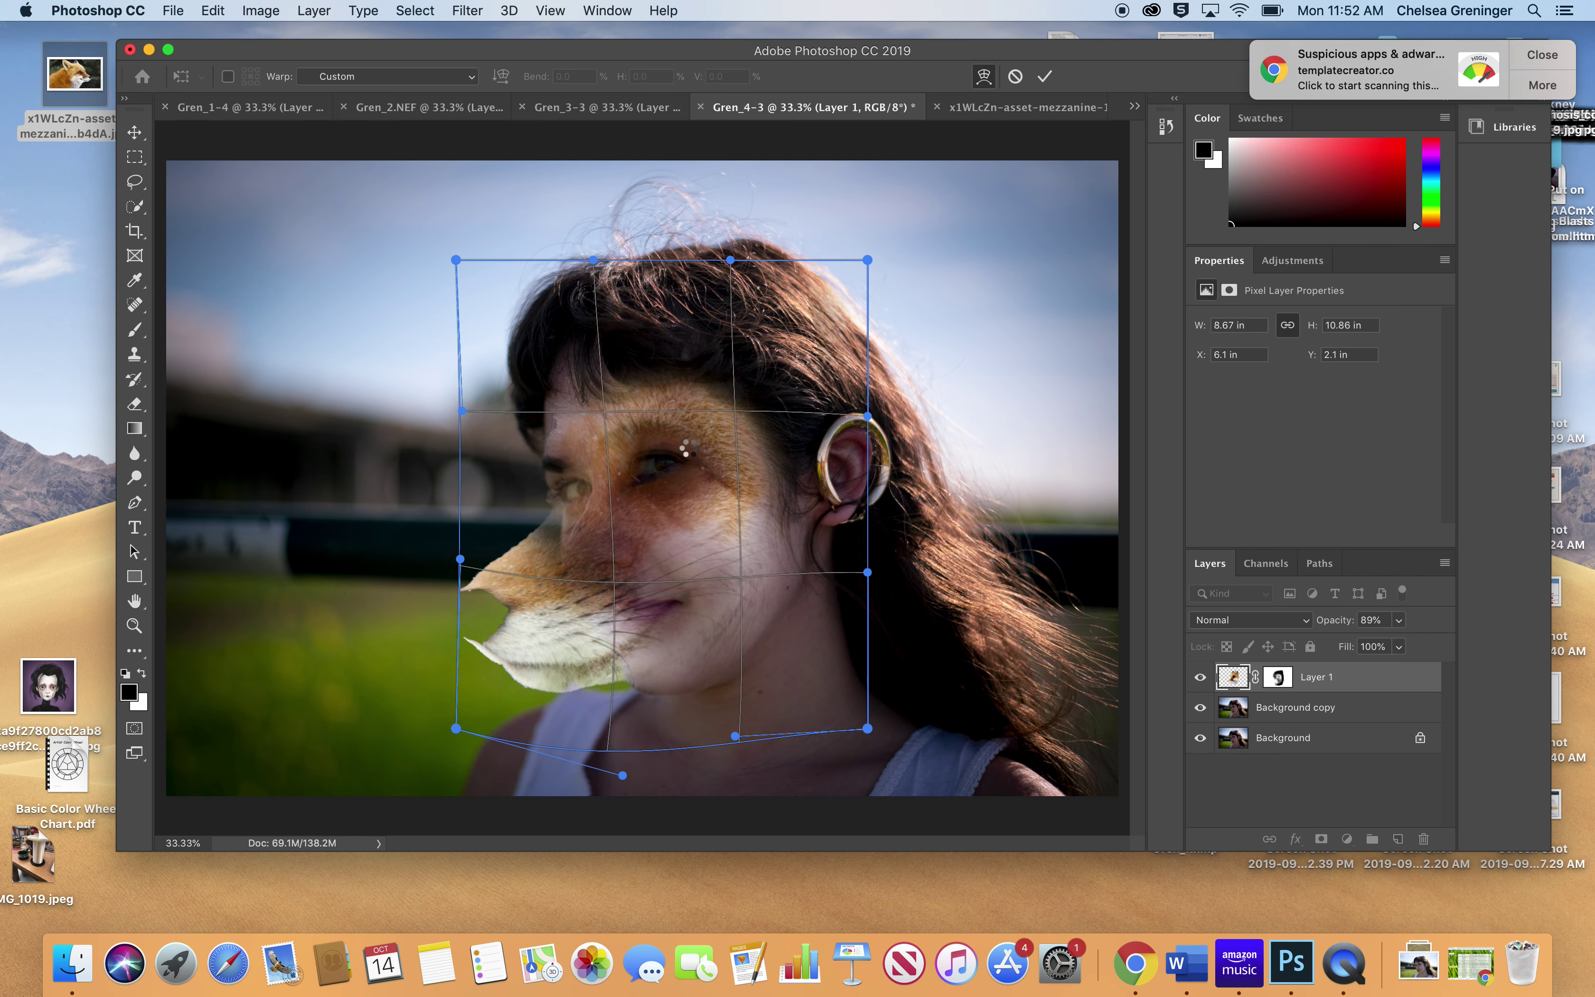
key("Return")
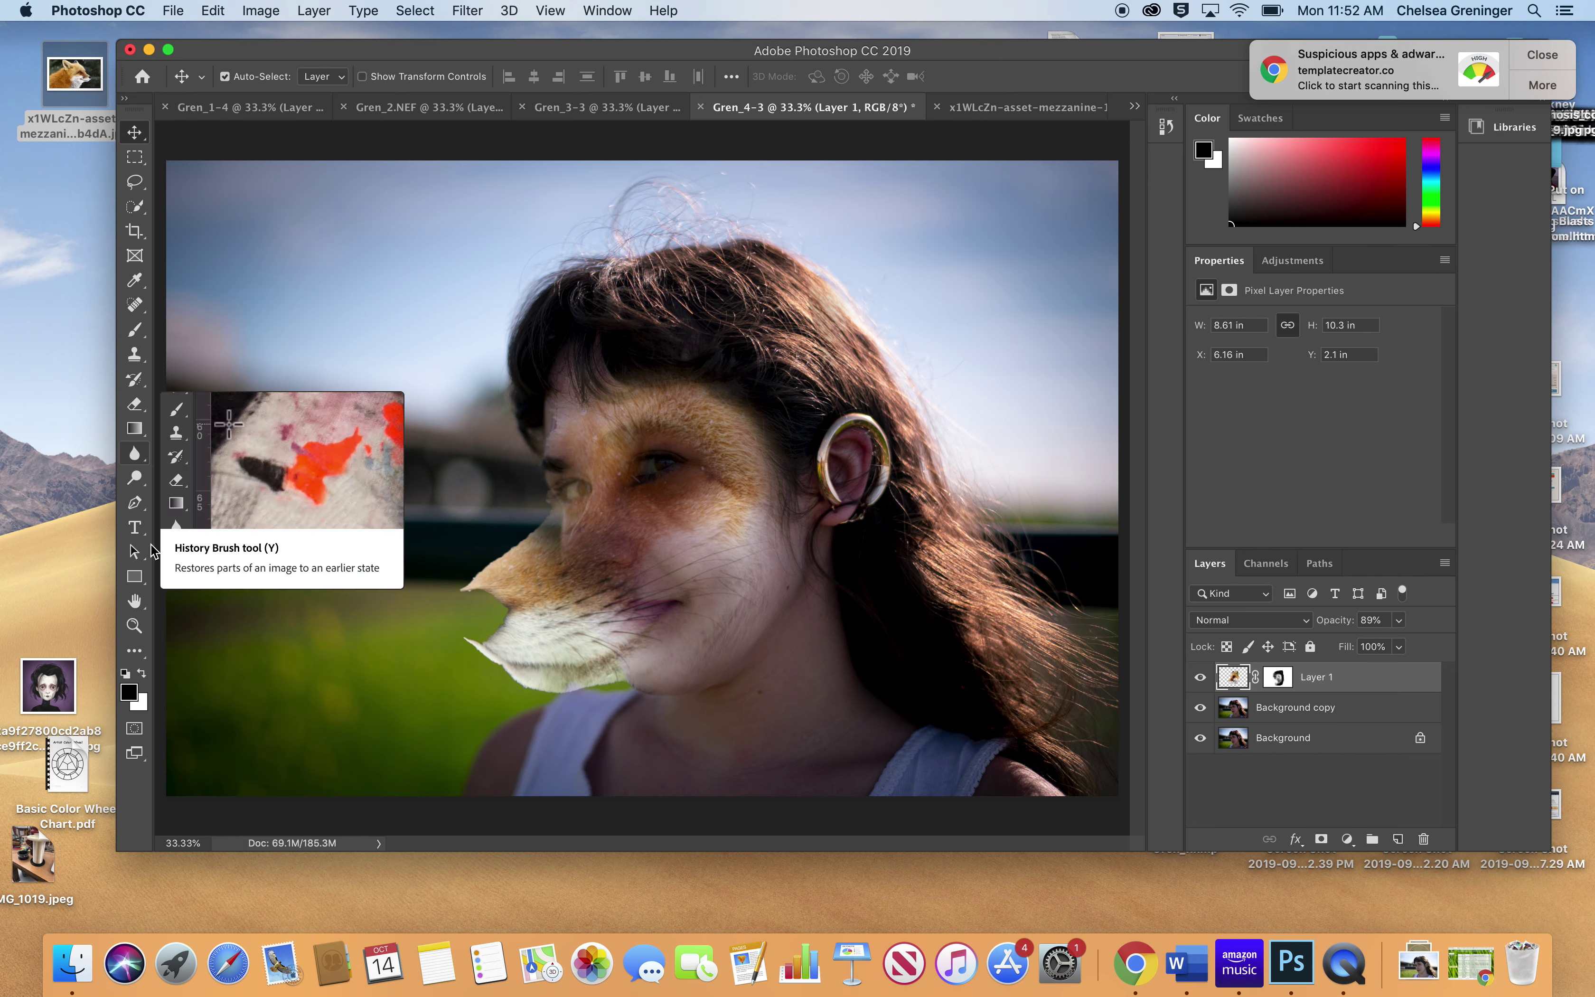
Step: Mask fur on the forehead so her bangs show and fade the white chin fur's edge
left_click(134, 329)
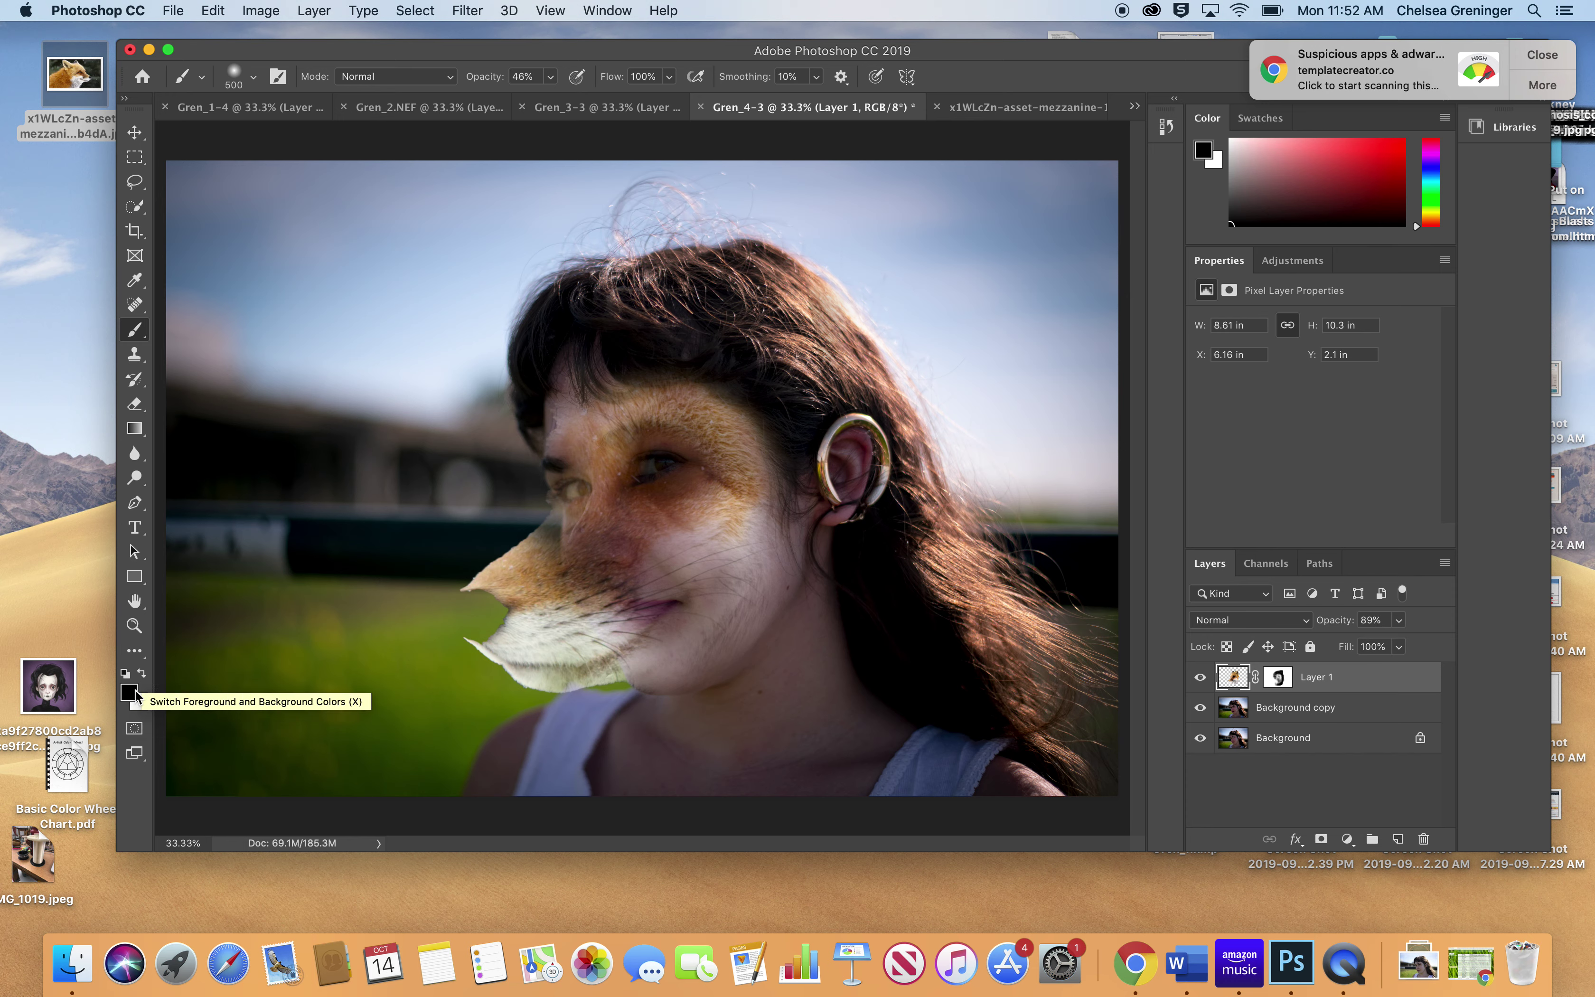
left_click(144, 676)
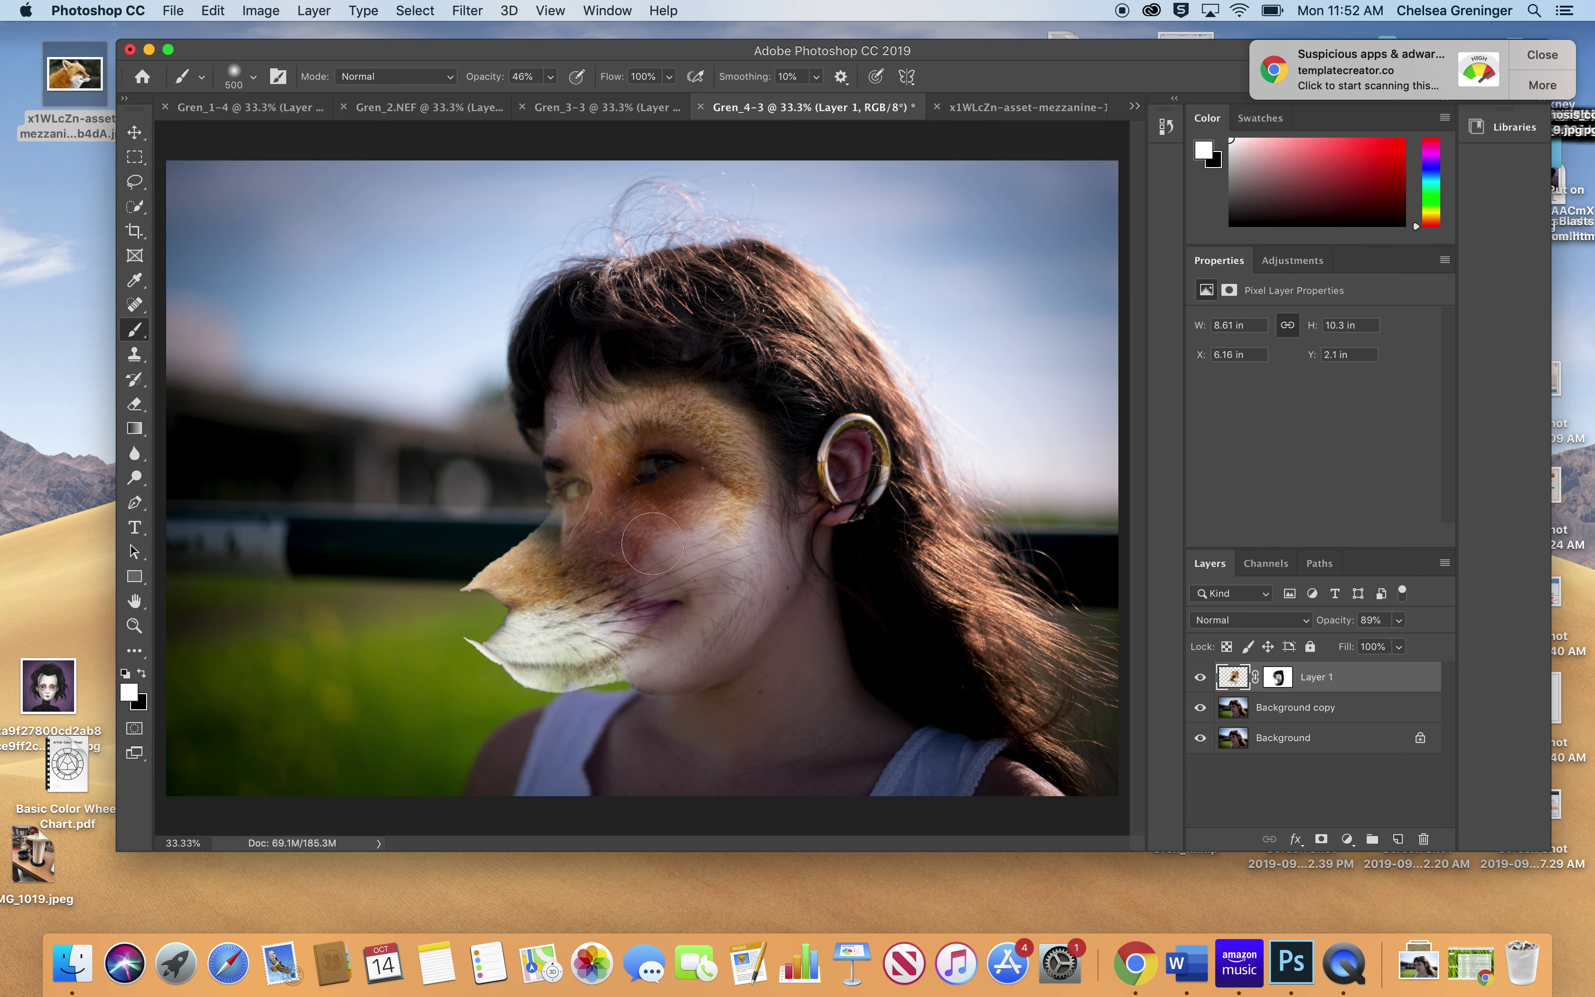
mouse_move(746, 457)
left_mouse_down()
mouse_move(679, 396)
mouse_move(713, 380)
left_mouse_up()
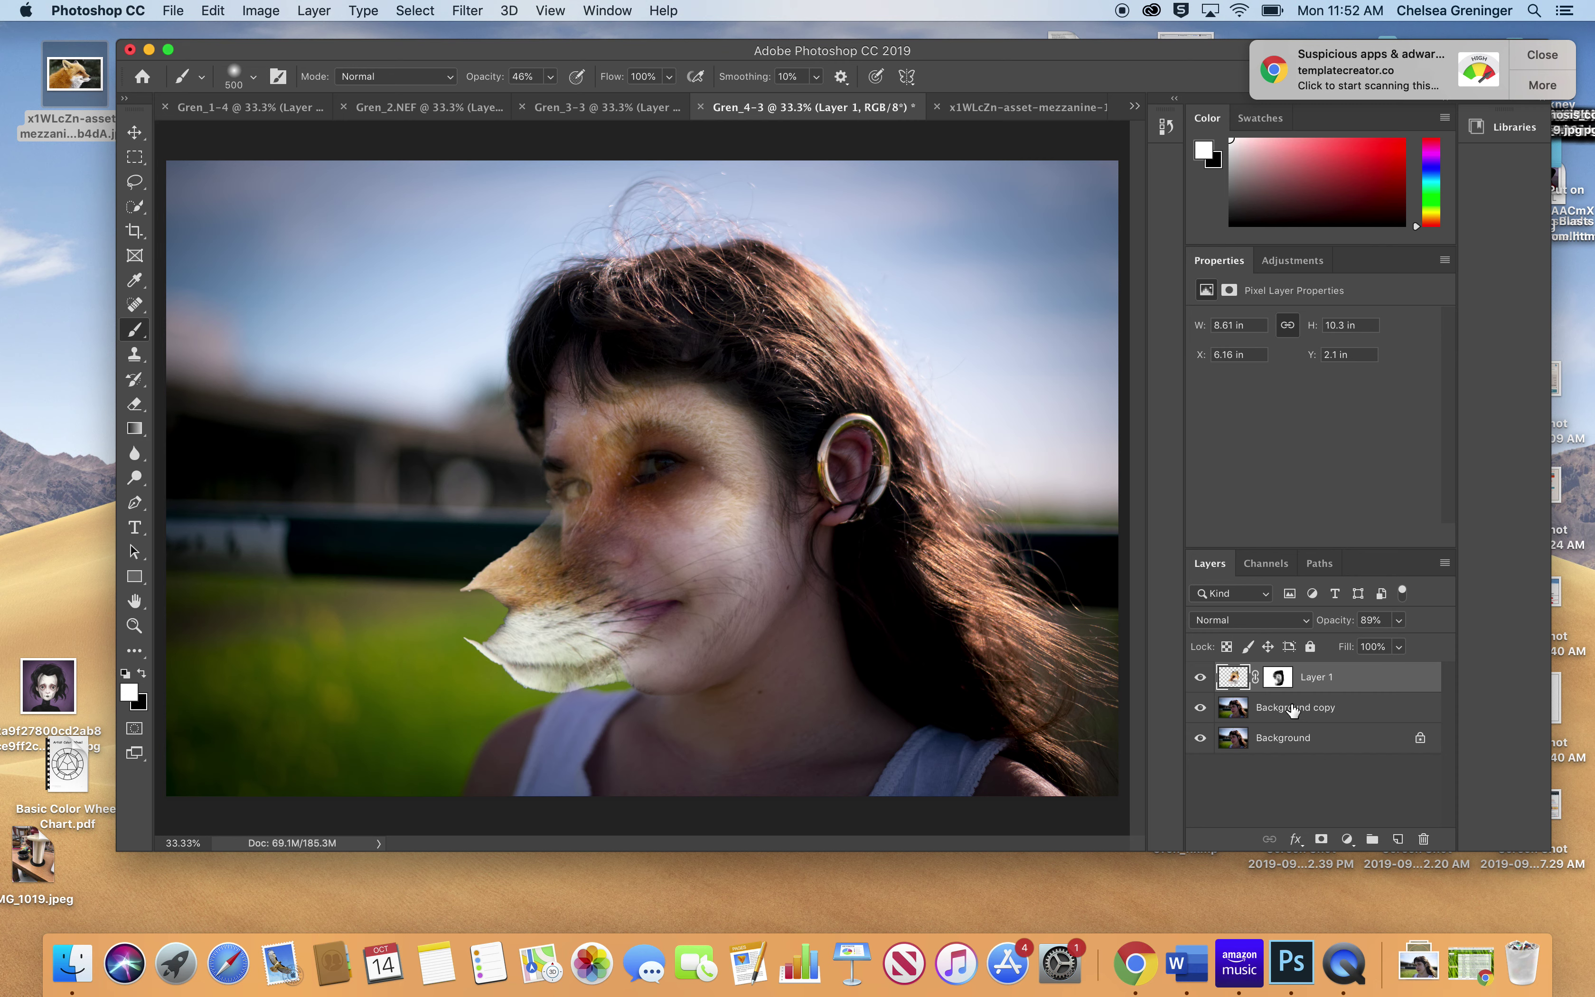
key("super+z")
left_click(1279, 677)
key("x")
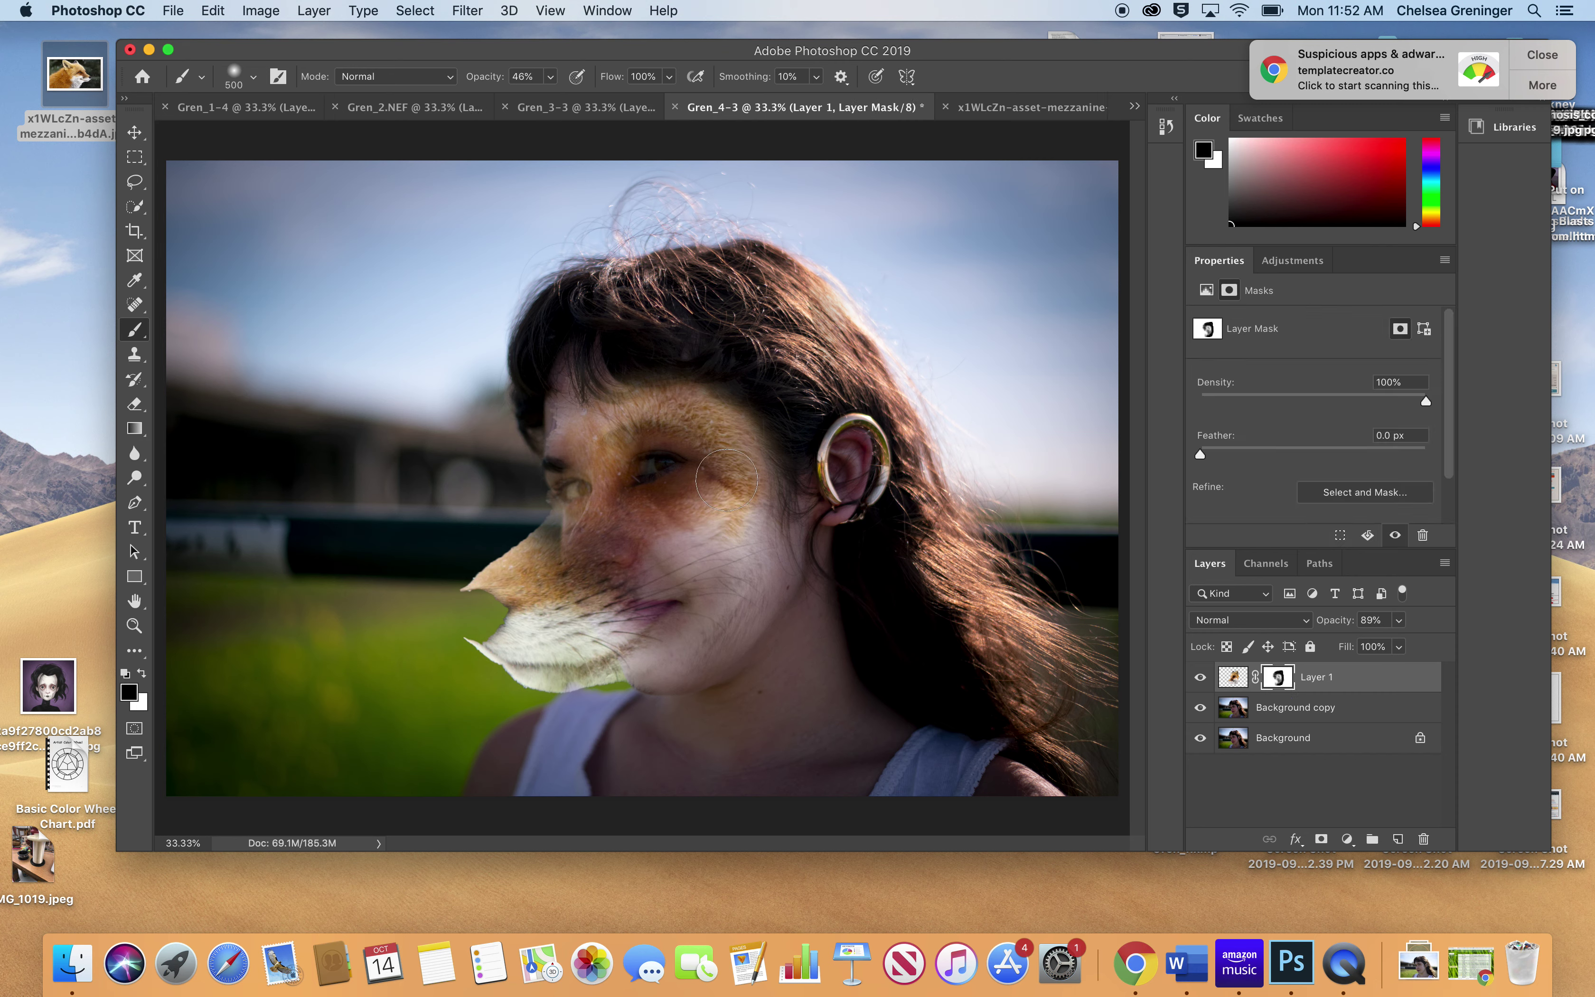
mouse_move(739, 392)
left_mouse_down()
mouse_move(658, 372)
mouse_move(590, 410)
mouse_move(628, 389)
left_mouse_up()
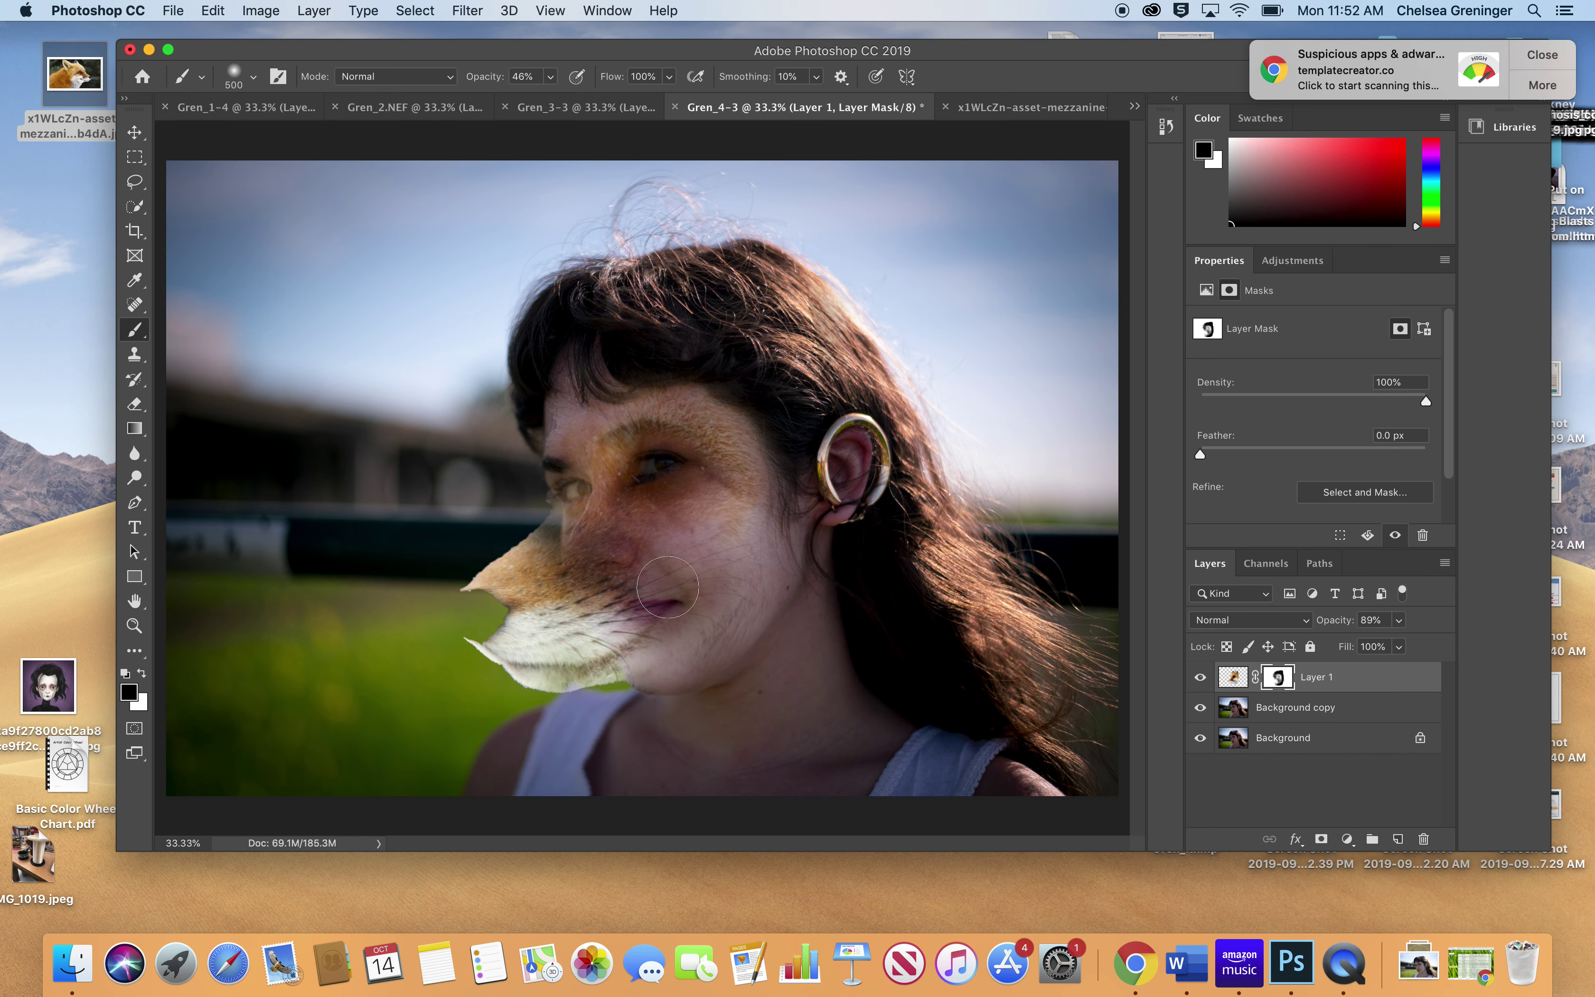
mouse_move(633, 593)
left_mouse_down()
mouse_move(553, 633)
mouse_move(572, 647)
left_mouse_up()
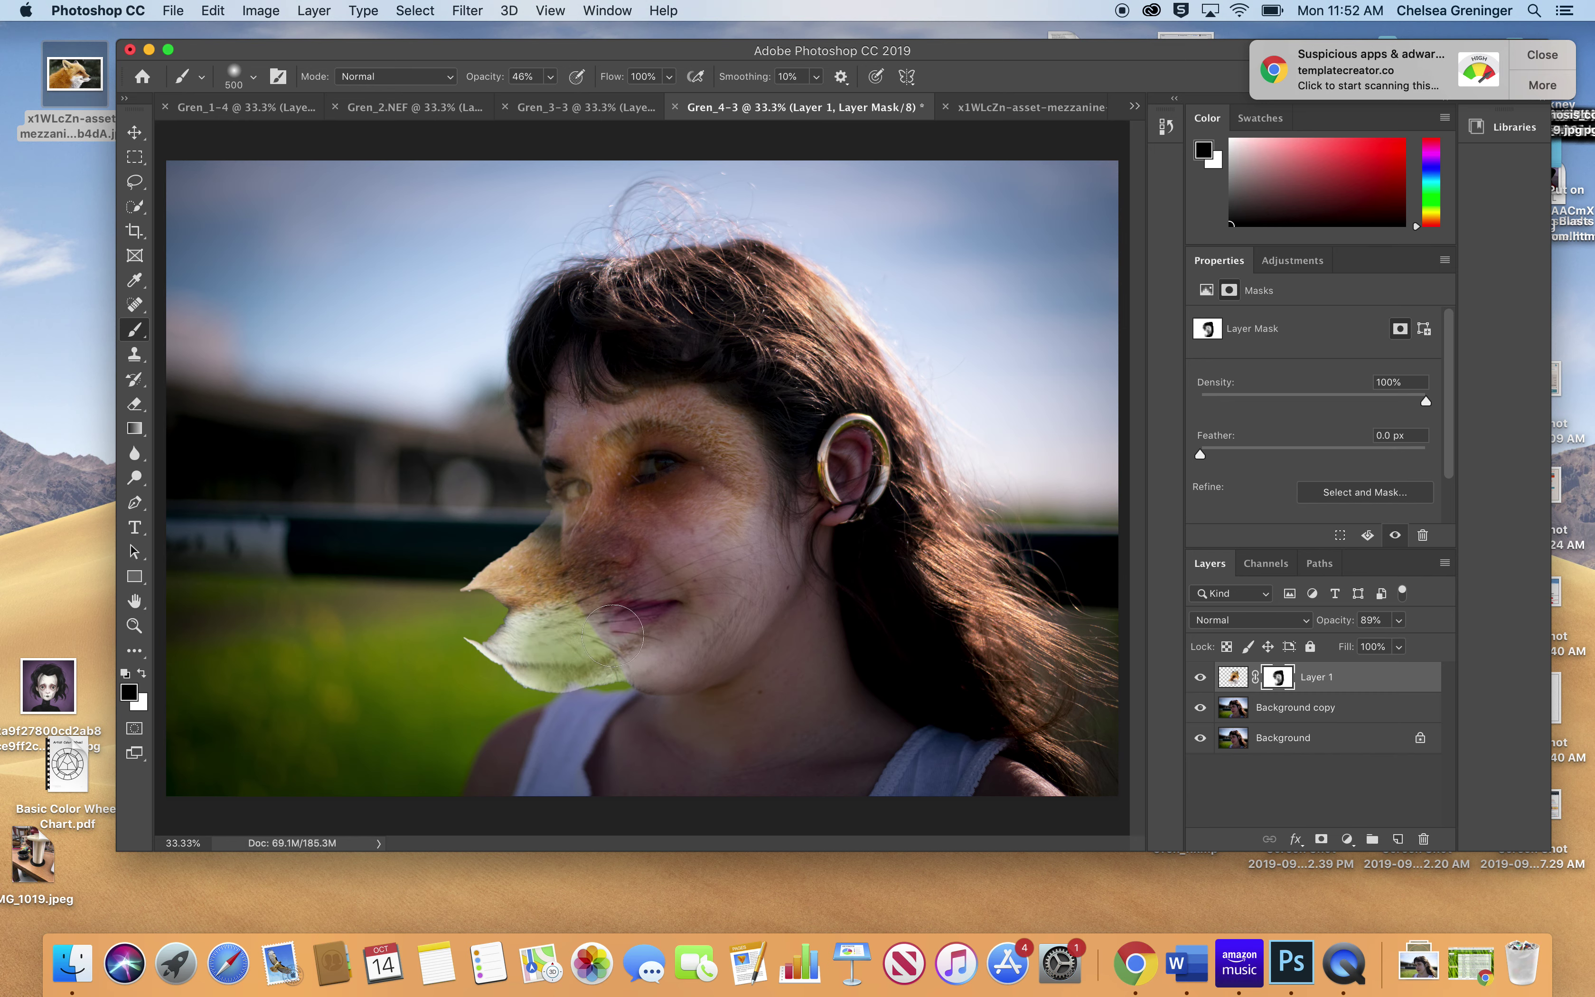
Step: Paint white to reveal fox fur across the lower face and cheek, then shrink the brush to 250
left_click(143, 675)
mouse_move(653, 548)
left_mouse_down()
mouse_move(646, 603)
mouse_move(568, 621)
mouse_move(659, 625)
mouse_move(696, 555)
mouse_move(781, 485)
left_mouse_up()
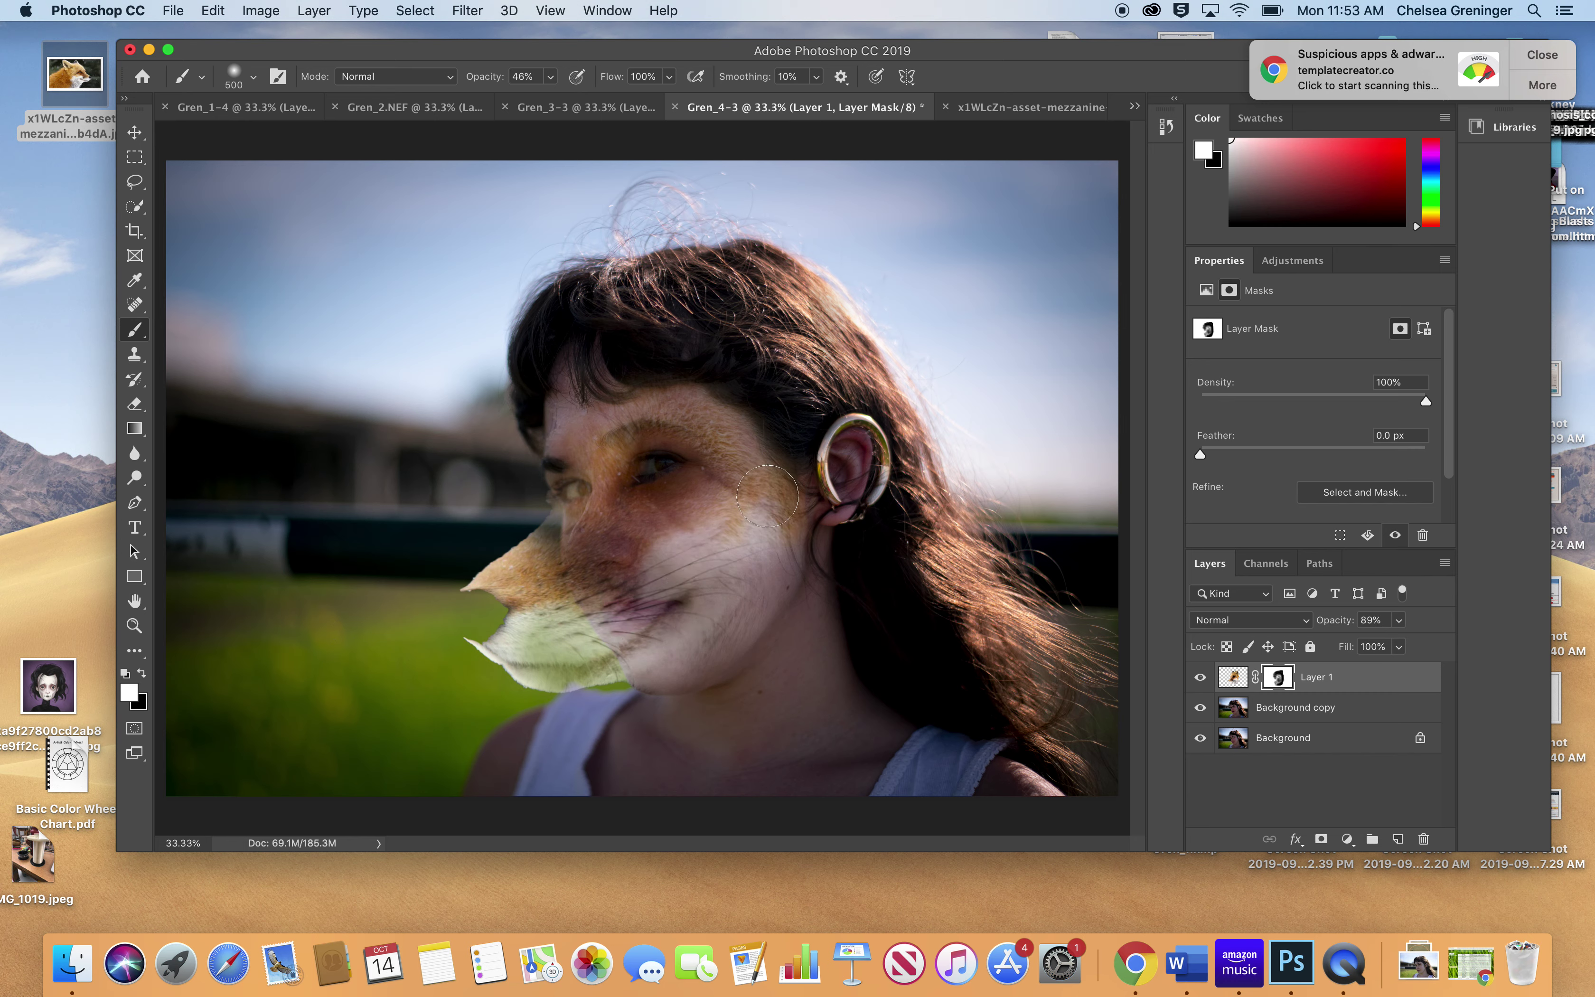
mouse_move(752, 617)
left_mouse_down()
mouse_move(632, 587)
mouse_move(659, 528)
mouse_move(765, 489)
mouse_move(744, 441)
mouse_move(633, 393)
mouse_move(593, 408)
mouse_move(574, 443)
mouse_move(554, 415)
mouse_move(568, 422)
left_mouse_up()
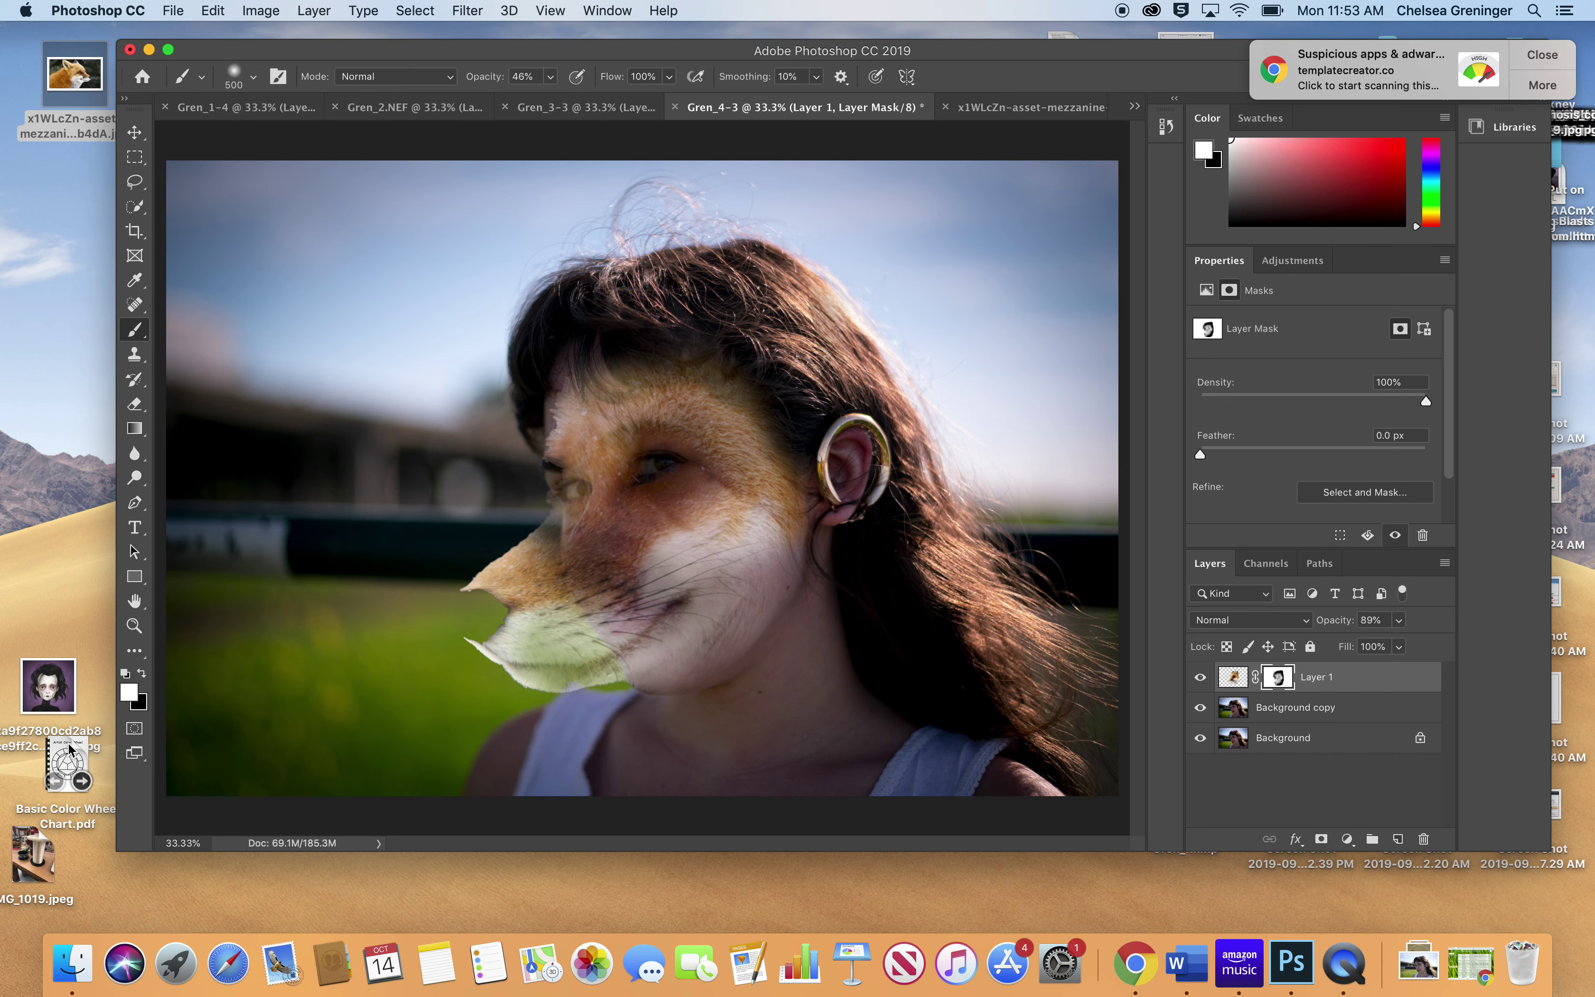
left_click(141, 673)
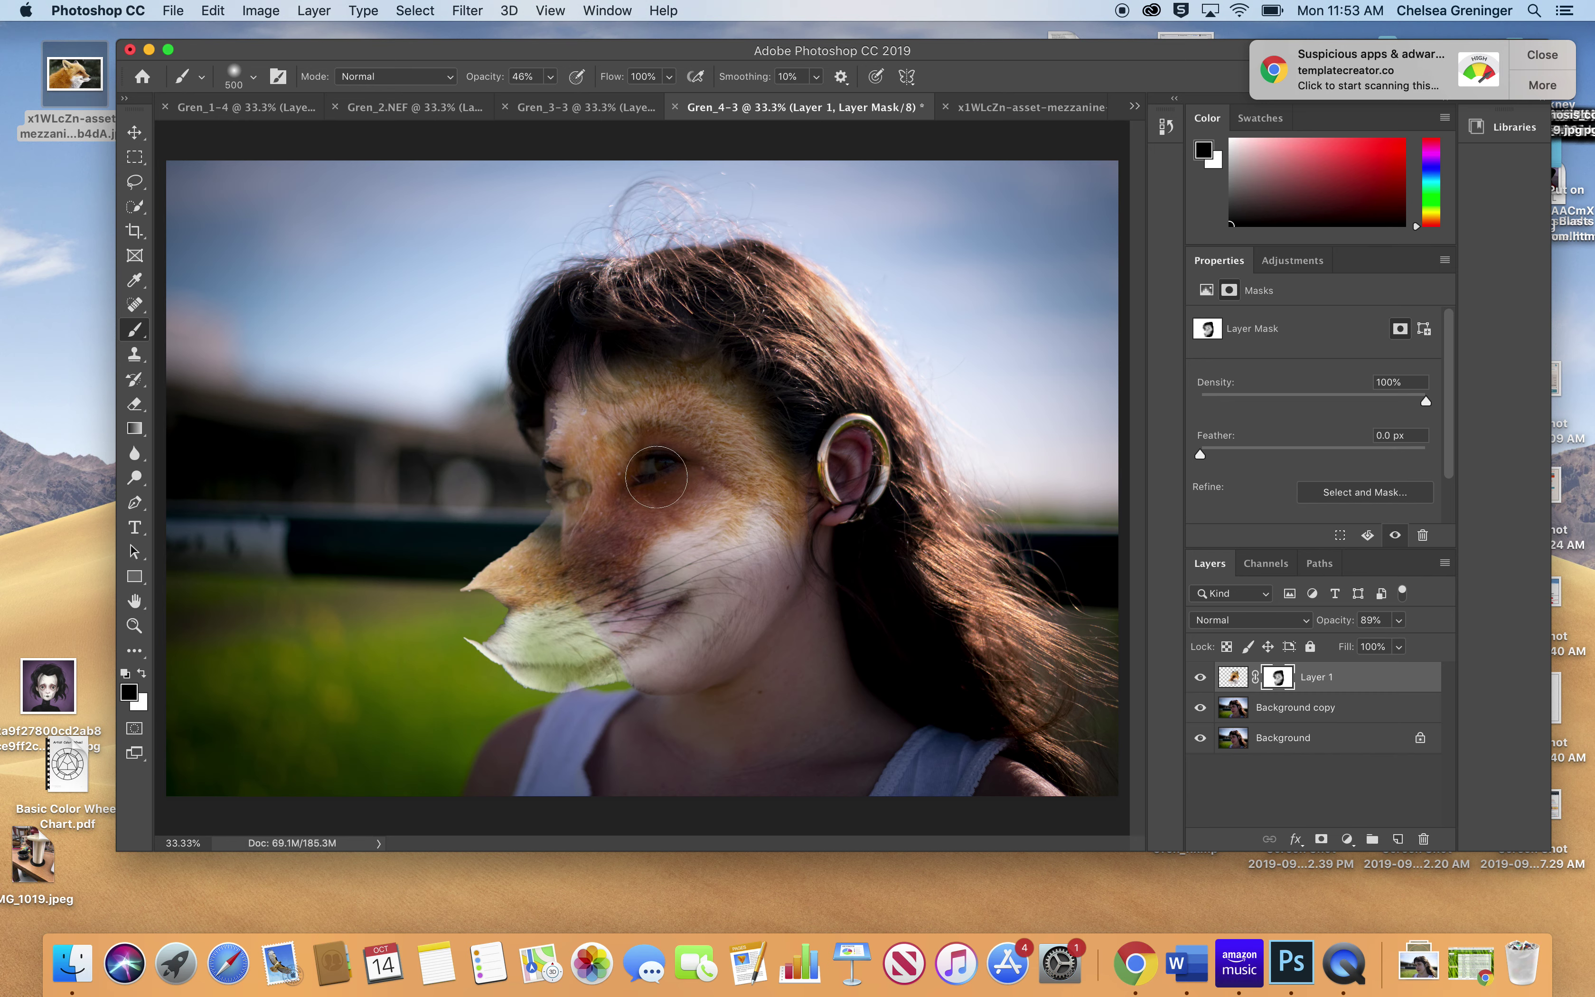
key("bracketleft")
key("bracketleft")
key("bracketleft")
key("bracketleft")
key("bracketleft")
key("bracketleft")
Step: Zoom in on the eyes, mask fur off the woman's eye, and shrink the brush to 150
scroll(657, 468, "up", 4)
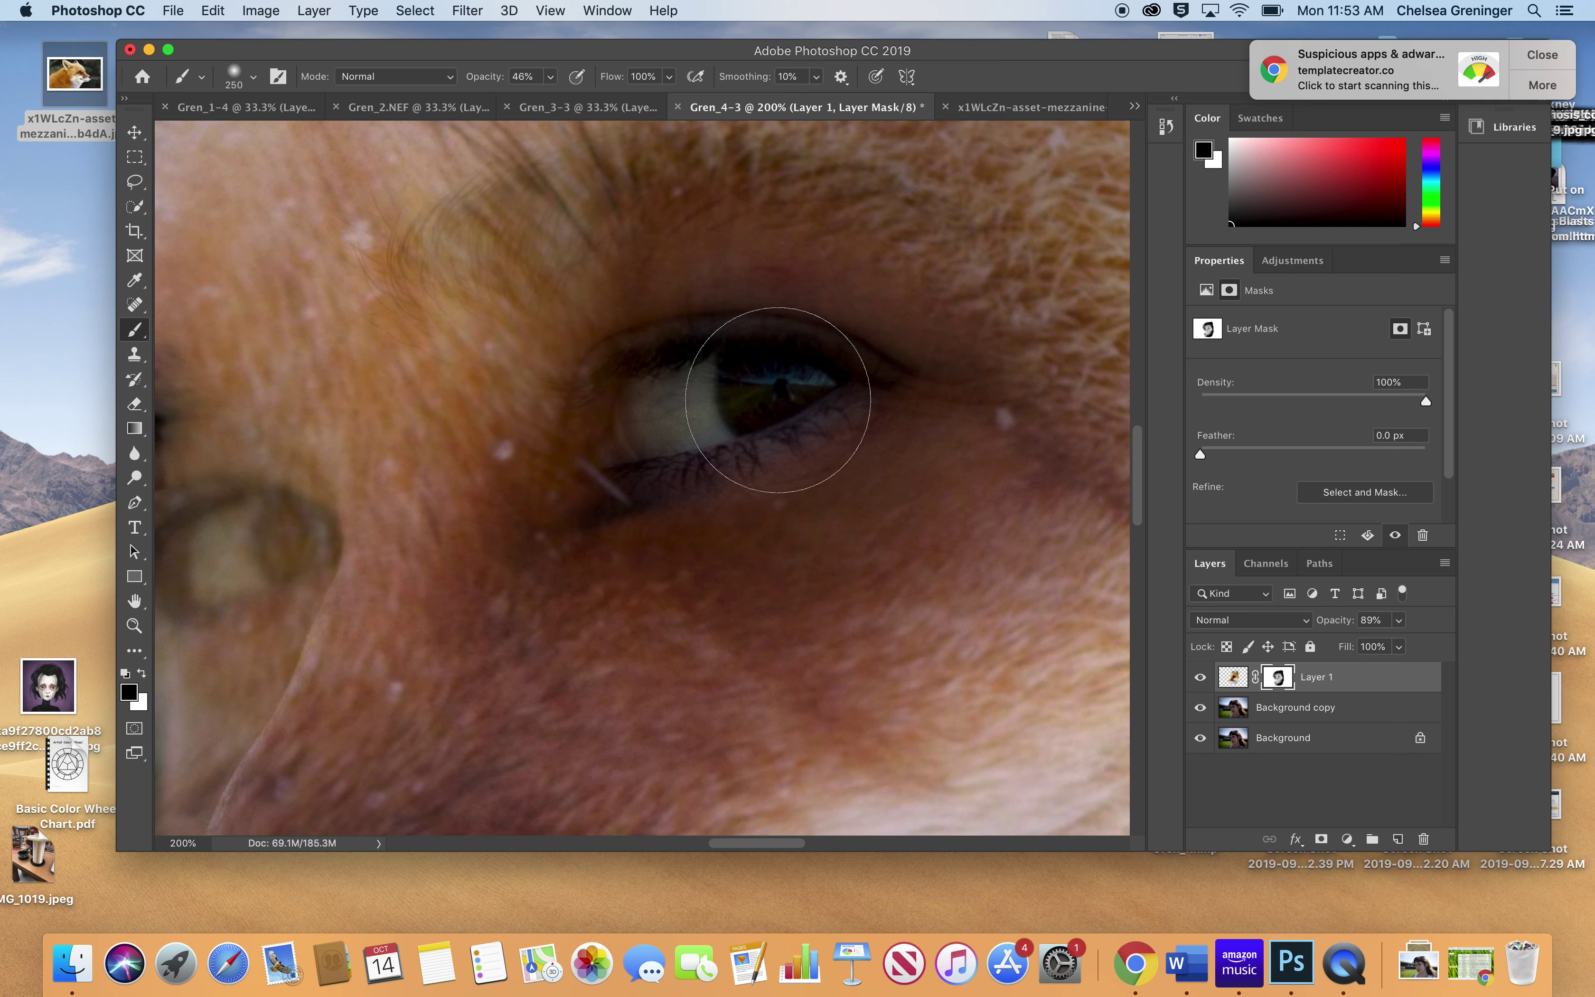
right_click(682, 396)
left_click(682, 397)
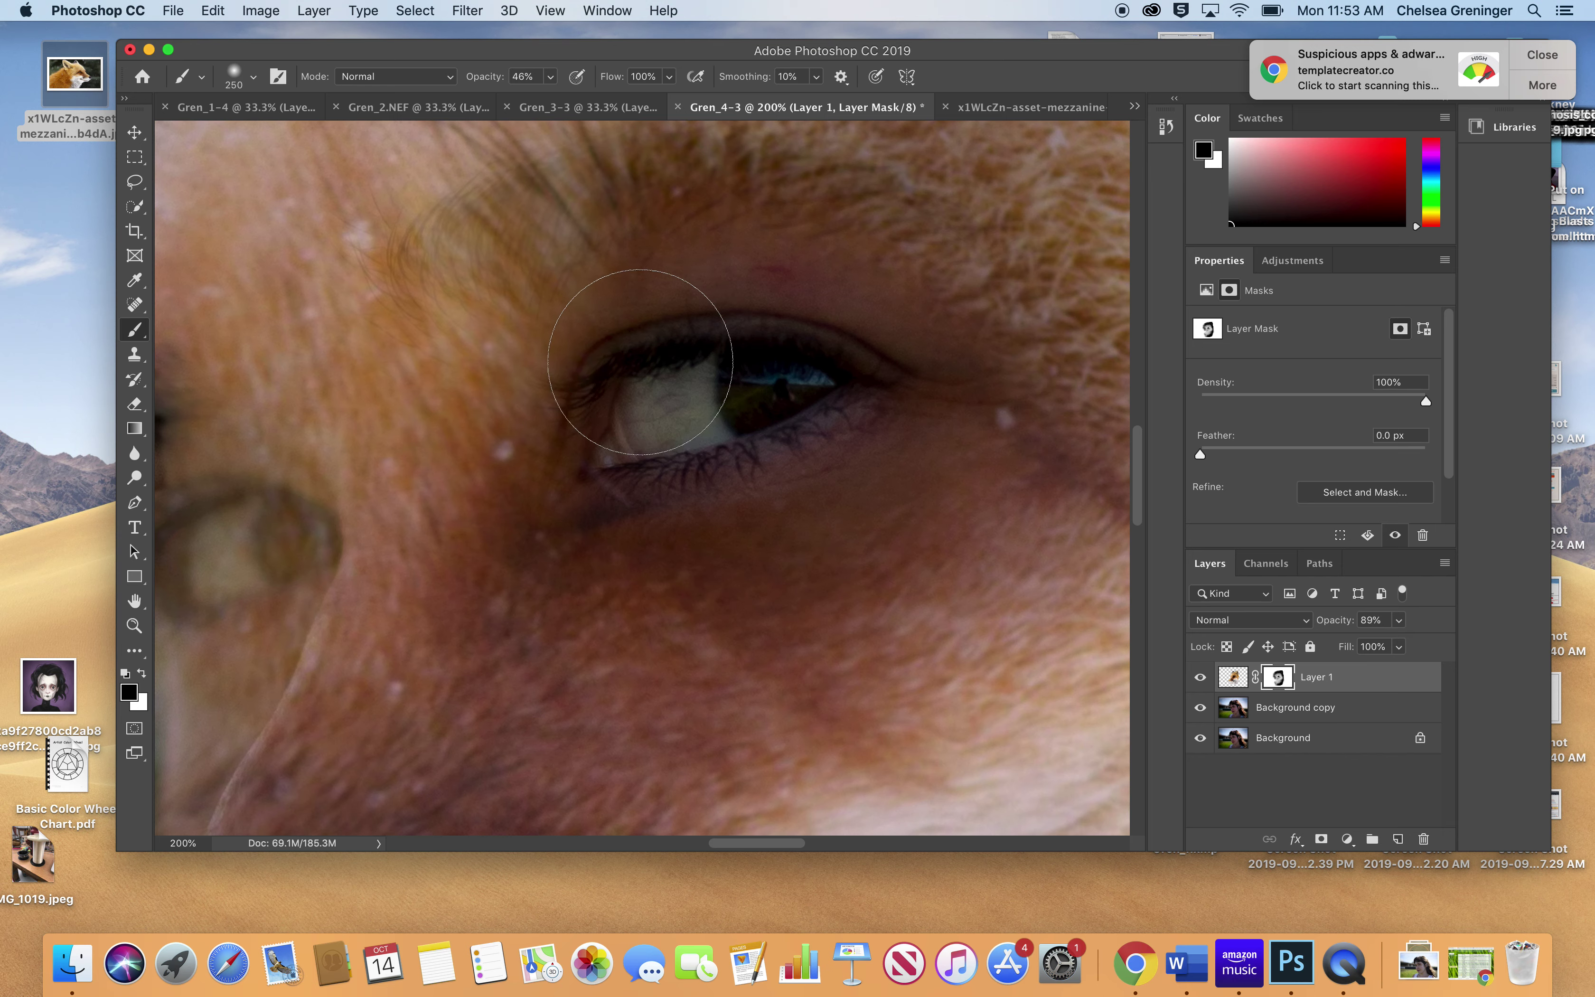
scroll(776, 360, "left", 5)
left_click_drag(516, 532, 552, 537)
key("bracketleft")
key("bracketleft")
key("bracketleft")
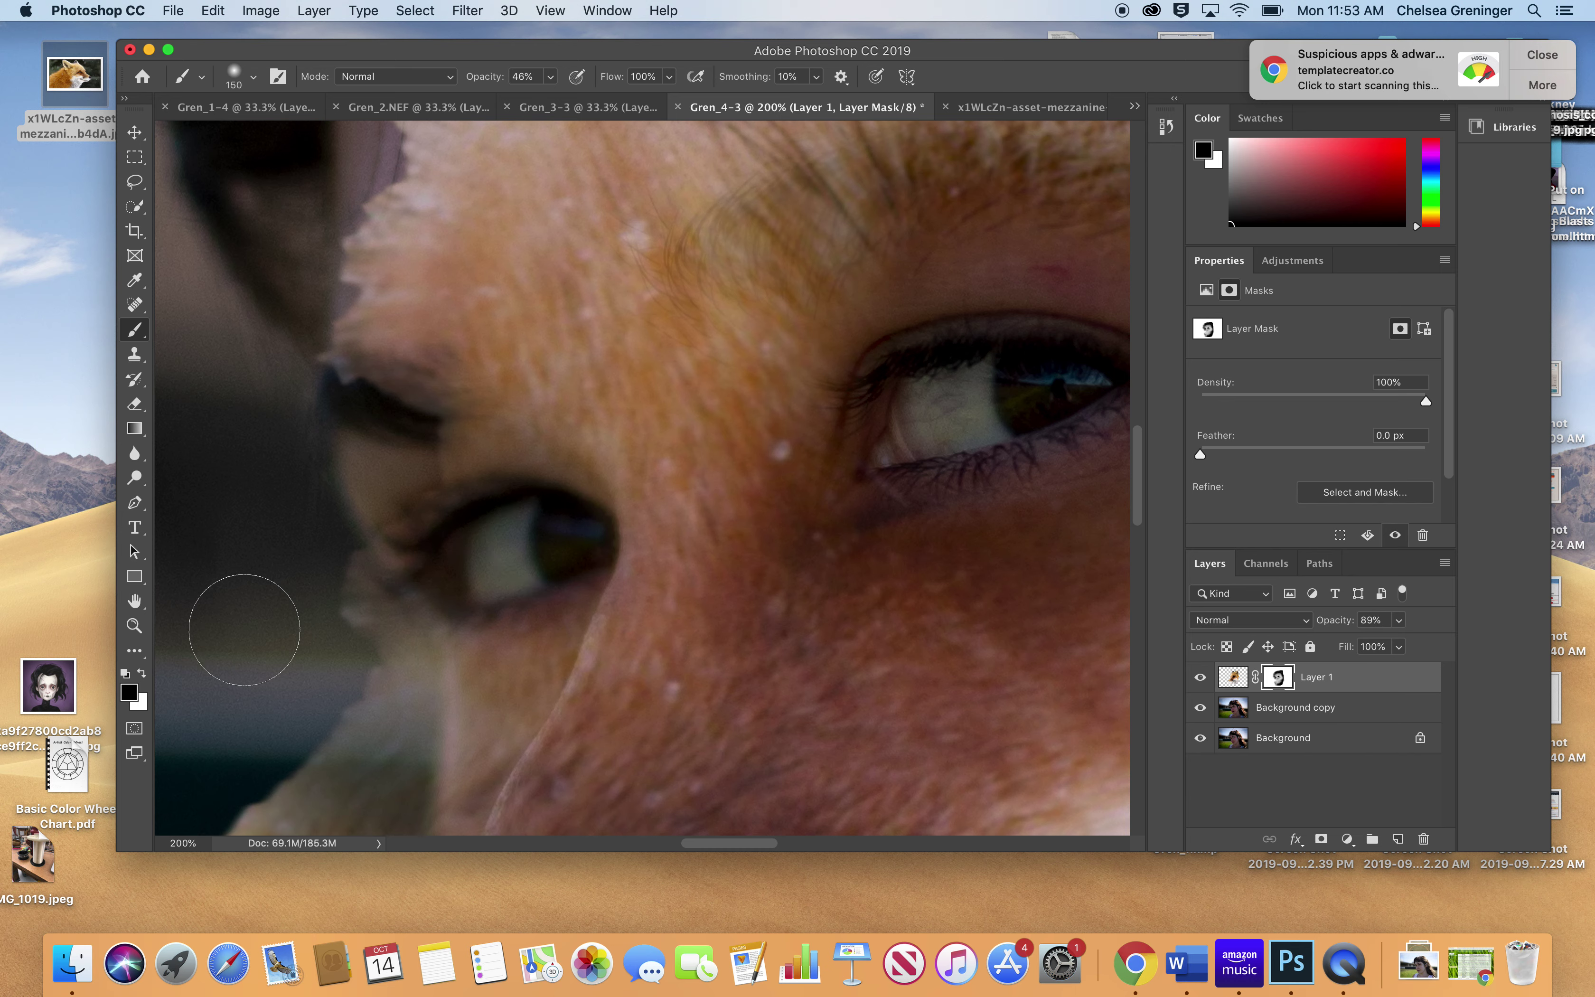
Step: Paint black on the mask above the left eye, cheek and forehead, then zoom back out
left_click(141, 671)
left_click(142, 671)
mouse_move(299, 468)
left_mouse_down()
mouse_move(404, 384)
mouse_move(346, 374)
mouse_move(401, 408)
mouse_move(371, 405)
mouse_move(443, 412)
mouse_move(350, 362)
mouse_move(350, 272)
mouse_move(375, 200)
left_mouse_up()
mouse_move(290, 316)
left_mouse_down()
mouse_move(321, 606)
mouse_move(371, 736)
mouse_move(285, 705)
mouse_move(346, 609)
left_mouse_up()
left_click_drag(384, 286, 321, 195)
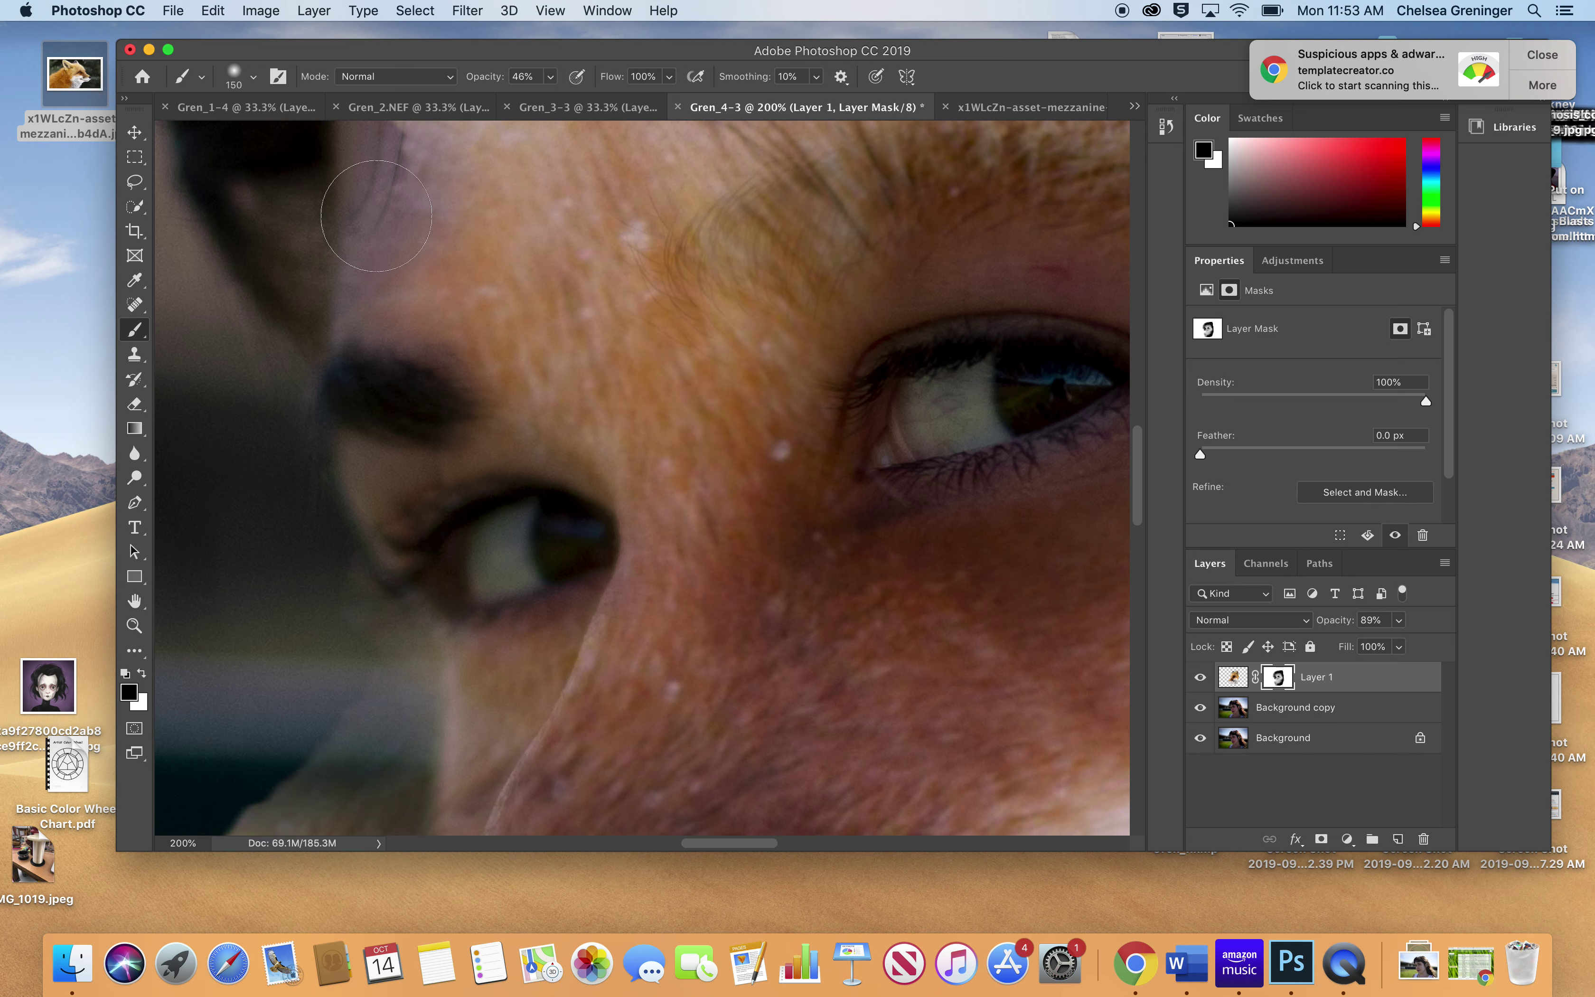
key("super+minus")
key("super+minus")
key("super+minus")
key("super+minus")
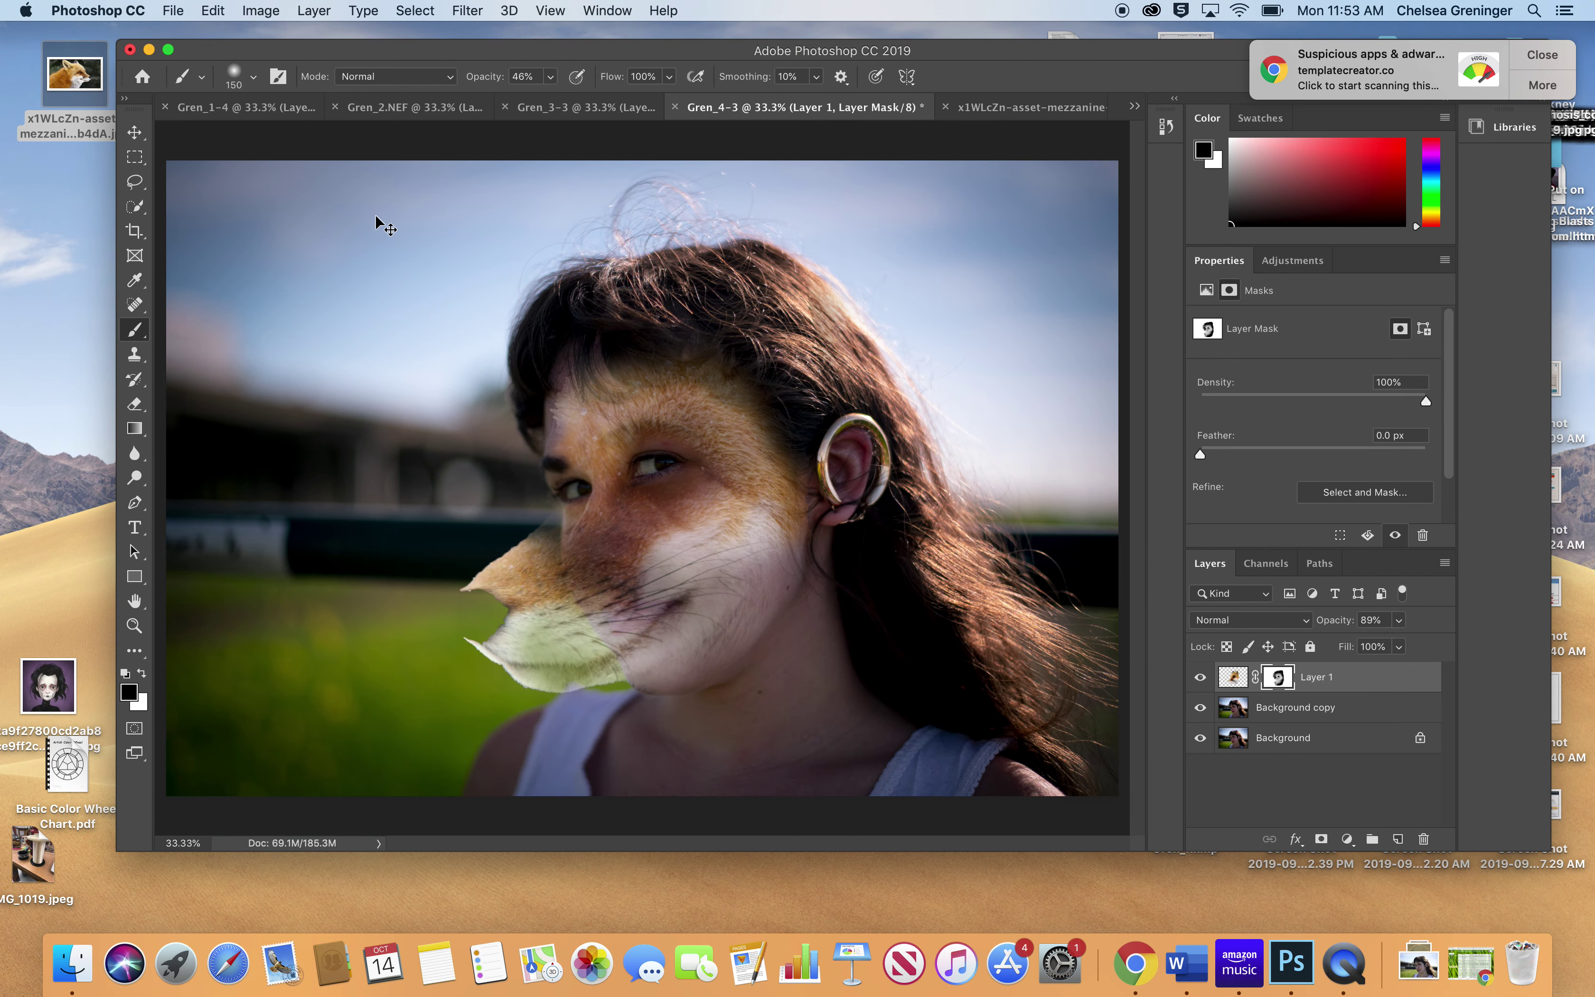
key("super+minus")
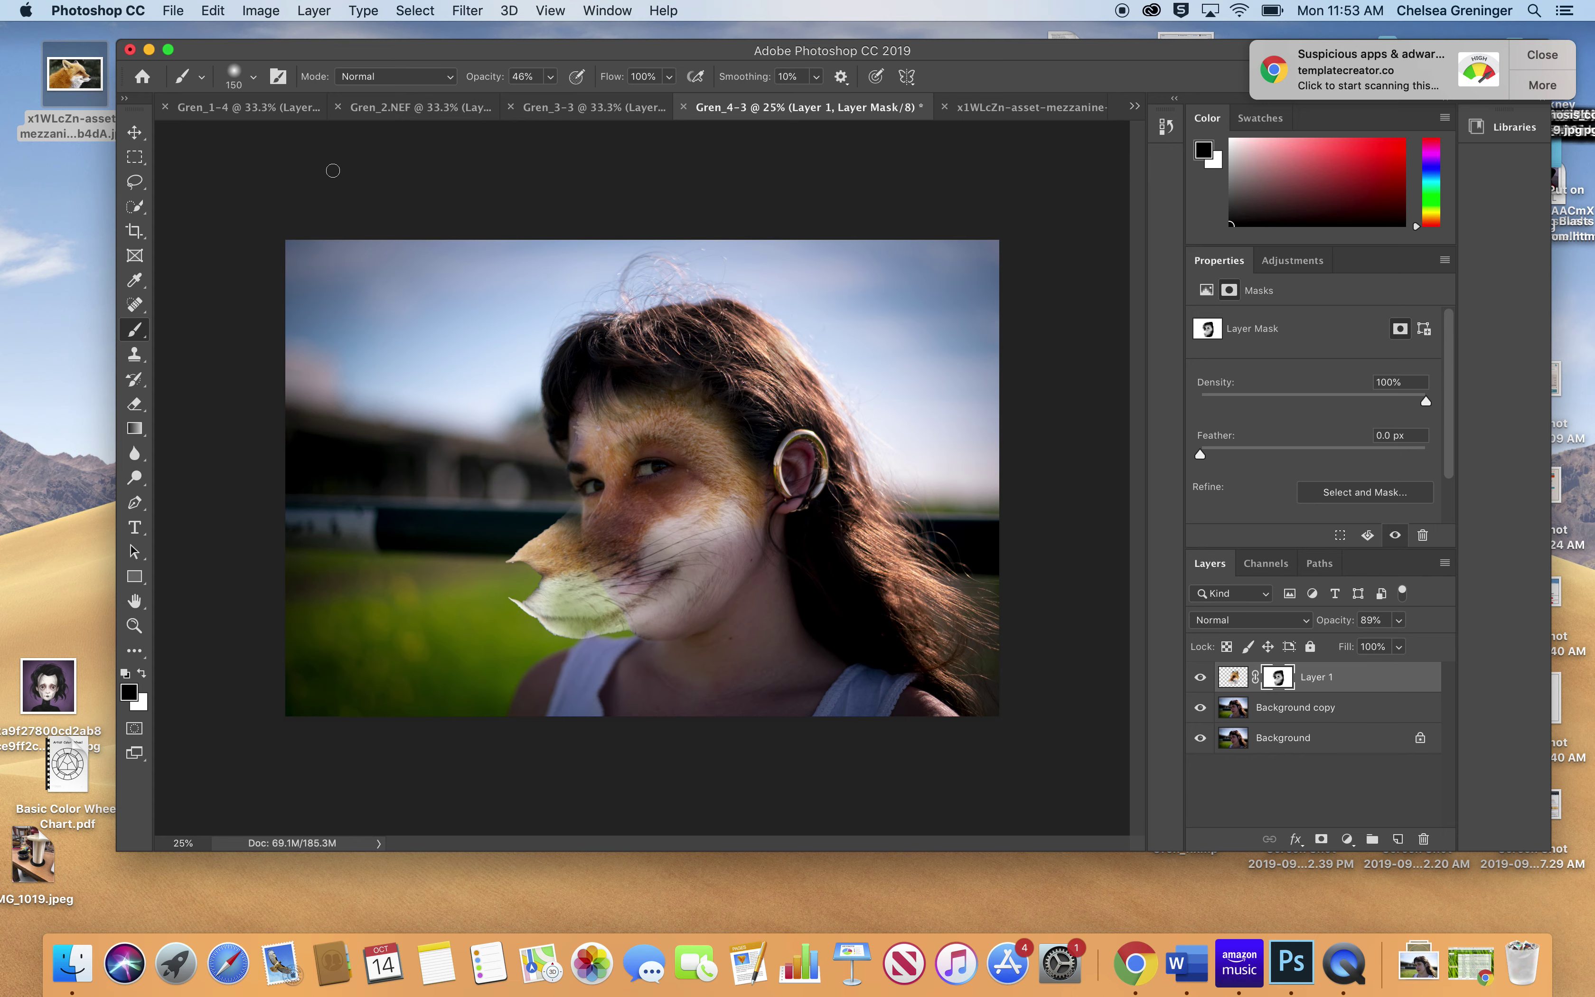
Step: Switch to the Gren_1-4 image, then launch QuickTime Player through Spotlight search
left_click(229, 111)
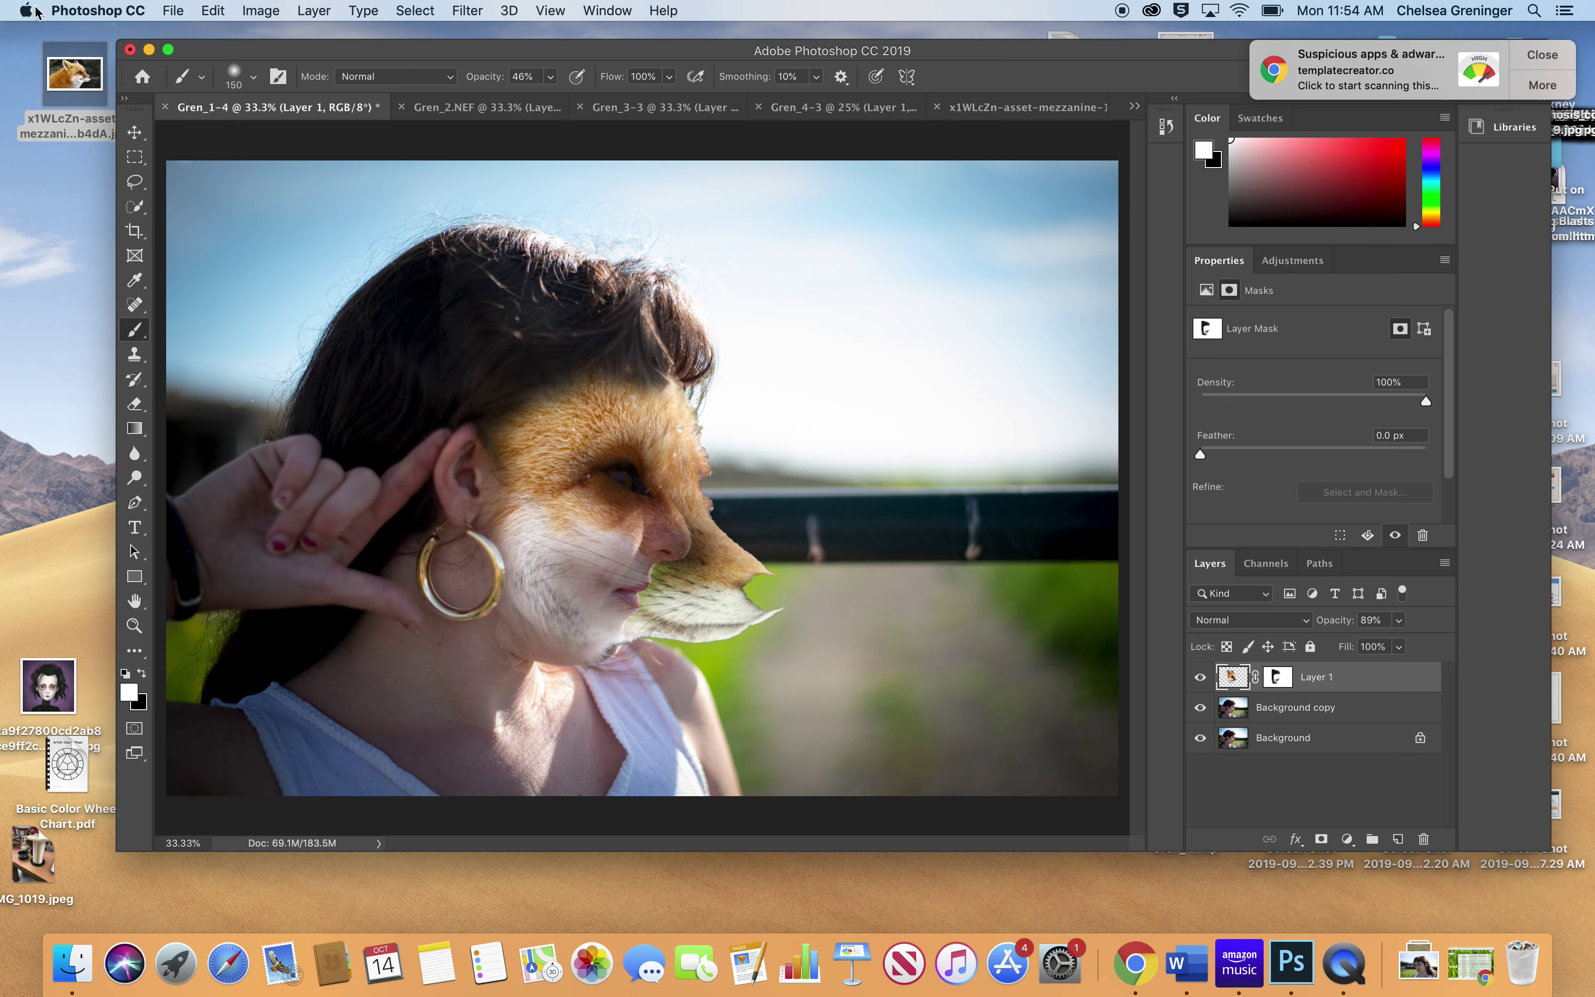
left_click(1534, 14)
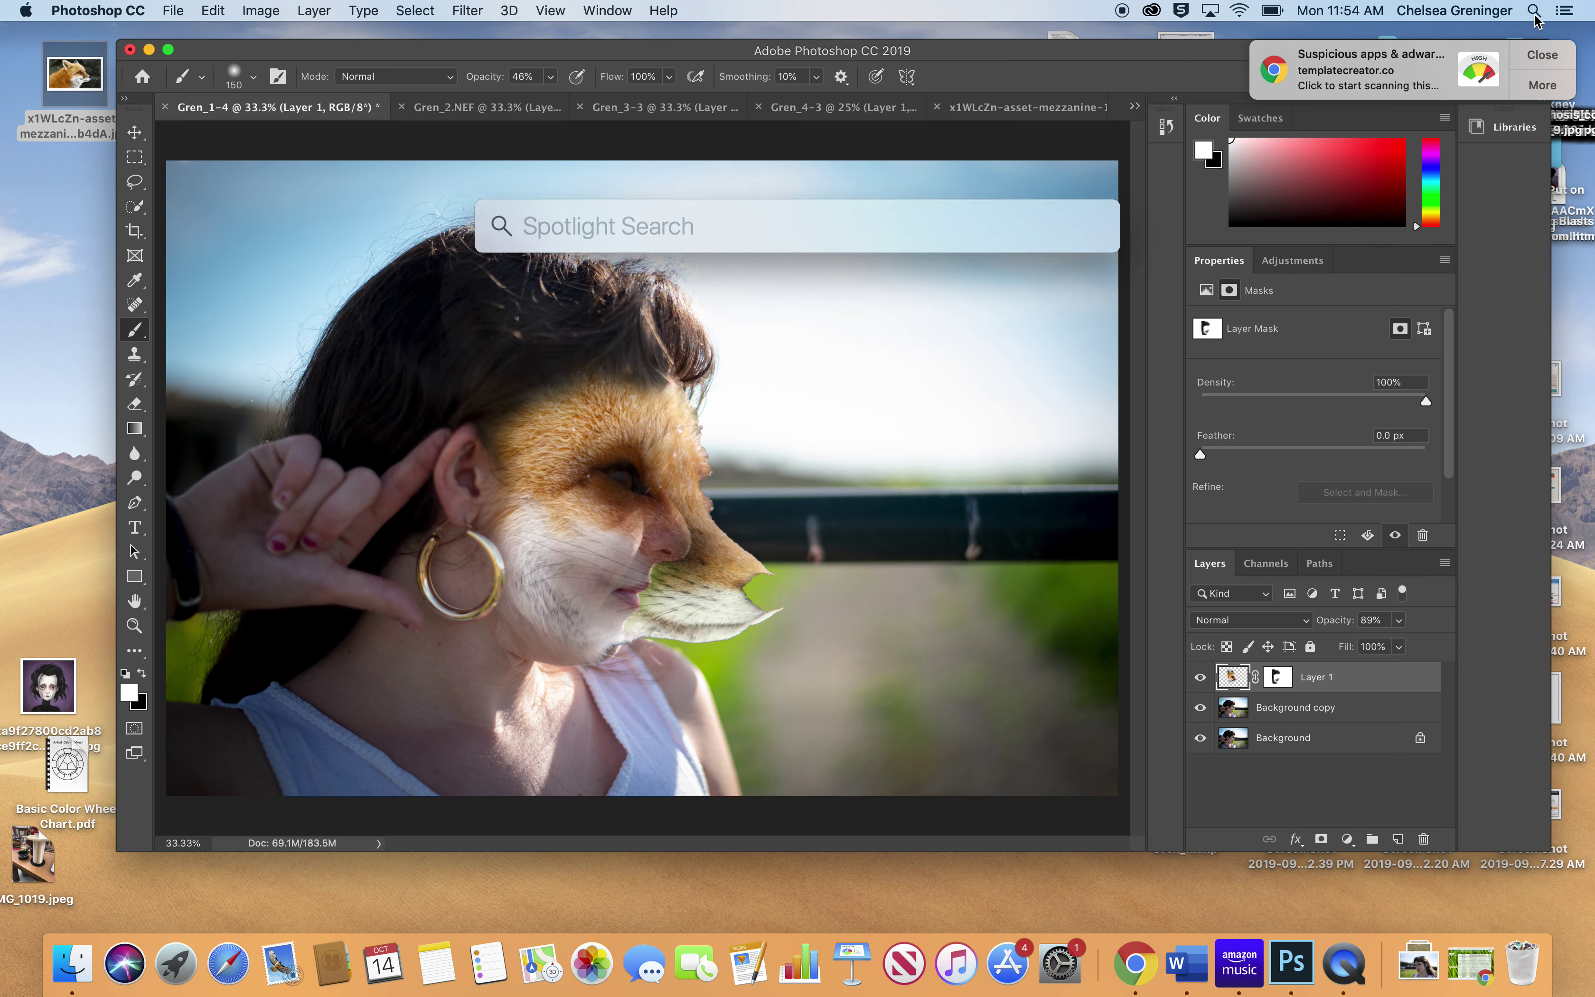
type("qui")
key("Return")
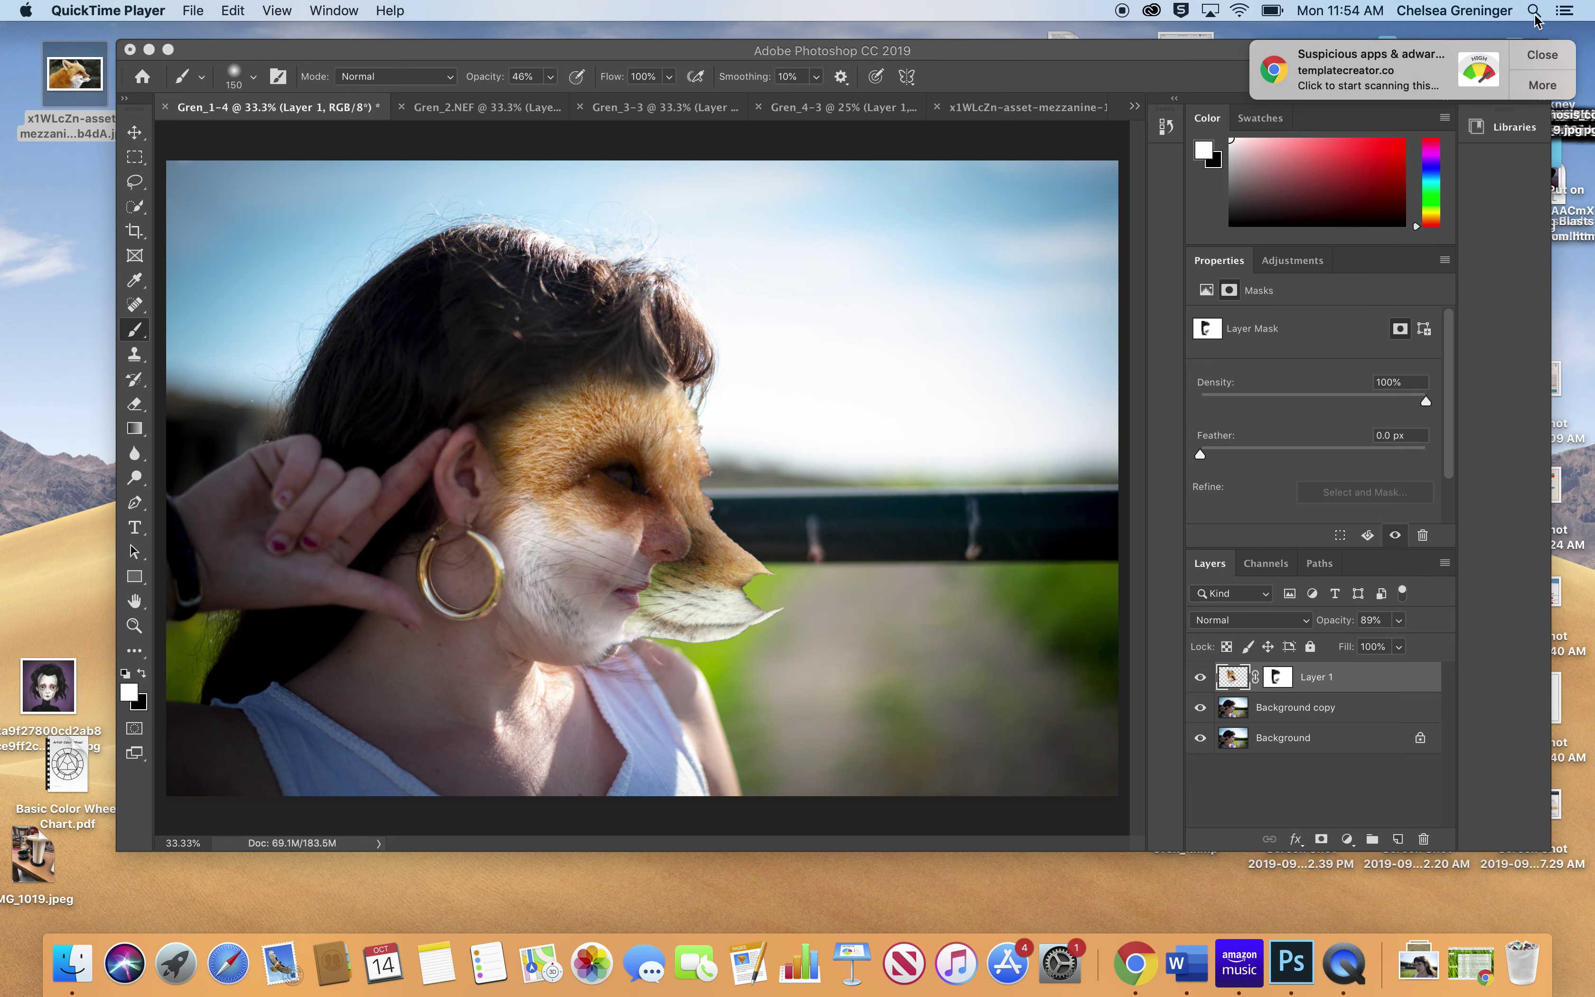